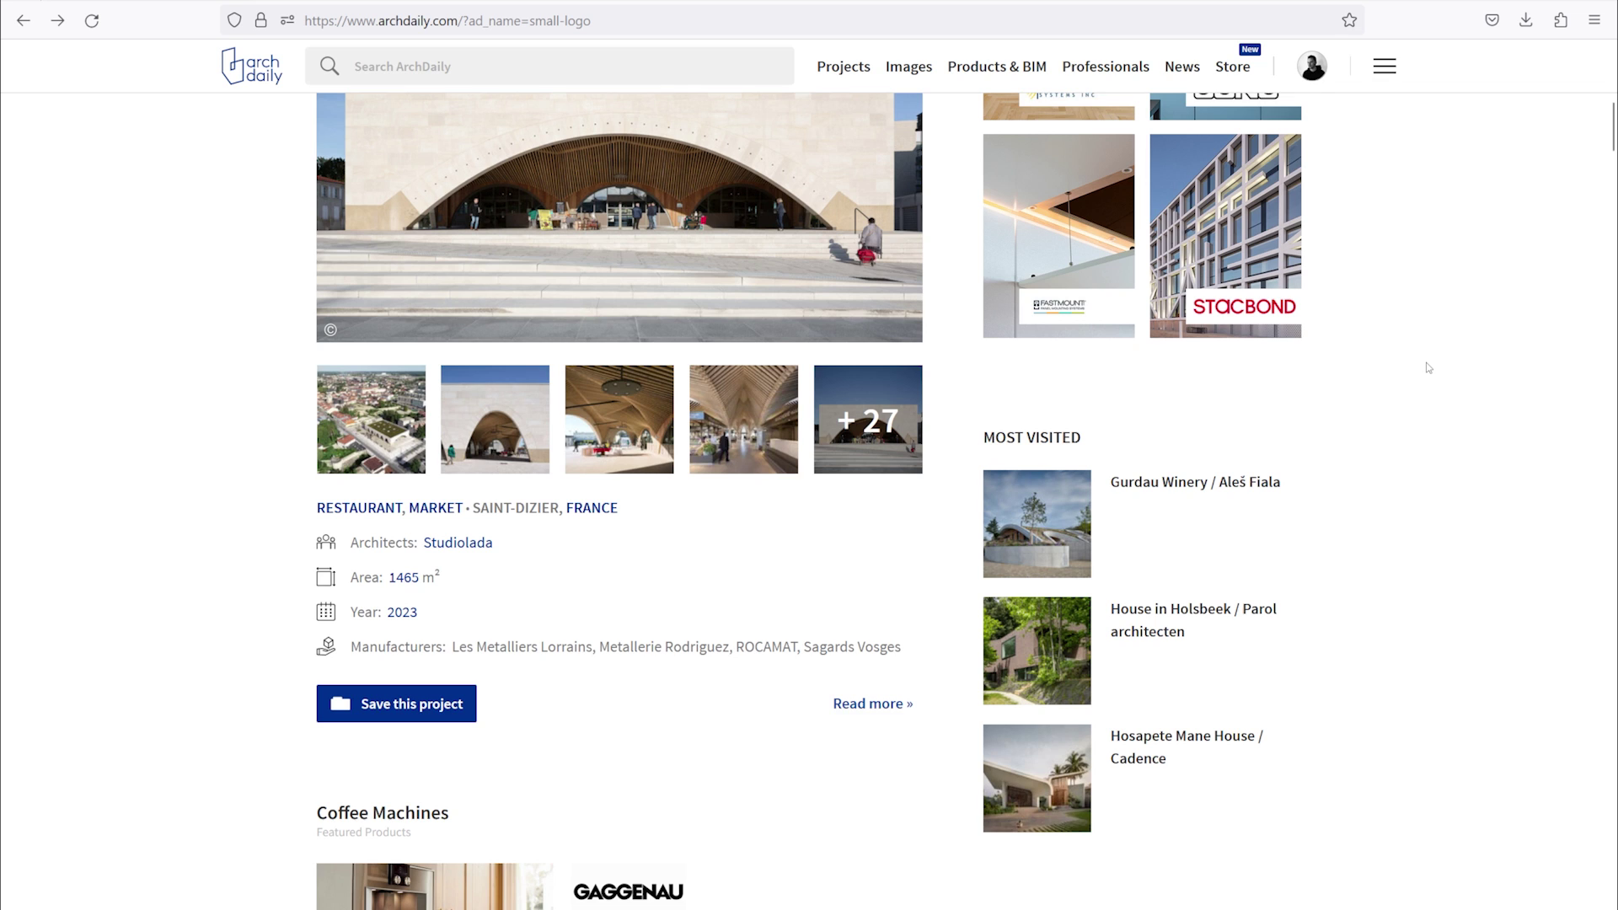
- Open the saved Lilla Rågholmen House project from the fav folder on ArchDaily
{"action": "scroll", "coordinate": [1429, 368], "scroll_direction": "up", "scroll_amount": 10}
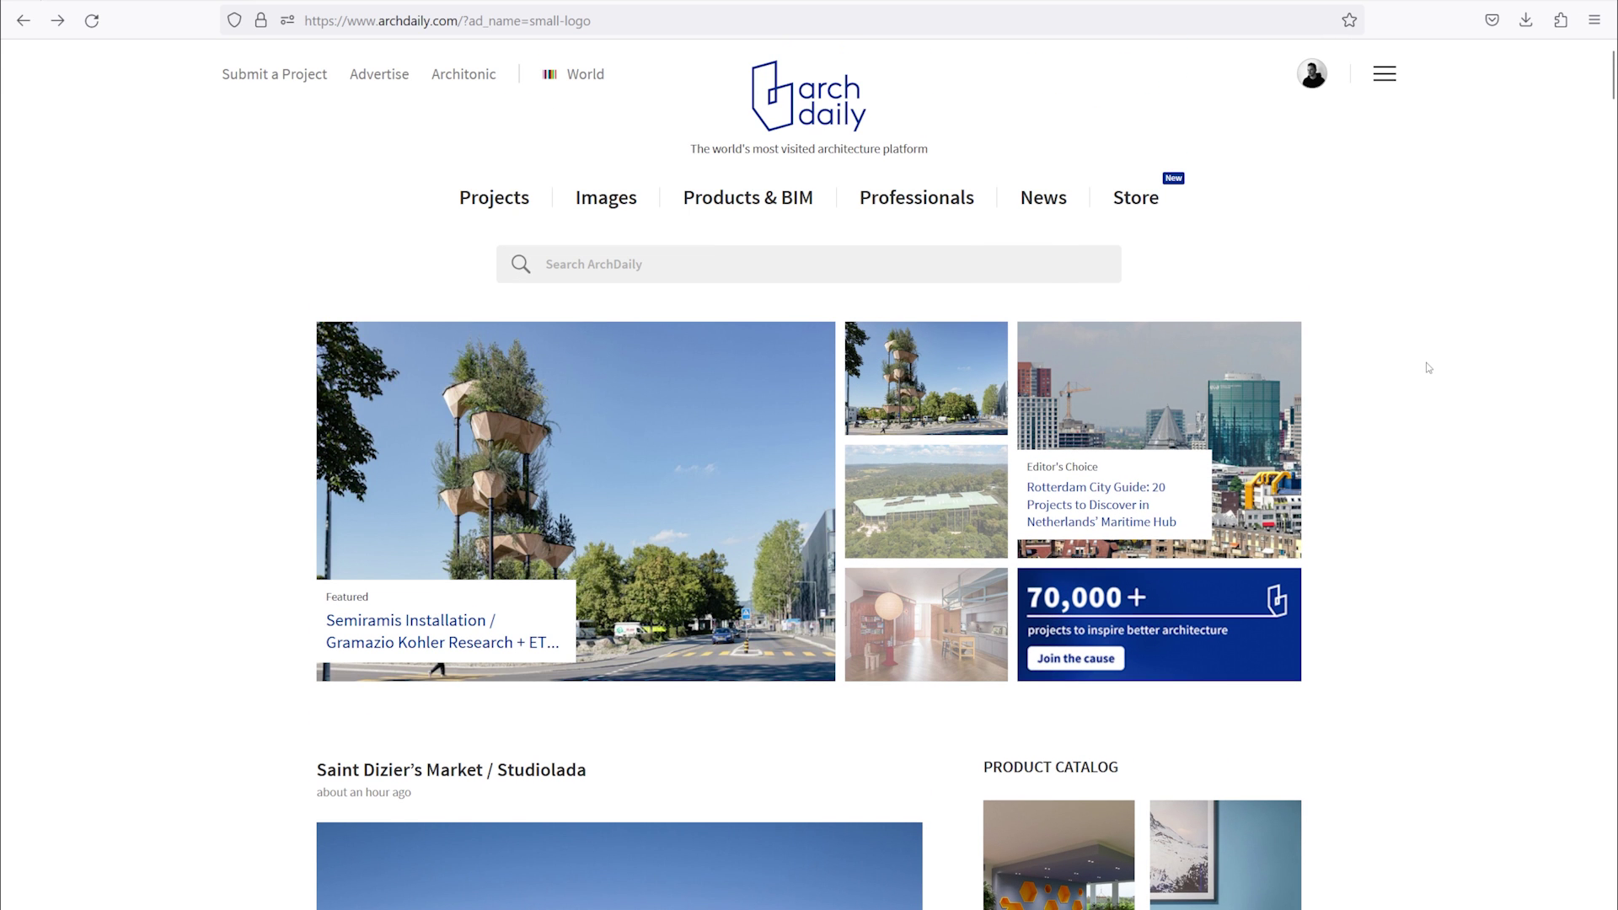
{"action": "left_click", "coordinate": [1312, 77]}
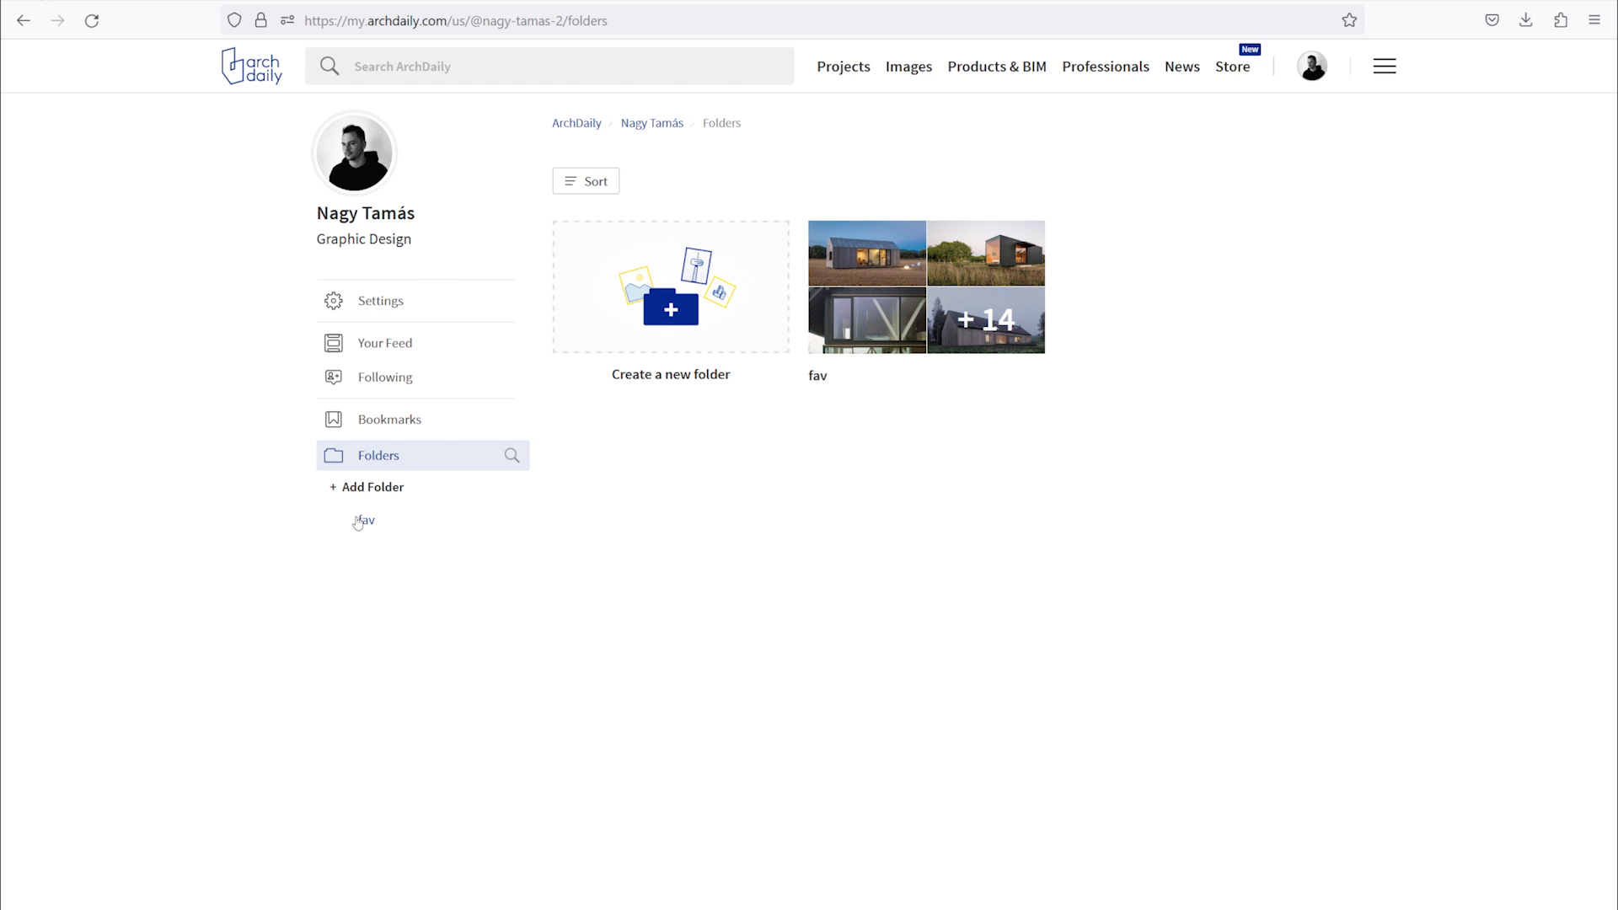
{"action": "left_click", "coordinate": [366, 521]}
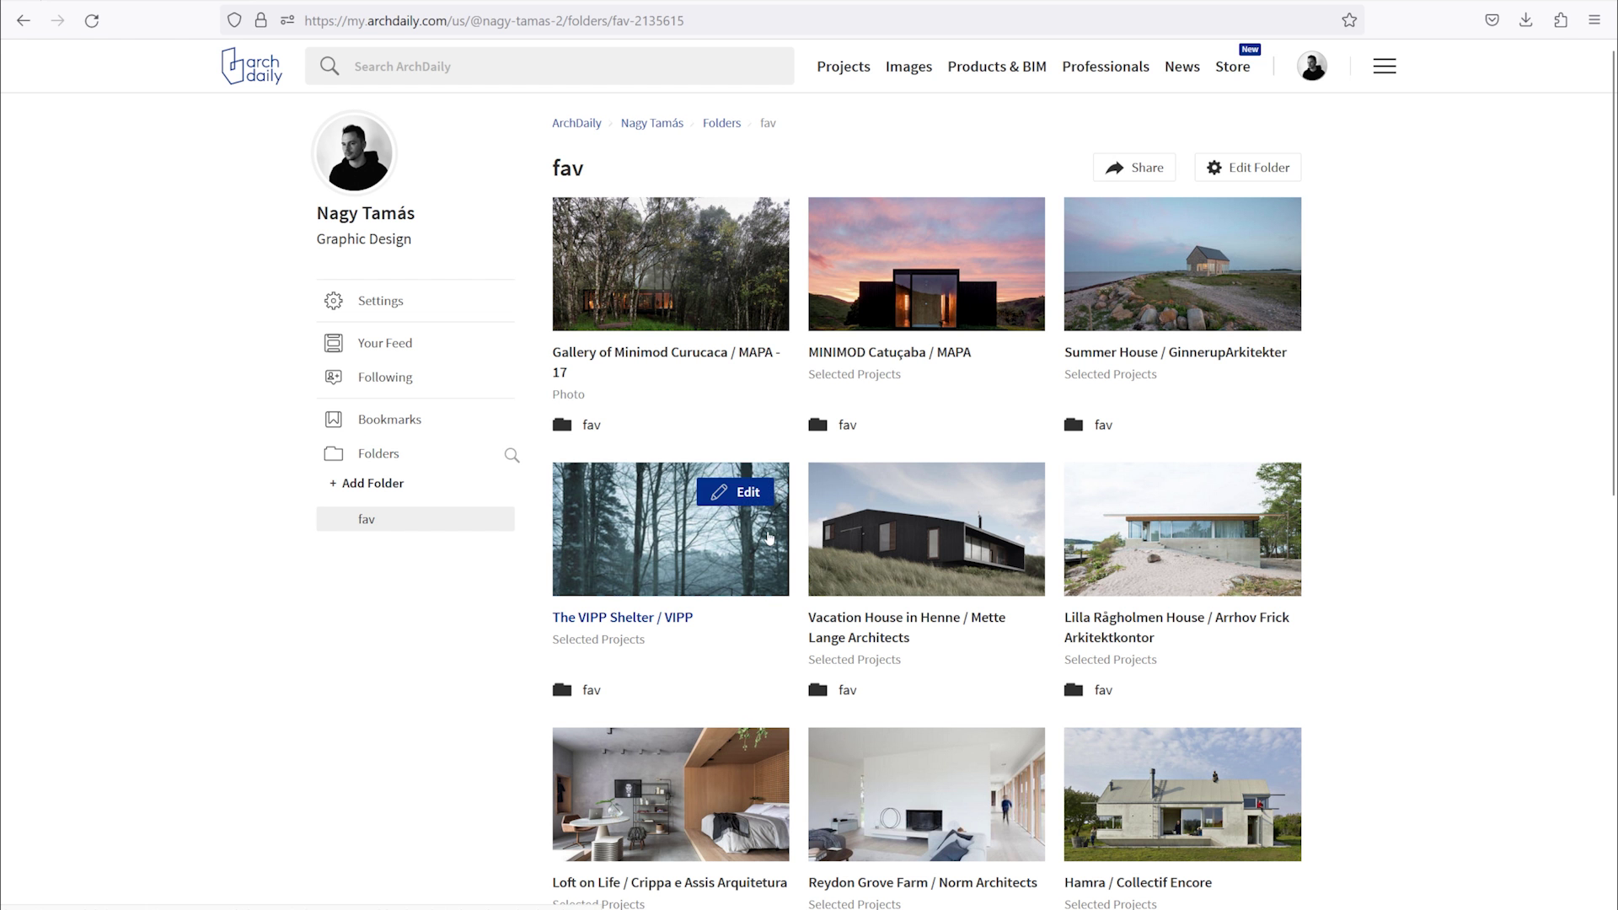
{"action": "scroll", "coordinate": [1393, 466], "scroll_direction": "down", "scroll_amount": 7}
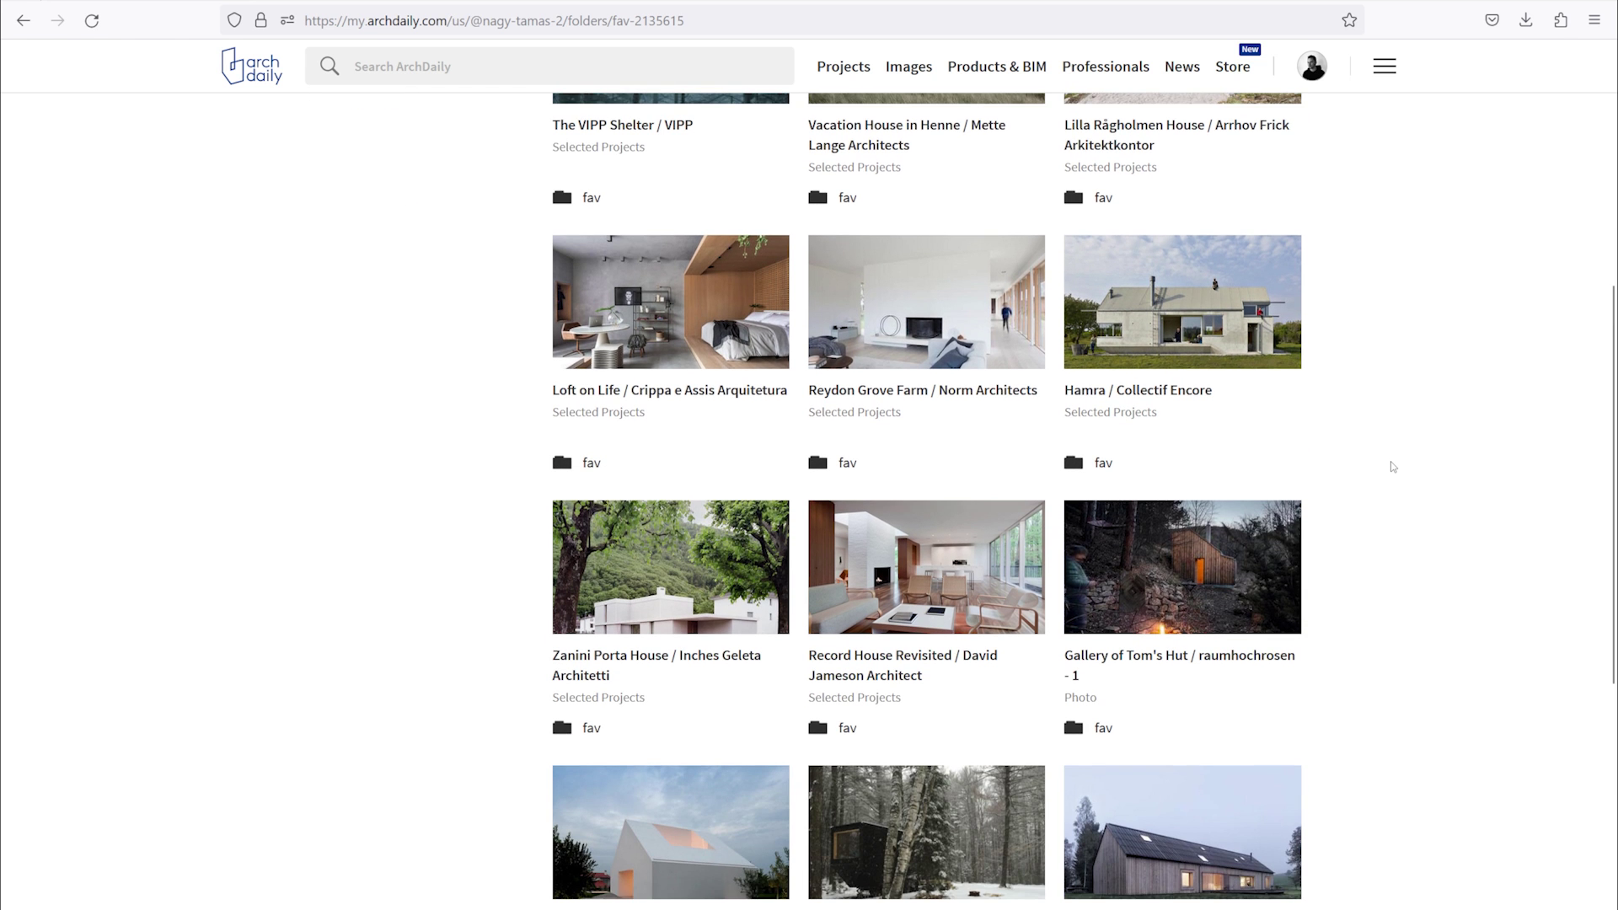
{"action": "scroll", "coordinate": [1393, 466], "scroll_direction": "down", "scroll_amount": 1}
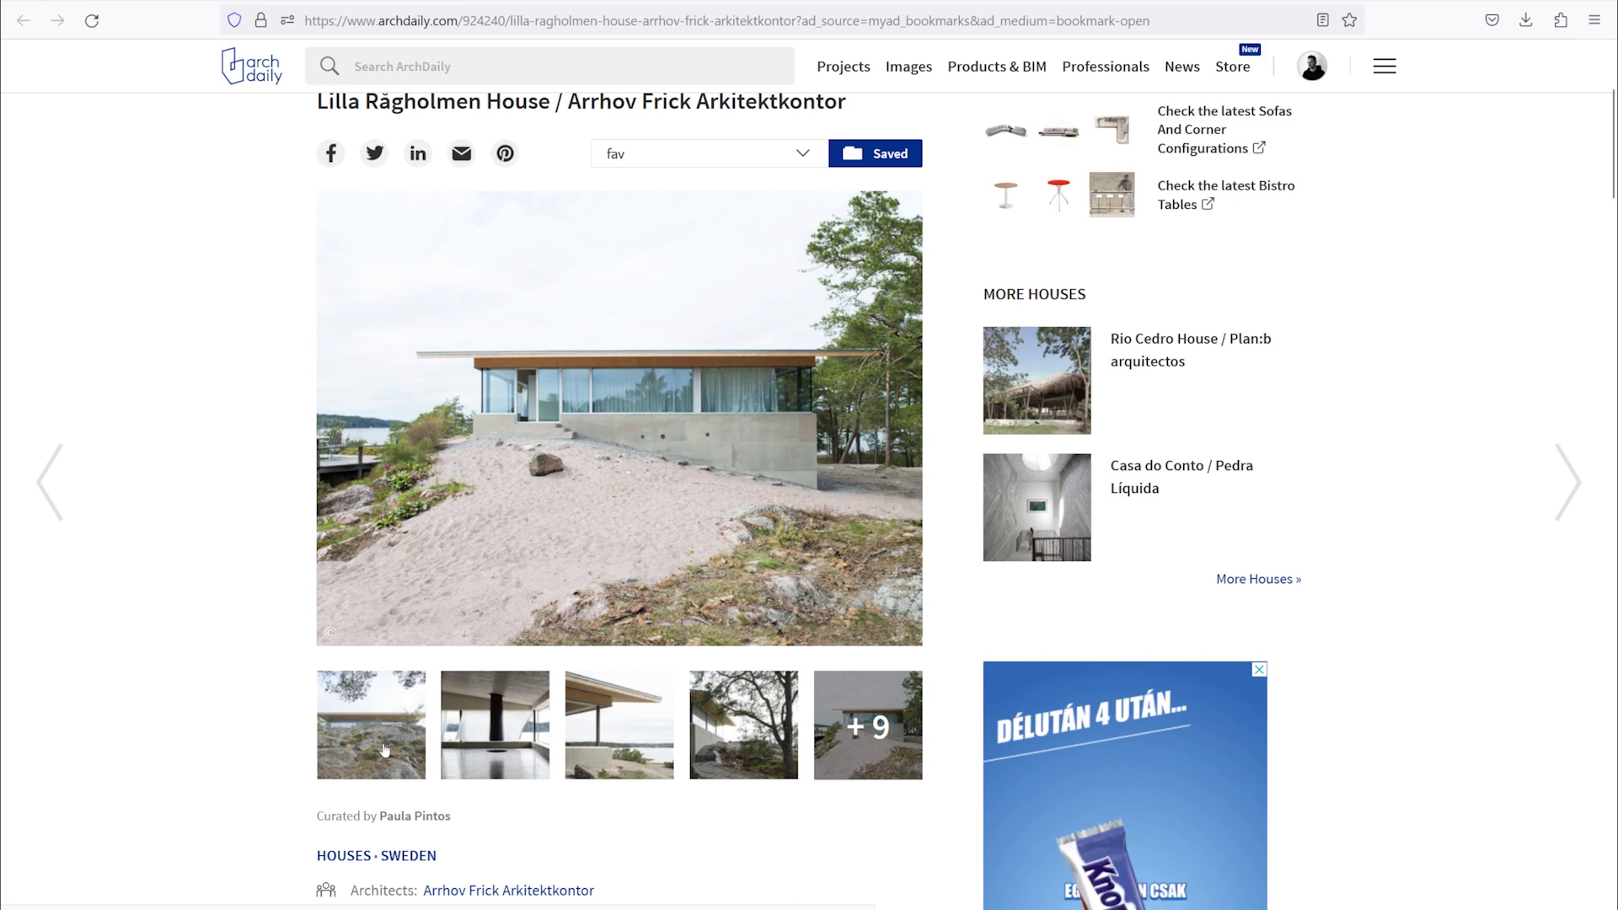
- Page through the project's photo gallery to reach the site plan drawing
{"action": "left_click", "coordinate": [384, 750]}
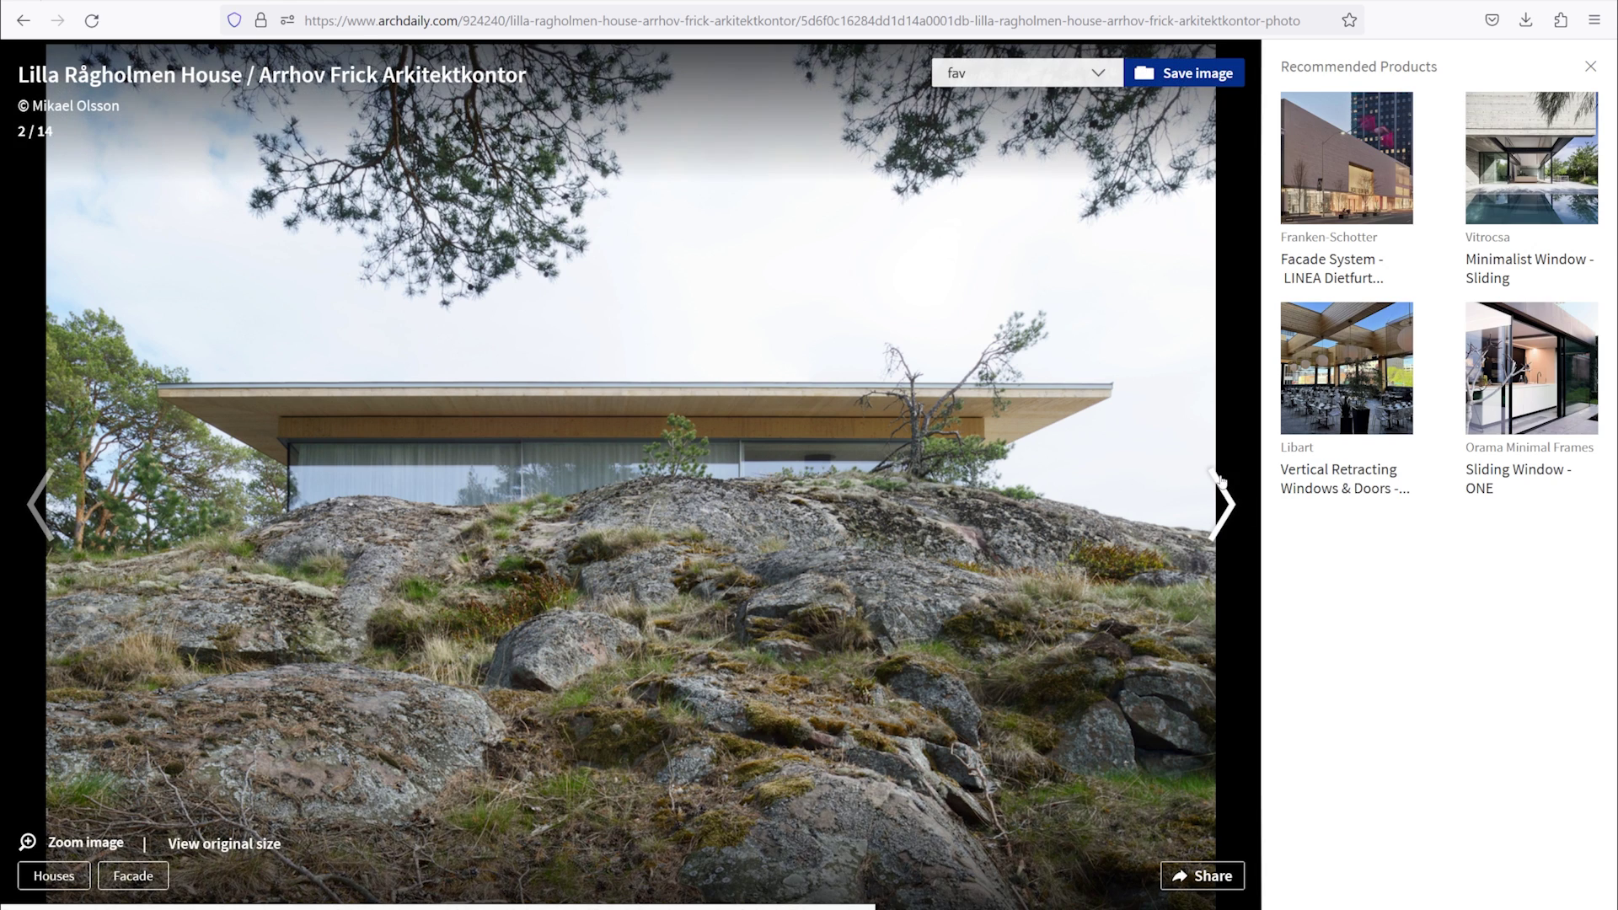
{"action": "left_click", "coordinate": [1223, 503]}
{"action": "left_click", "coordinate": [1224, 501]}
{"action": "left_click", "coordinate": [1225, 500]}
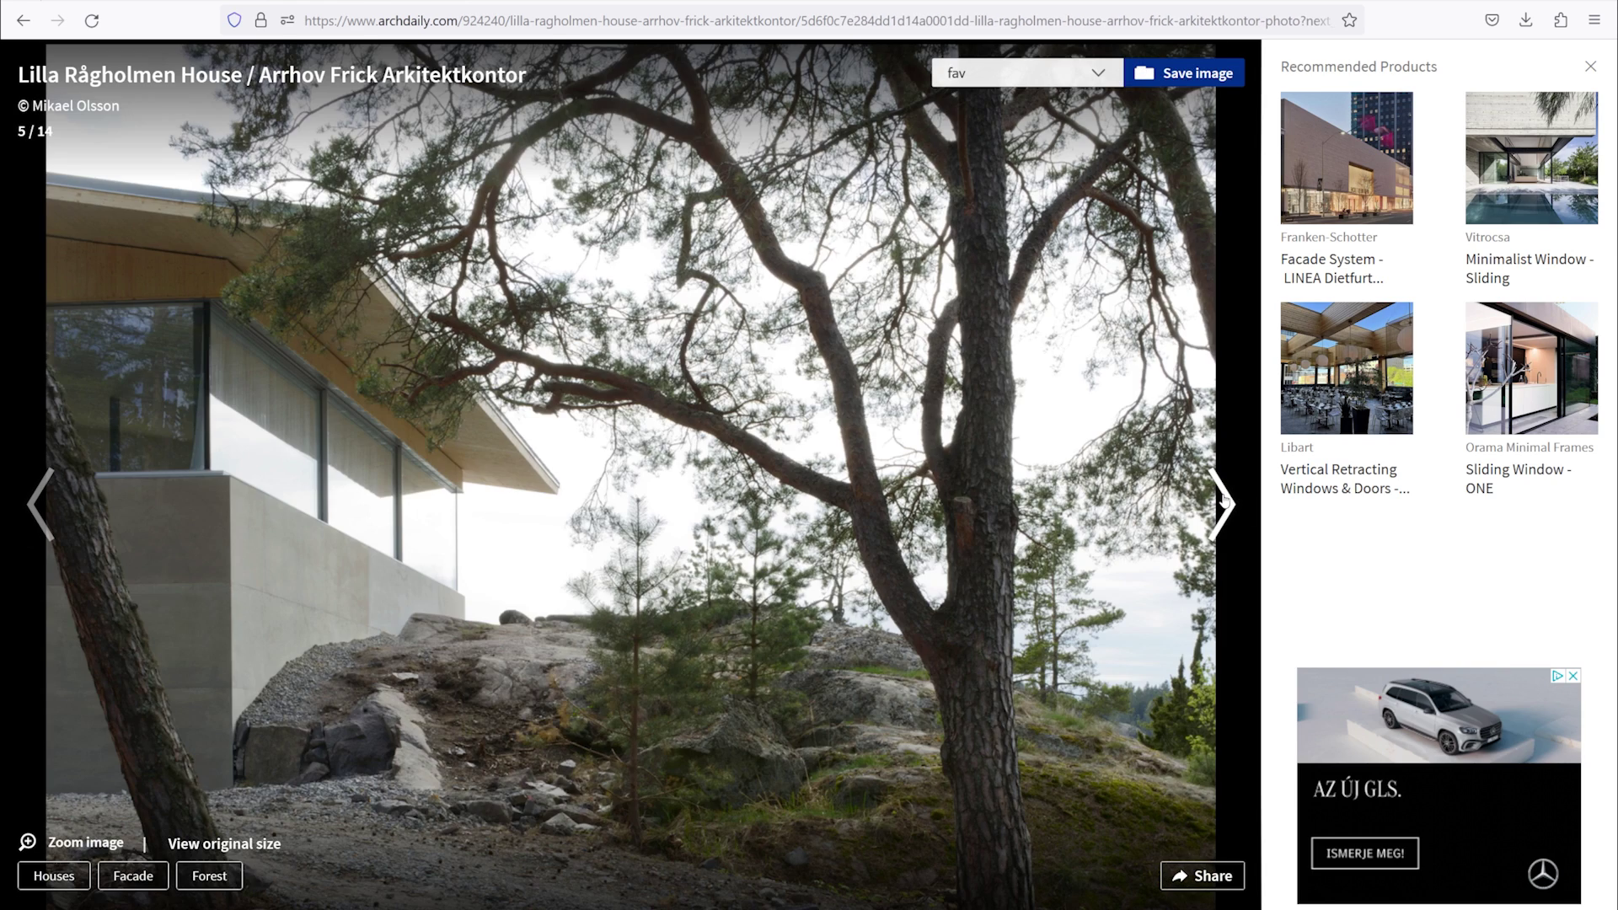
{"action": "left_click", "coordinate": [1225, 501]}
{"action": "left_click", "coordinate": [1224, 501]}
{"action": "left_click", "coordinate": [1224, 500]}
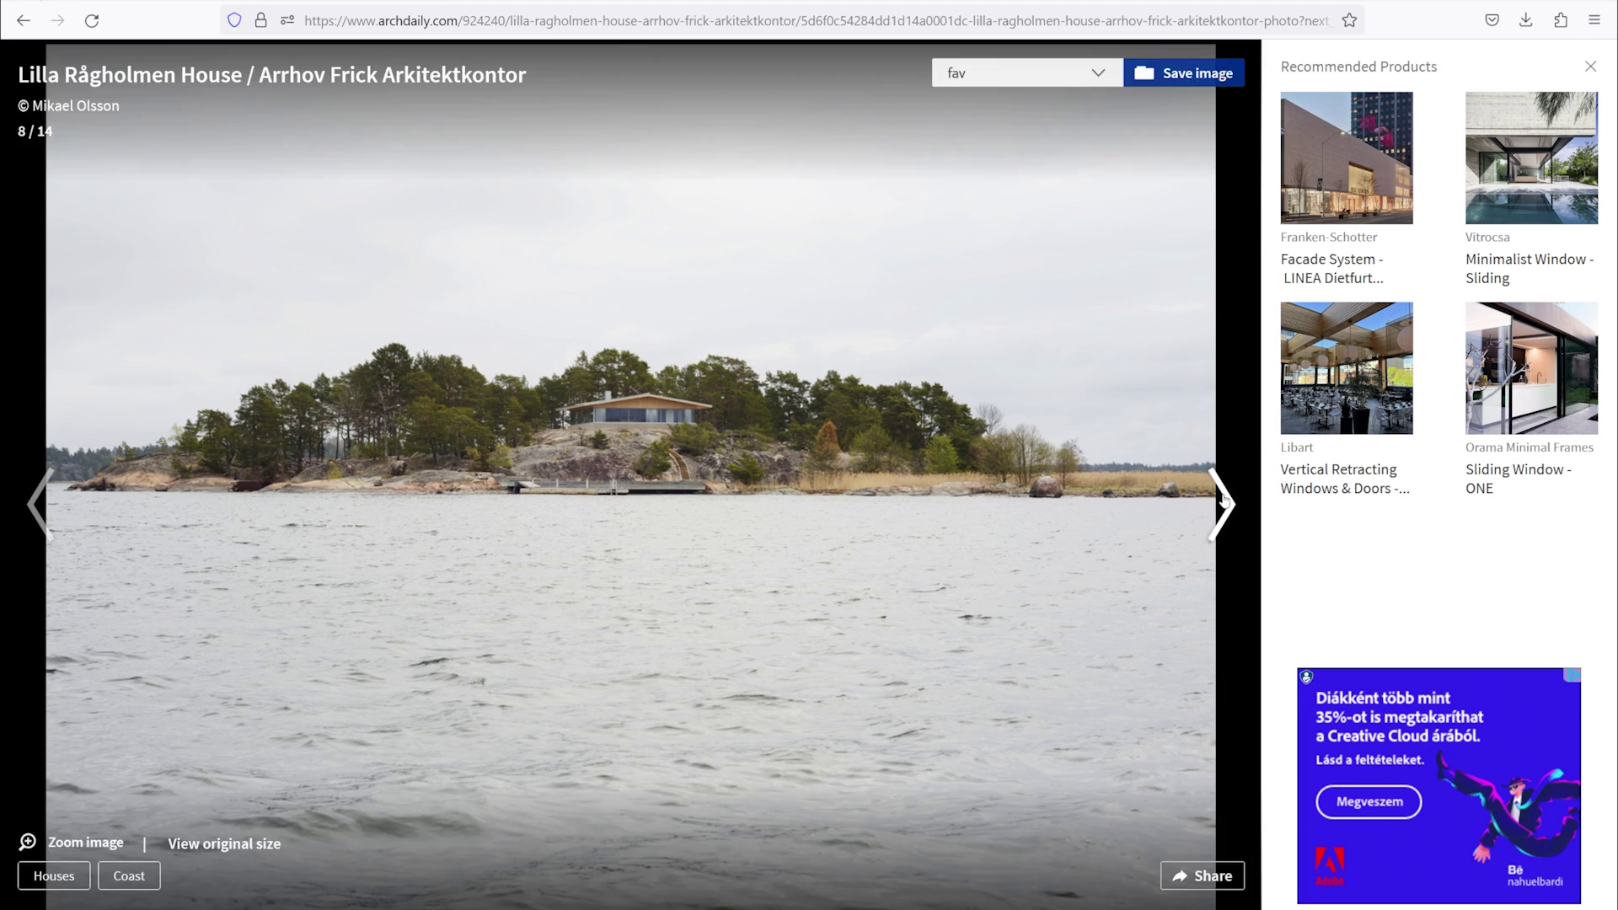
{"action": "left_click", "coordinate": [1225, 500]}
{"action": "left_click", "coordinate": [1224, 500]}
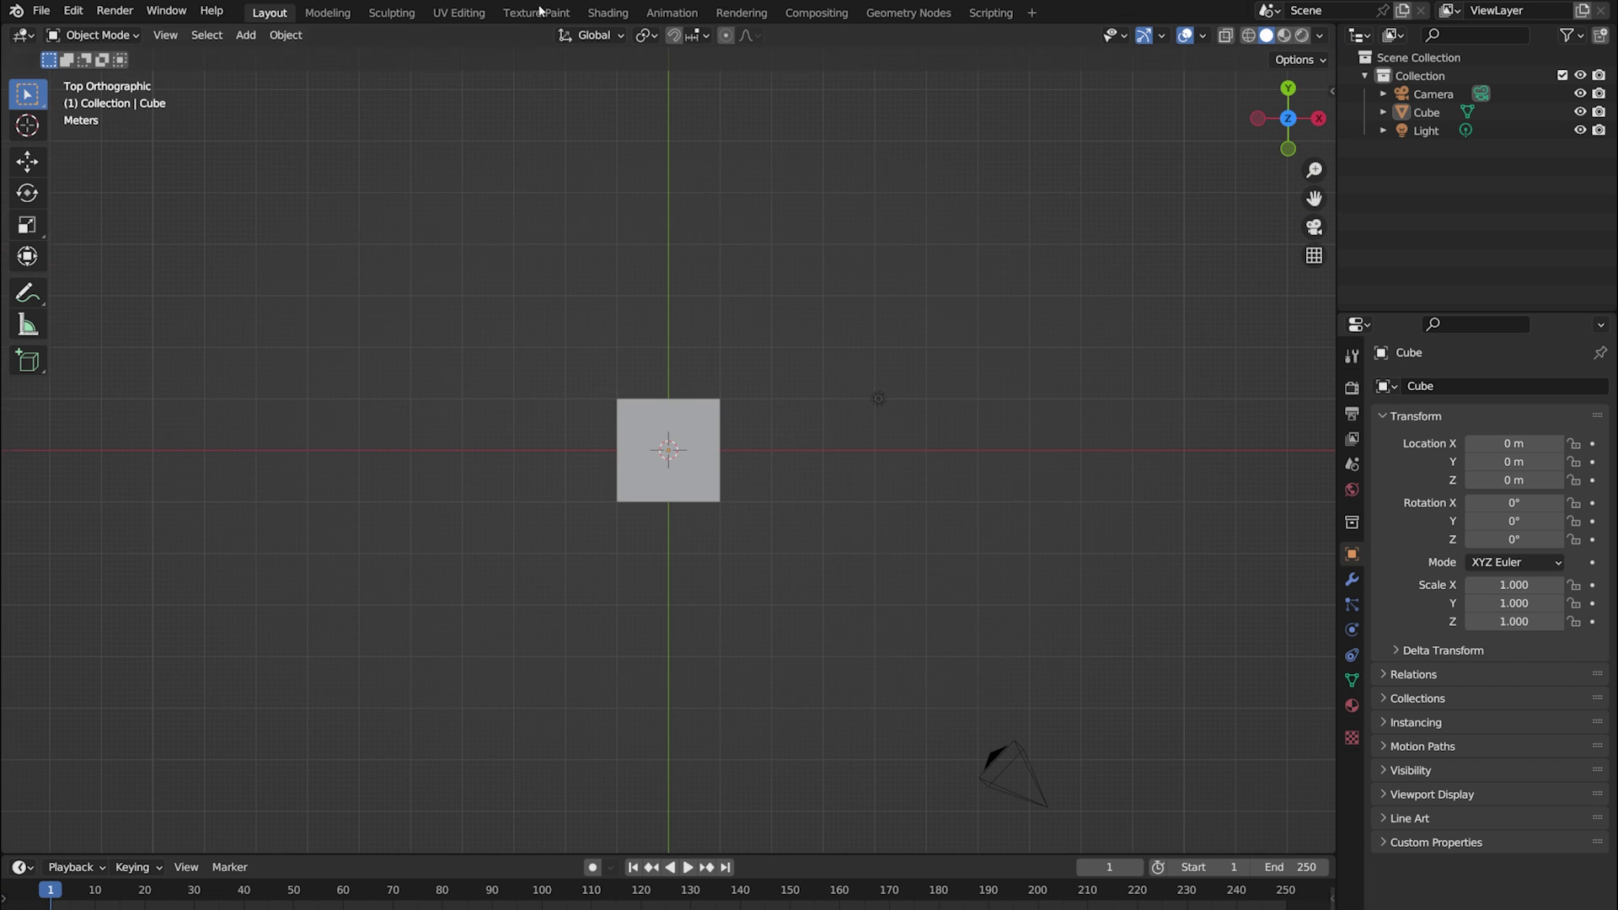
- Add the structural plan drawing as a reference image
{"action": "left_click", "coordinate": [244, 37]}
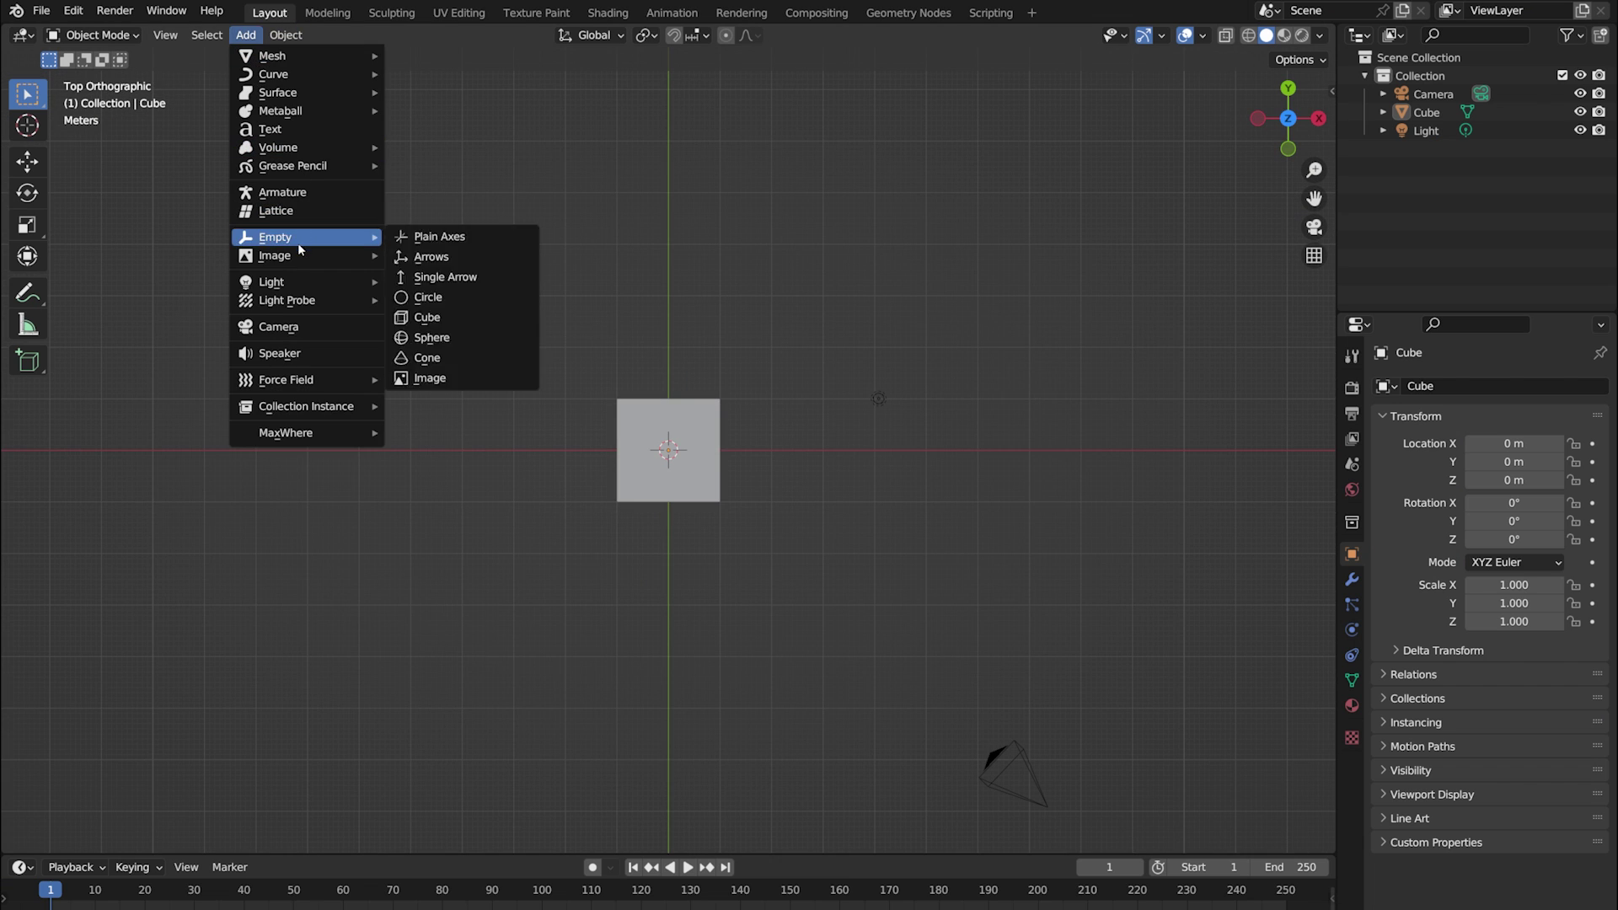
{"action": "mouse_move", "coordinate": [294, 260]}
{"action": "left_click", "coordinate": [439, 254]}
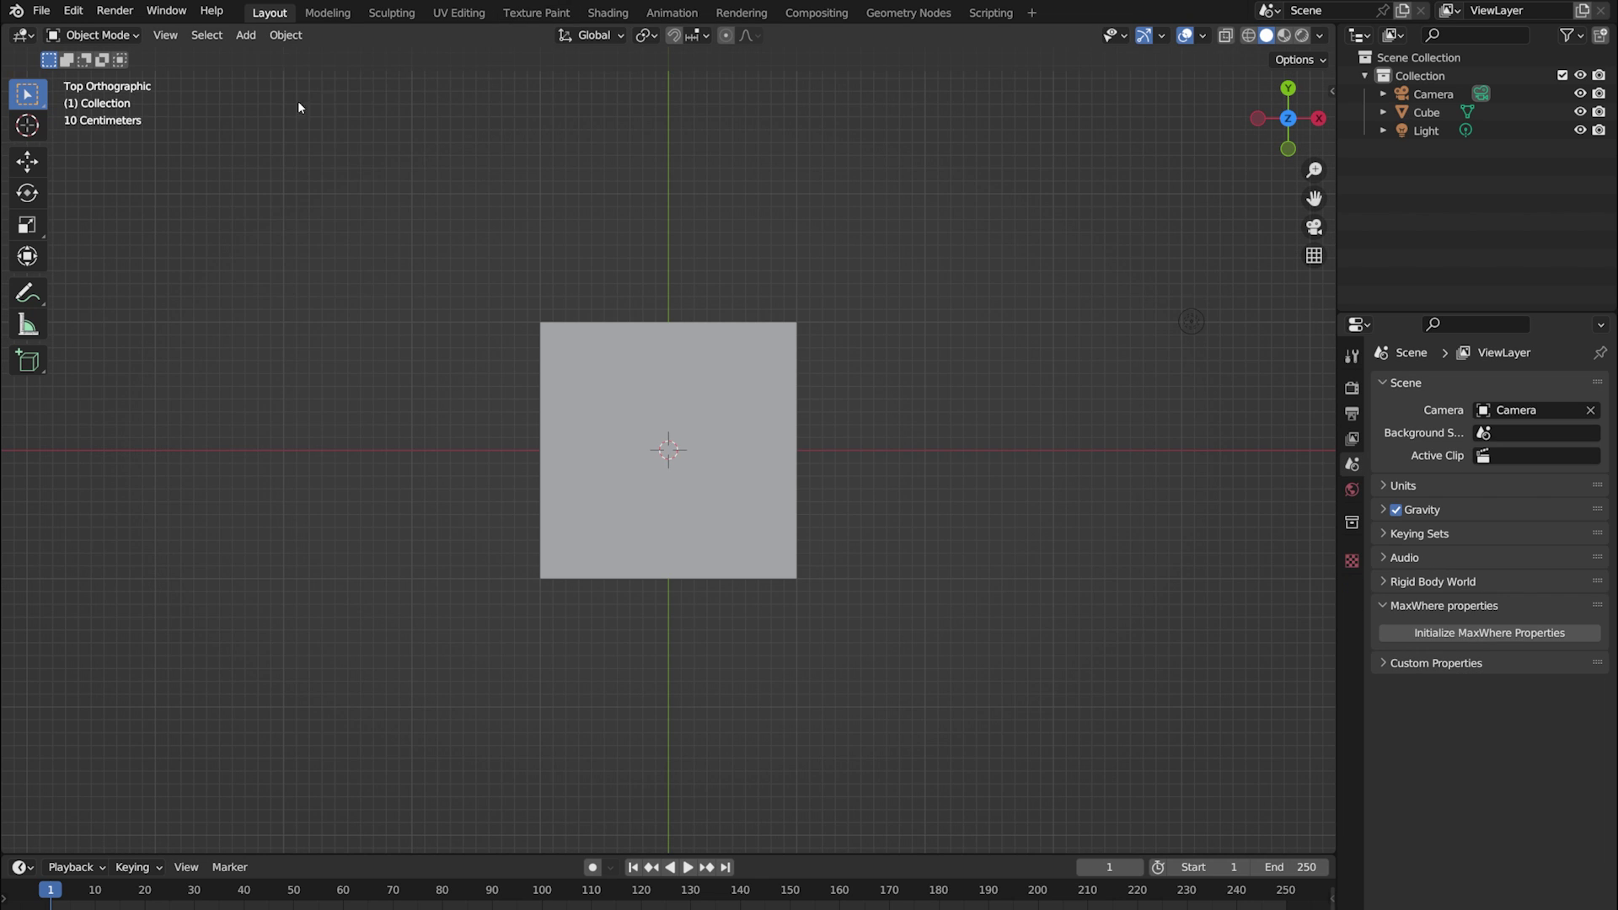
{"action": "left_click", "coordinate": [244, 35]}
{"action": "mouse_move", "coordinate": [293, 253]}
{"action": "left_click", "coordinate": [447, 255]}
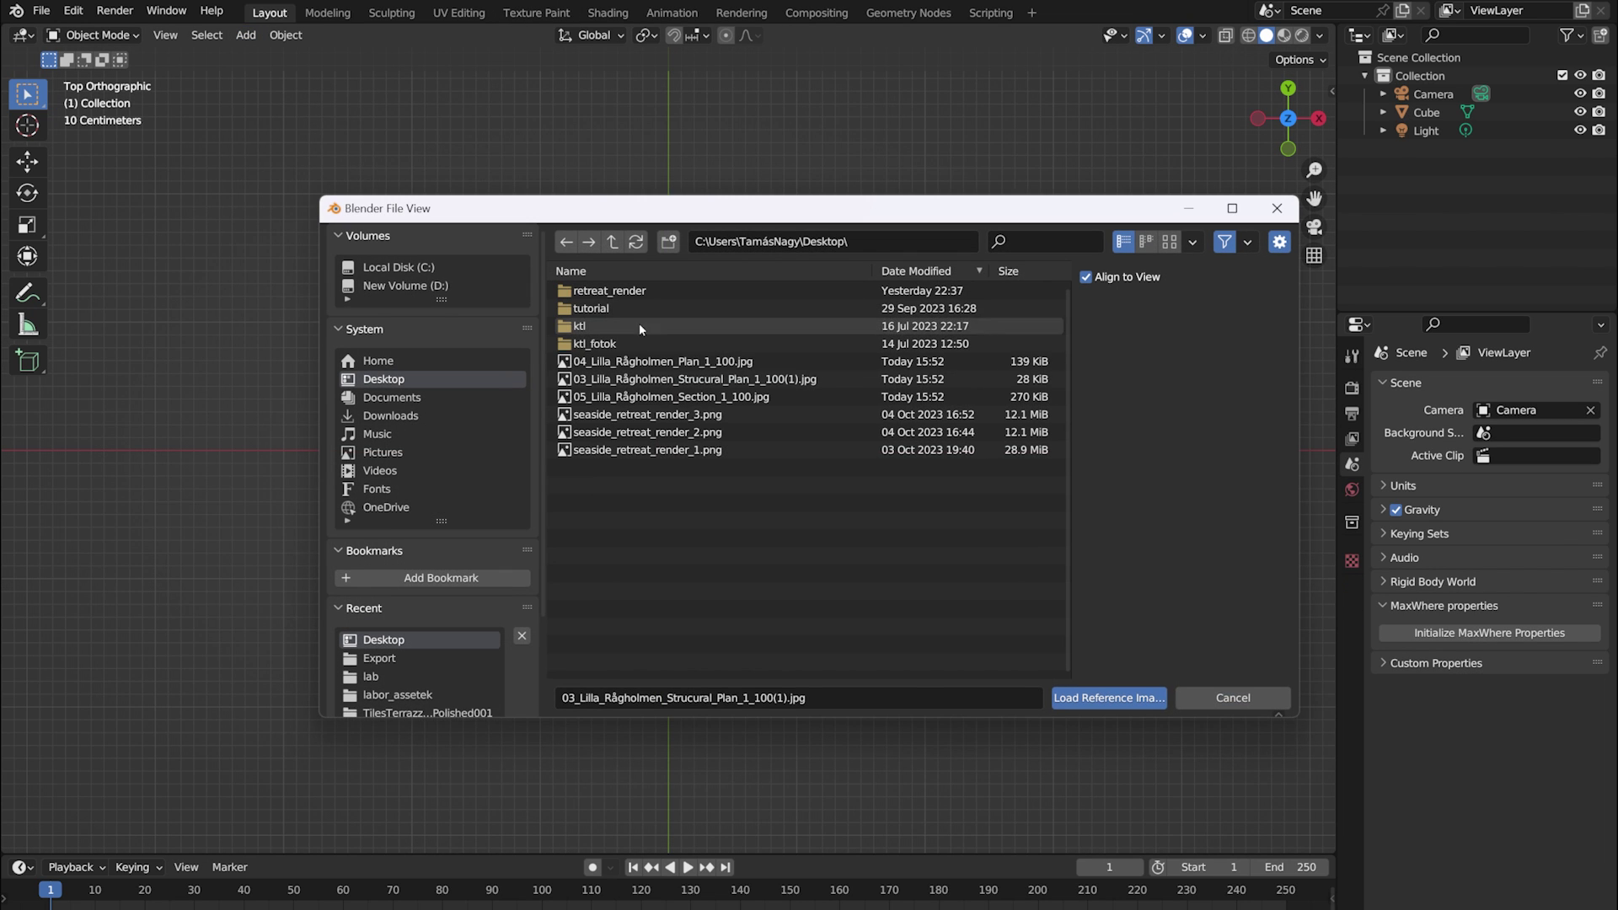
{"action": "double_click", "coordinate": [690, 399]}
- Load the section drawing as a second reference image and start lowering the plan along Z
{"action": "left_click", "coordinate": [245, 35]}
{"action": "left_click", "coordinate": [446, 258]}
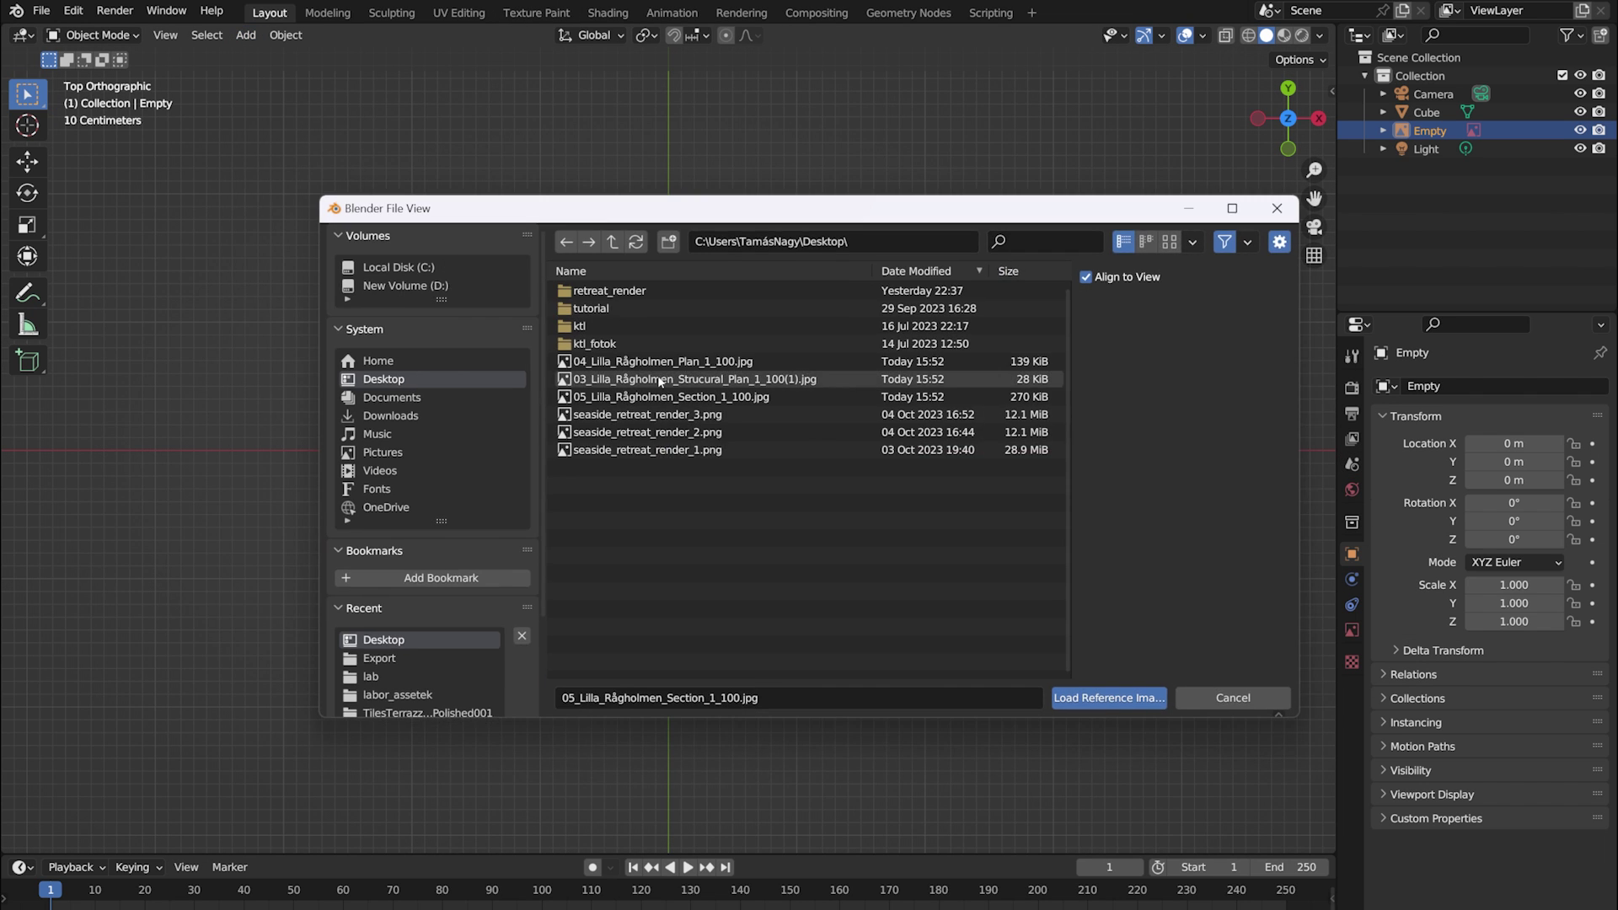
{"action": "double_click", "coordinate": [699, 378]}
{"action": "middle_click_drag", "start_coordinate": [920, 476], "coordinate": [893, 421]}
{"action": "key", "text": "g"}
{"action": "key", "text": "z"}
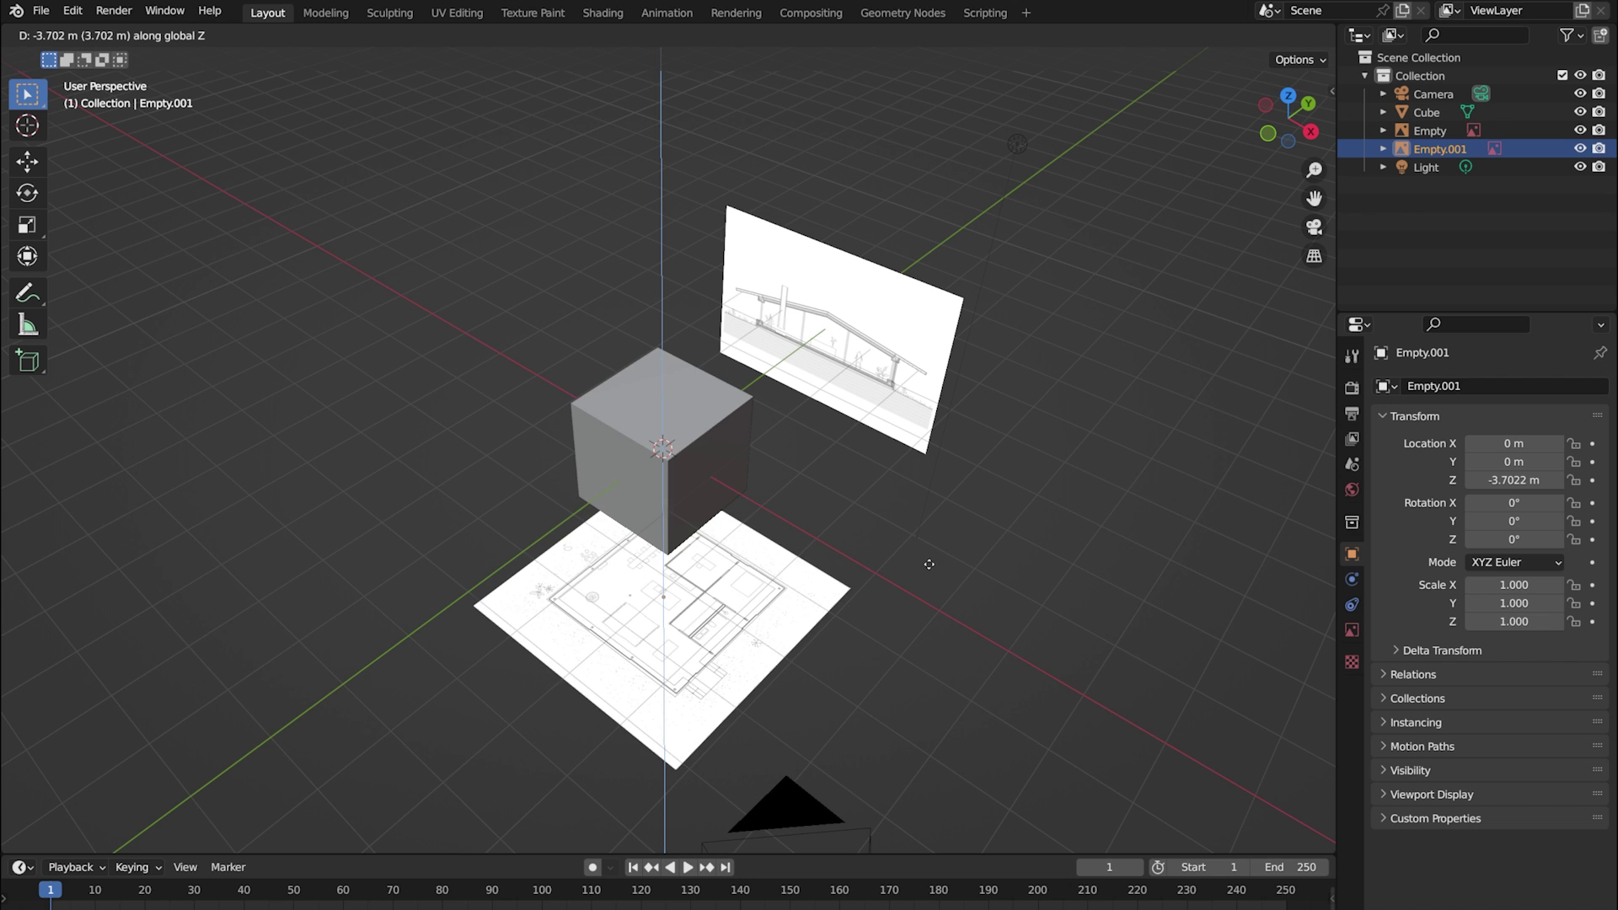
- Confirm the plan's lowered position and orbit around the finished house model
{"action": "left_click", "coordinate": [932, 529]}
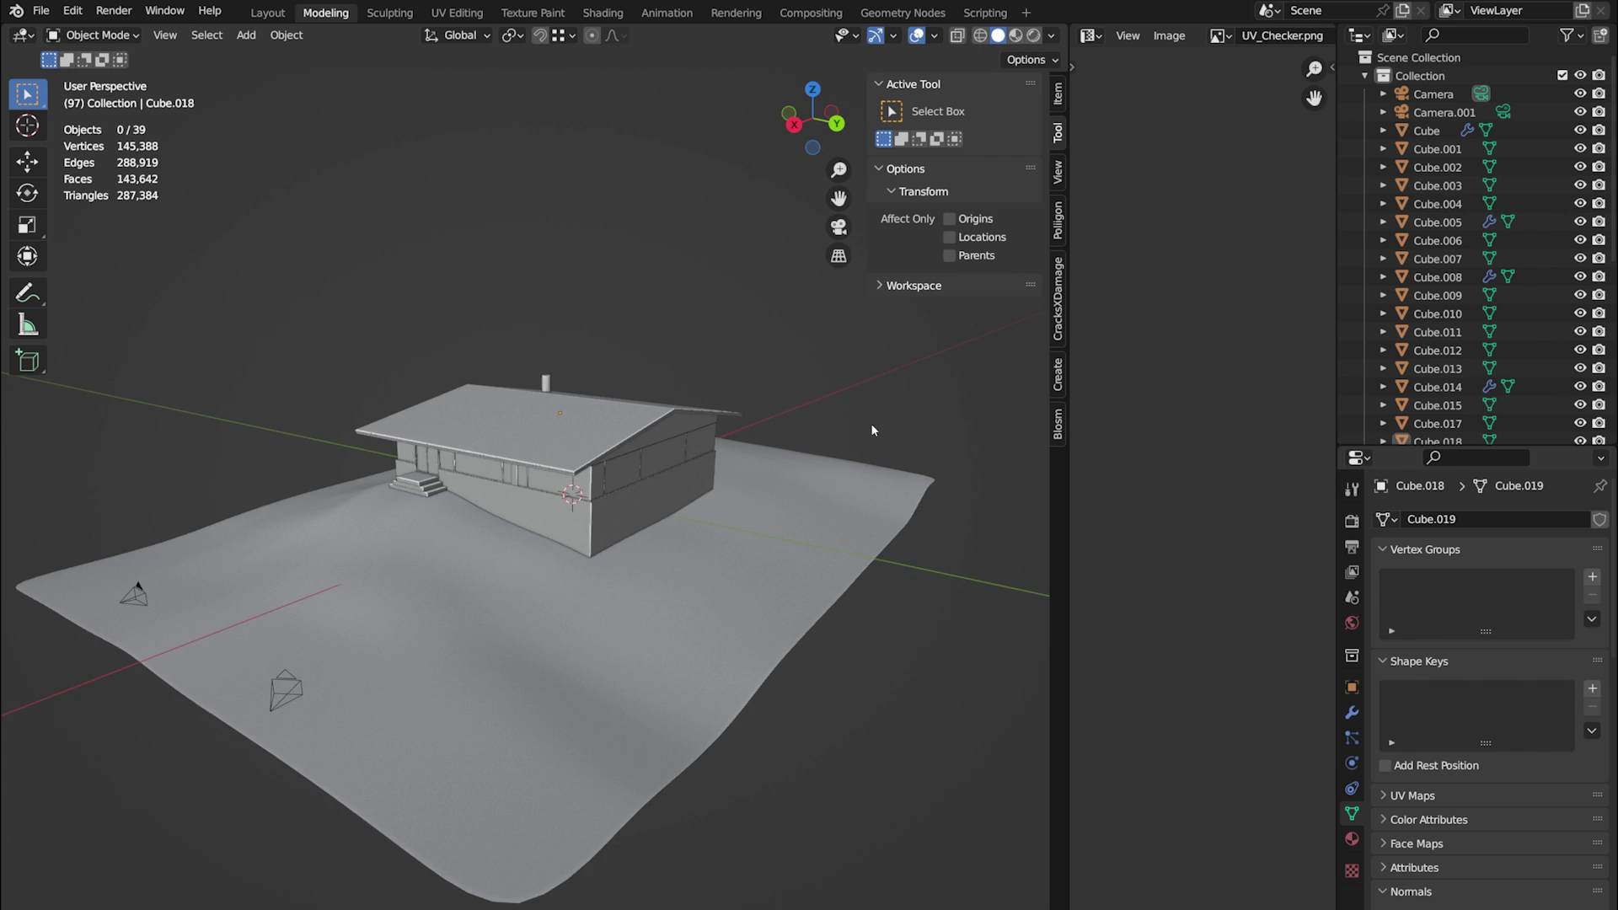
{"action": "middle_click_drag", "start_coordinate": [872, 430], "coordinate": [612, 478]}
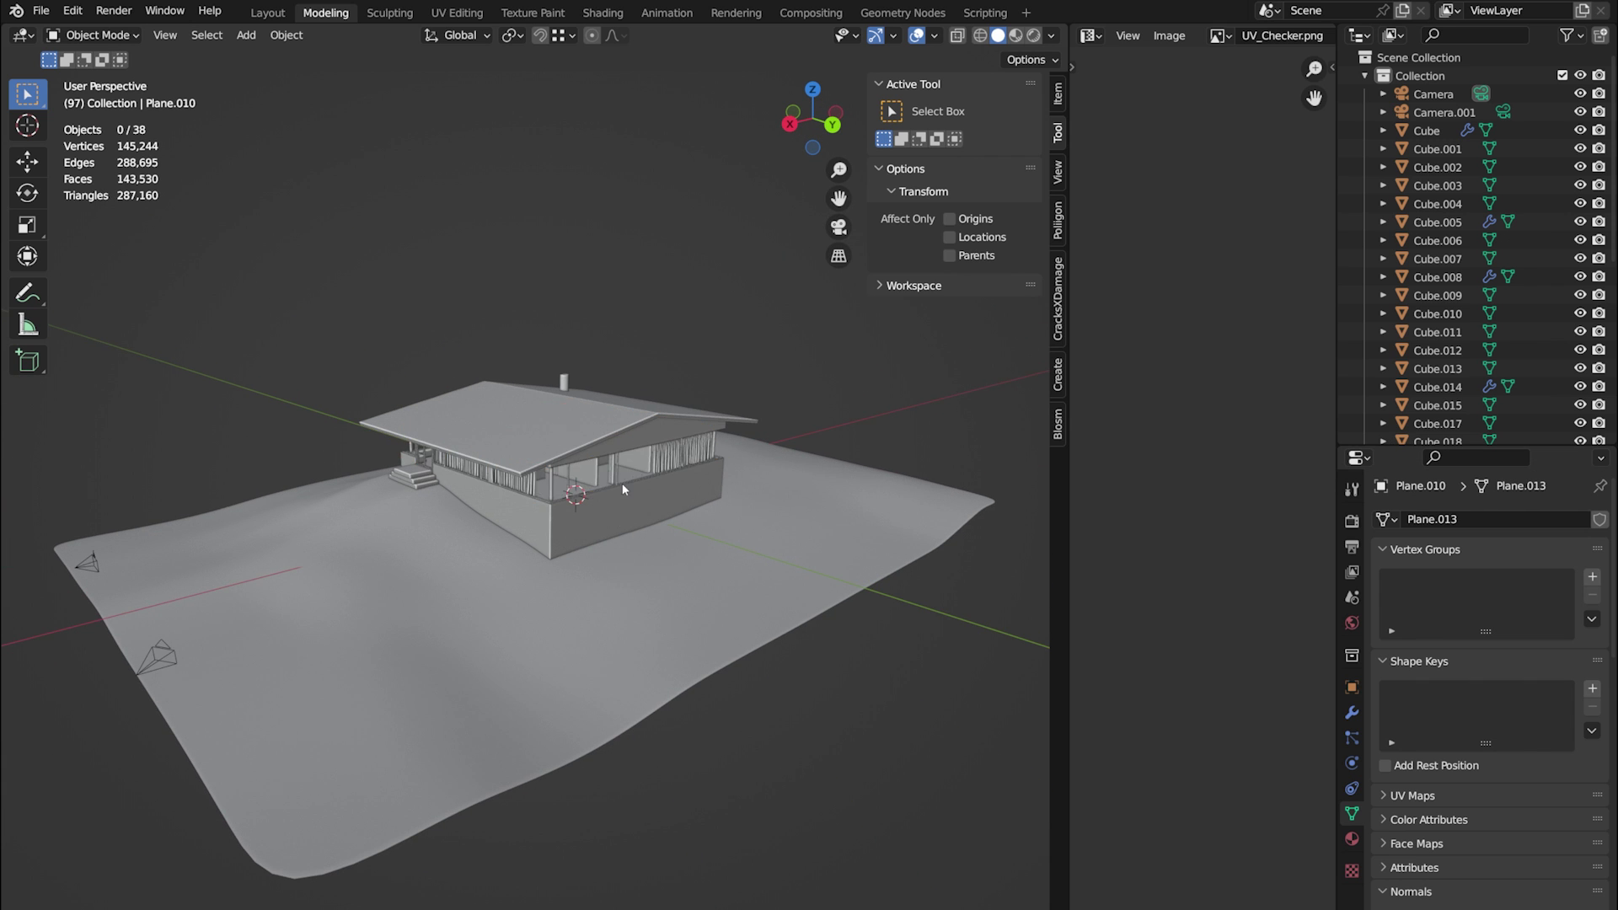
{"action": "middle_click_drag", "start_coordinate": [621, 483], "coordinate": [836, 513]}
{"action": "scroll", "coordinate": [646, 488], "scroll_direction": "up", "scroll_amount": 4}
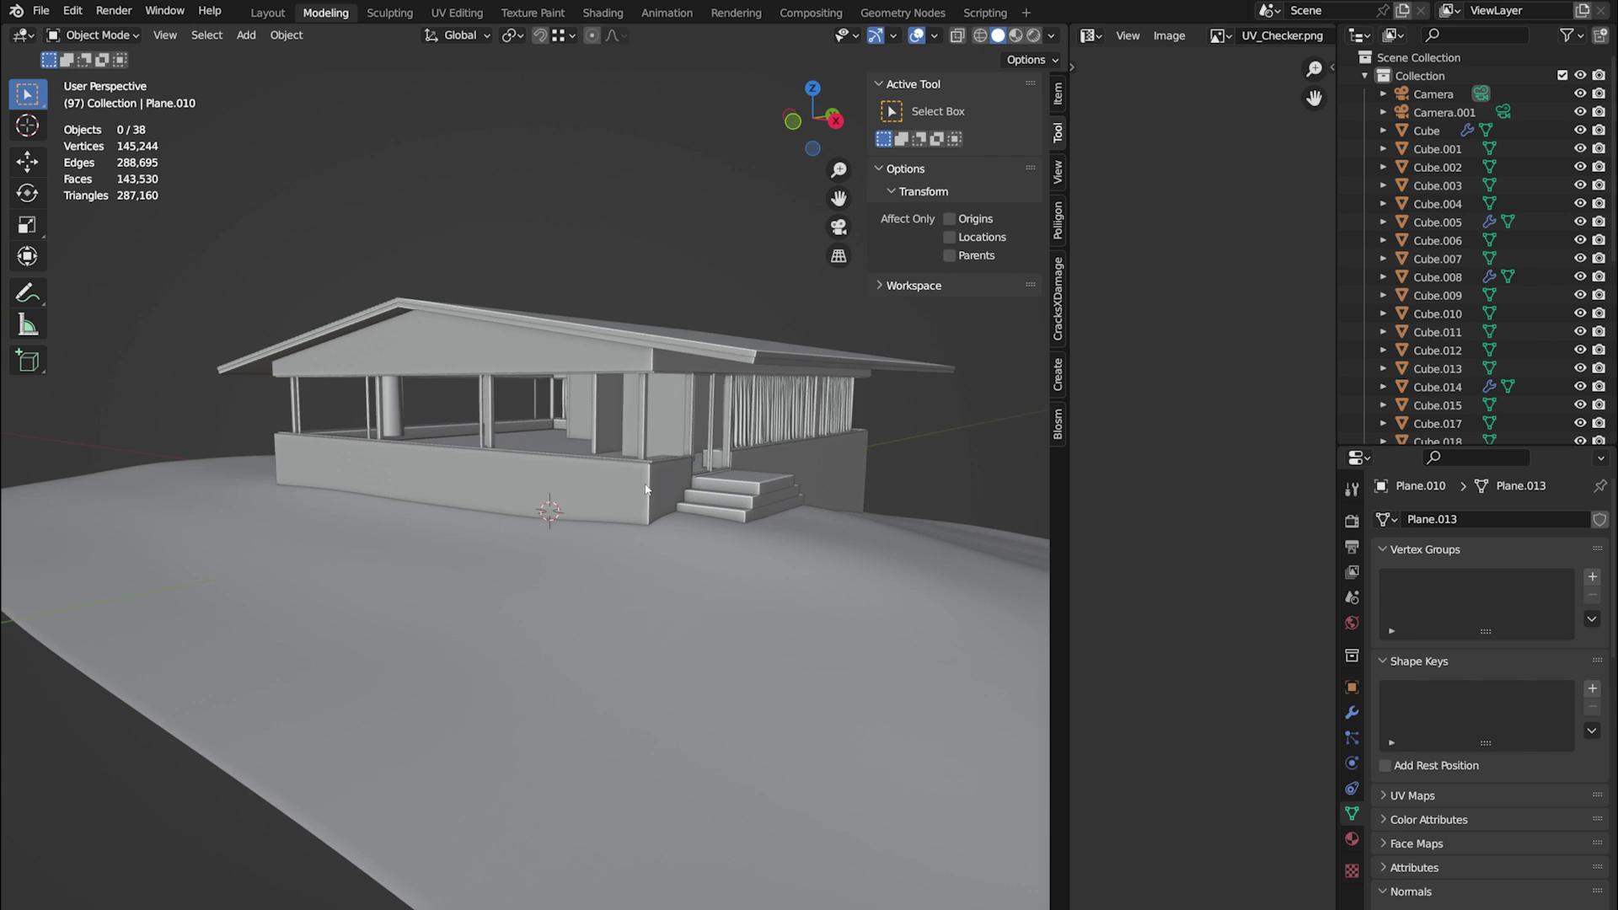
{"action": "middle_click_drag", "start_coordinate": [646, 489], "coordinate": [646, 720]}
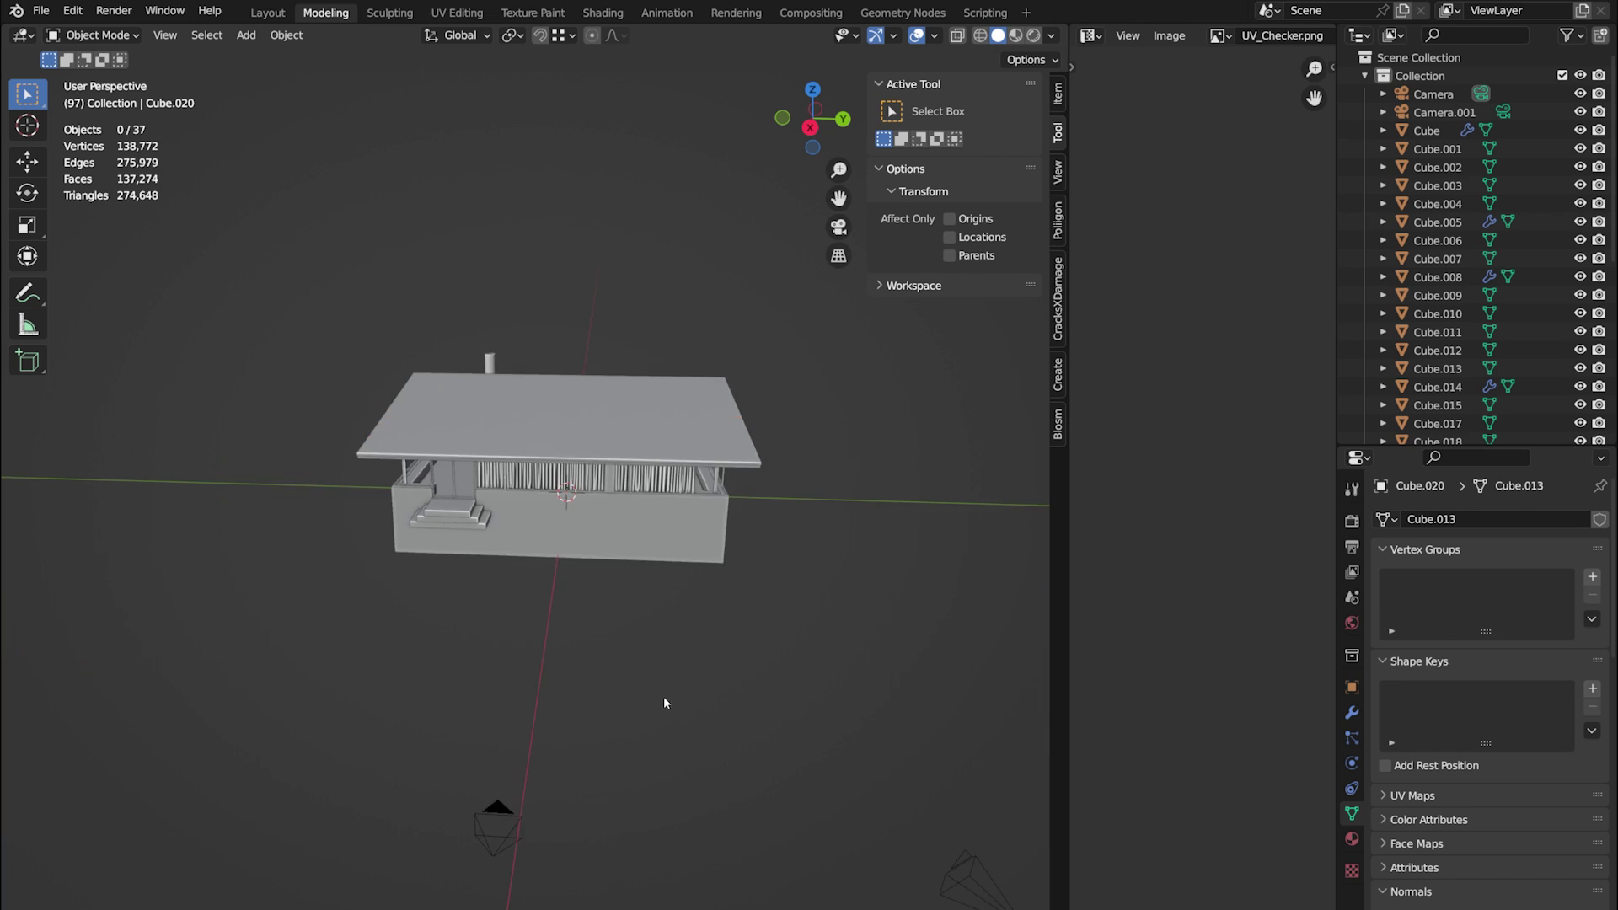
{"action": "middle_click_drag", "start_coordinate": [664, 696], "coordinate": [770, 661]}
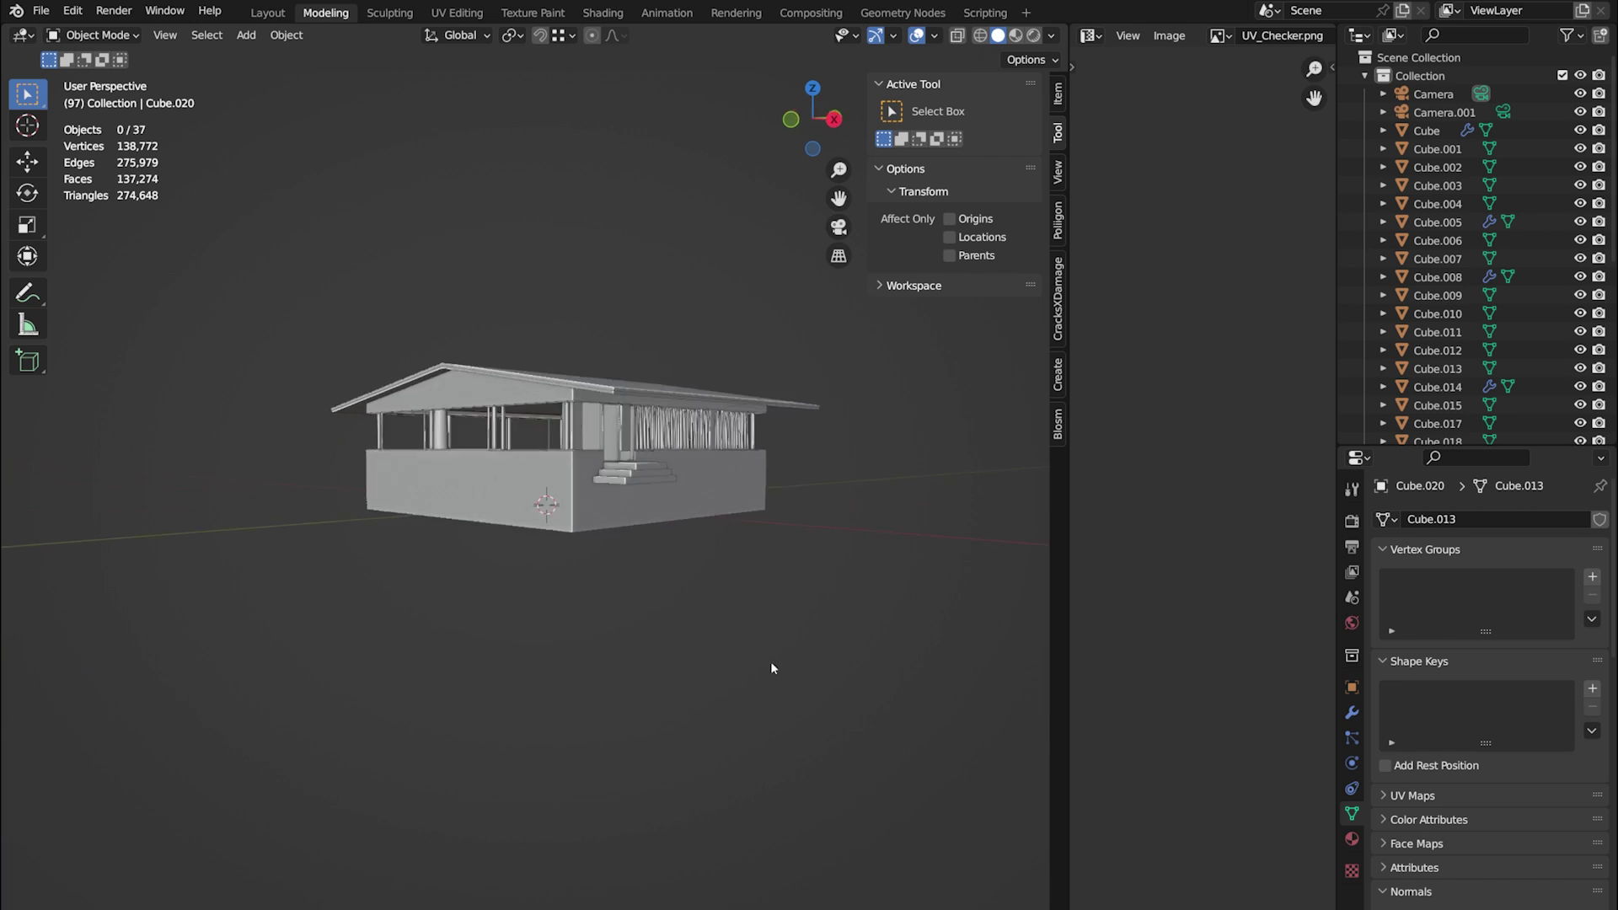
- Switch to Material Preview shading to see the UV checker on house and terrain
{"action": "left_click", "coordinate": [1017, 36]}
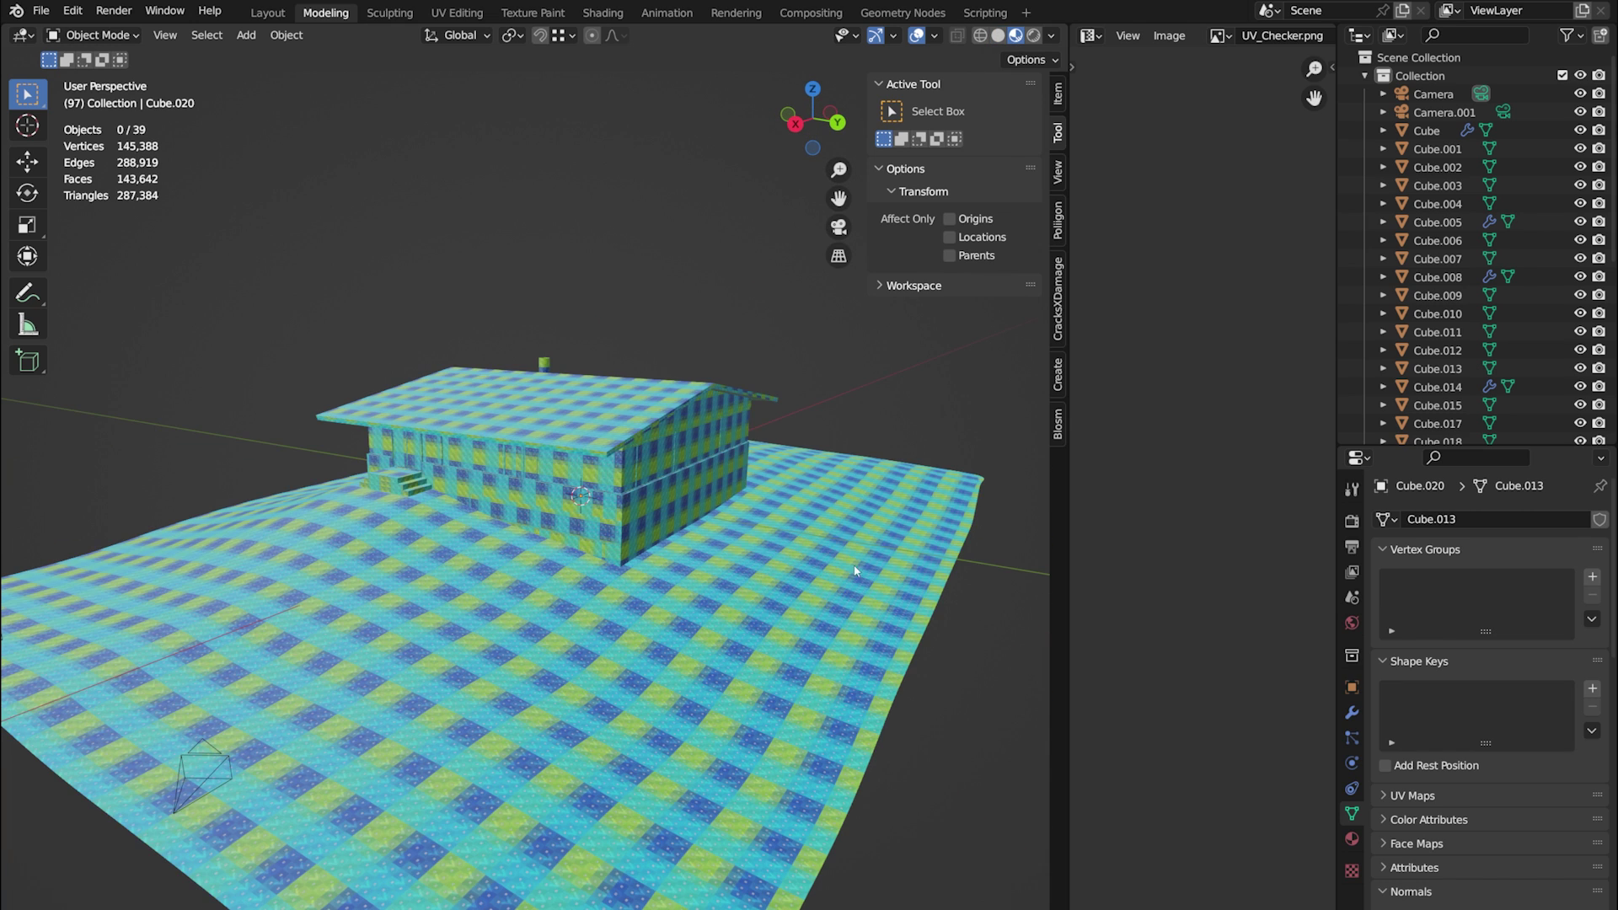
{"action": "middle_click_drag", "start_coordinate": [834, 488], "coordinate": [740, 558]}
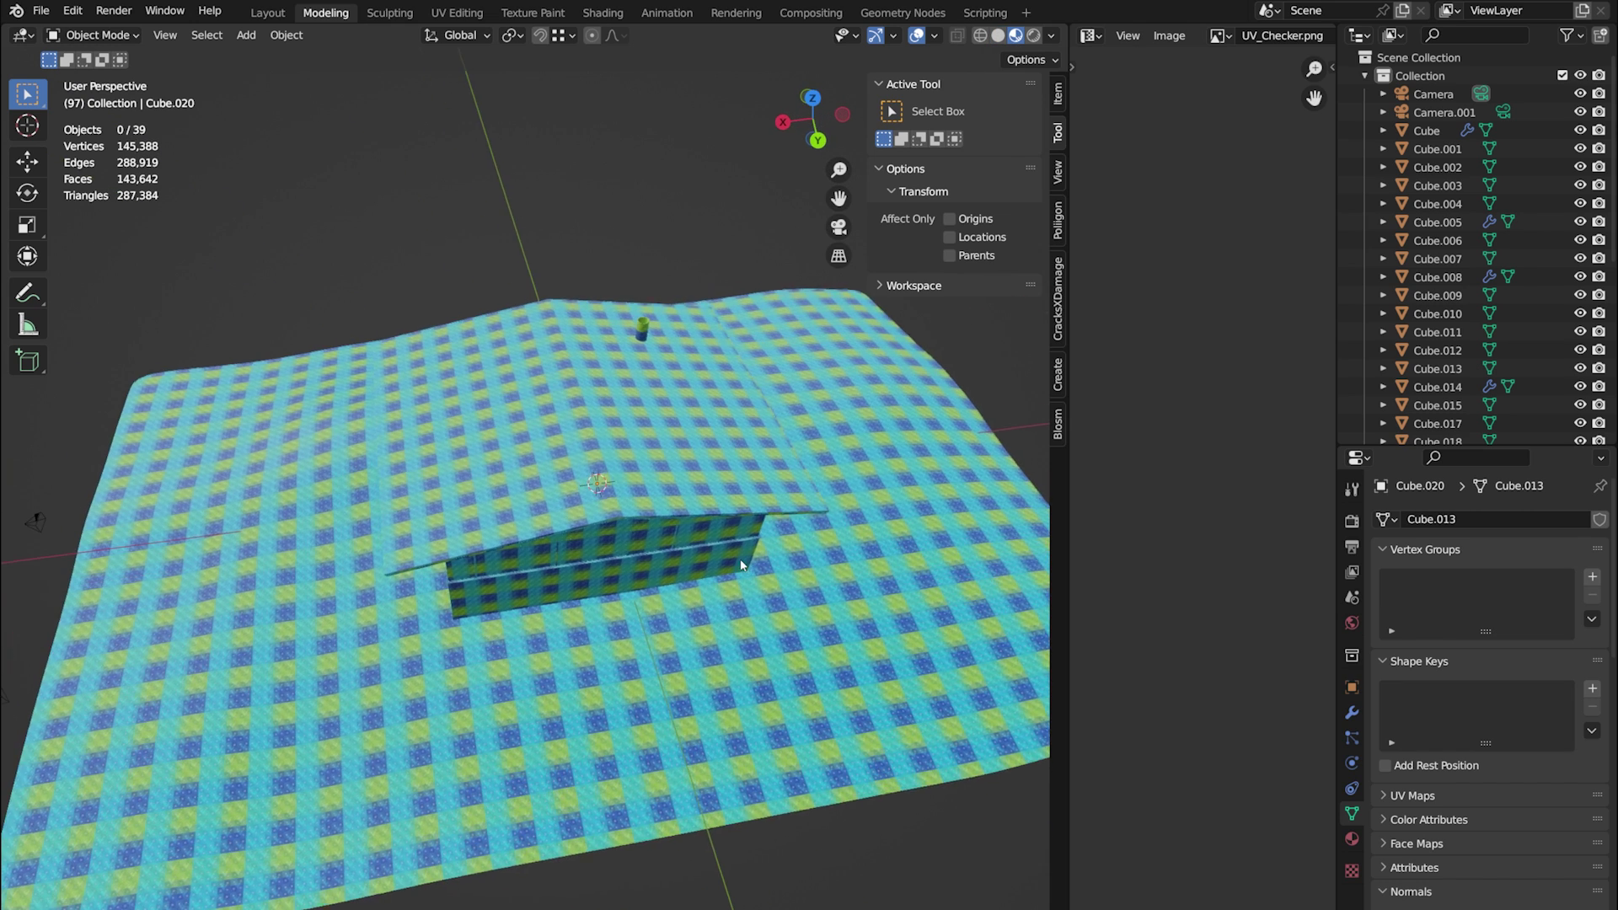
{"action": "scroll", "coordinate": [600, 371], "scroll_direction": "up", "scroll_amount": 3}
{"action": "scroll", "coordinate": [600, 371], "scroll_direction": "up", "scroll_amount": 4}
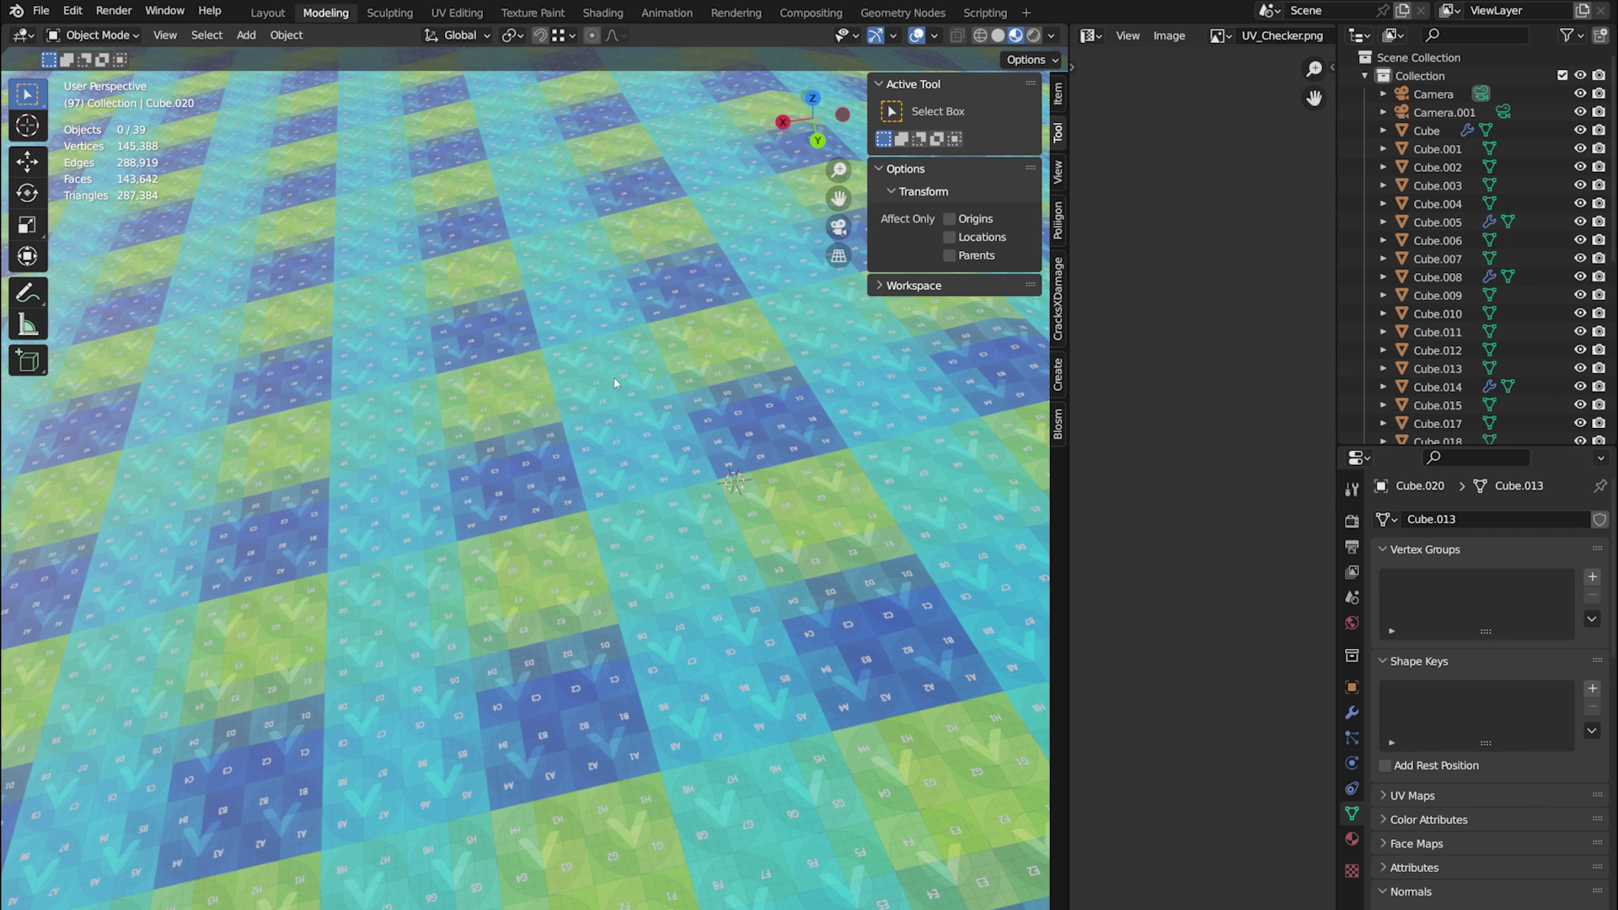
{"action": "scroll", "coordinate": [613, 377], "scroll_direction": "down", "scroll_amount": 4}
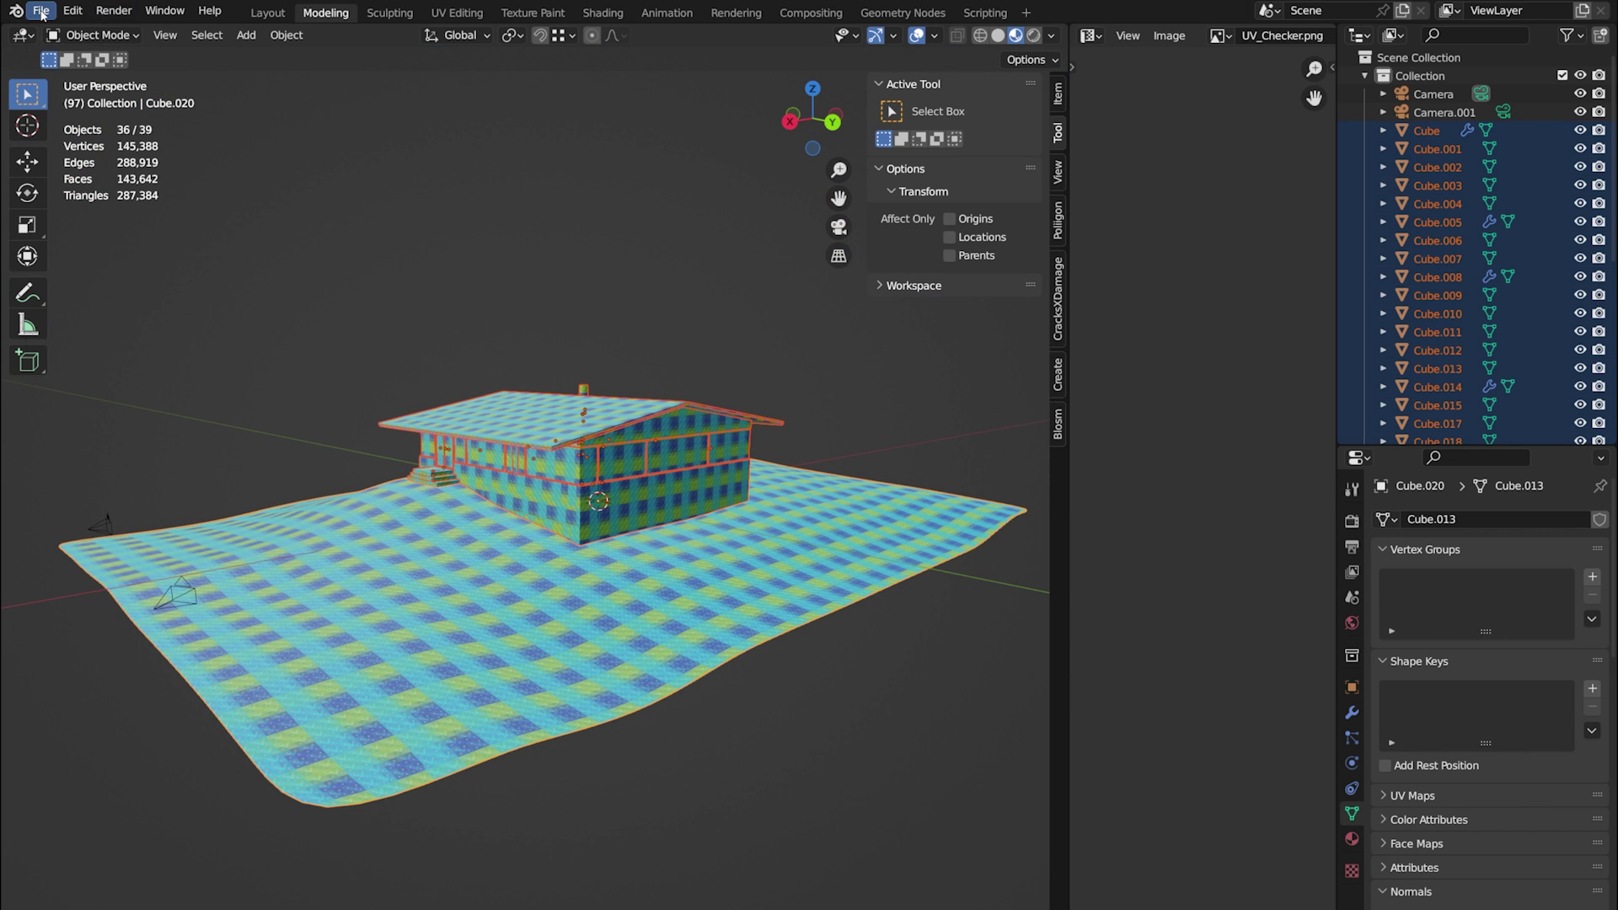
- Start an FBX export as beach_house_1.fbx with Geometry smoothing set to Face
{"action": "left_click", "coordinate": [40, 12]}
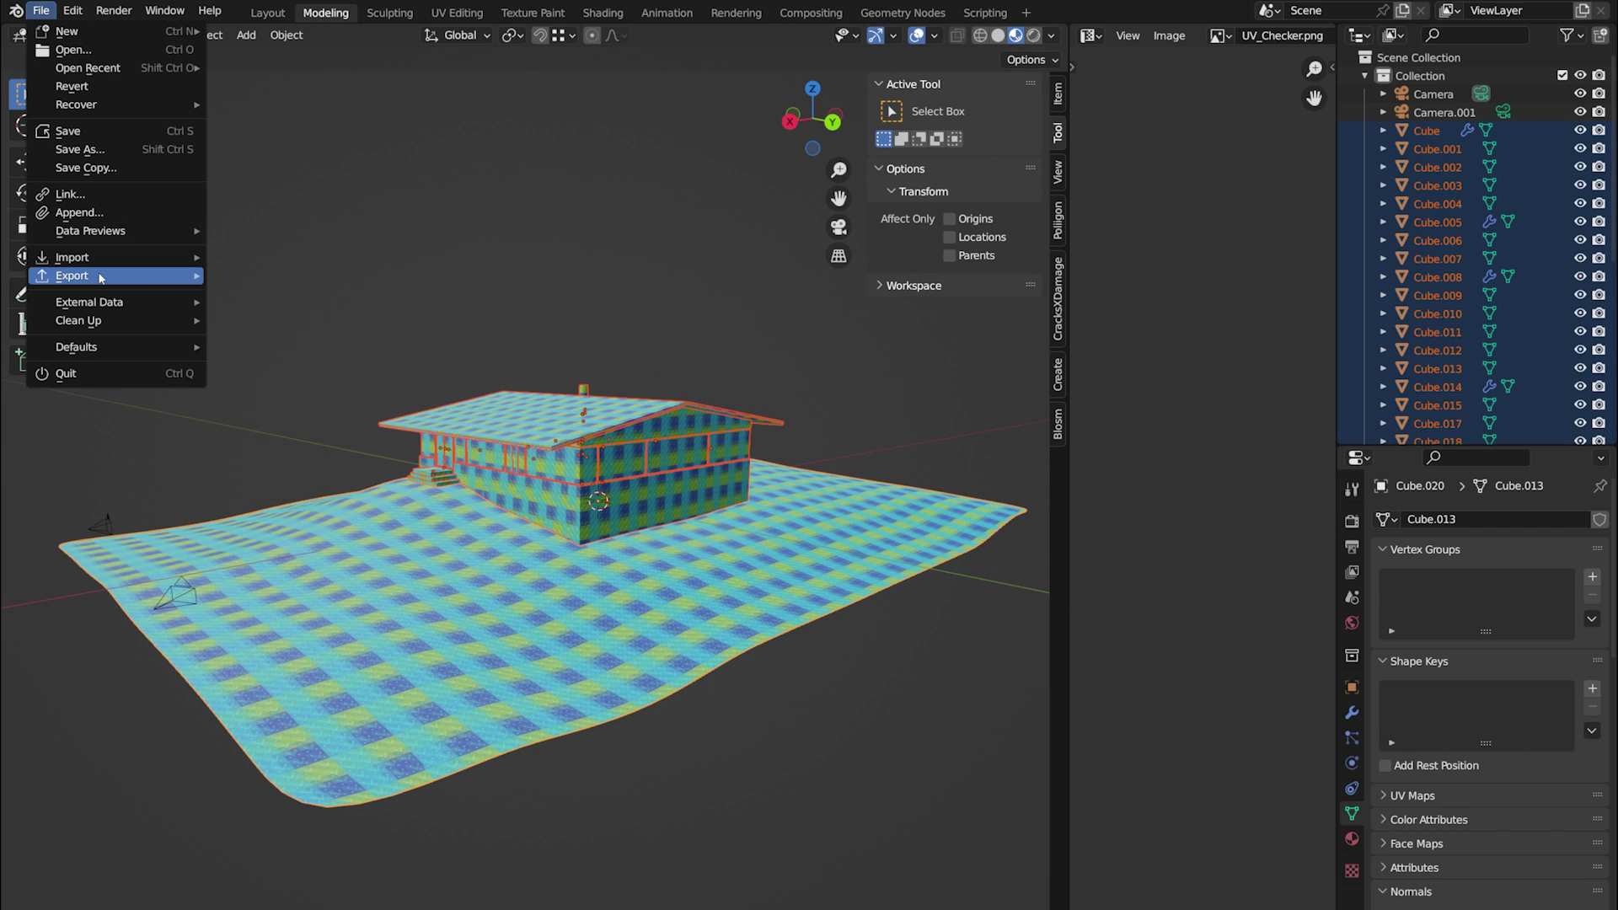
{"action": "mouse_move", "coordinate": [150, 280]}
{"action": "left_click", "coordinate": [287, 441]}
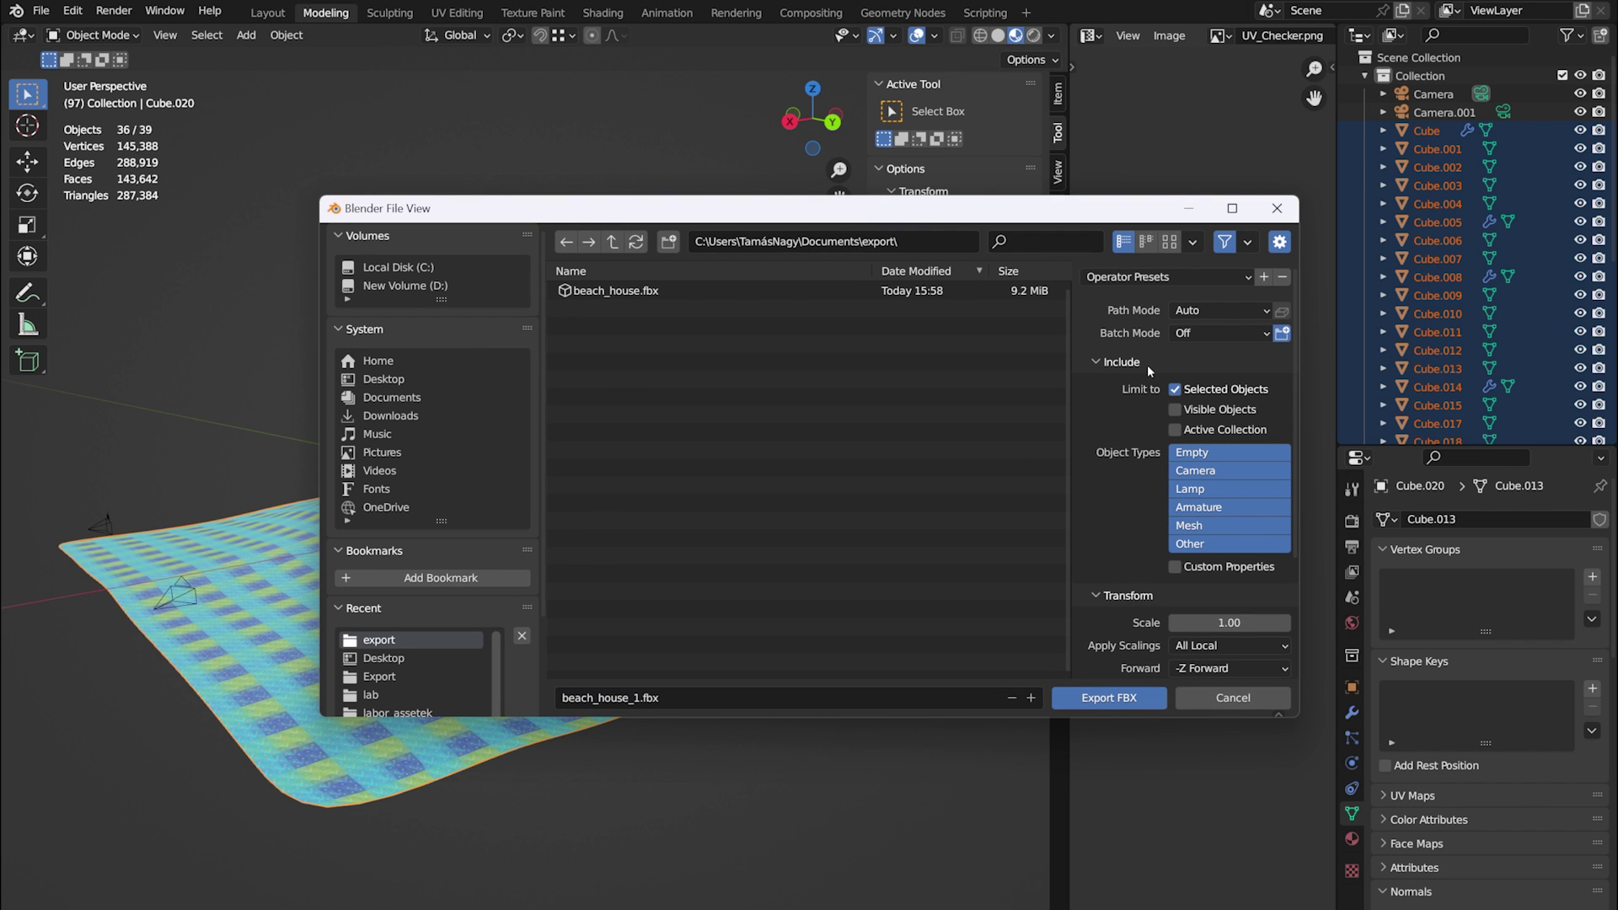
{"action": "scroll", "coordinate": [1105, 477], "scroll_direction": "down", "scroll_amount": 5}
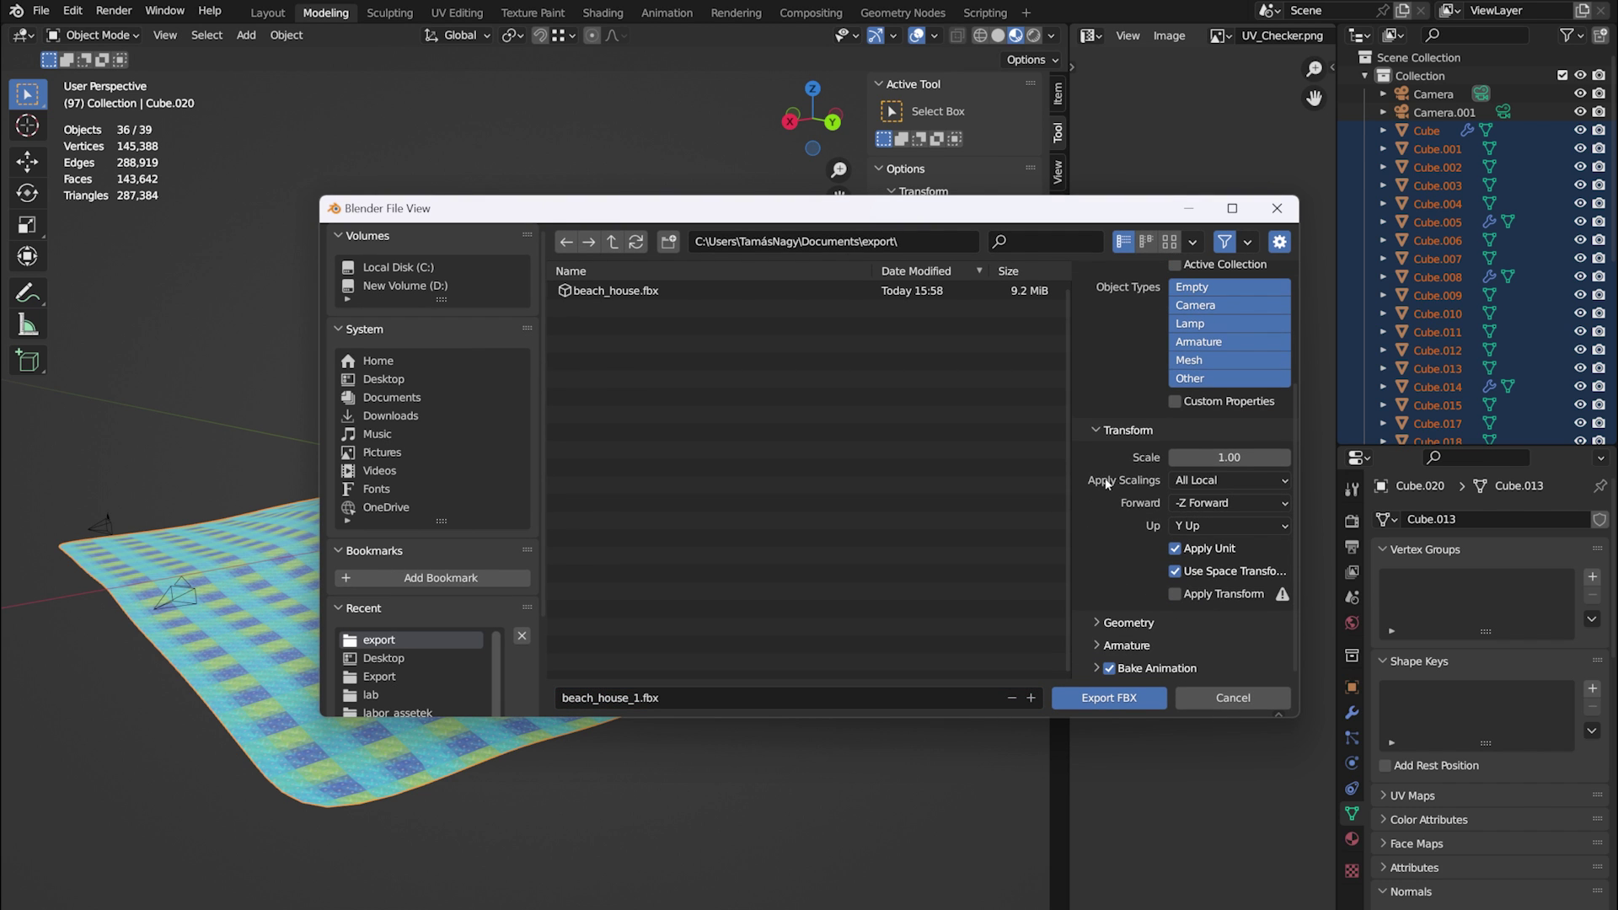
{"action": "left_click", "coordinate": [1096, 622]}
{"action": "scroll", "coordinate": [1096, 619], "scroll_direction": "down", "scroll_amount": 2}
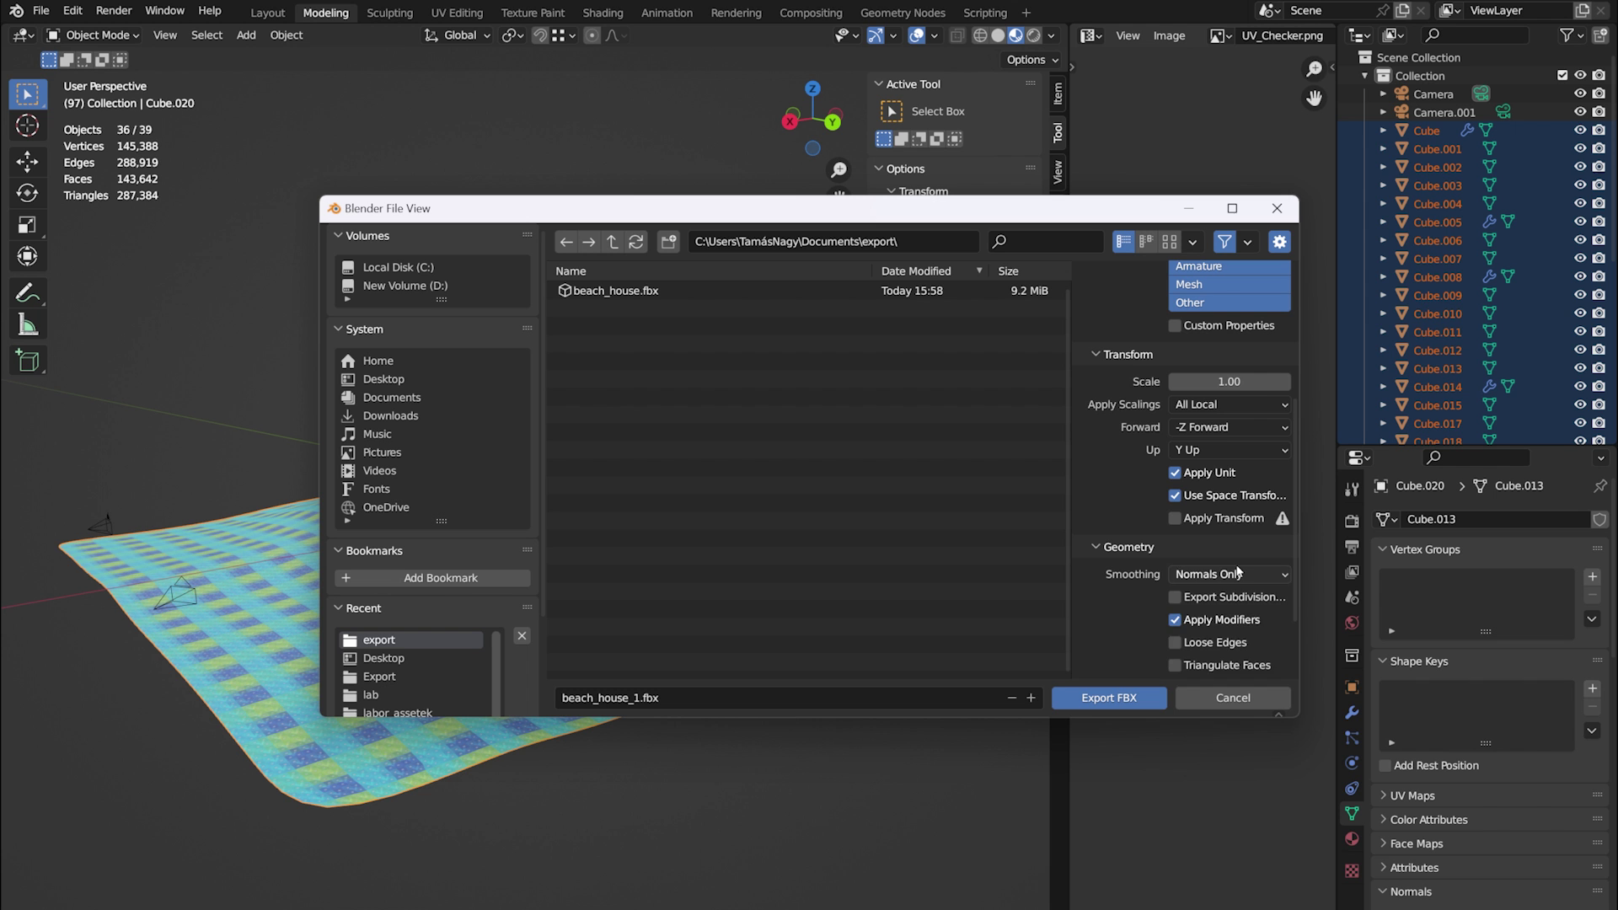
{"action": "left_click", "coordinate": [1237, 573]}
{"action": "left_click", "coordinate": [1210, 617]}
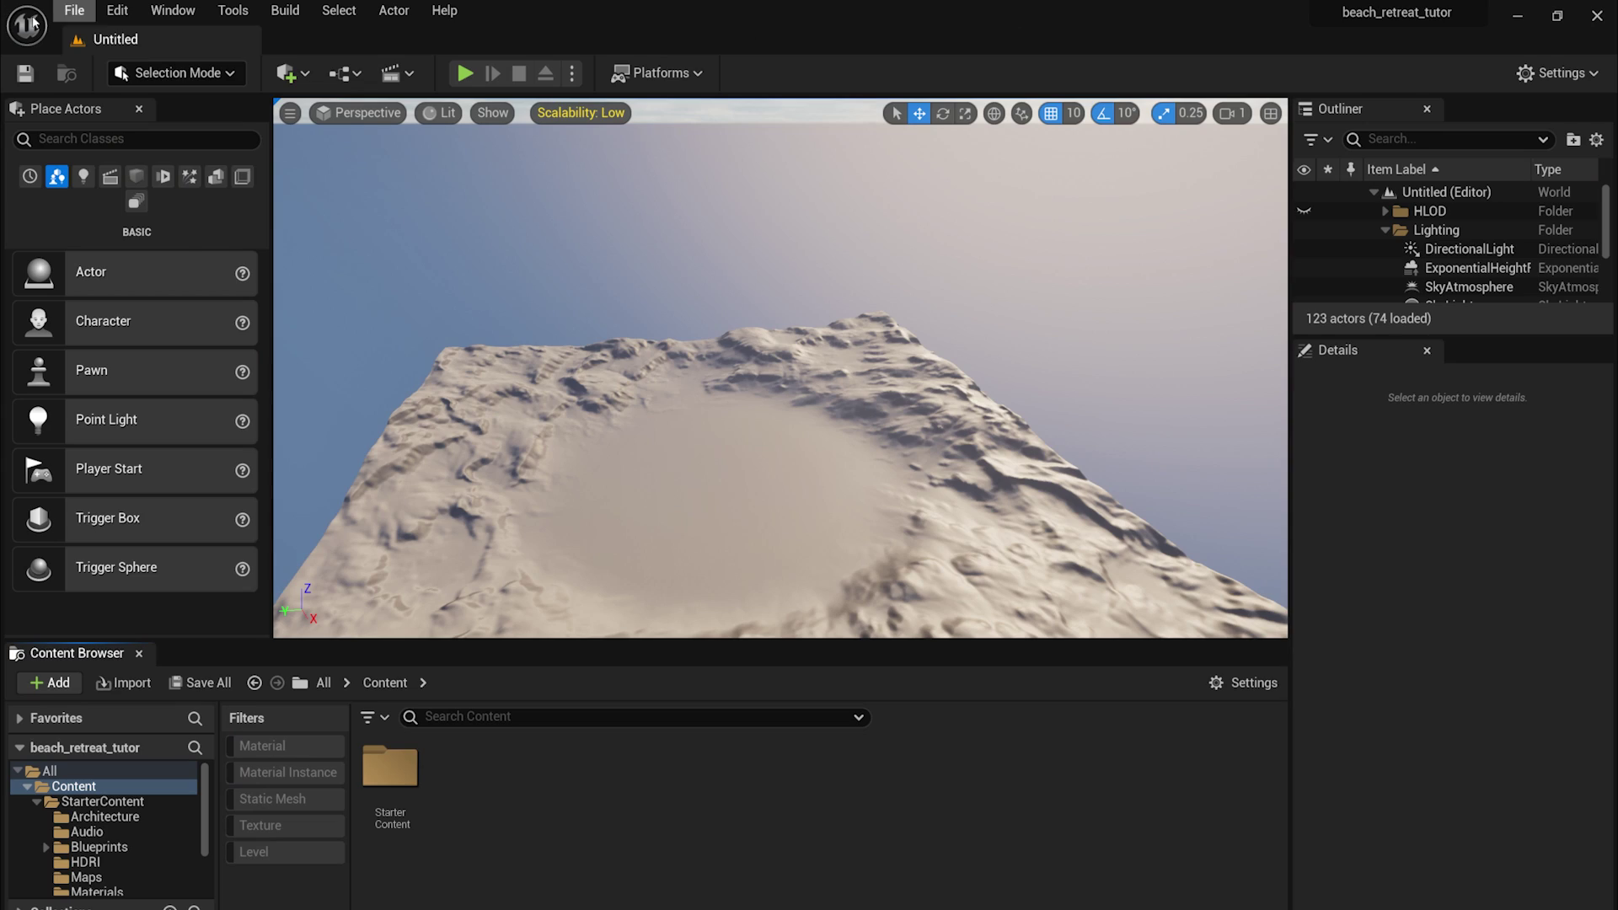
- Create a new empty level and a Content folder named fbx
{"action": "left_click", "coordinate": [71, 12]}
{"action": "left_click", "coordinate": [160, 63]}
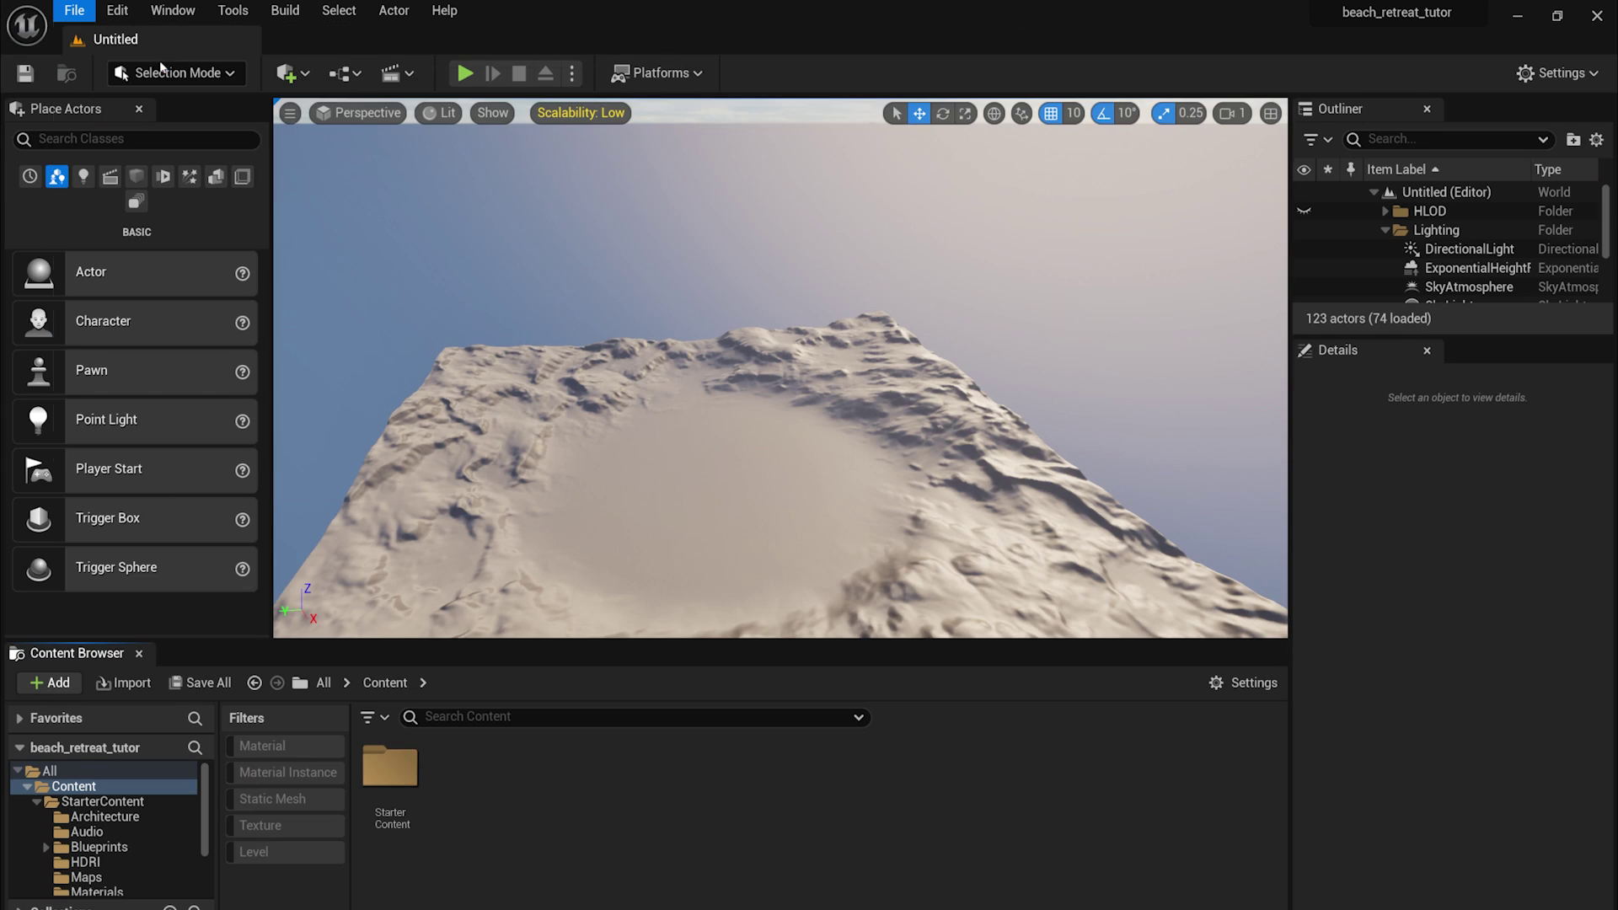
{"action": "left_click", "coordinate": [929, 671]}
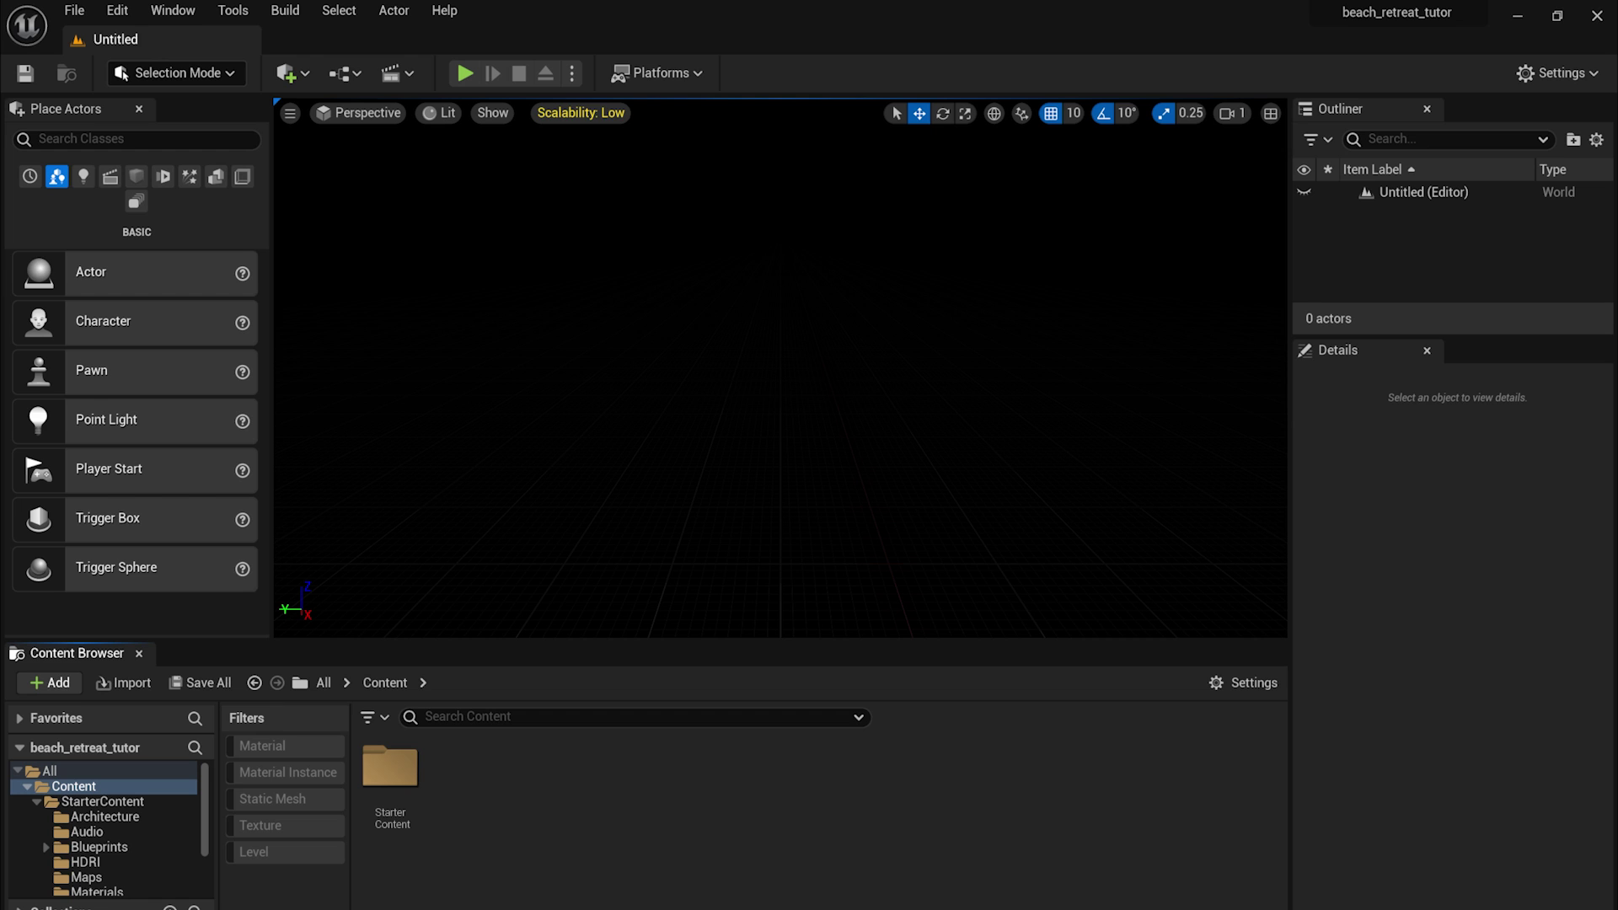
{"action": "right_click", "coordinate": [634, 789]}
{"action": "left_click", "coordinate": [666, 197]}
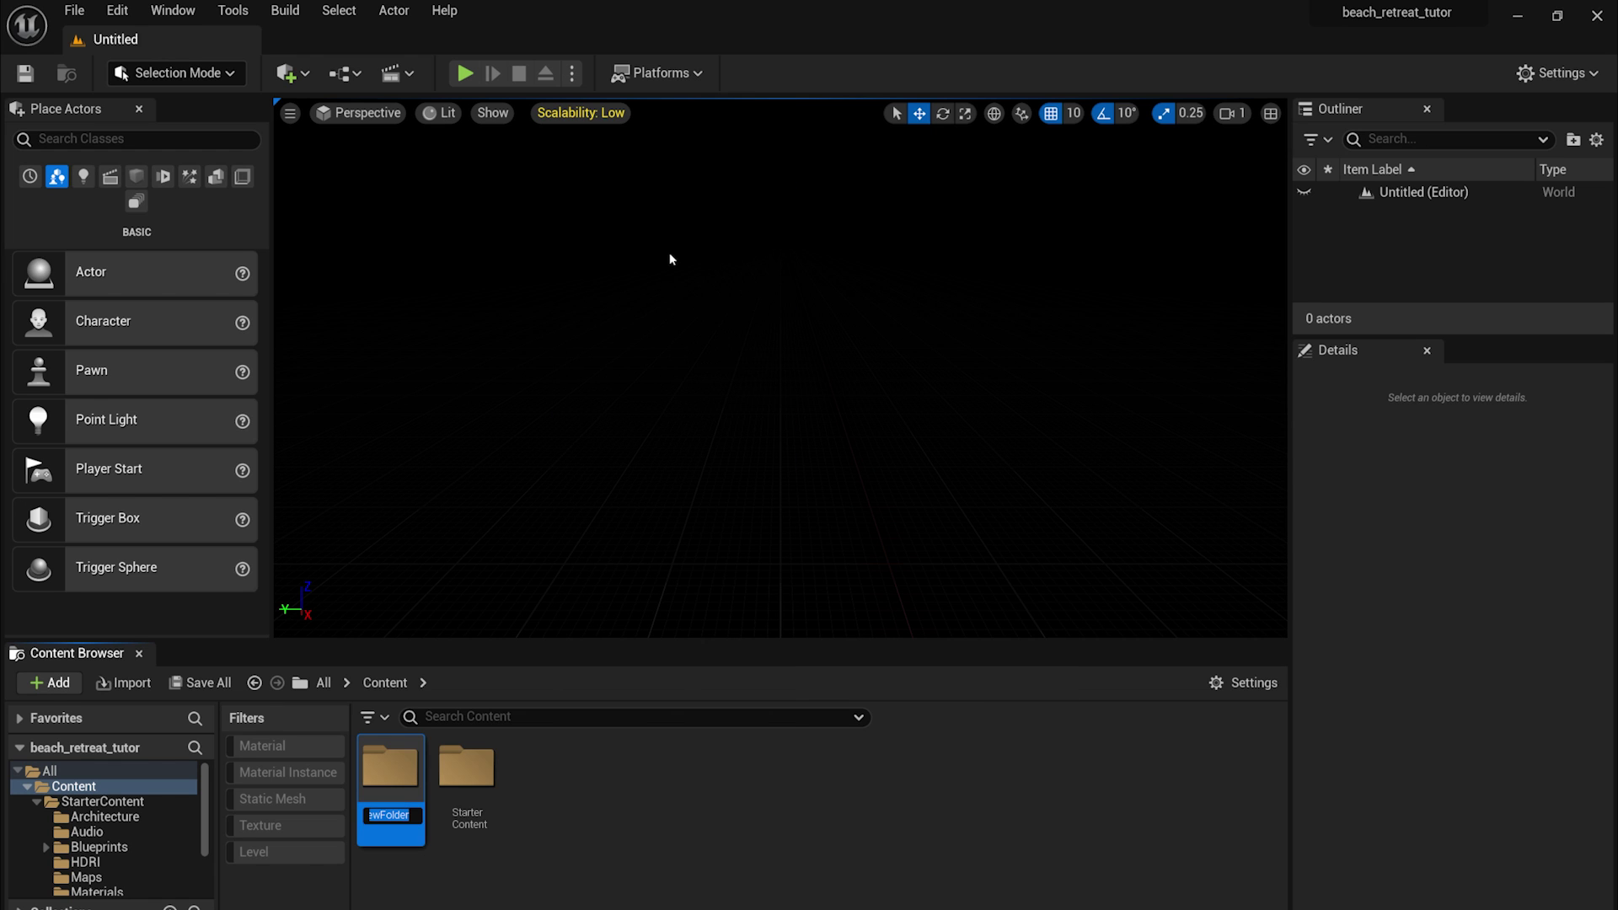
{"action": "key", "text": "Return"}
{"action": "double_click", "coordinate": [389, 769]}
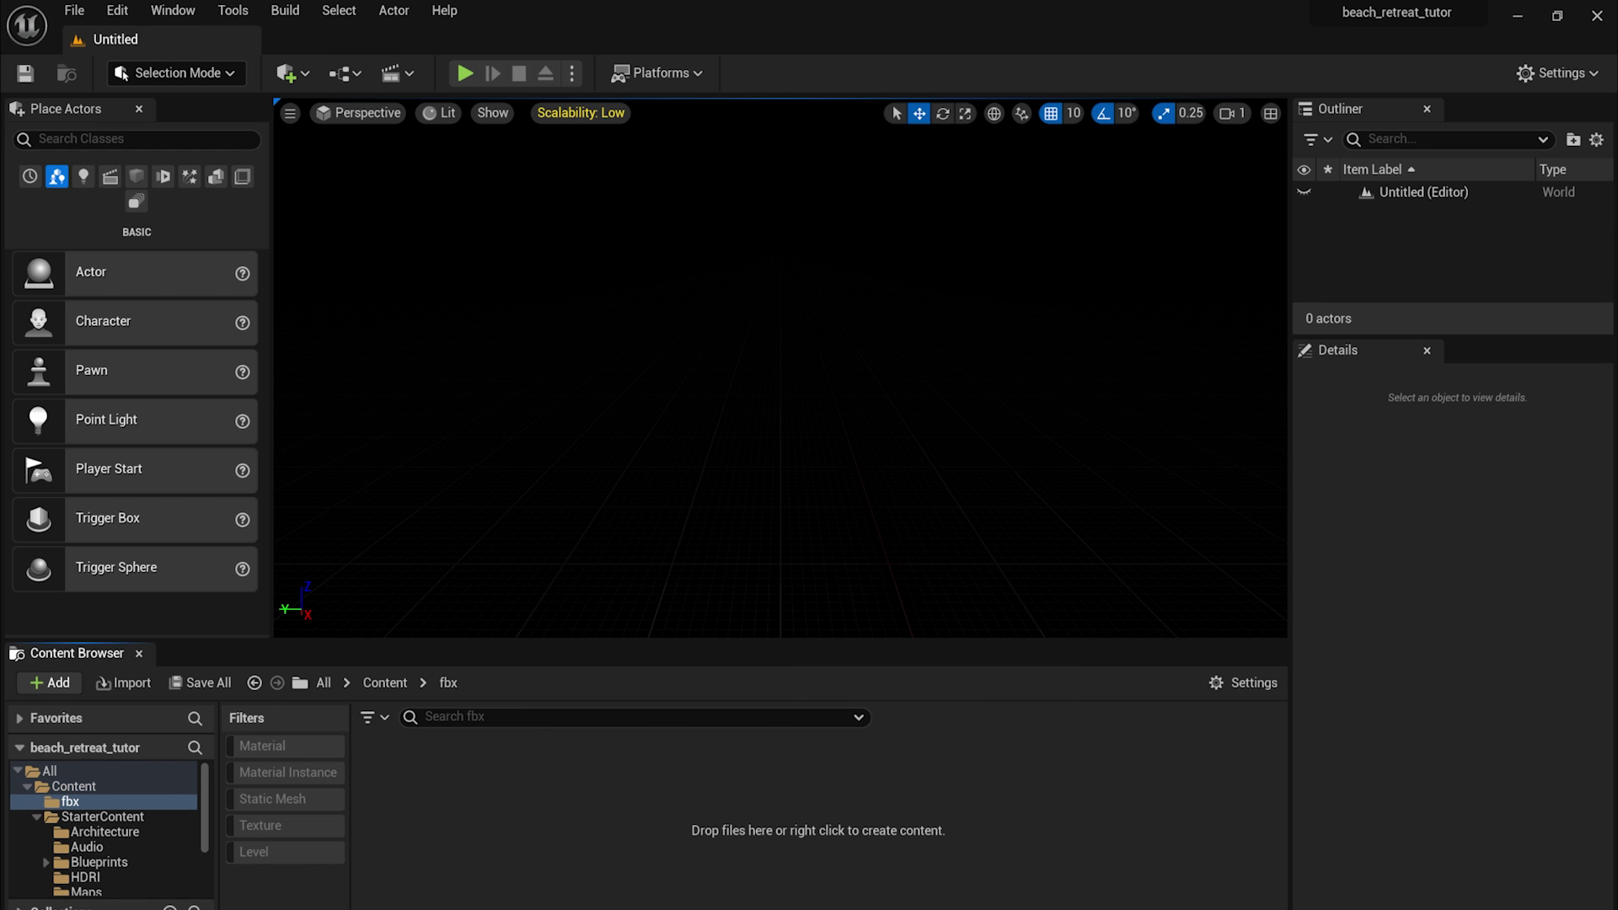
- Import beach_house.fbx into fbx without missing collision and without creating materials
{"action": "left_click_drag", "start_coordinate": [465, 810], "coordinate": [468, 812]}
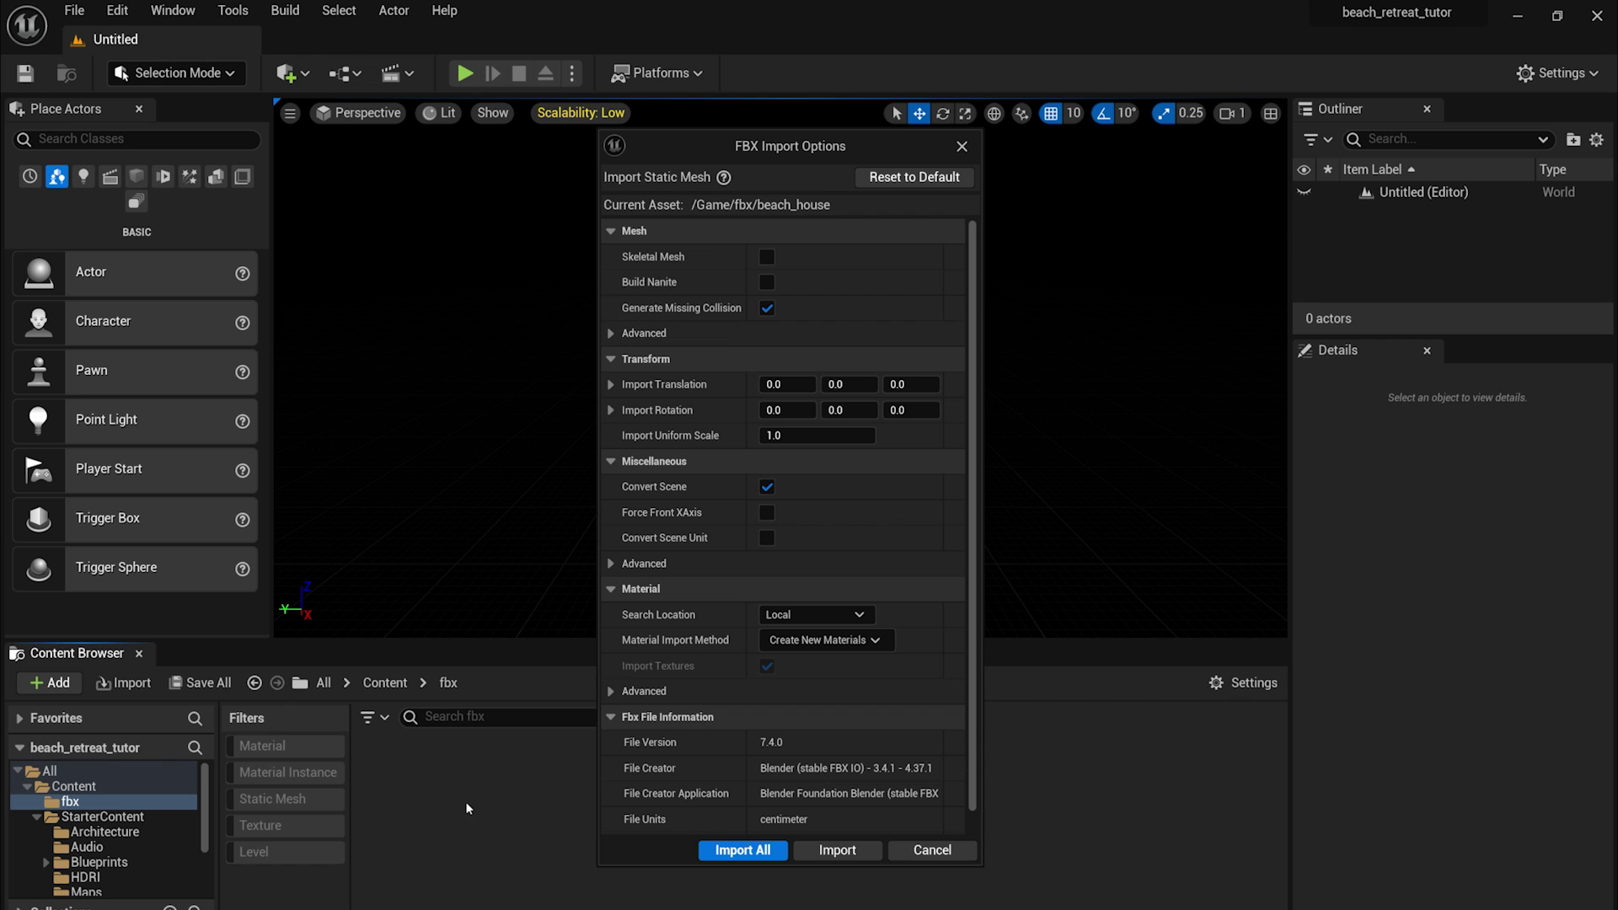
{"action": "left_click", "coordinate": [767, 309]}
{"action": "scroll", "coordinate": [740, 339], "scroll_direction": "down", "scroll_amount": 1}
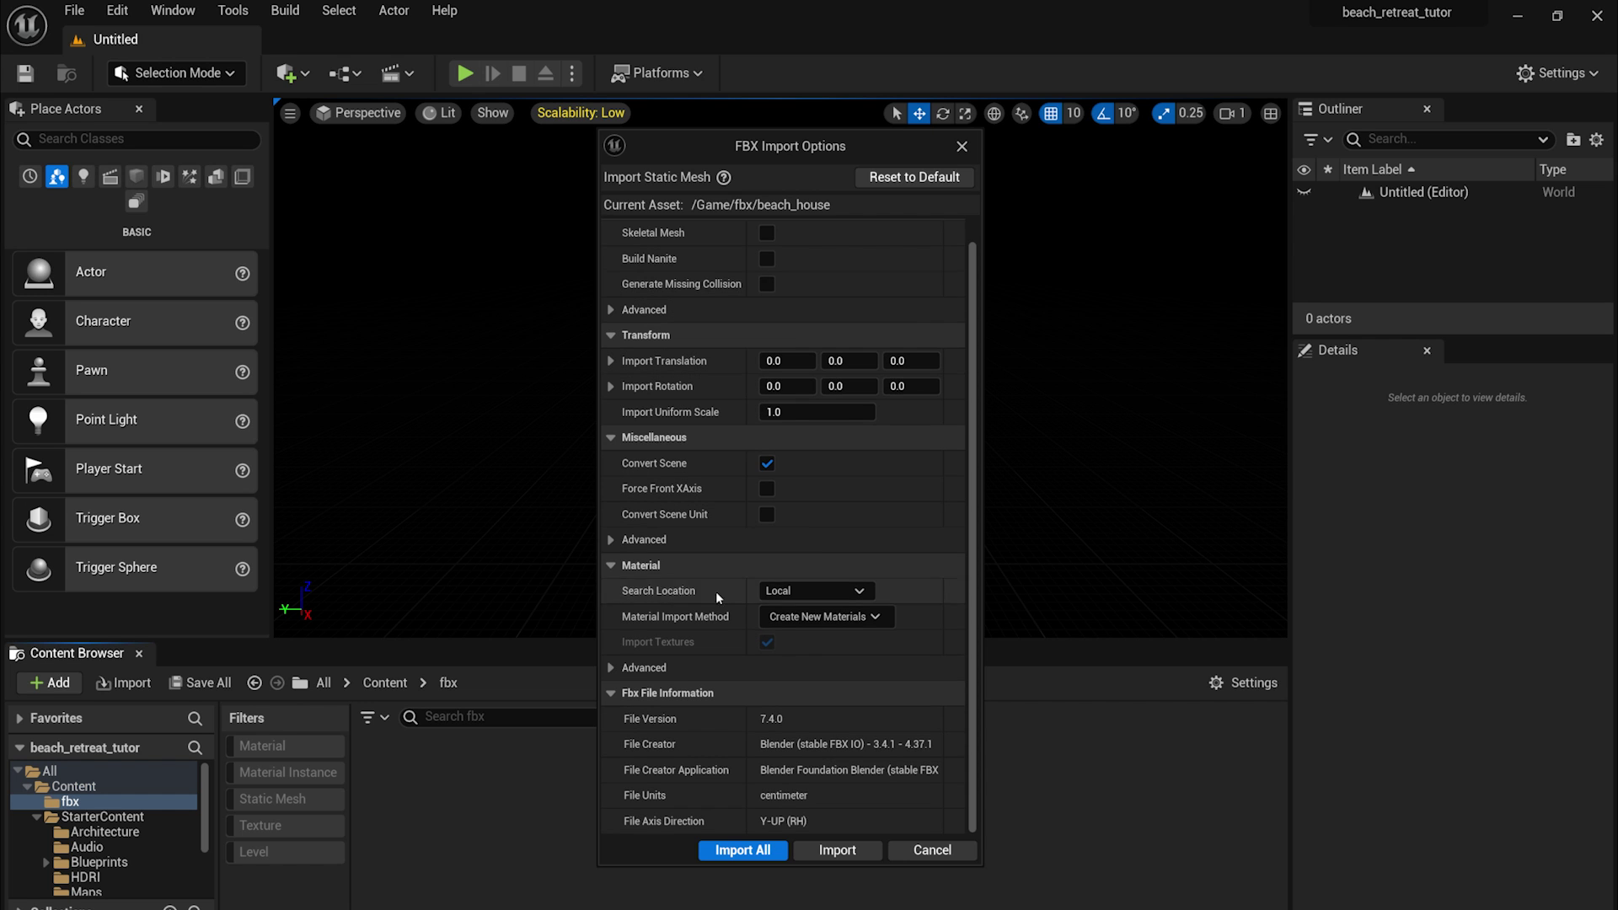
{"action": "left_click", "coordinate": [826, 616]}
{"action": "left_click", "coordinate": [837, 685]}
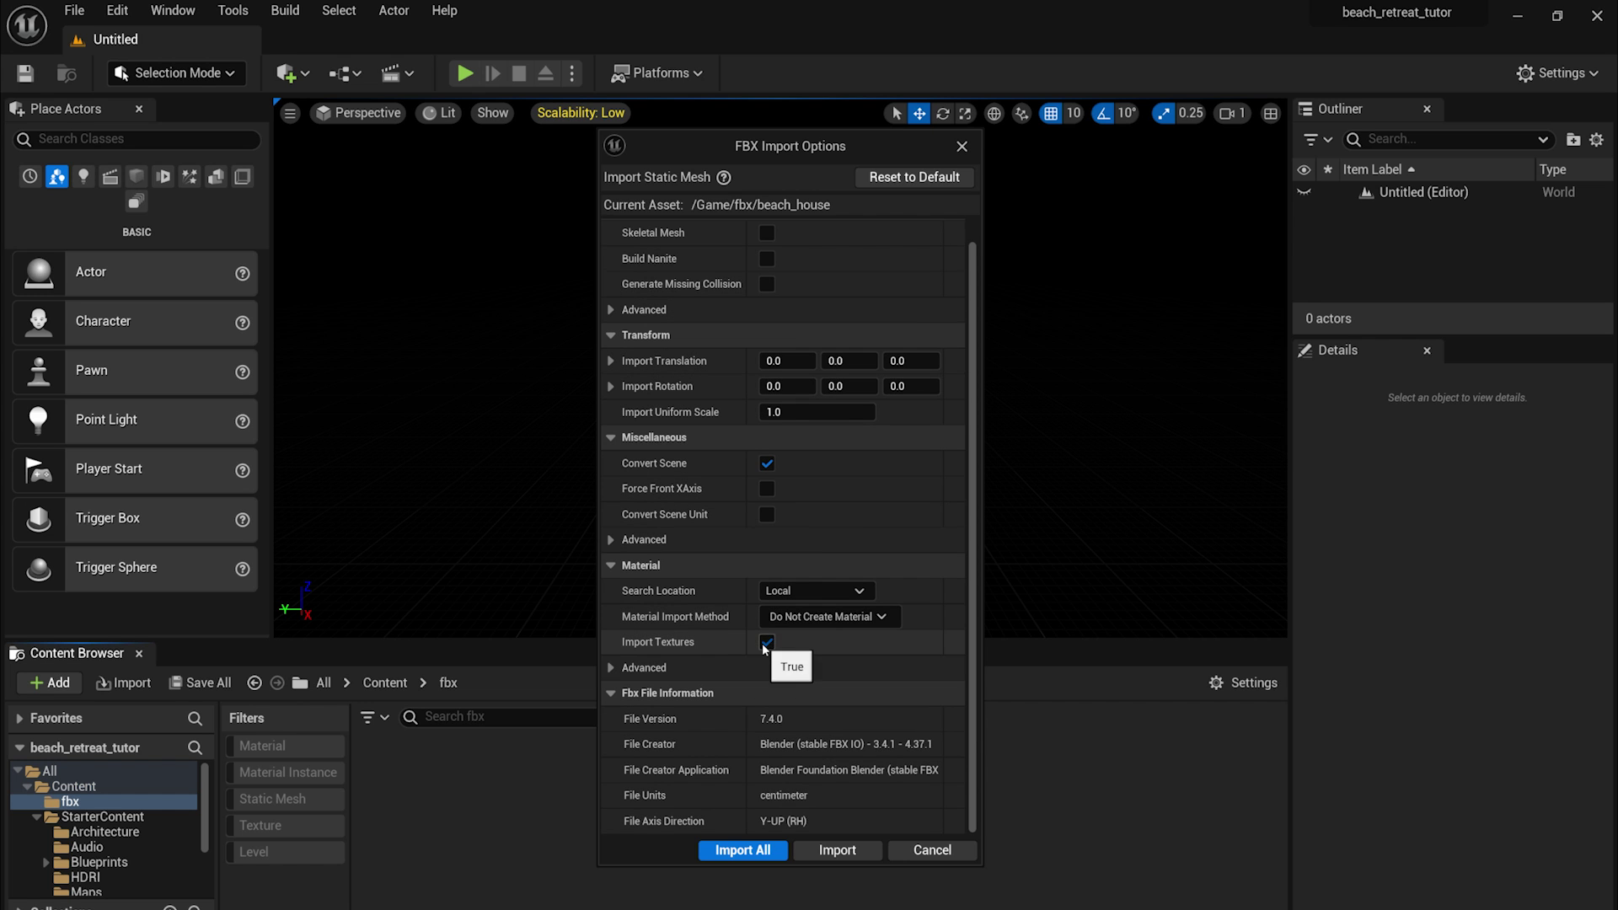
{"action": "left_click", "coordinate": [743, 850]}
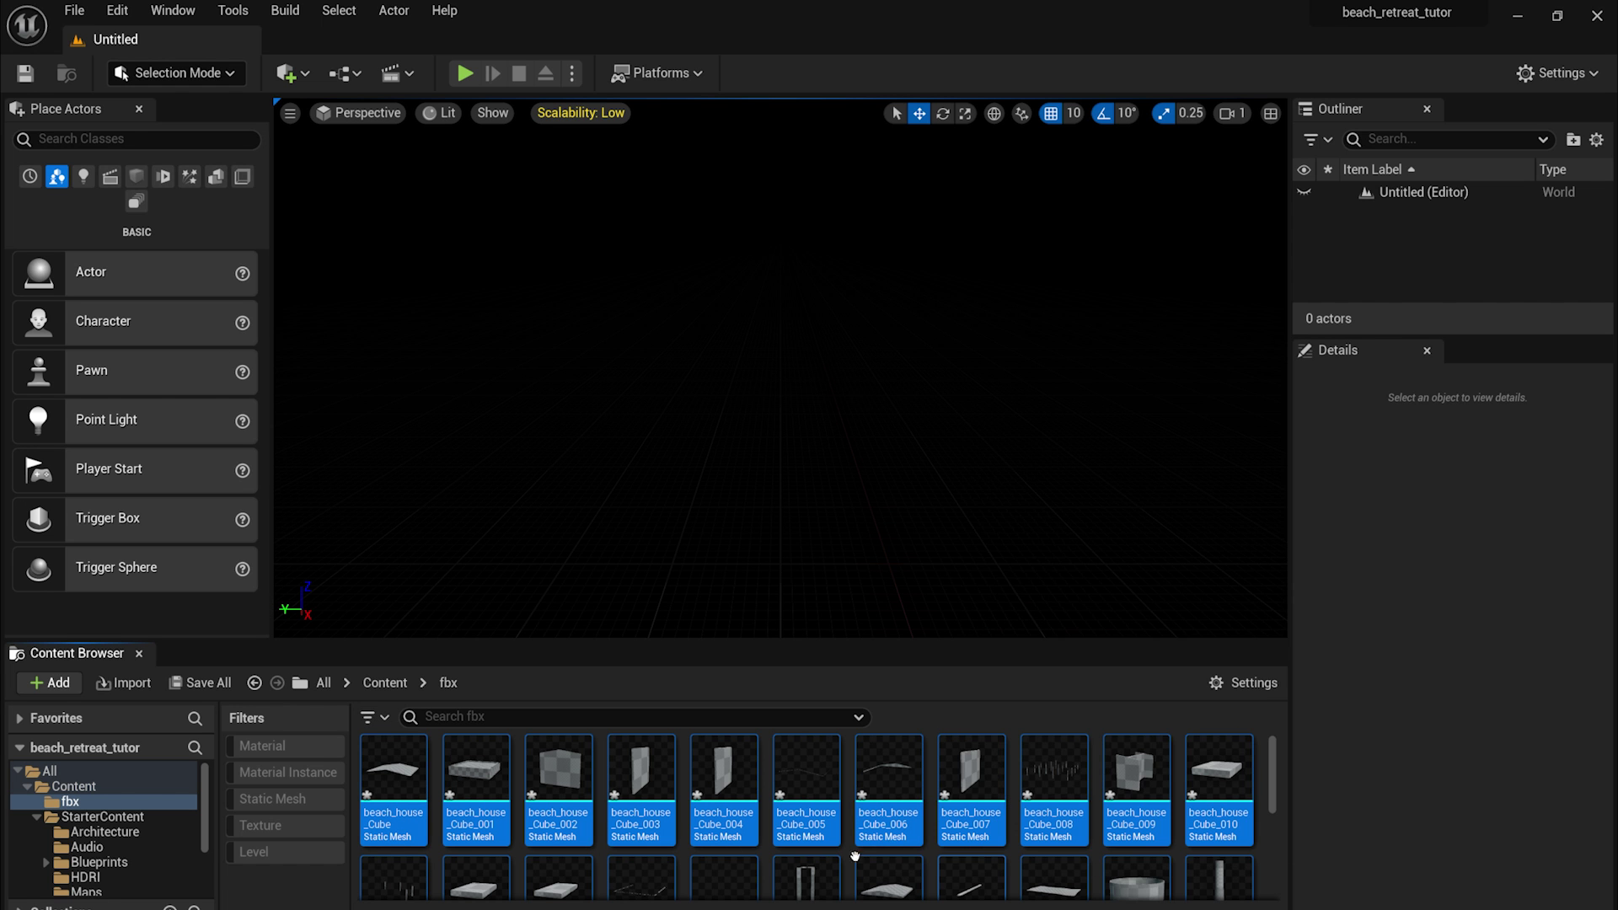
- Place all imported beach_house meshes into the level and frame the house
{"action": "left_click_drag", "start_coordinate": [393, 793], "coordinate": [827, 341]}
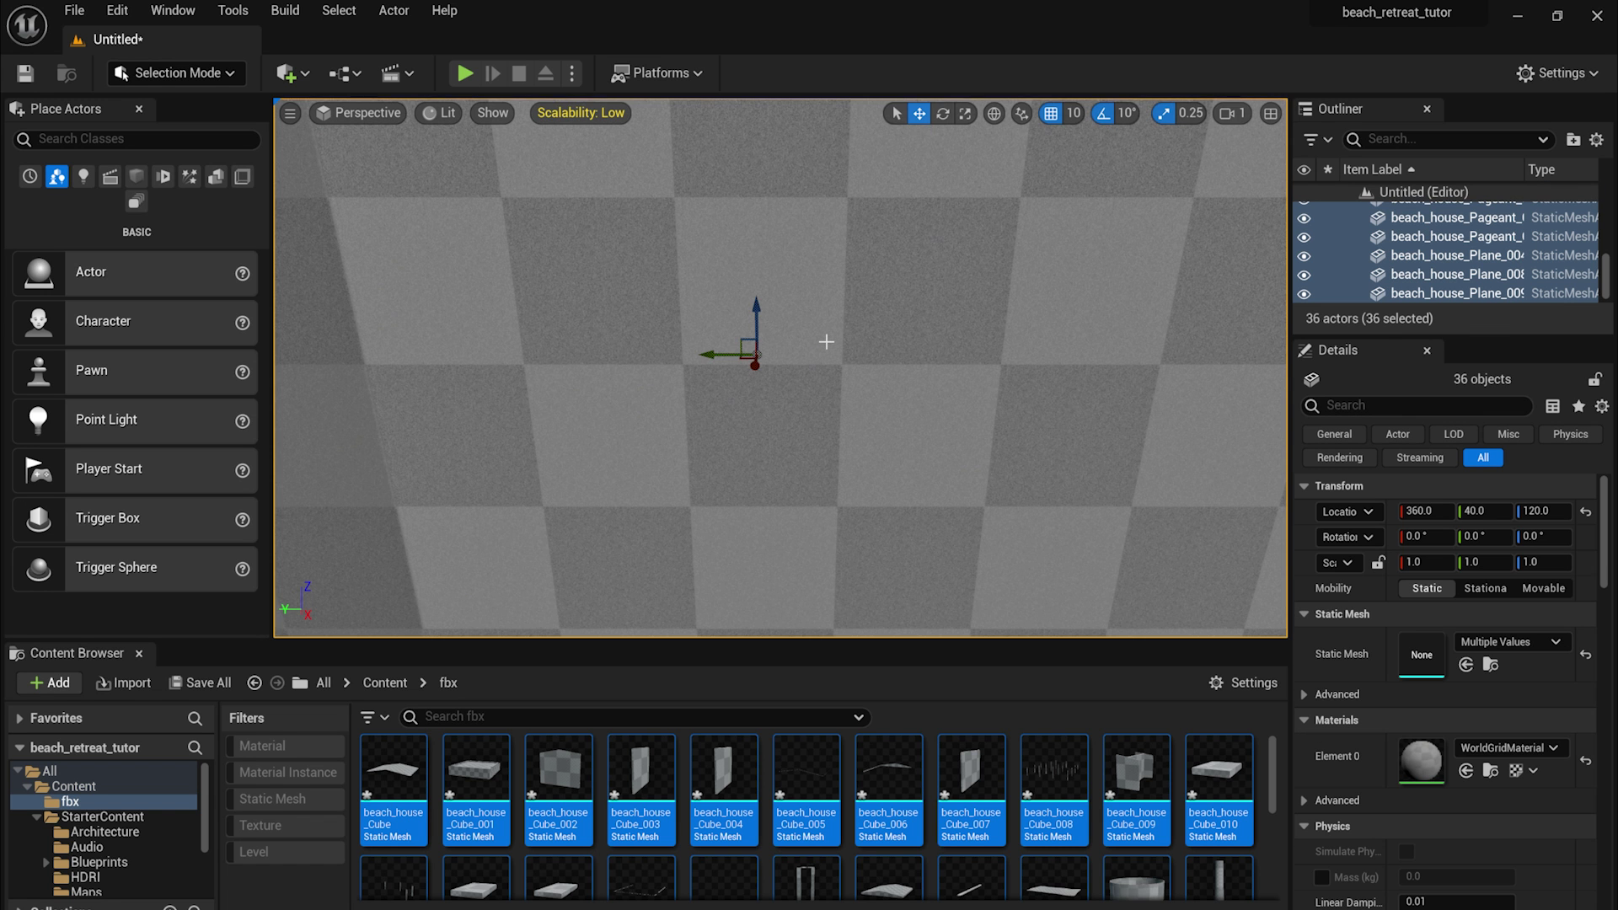
{"action": "scroll", "coordinate": [827, 343], "scroll_direction": "down", "scroll_amount": 10}
{"action": "middle_click_drag", "start_coordinate": [1043, 379], "coordinate": [1095, 381]}
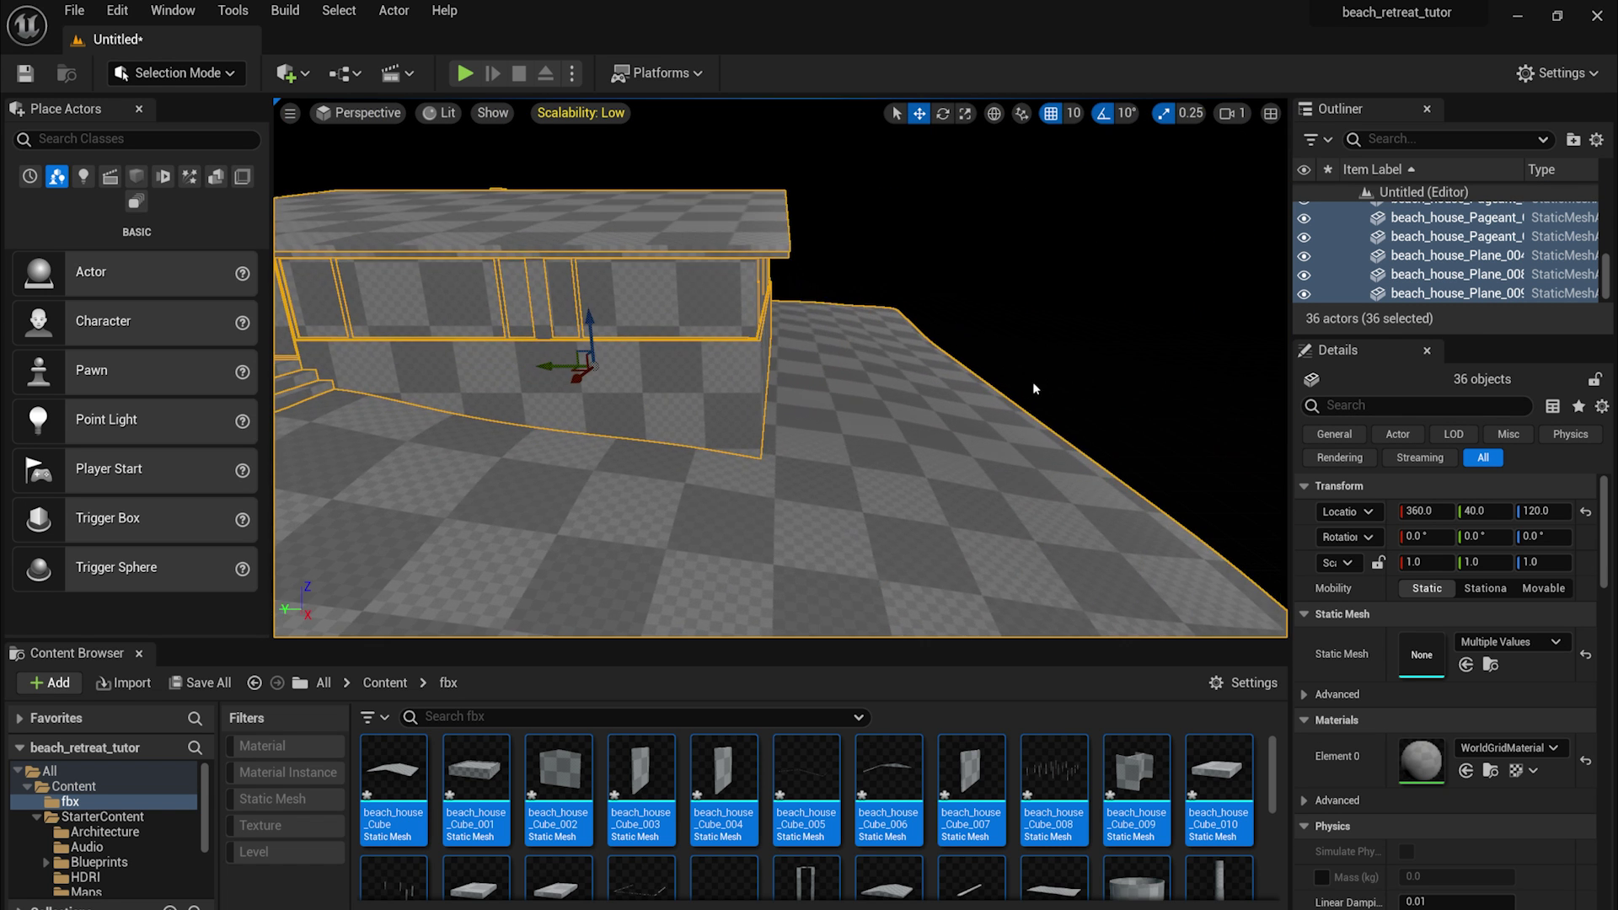
{"action": "right_click_drag", "start_coordinate": [1033, 387], "coordinate": [927, 386]}
- Group the 36 placed house actors into an Outliner folder named house
{"action": "left_click", "coordinate": [1446, 295], "text": "shift"}
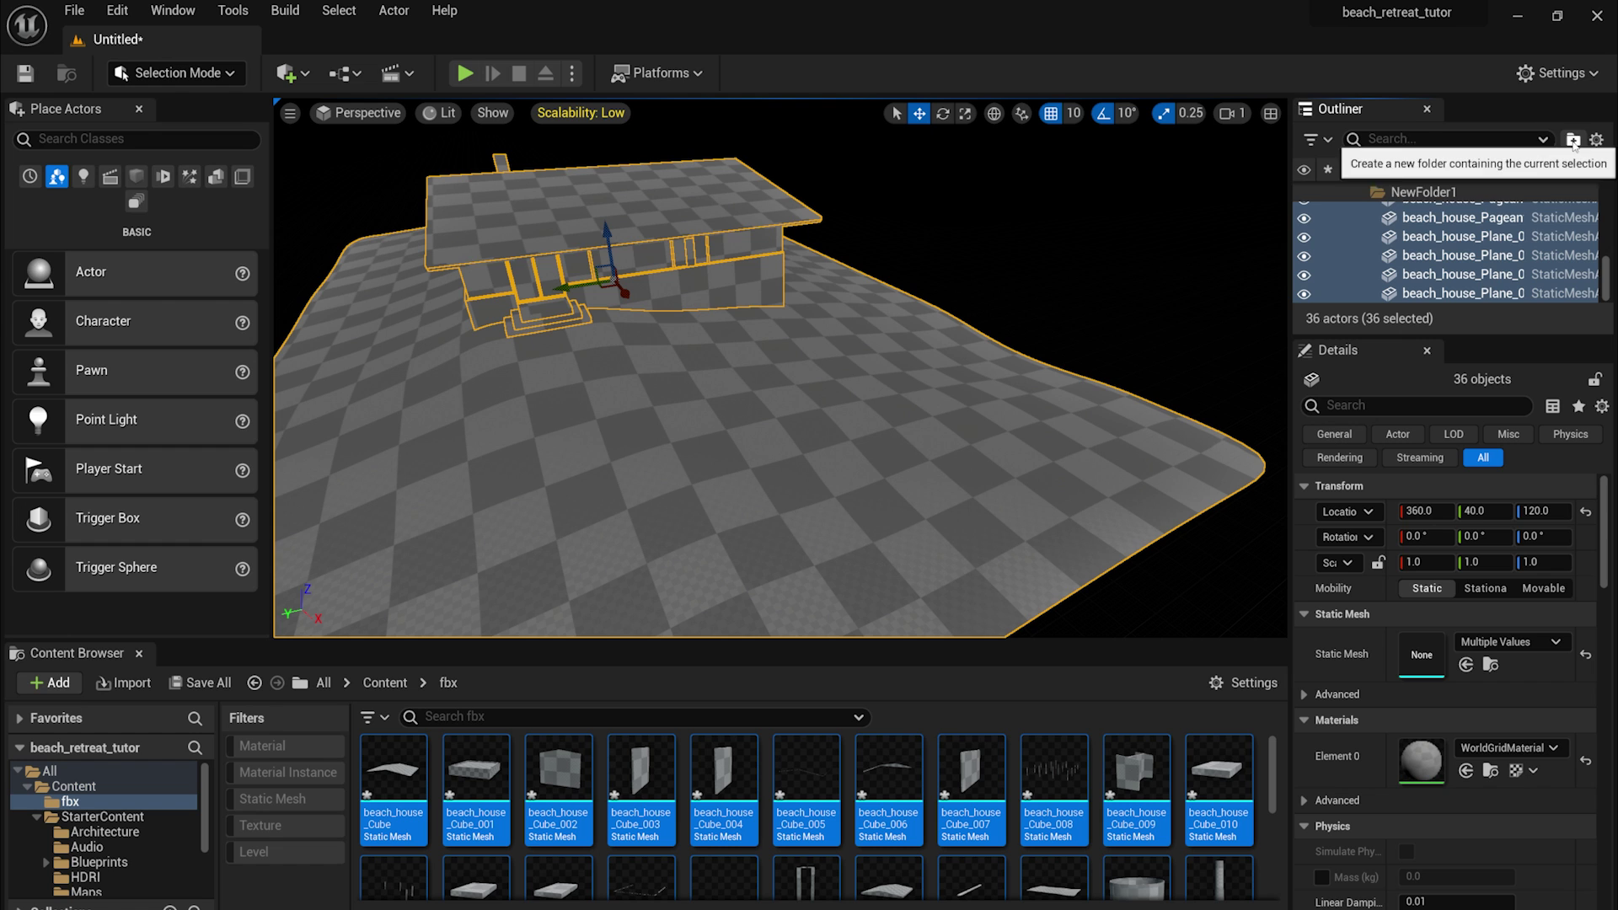
{"action": "left_click", "coordinate": [1572, 140]}
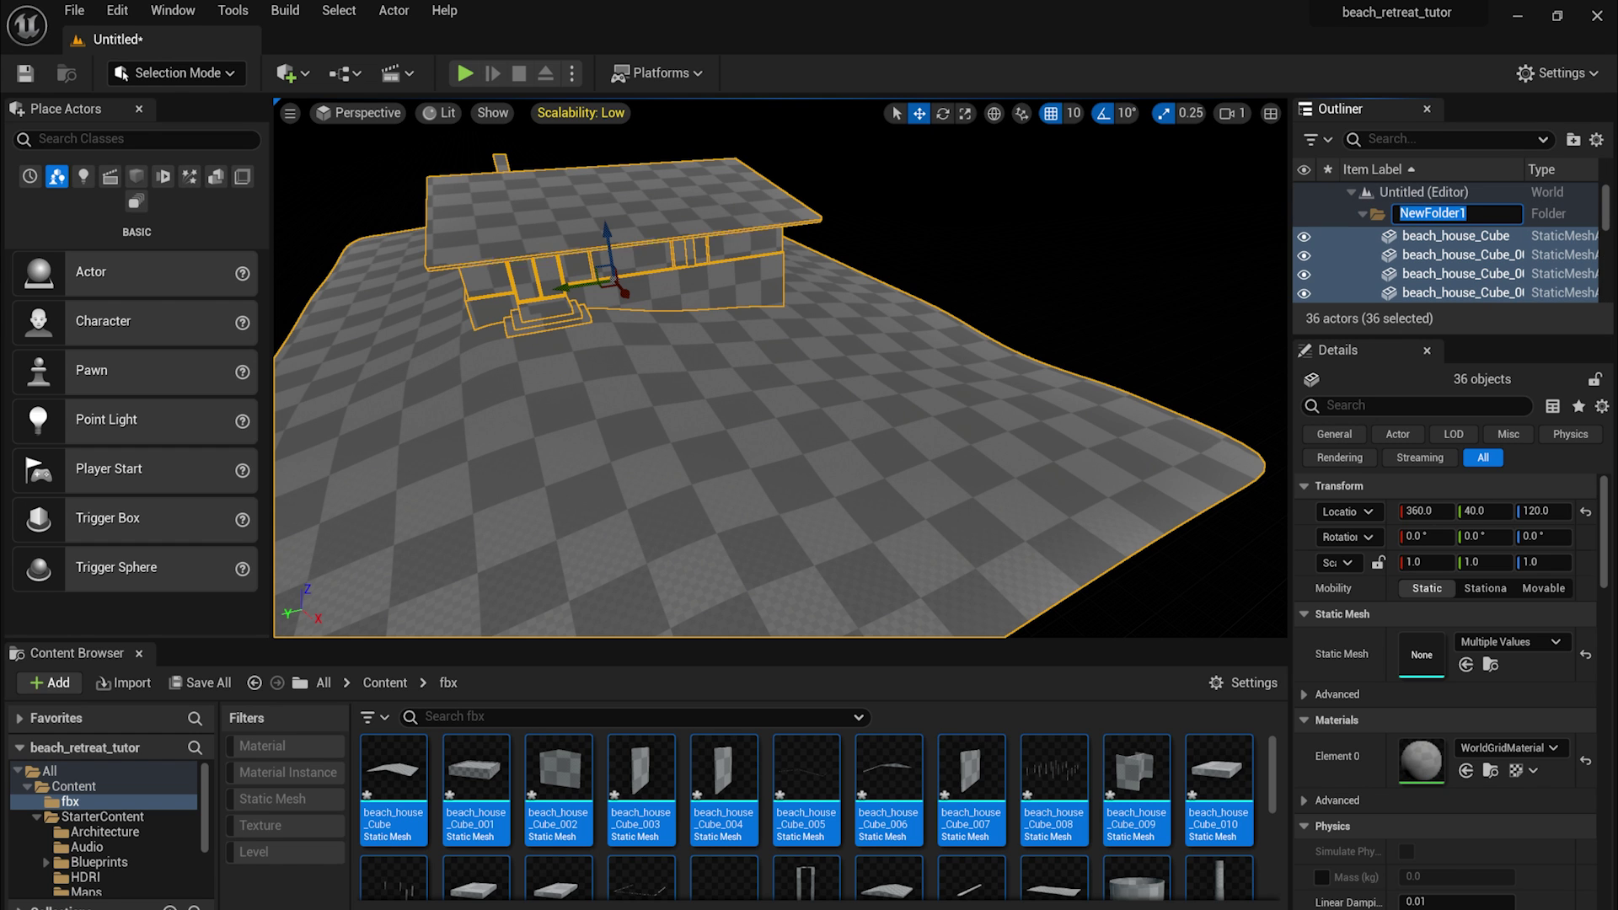
{"action": "type", "text": "house"}
{"action": "key", "text": "Return"}
{"action": "scroll", "coordinate": [1399, 257], "scroll_direction": "up", "scroll_amount": 5}
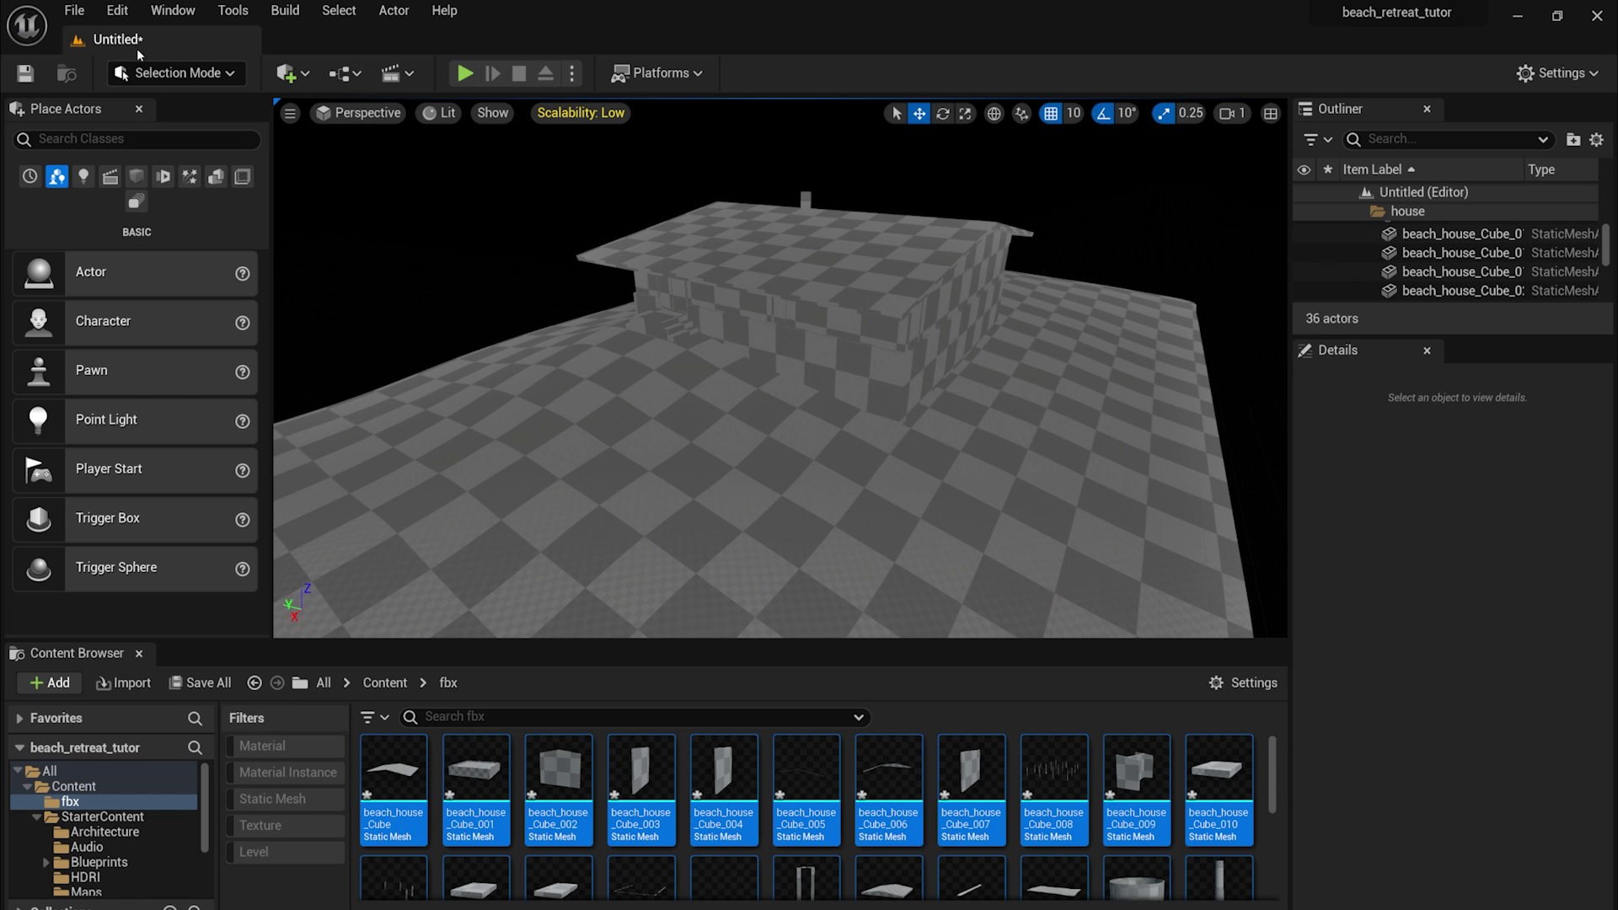
- Enable the HDRIBackdrop plugin in the Plugins manager
{"action": "left_click", "coordinate": [115, 11]}
{"action": "left_click", "coordinate": [211, 305]}
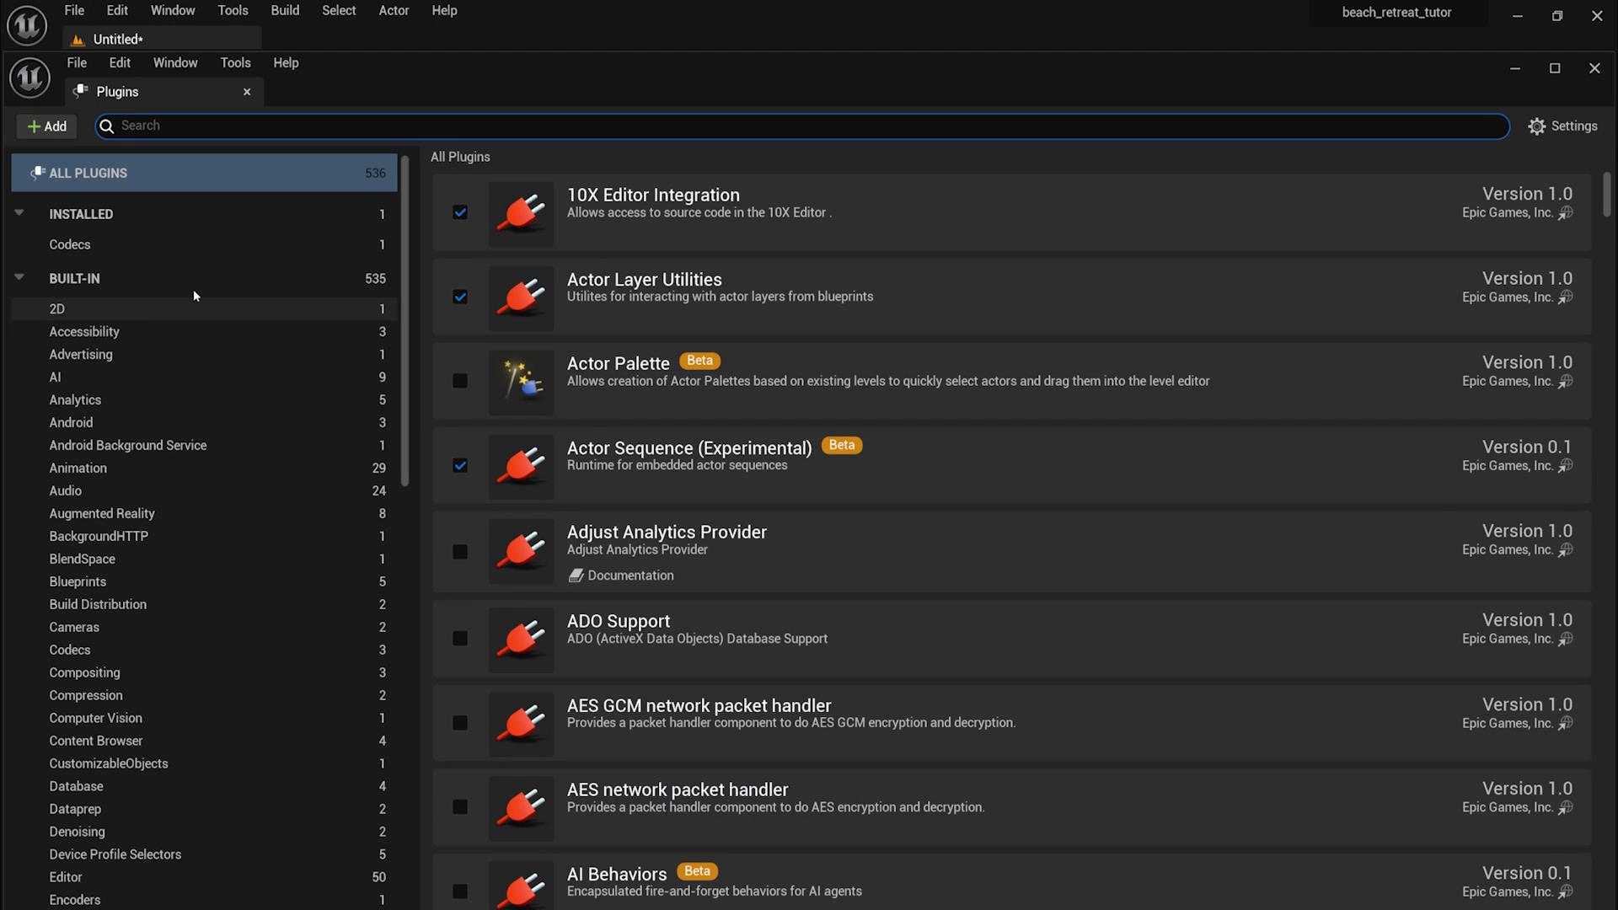
{"action": "type", "text": "hdri"}
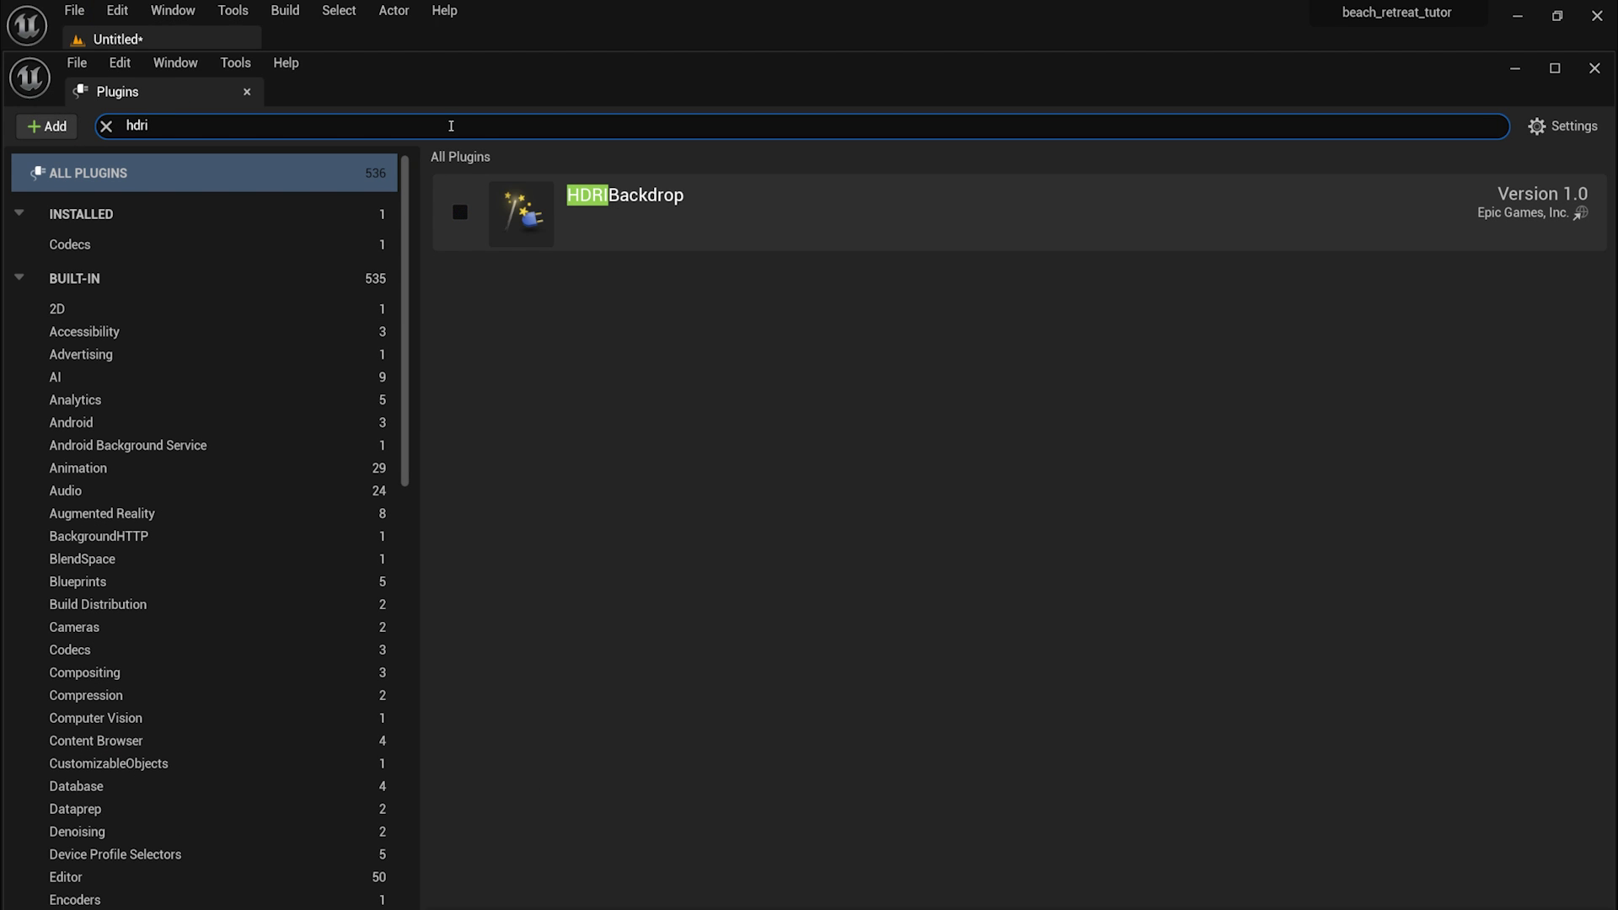
{"action": "left_click", "coordinate": [459, 211]}
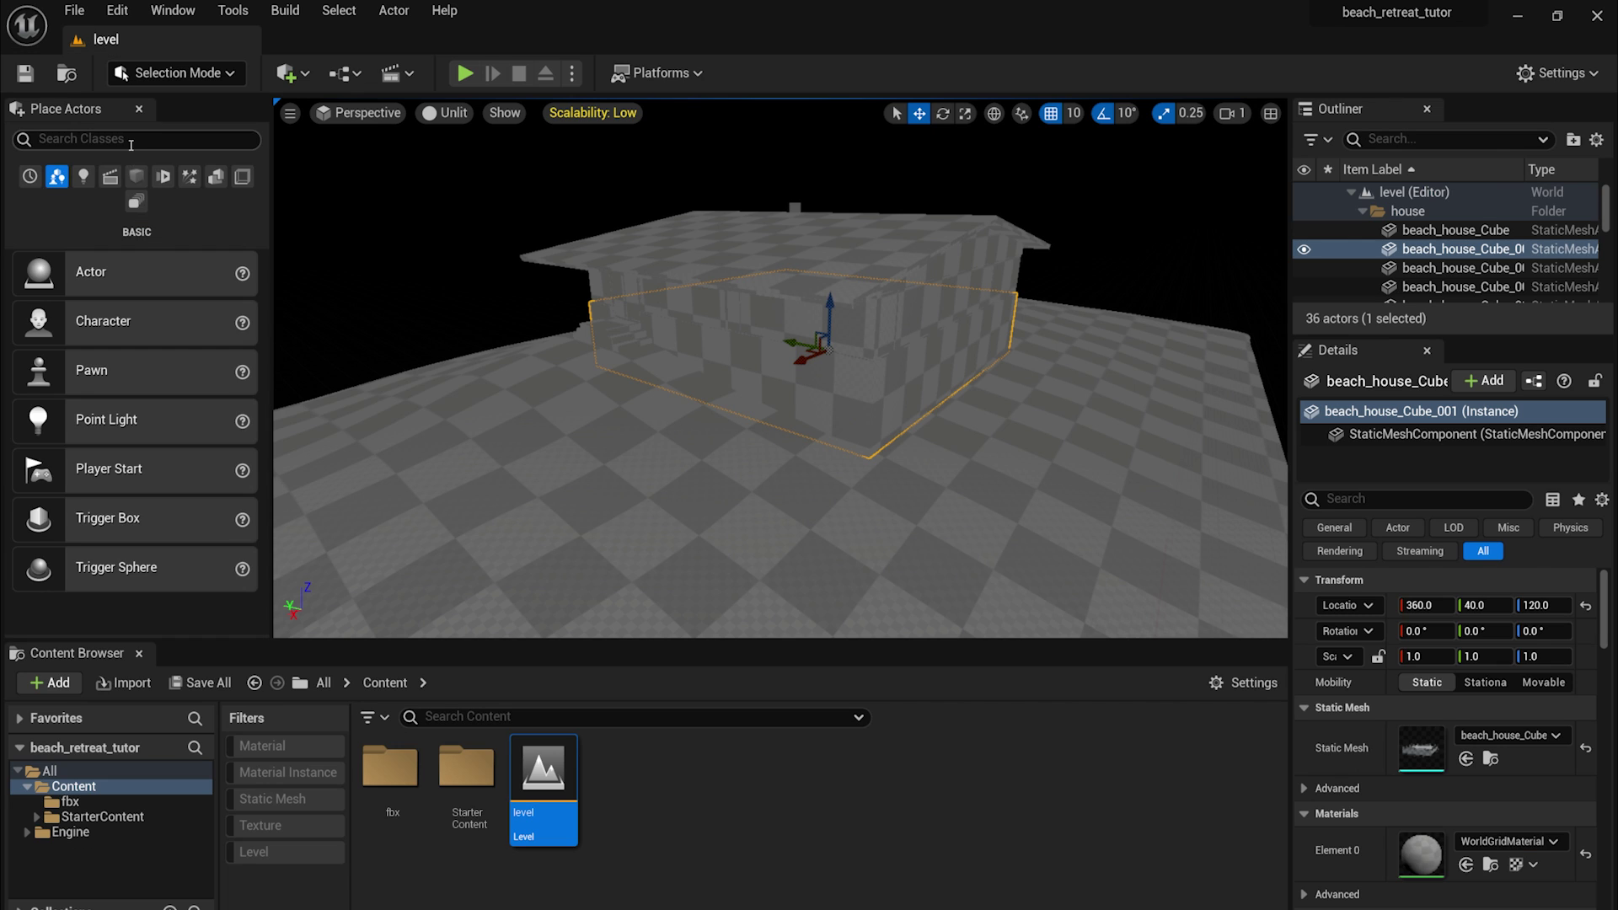
- Place an HDRIBackdrop lowered to Z -450 and switch the viewport to Lit
{"action": "left_click", "coordinate": [130, 143]}
{"action": "type", "text": "hdr"}
{"action": "left_click_drag", "start_coordinate": [118, 184], "coordinate": [773, 610]}
{"action": "right_click_drag", "start_coordinate": [773, 611], "coordinate": [842, 560]}
{"action": "left_click", "coordinate": [445, 112]}
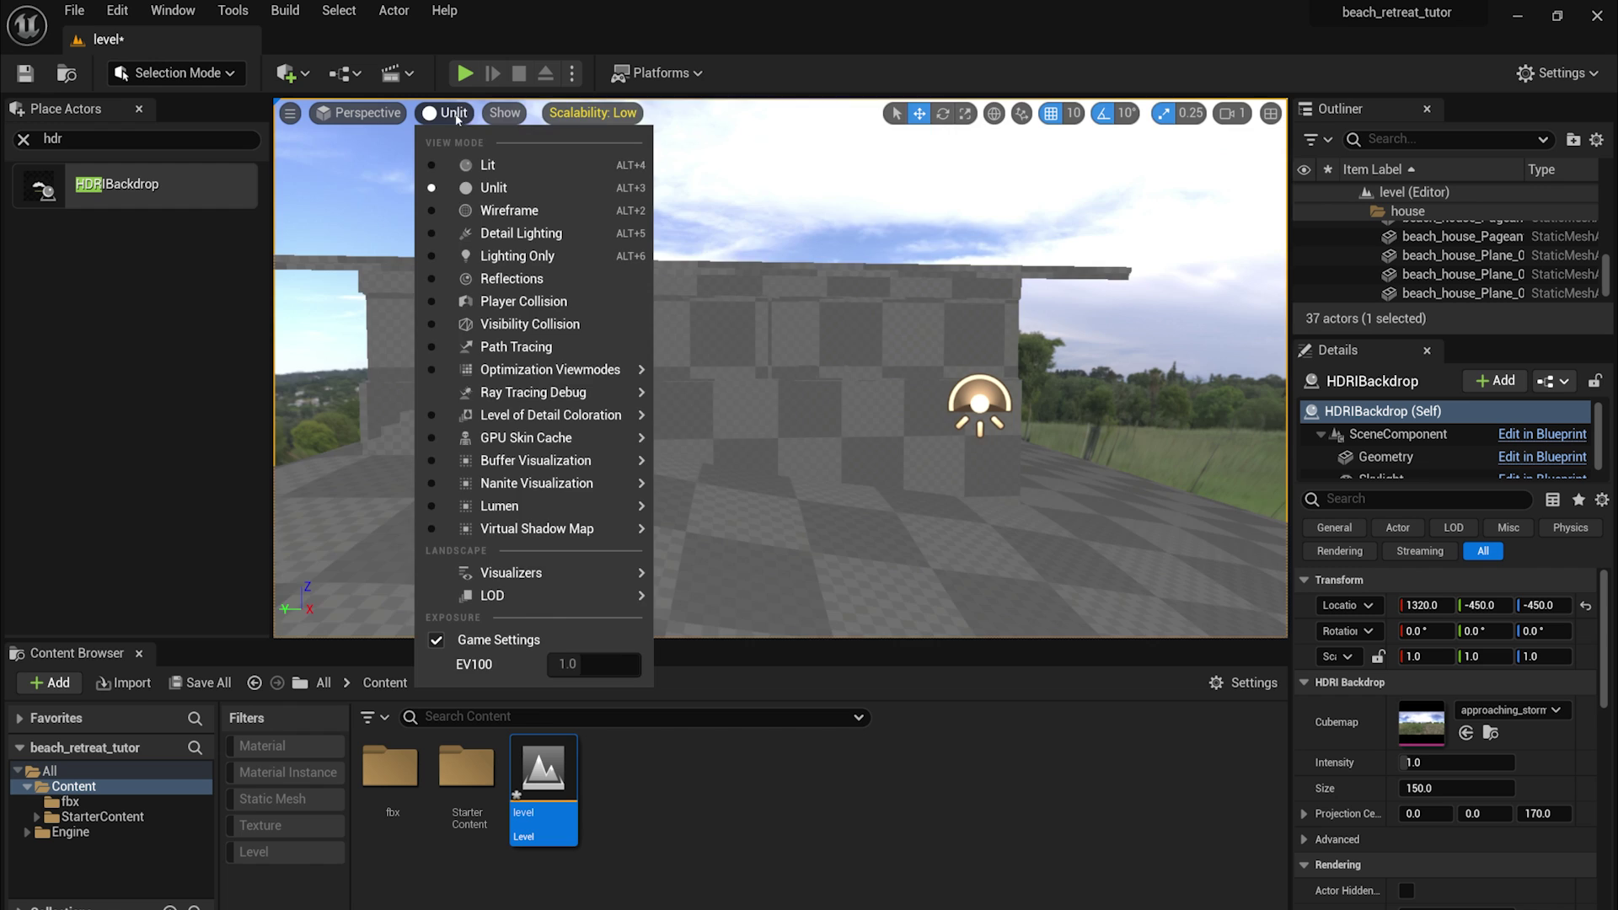
{"action": "left_click", "coordinate": [516, 173]}
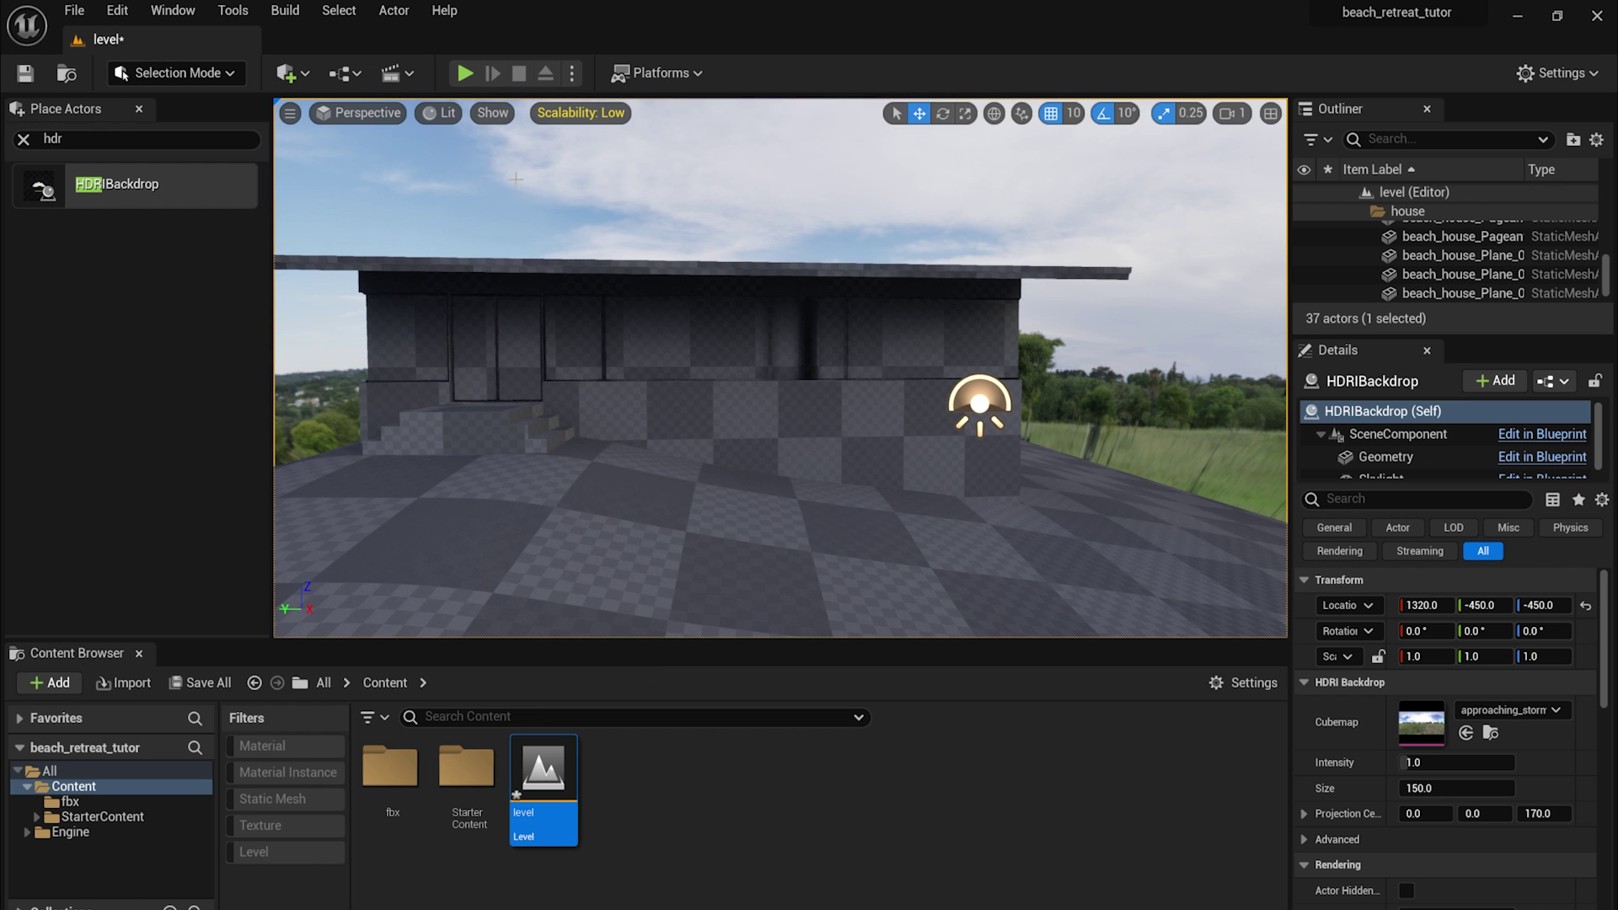
- Select and frame the window-frame mesh beach_house_Plane_004
{"action": "left_click", "coordinate": [972, 339]}
{"action": "key", "text": "f"}
{"action": "left_click", "coordinate": [988, 351]}
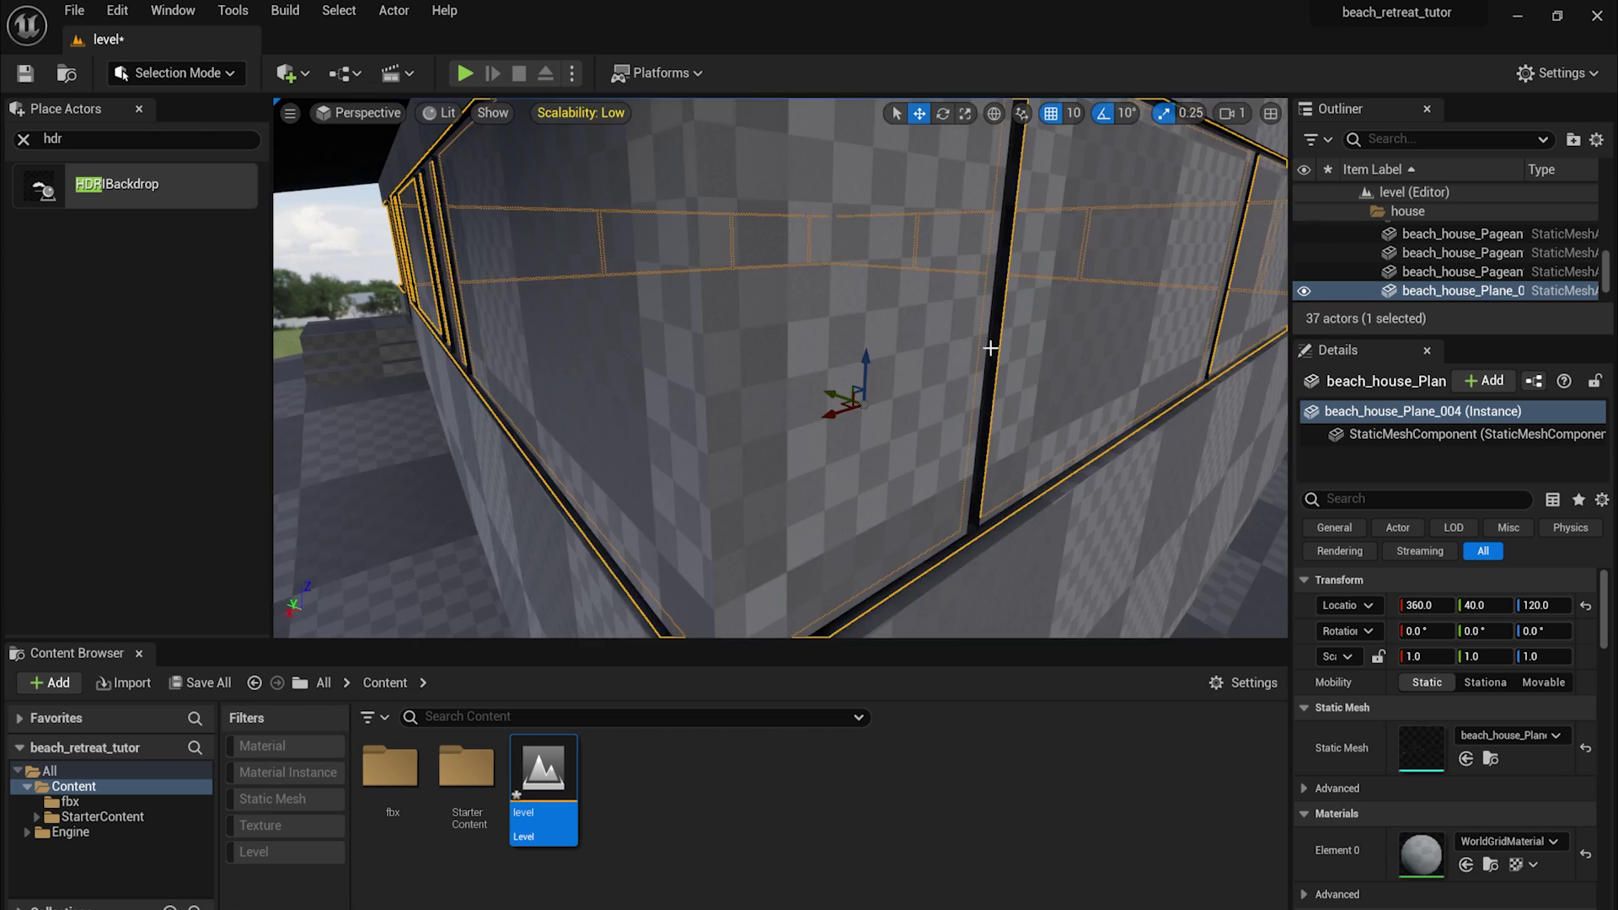
{"action": "key", "text": "f"}
- Reimport the Plane_004 mesh from beach_house_frames.fbx and check the wall beach_house_Cube_001
{"action": "double_click", "coordinate": [1433, 751]}
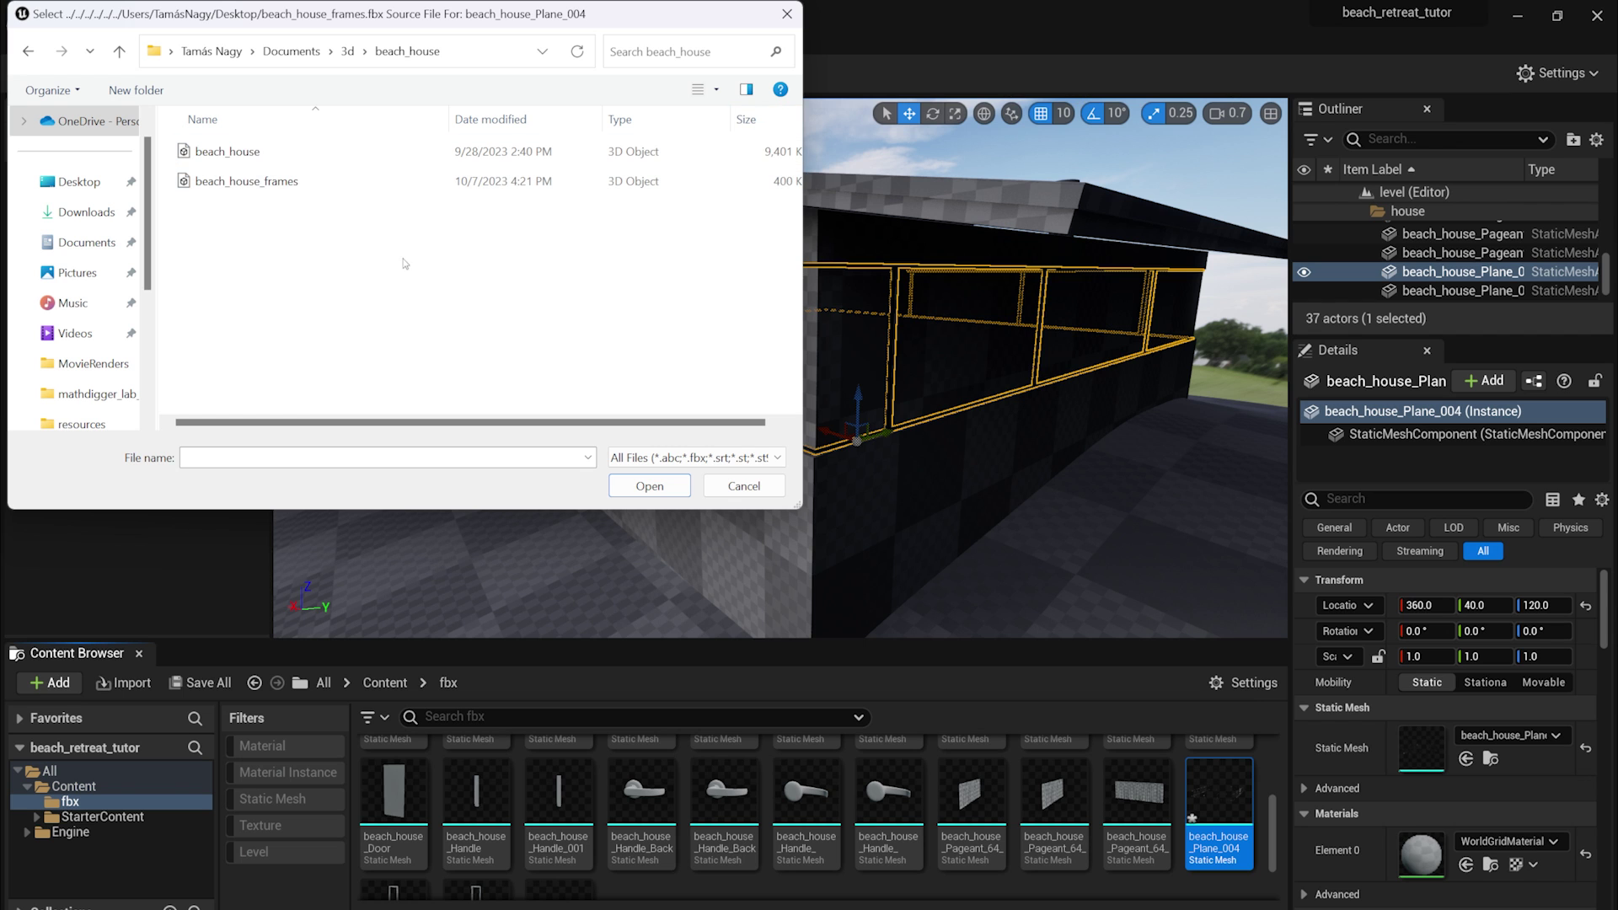
{"action": "double_click", "coordinate": [229, 182]}
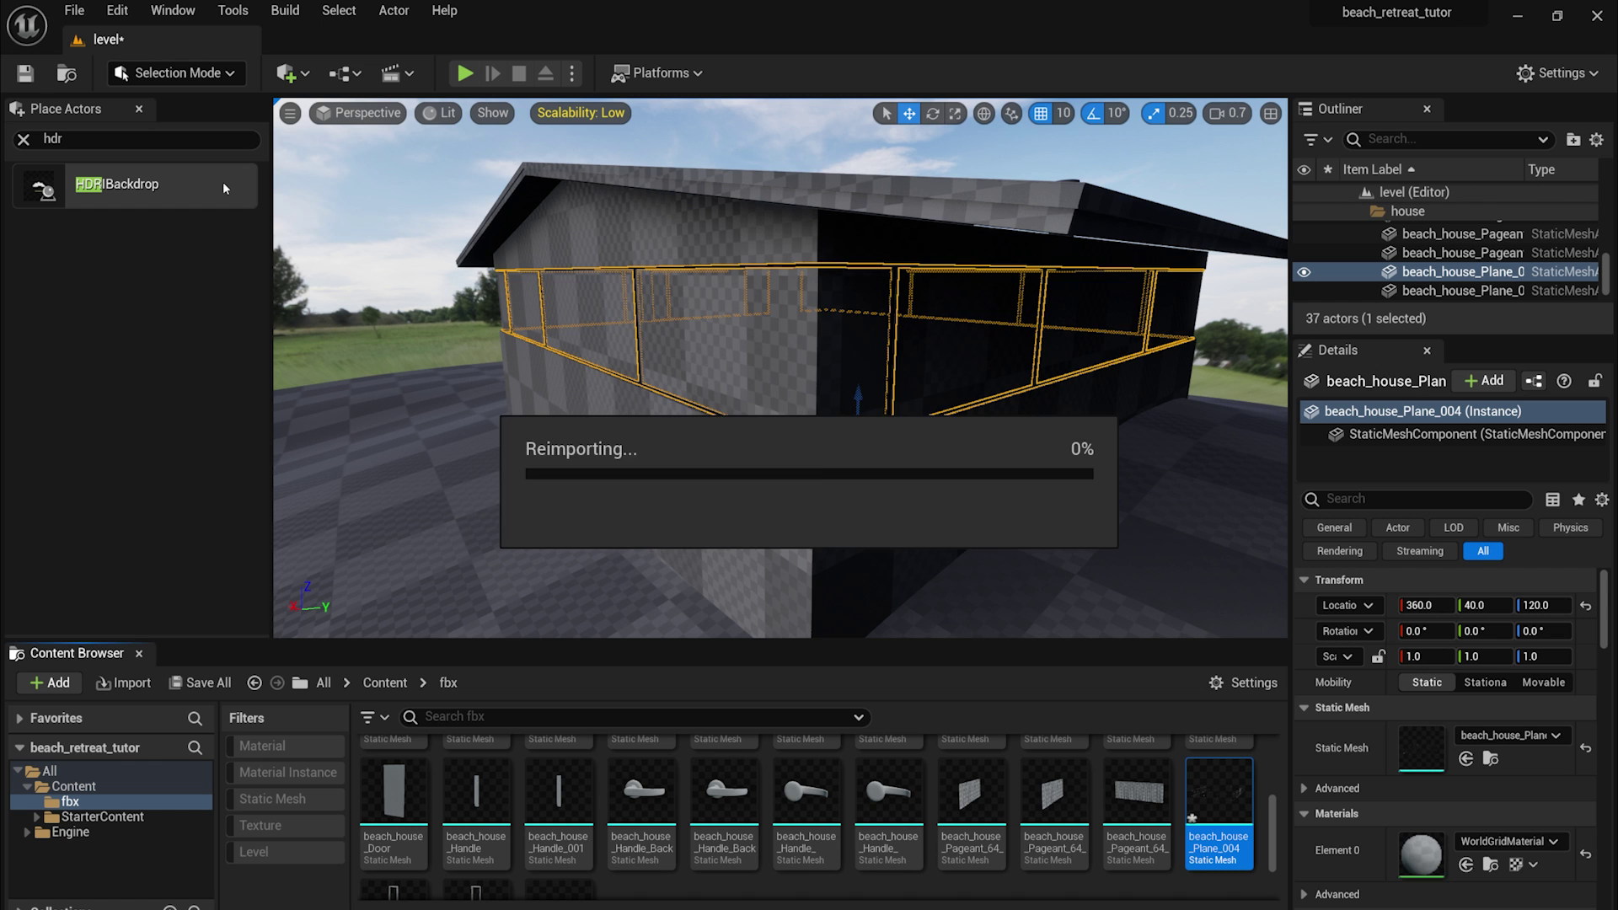
{"action": "left_click", "coordinate": [722, 458]}
{"action": "scroll", "coordinate": [722, 458], "scroll_direction": "up", "scroll_amount": 5}
{"action": "right_click_drag", "start_coordinate": [722, 459], "coordinate": [923, 463]}
{"action": "middle_click_drag", "start_coordinate": [722, 458], "coordinate": [650, 501]}
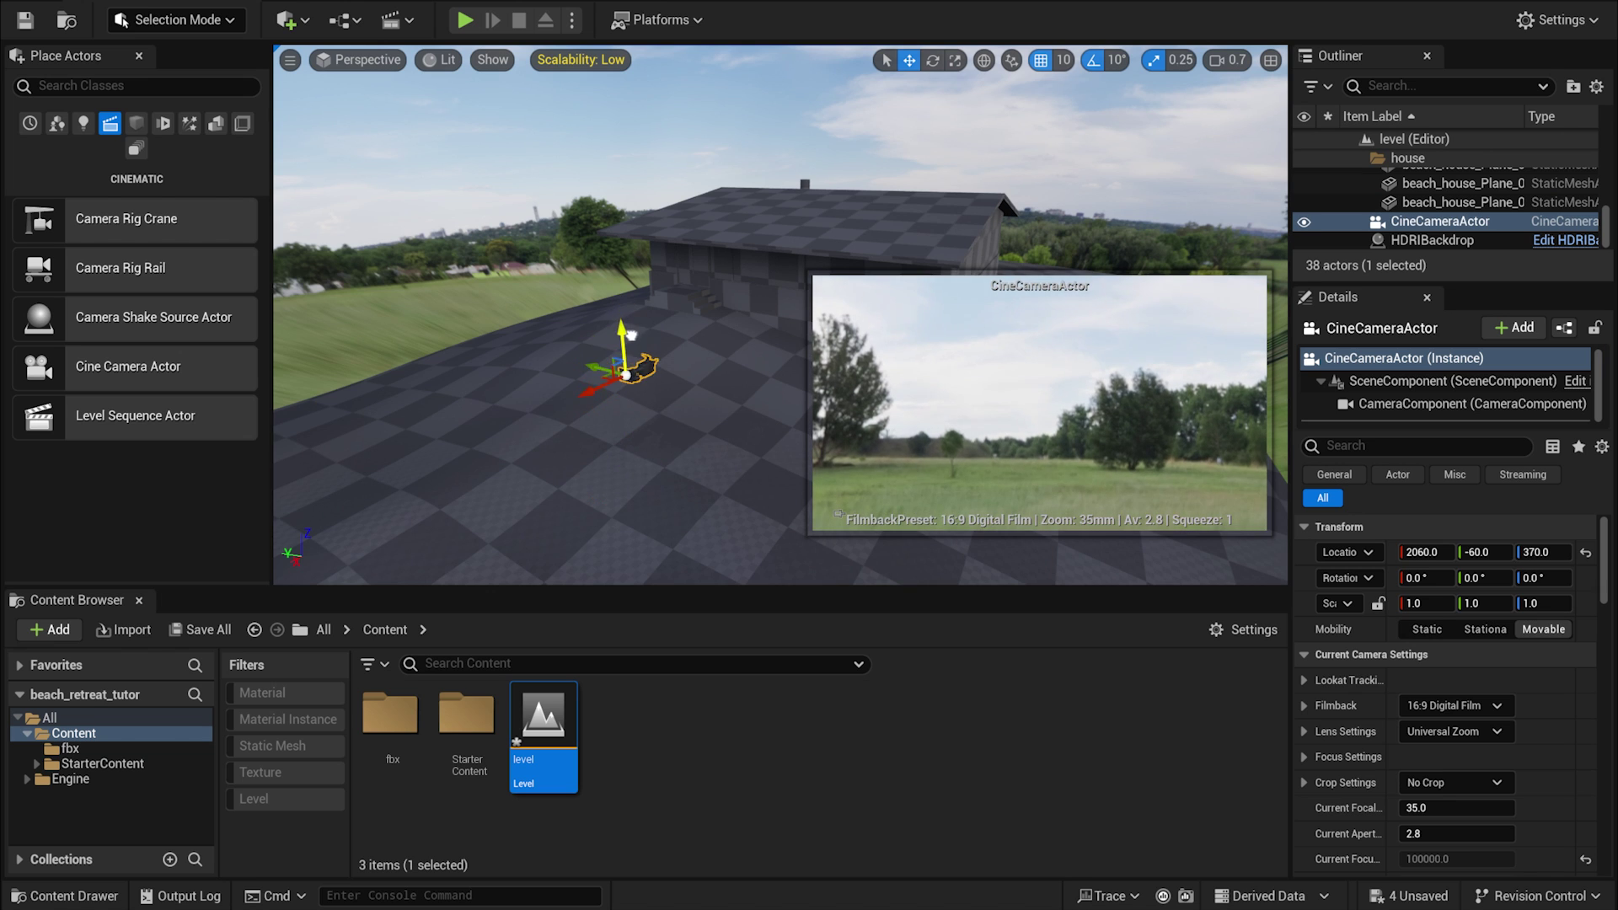
- Rotate the cine camera toward the house and give it a 16:9 DSLR filmback, 18 mm sensor height
{"action": "key", "text": "e"}
{"action": "left_click_drag", "start_coordinate": [687, 392], "coordinate": [679, 359]}
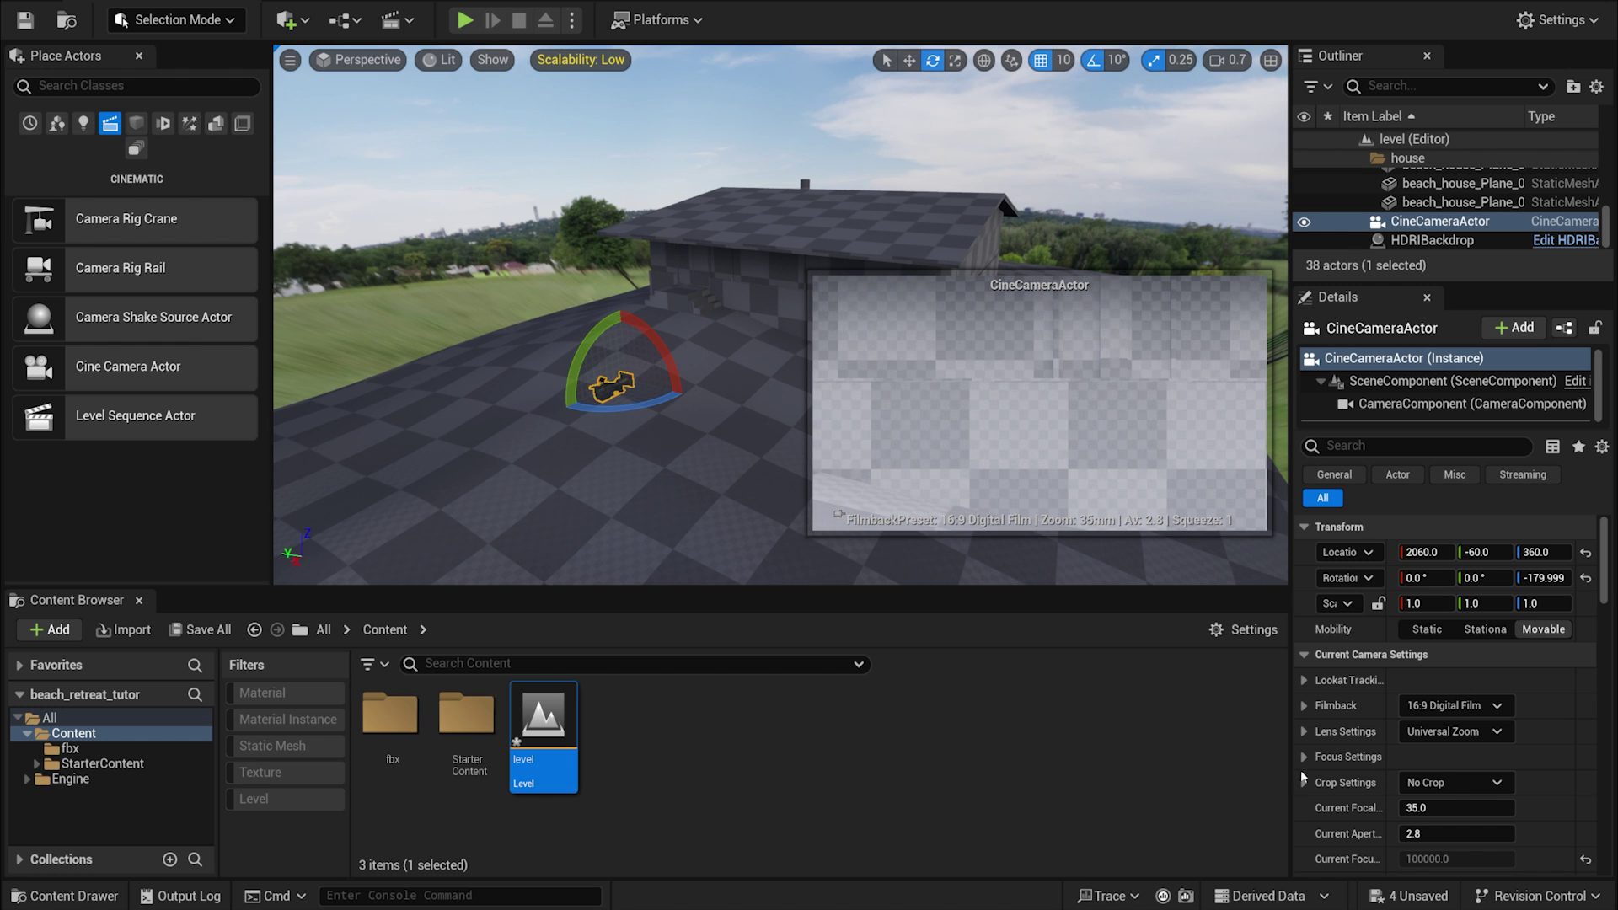
{"action": "left_click", "coordinate": [1304, 707]}
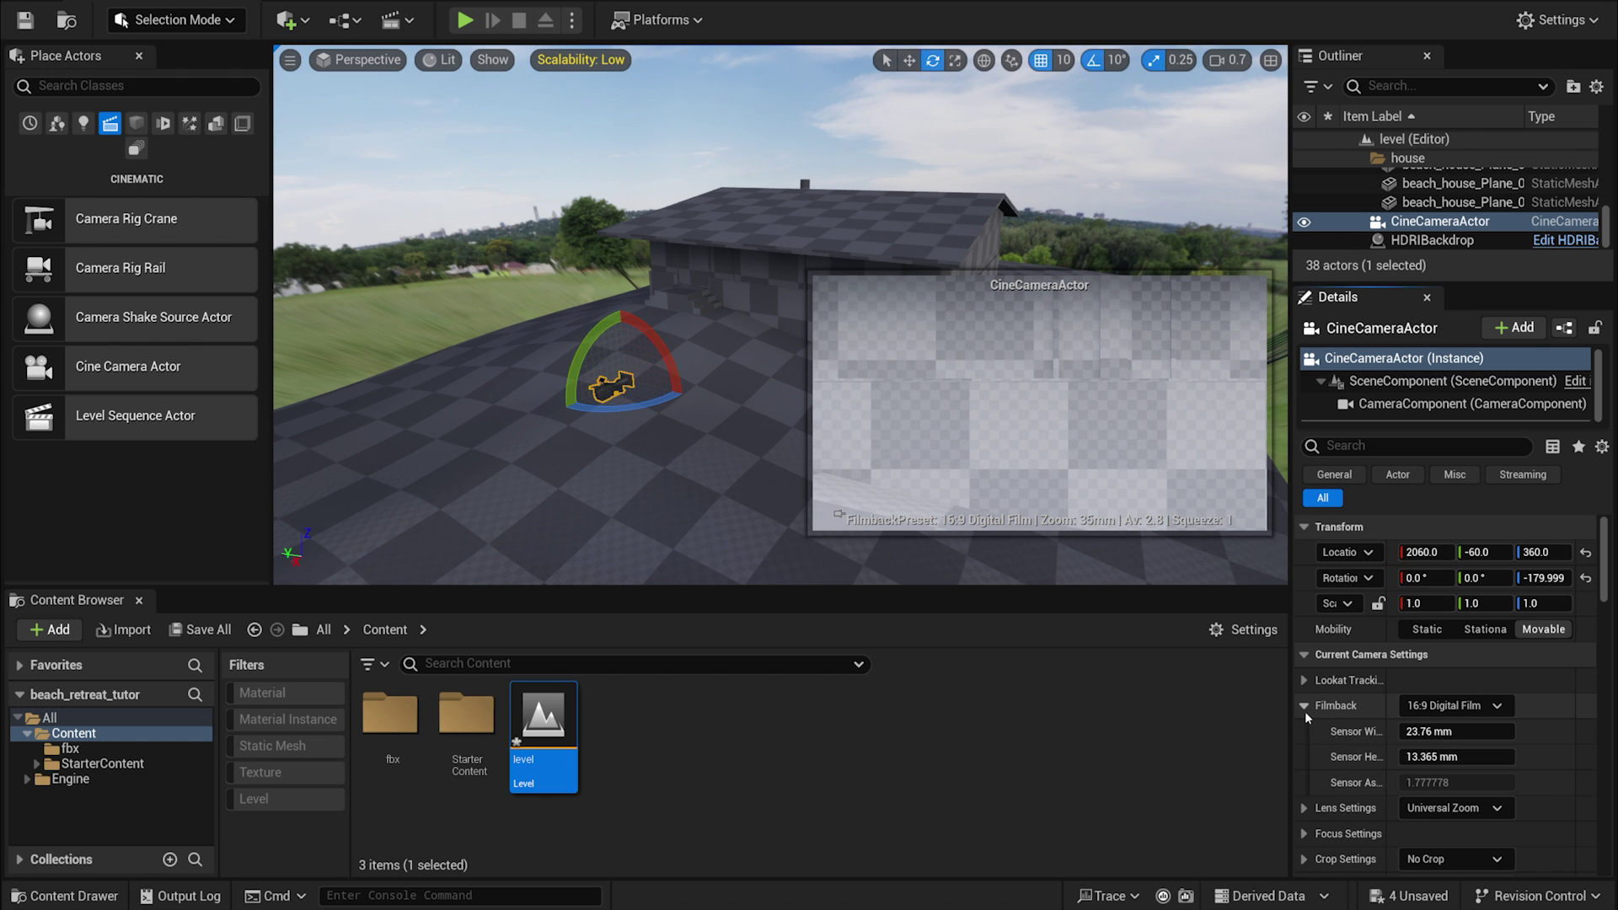
{"action": "left_click", "coordinate": [1451, 706]}
{"action": "left_click", "coordinate": [1462, 517]}
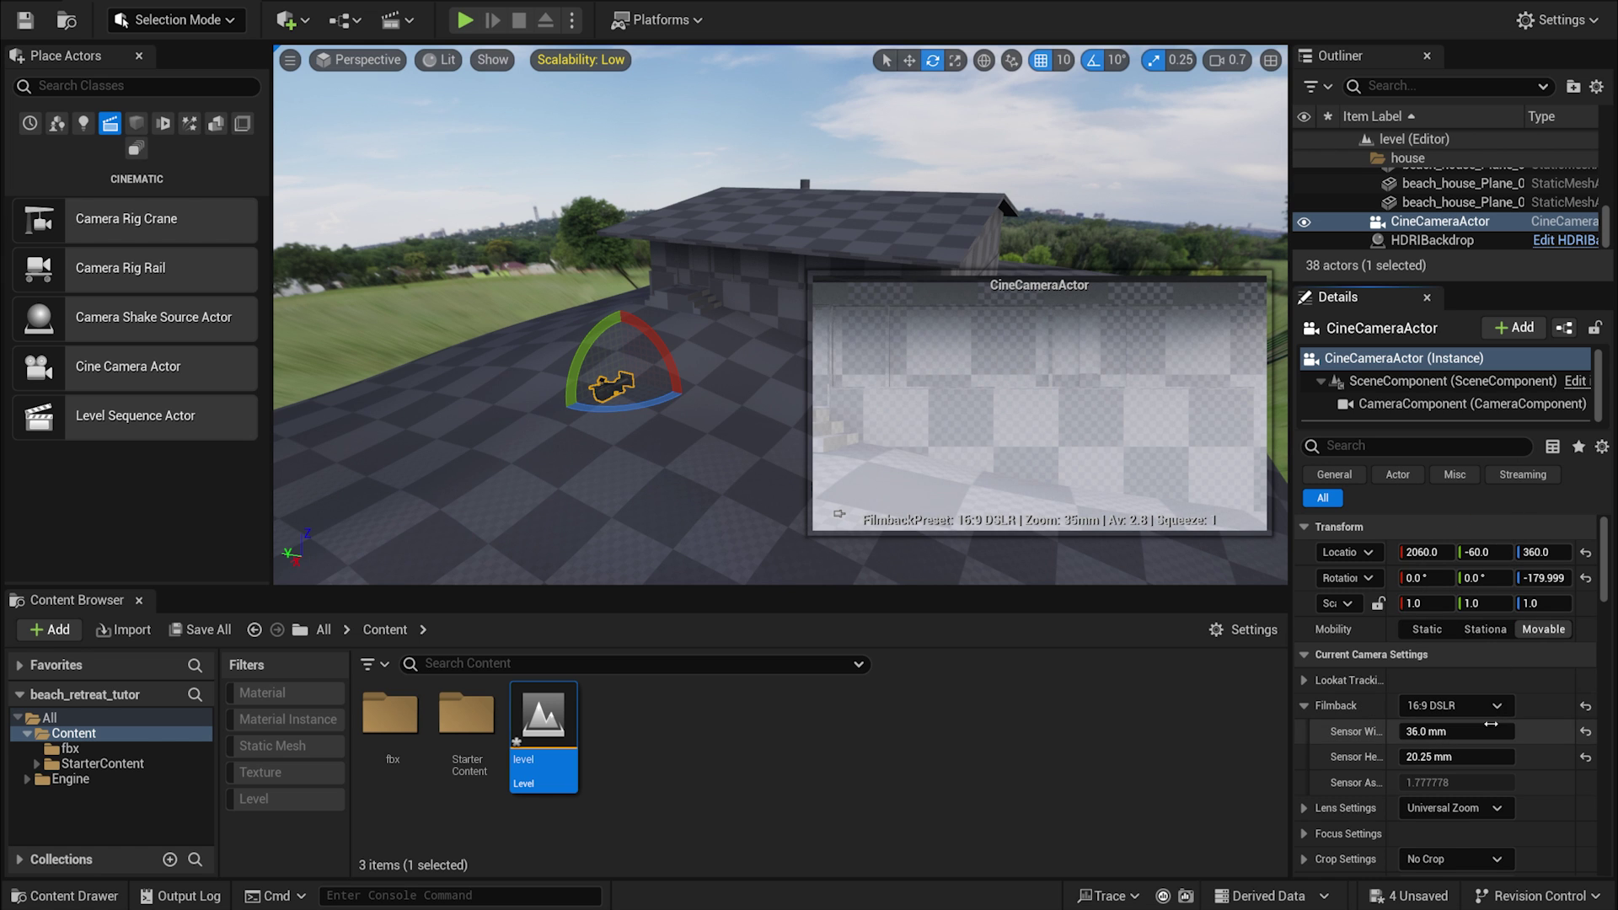
{"action": "left_click", "coordinate": [1458, 756]}
{"action": "type", "text": "18"}
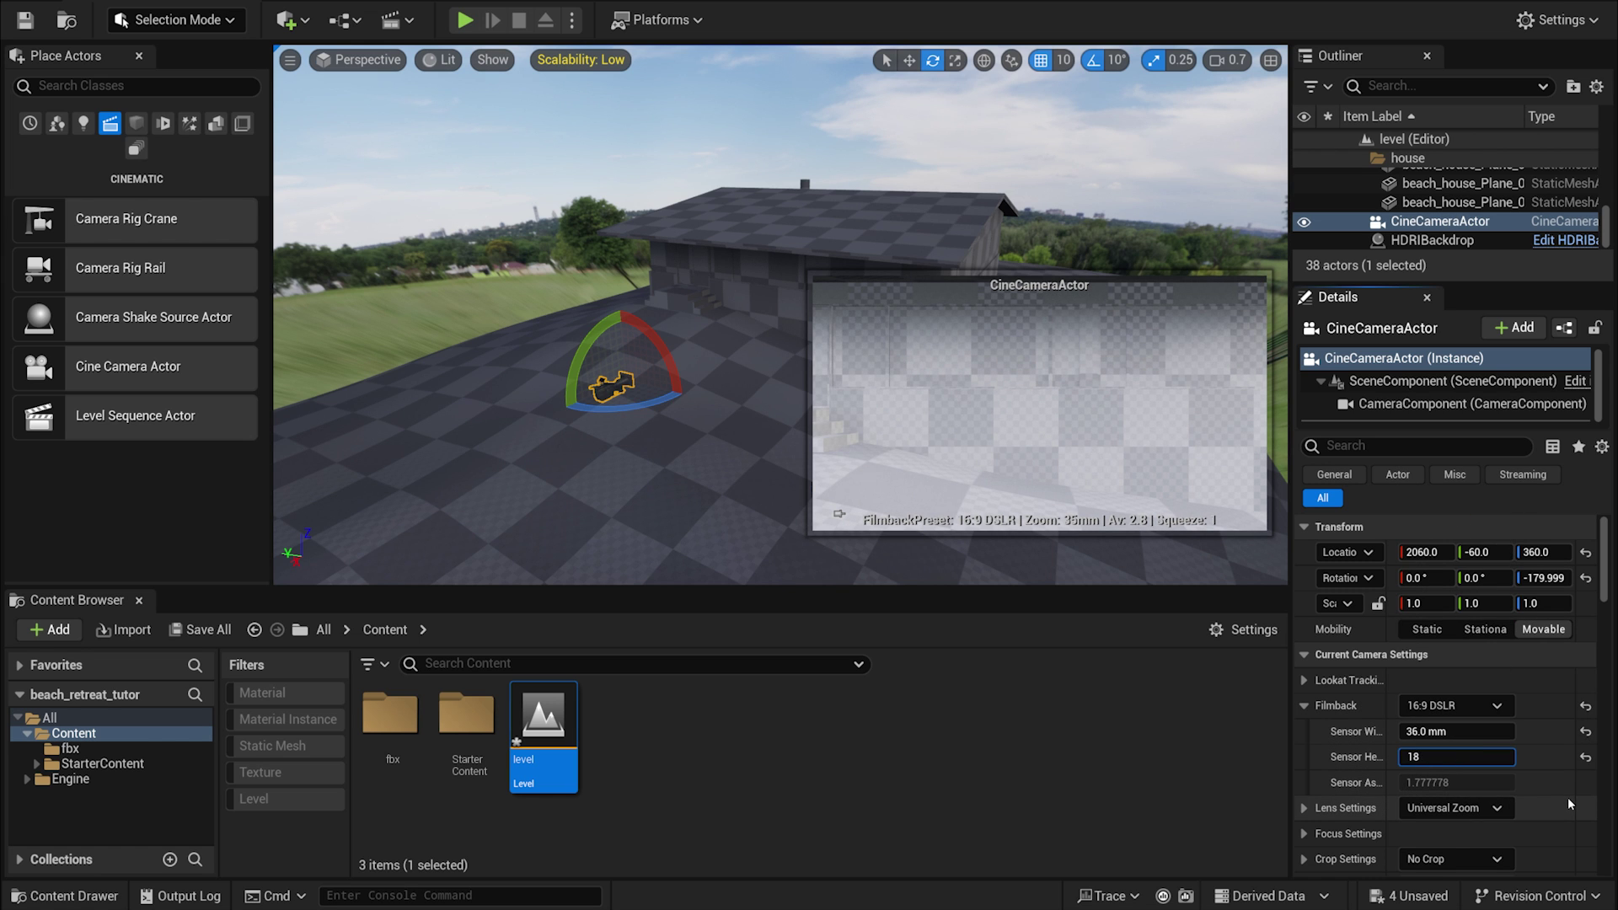
{"action": "key", "text": "Return"}
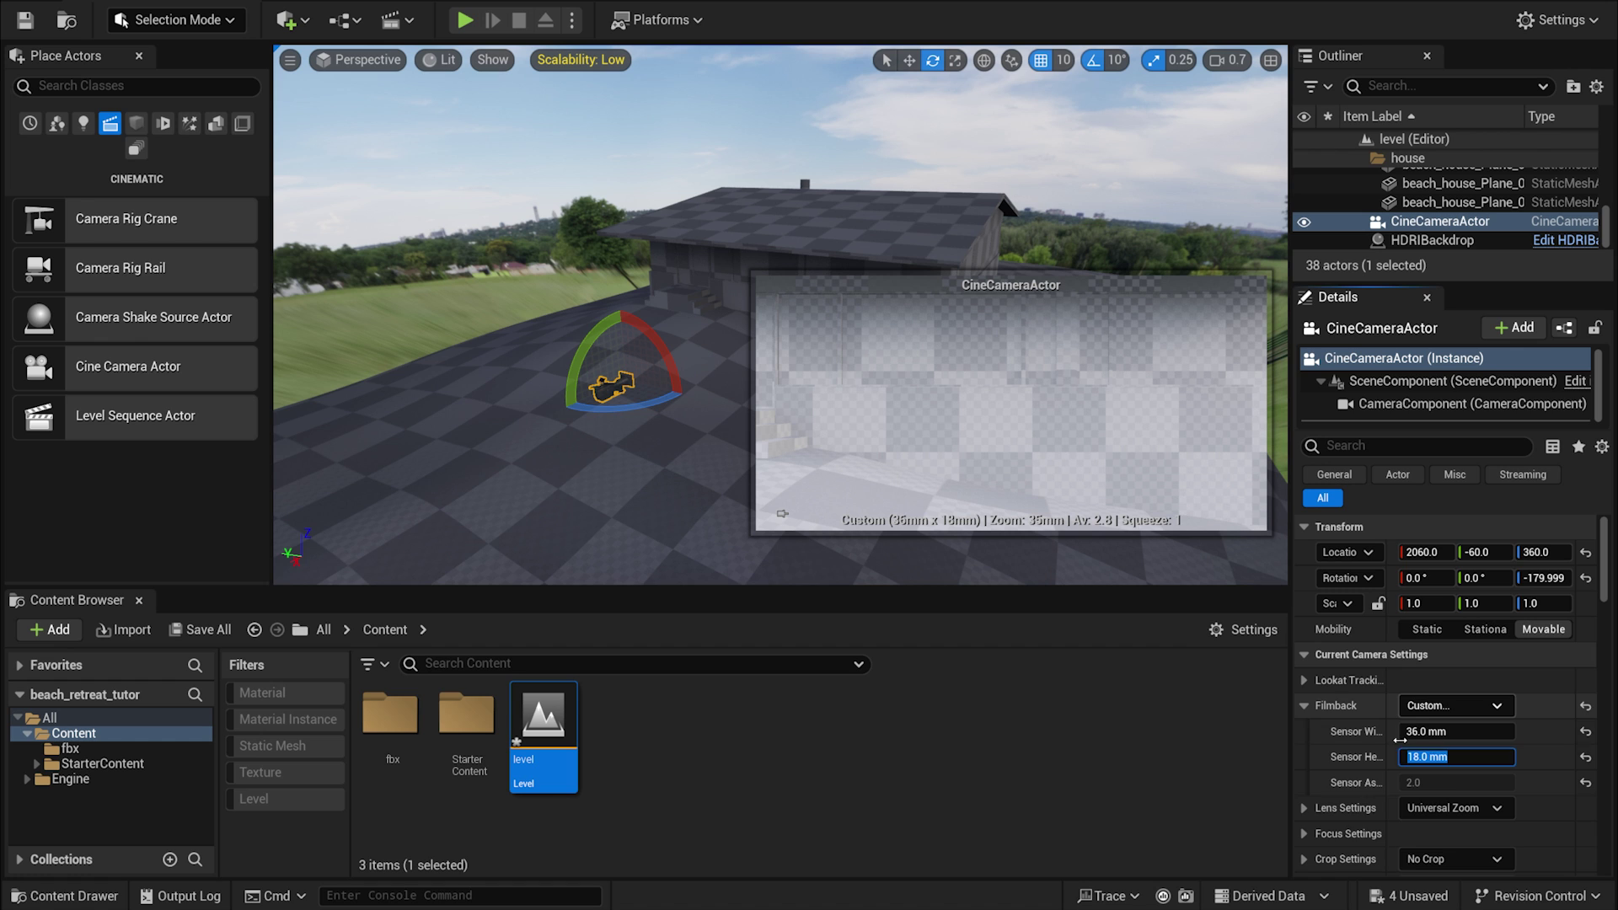
- Choose the 30mm Prime f/1.4 lens with 20 mm minimum and maximum focal length
{"action": "left_click", "coordinate": [1347, 811]}
{"action": "left_click", "coordinate": [1479, 811]}
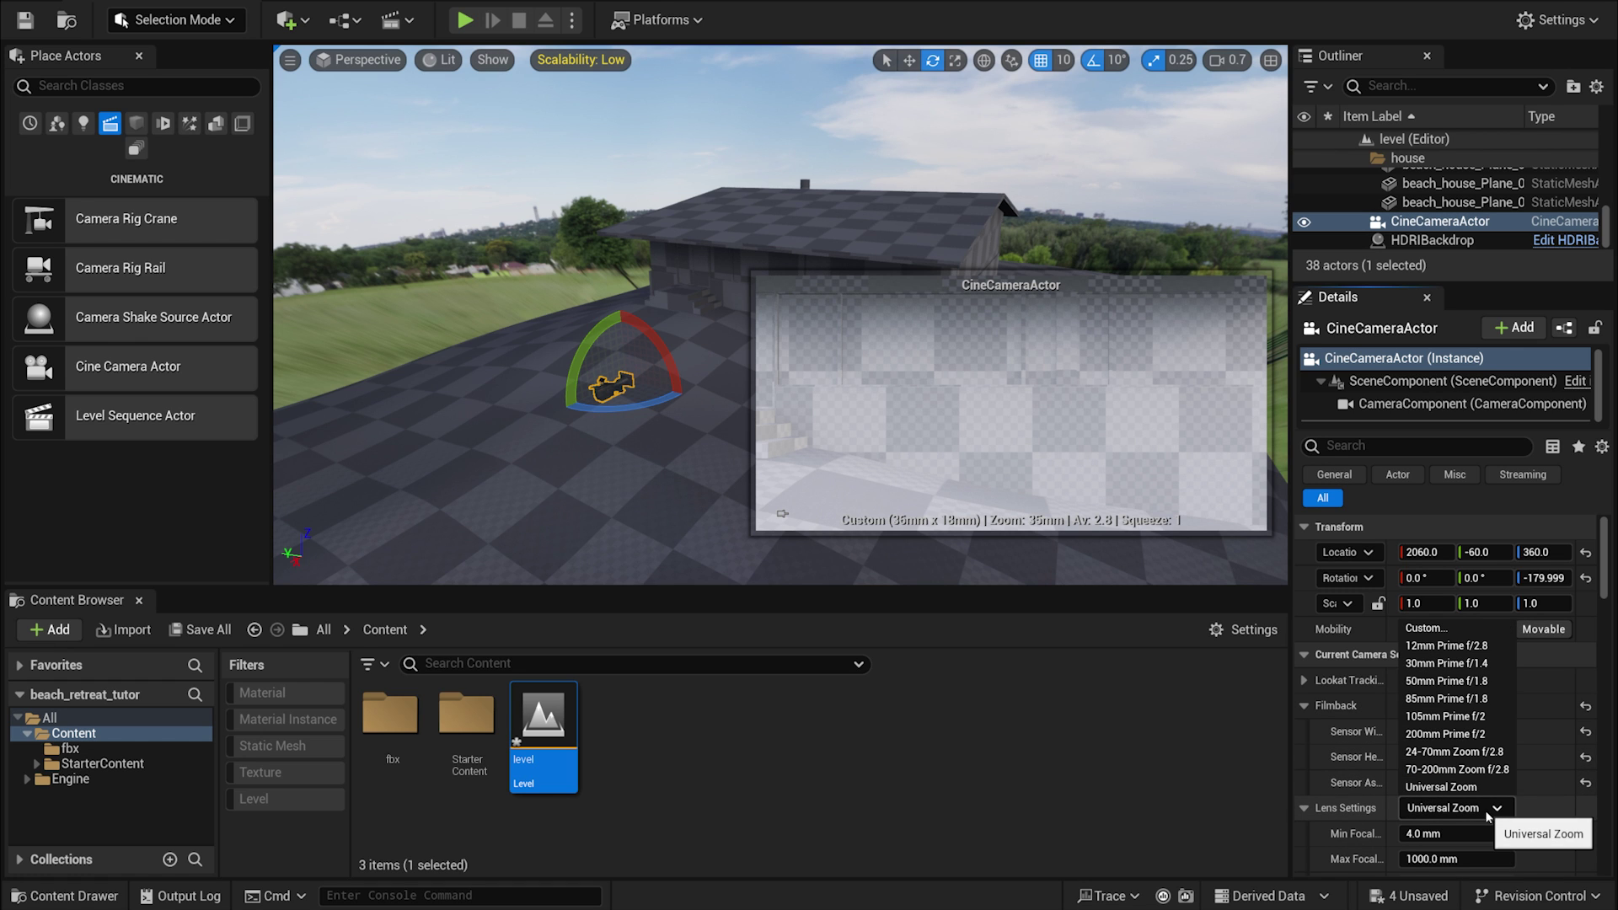
{"action": "left_click", "coordinate": [1446, 675]}
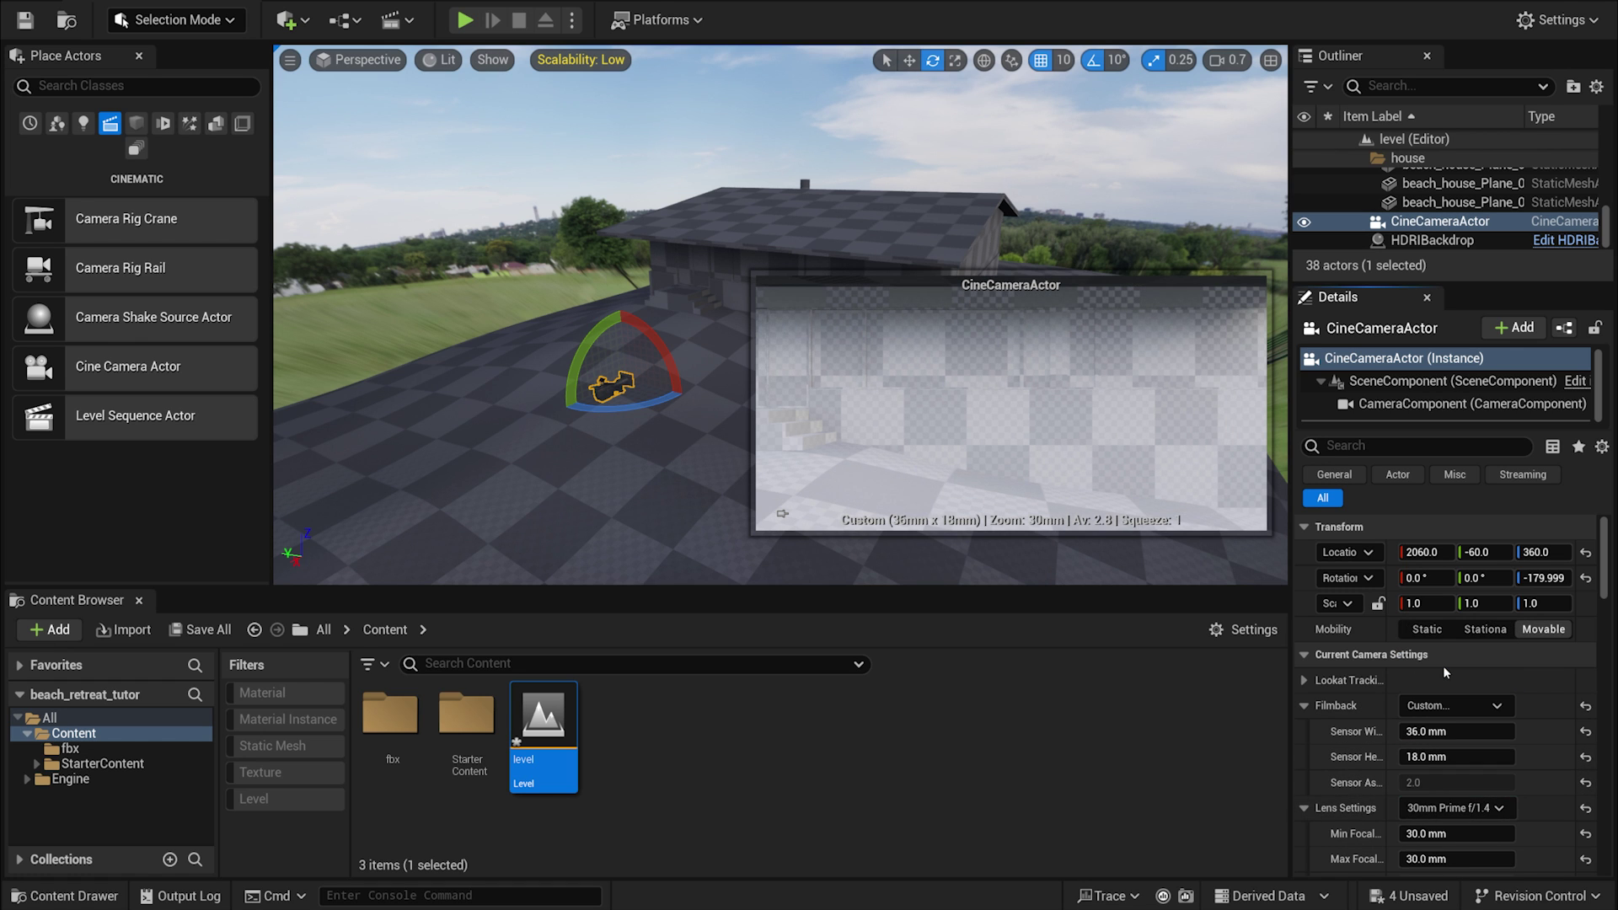
{"action": "left_click", "coordinate": [1443, 834]}
{"action": "type", "text": "20"}
{"action": "key", "text": "Return"}
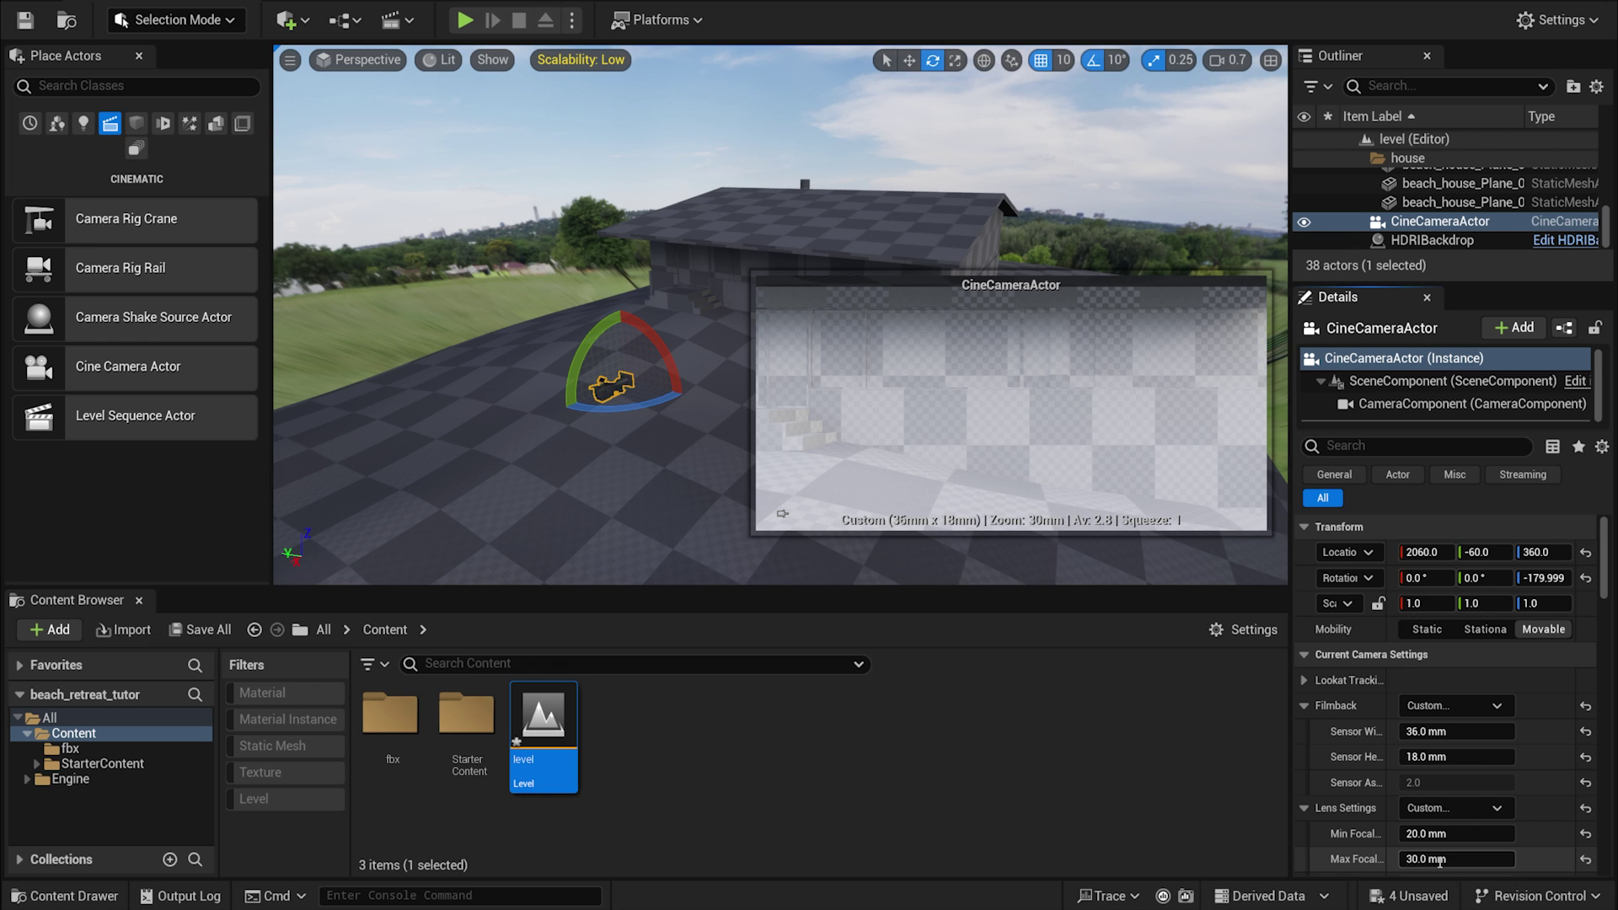
{"action": "left_click", "coordinate": [1440, 859]}
{"action": "type", "text": "20"}
{"action": "key", "text": "Return"}
- Move the cine camera back along X and pilot it to adjust the framing
{"action": "key", "text": "w"}
{"action": "left_click_drag", "start_coordinate": [585, 412], "coordinate": [387, 460]}
{"action": "left_click", "coordinate": [359, 60]}
{"action": "left_click", "coordinate": [371, 284]}
{"action": "middle_click_drag", "start_coordinate": [819, 383], "coordinate": [803, 427]}
{"action": "scroll", "coordinate": [818, 382], "scroll_direction": "down", "scroll_amount": 5}
- Set the camera's Z rotation to -180 and drag the aperture down to 1.4
{"action": "left_click", "coordinate": [1555, 578]}
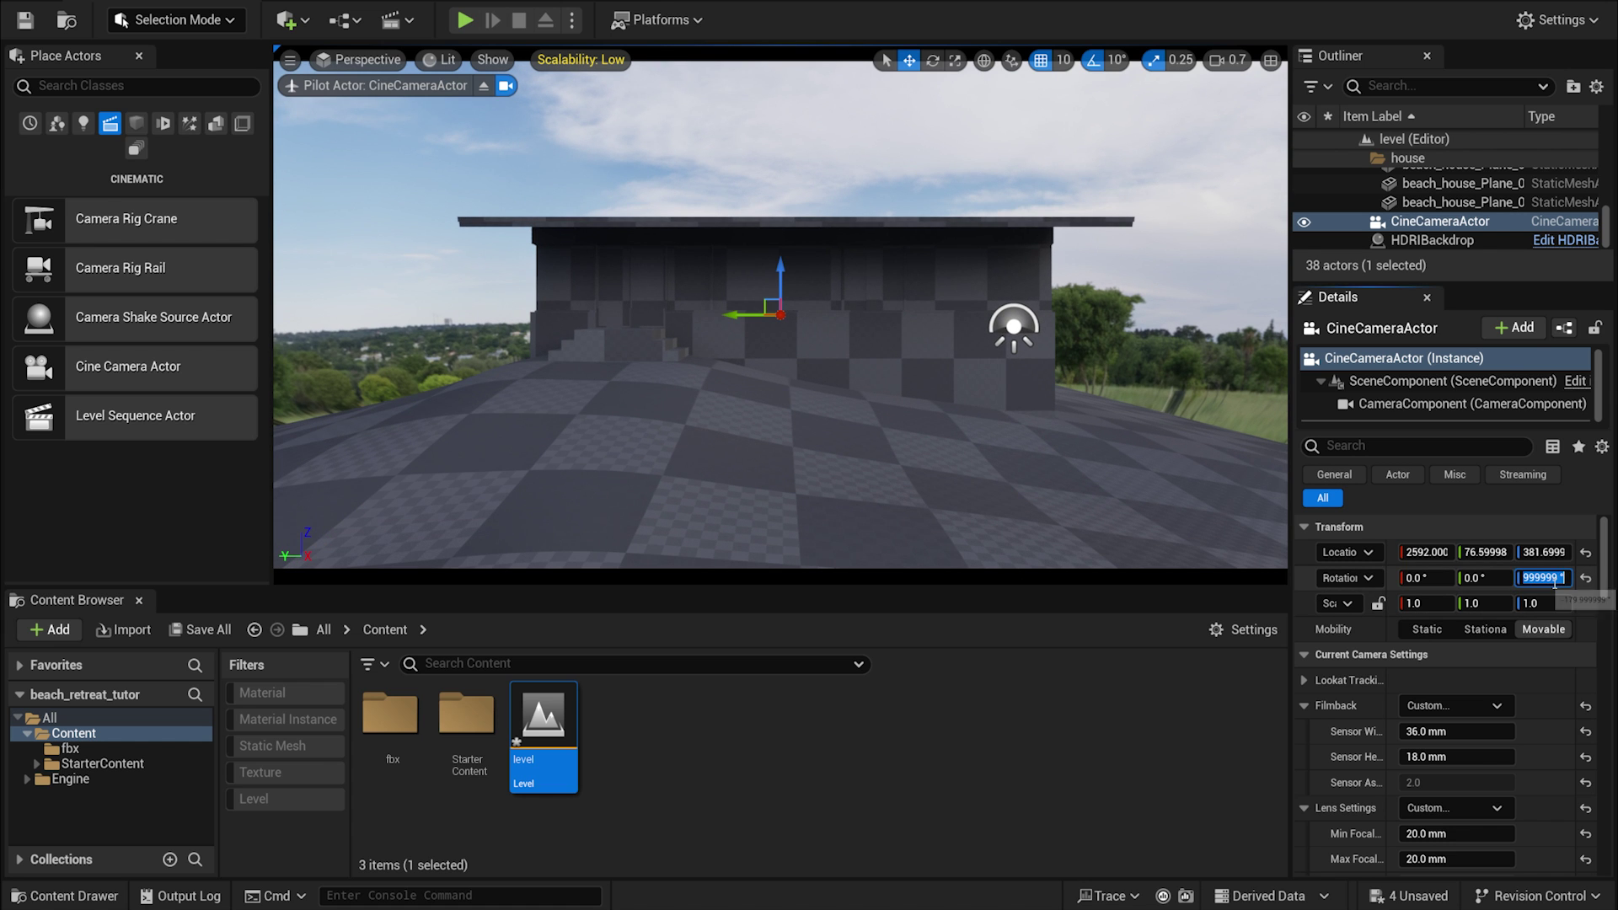
{"action": "type", "text": "-180"}
{"action": "key", "text": "Return"}
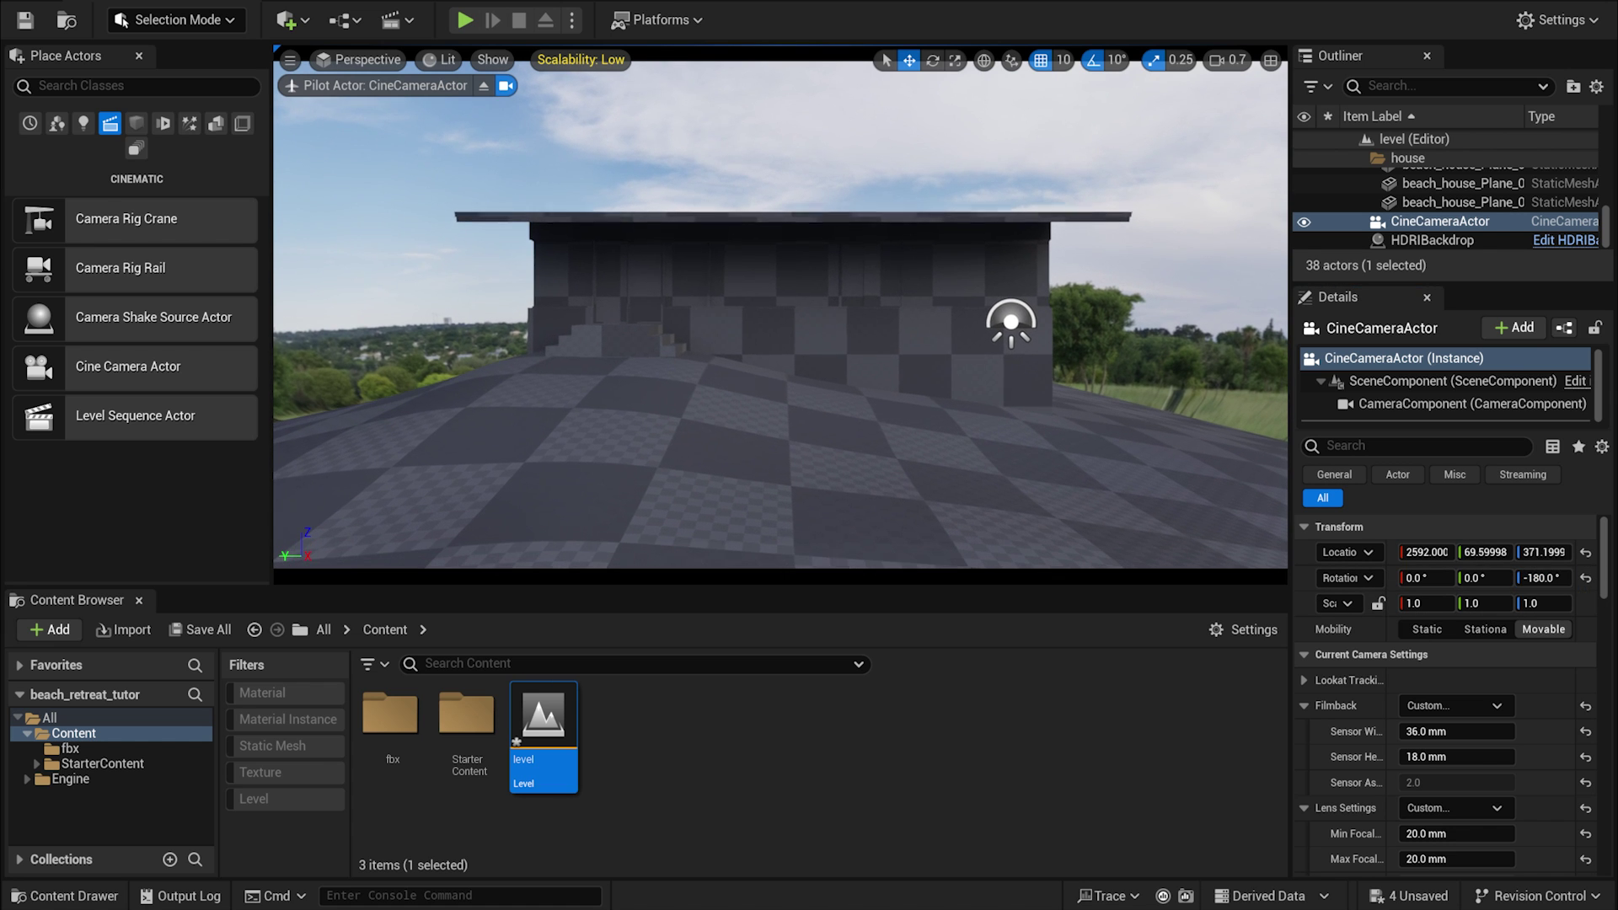
{"action": "scroll", "coordinate": [1348, 649], "scroll_direction": "down", "scroll_amount": 12}
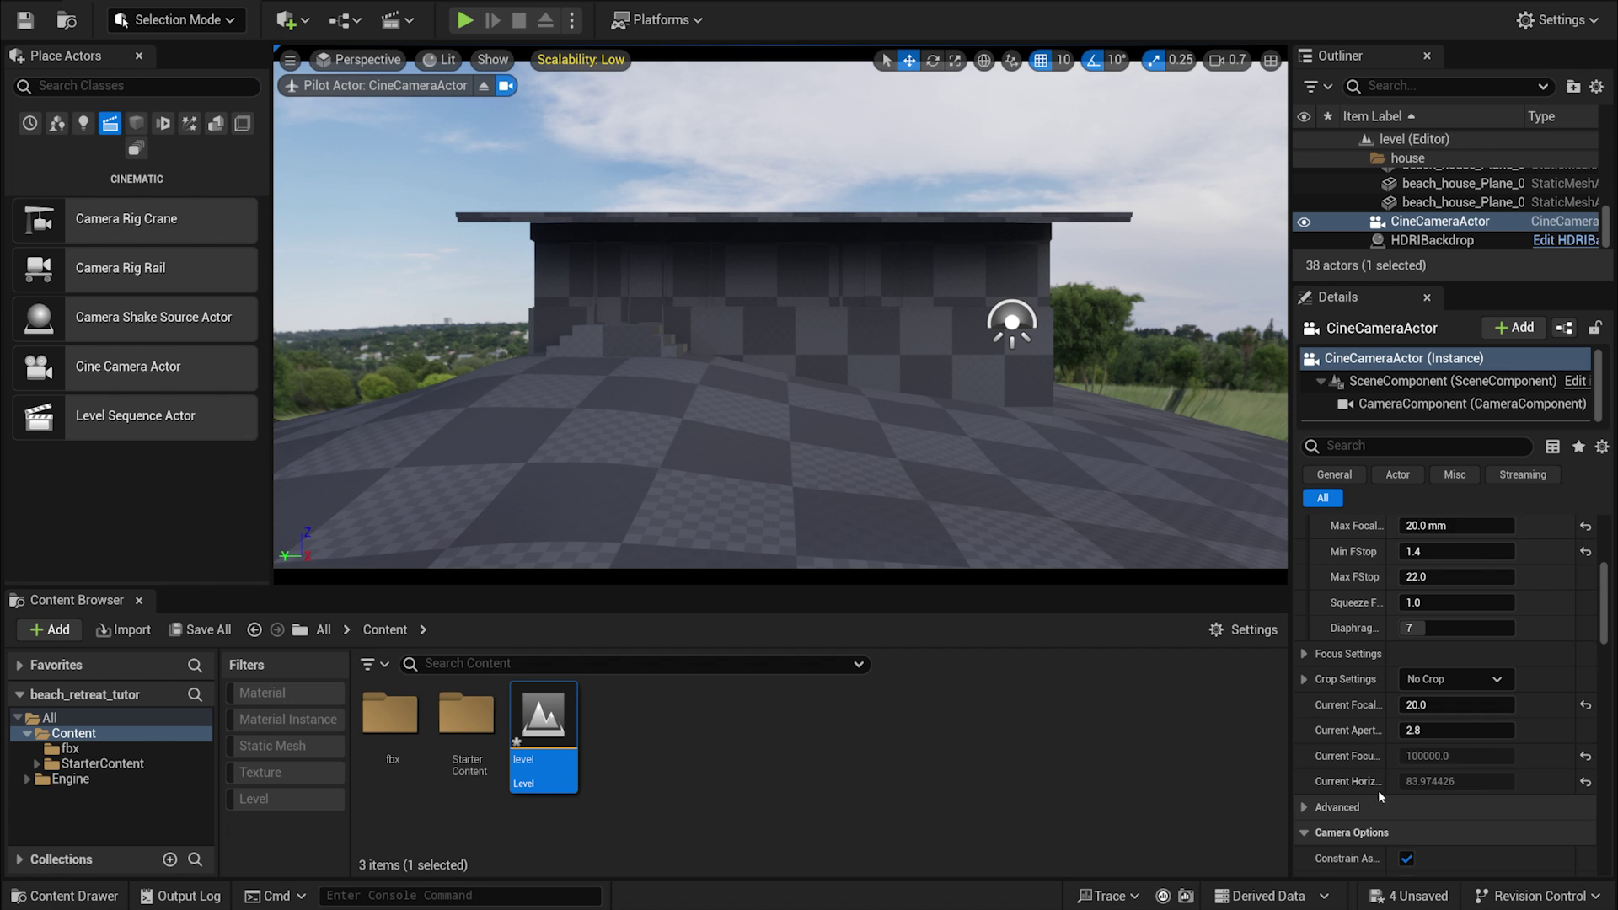
{"action": "left_click_drag", "start_coordinate": [1439, 698], "coordinate": [1336, 698]}
- Bring up the CineCameraActor's Outliner actions toward Transform > Lock Actor Movement
{"action": "scroll", "coordinate": [1327, 672], "scroll_direction": "down", "scroll_amount": 2}
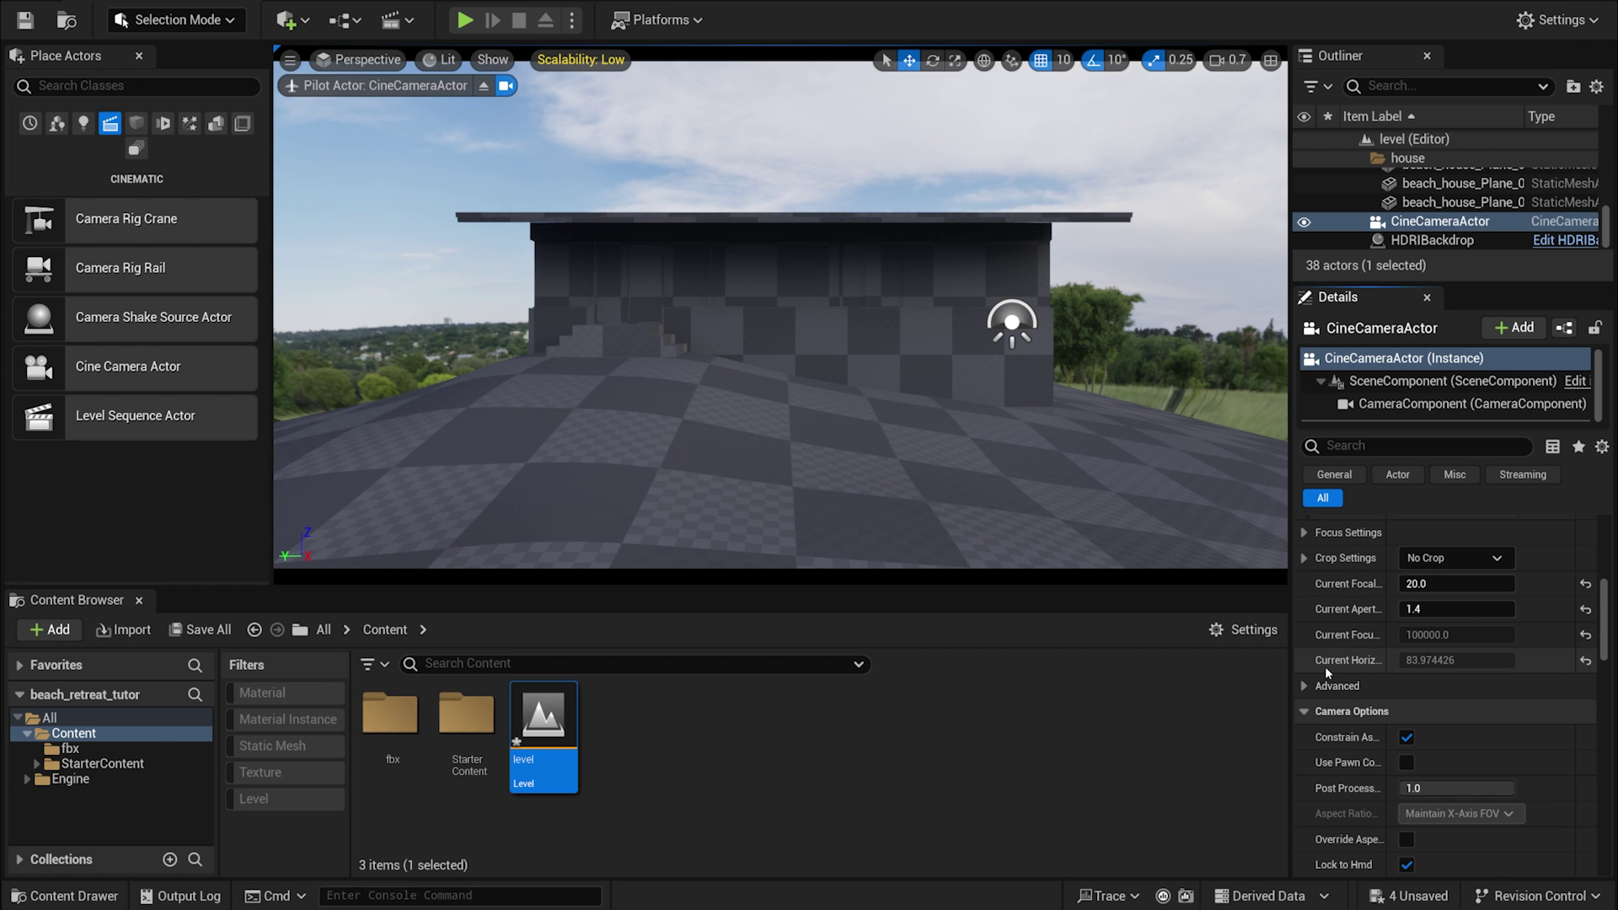
{"action": "right_click", "coordinate": [1379, 221]}
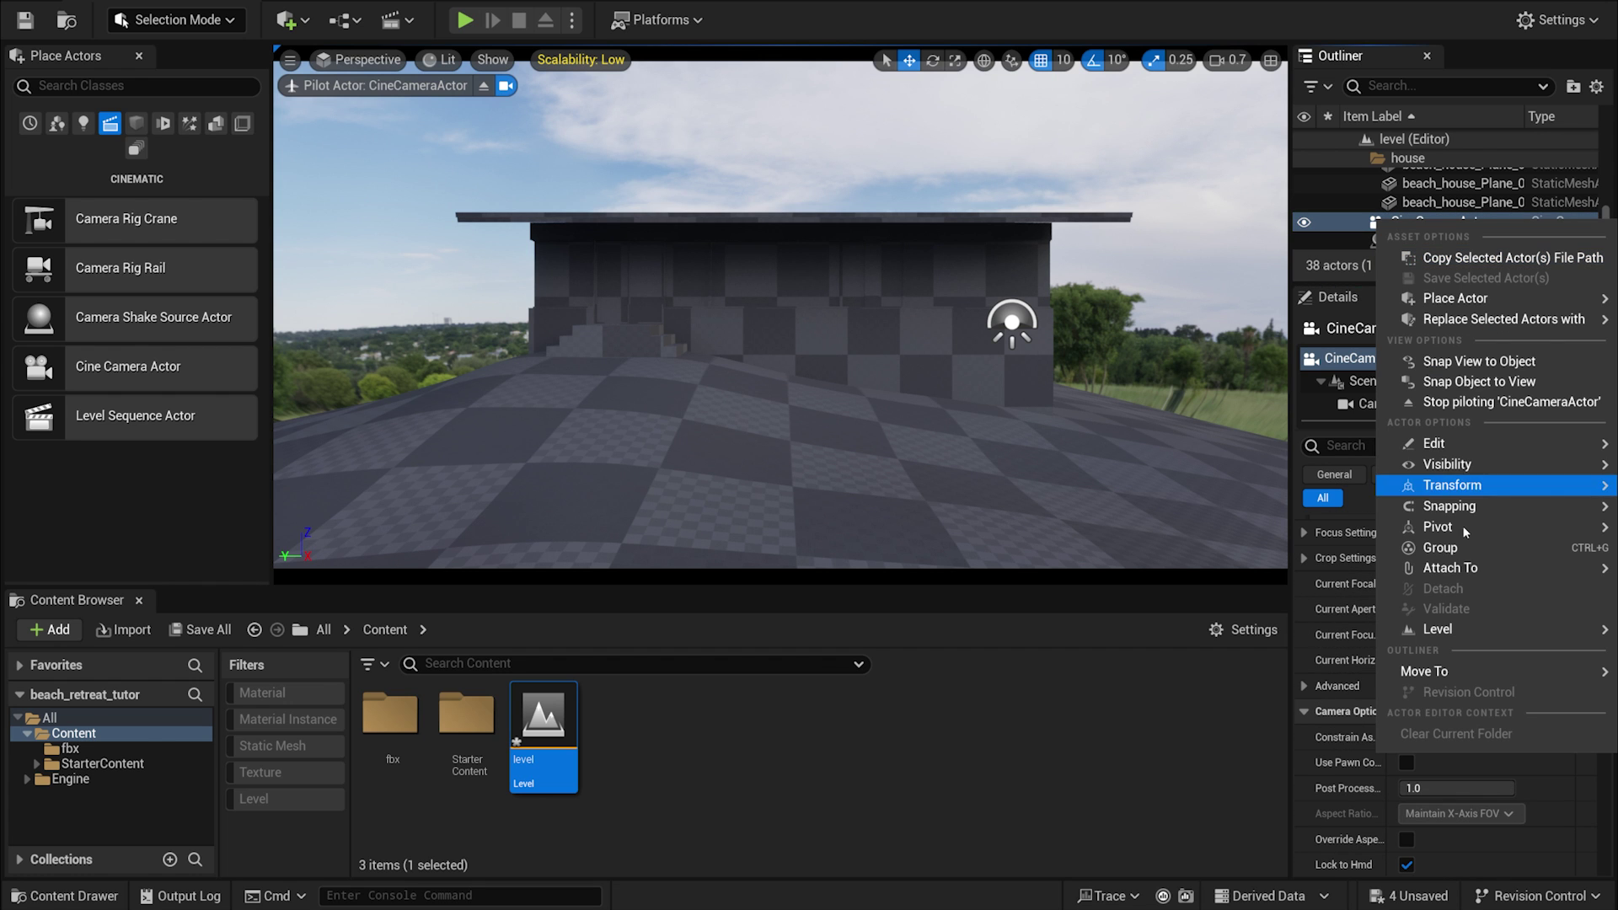
{"action": "mouse_move", "coordinate": [1449, 485]}
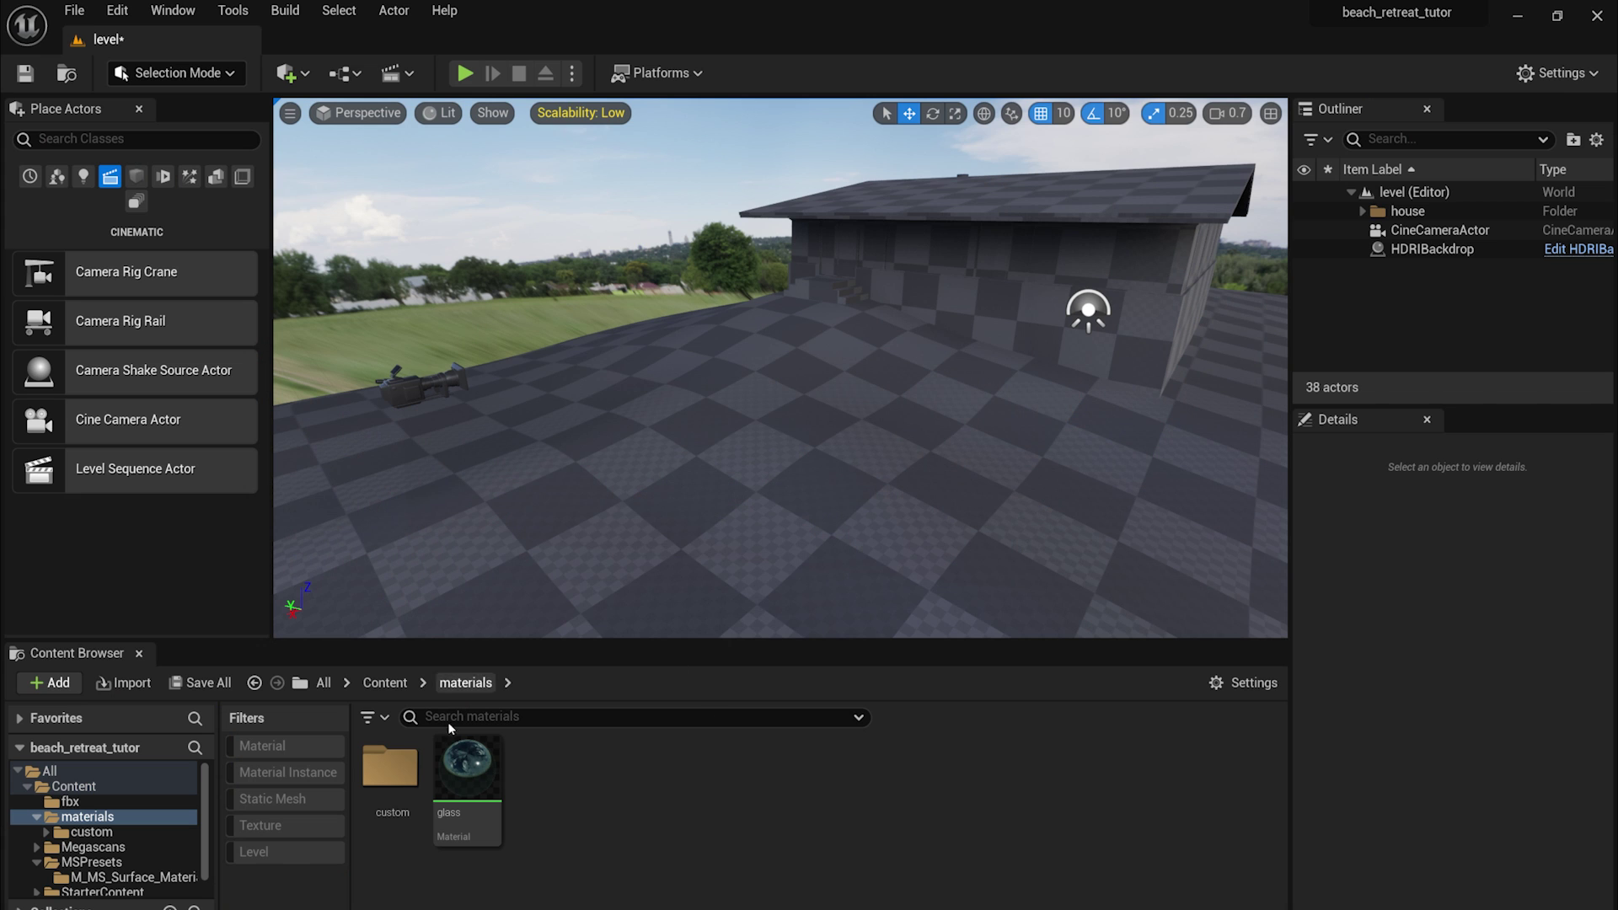
- Open the glass material, confirm Surface ForwardShading translucency lighting and check its base colour parameter
{"action": "double_click", "coordinate": [470, 780]}
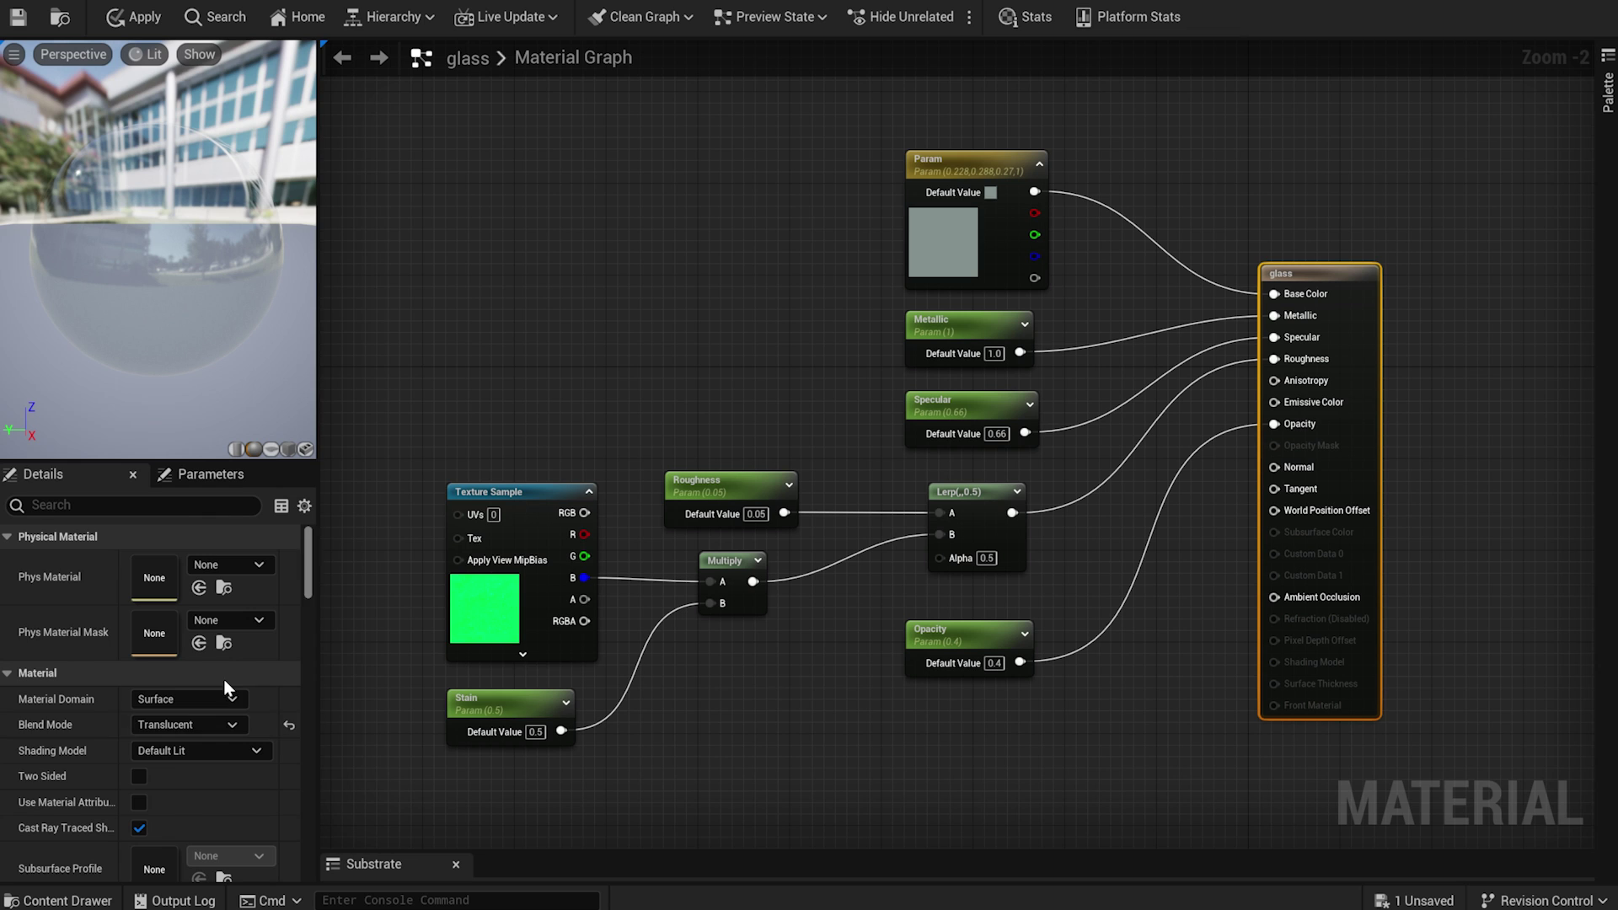
{"action": "left_click_drag", "start_coordinate": [302, 571], "coordinate": [301, 619]}
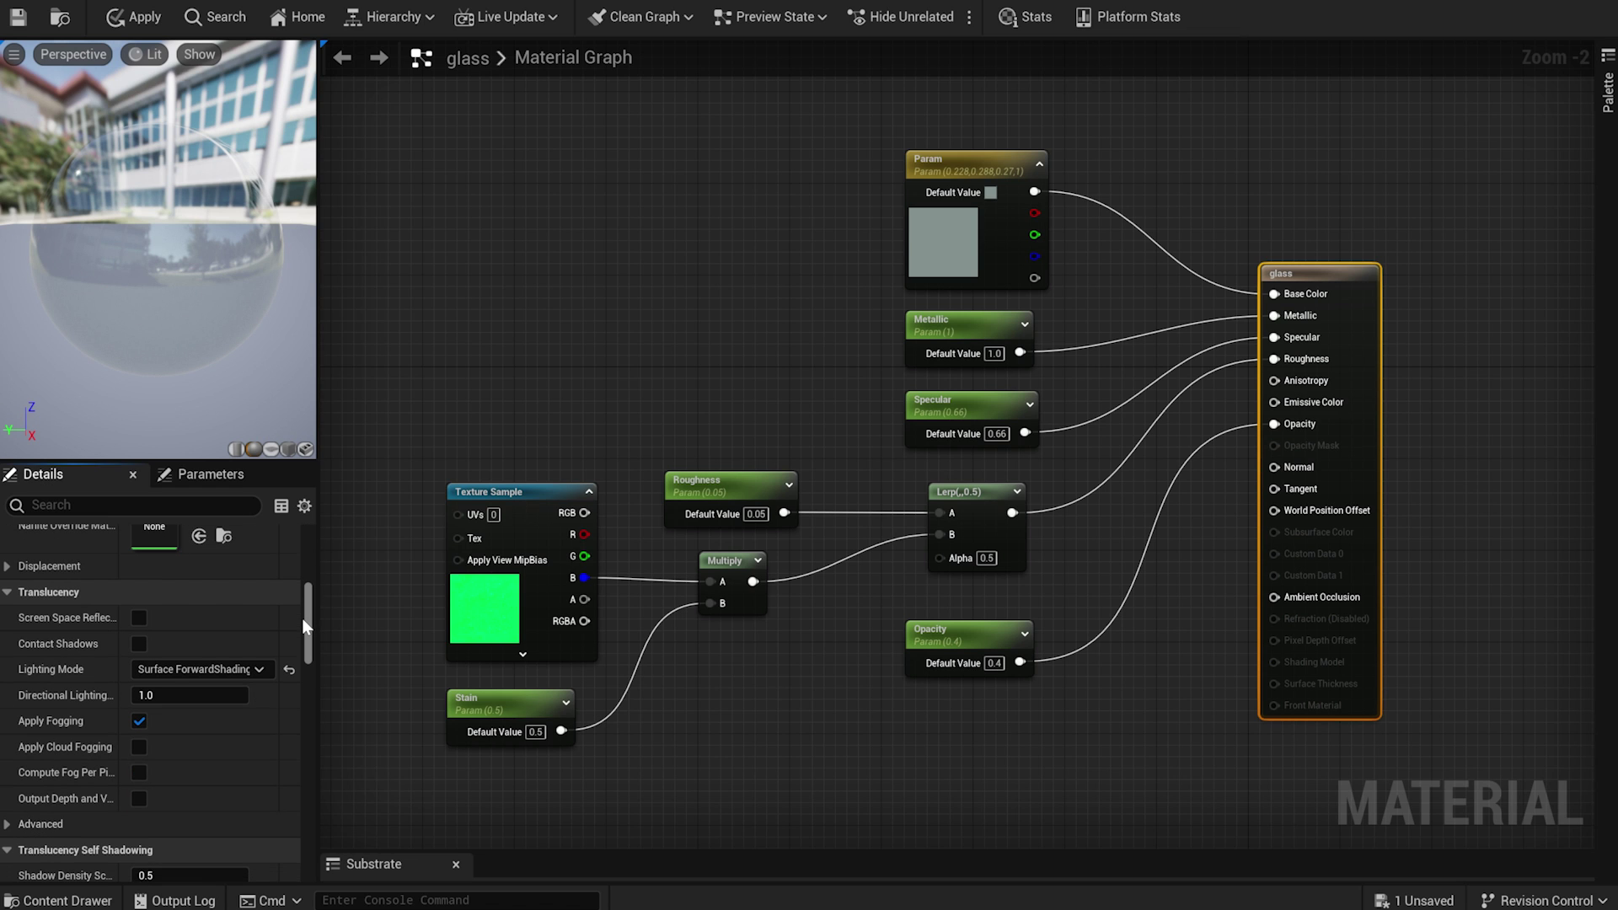
{"action": "left_click", "coordinate": [253, 670]}
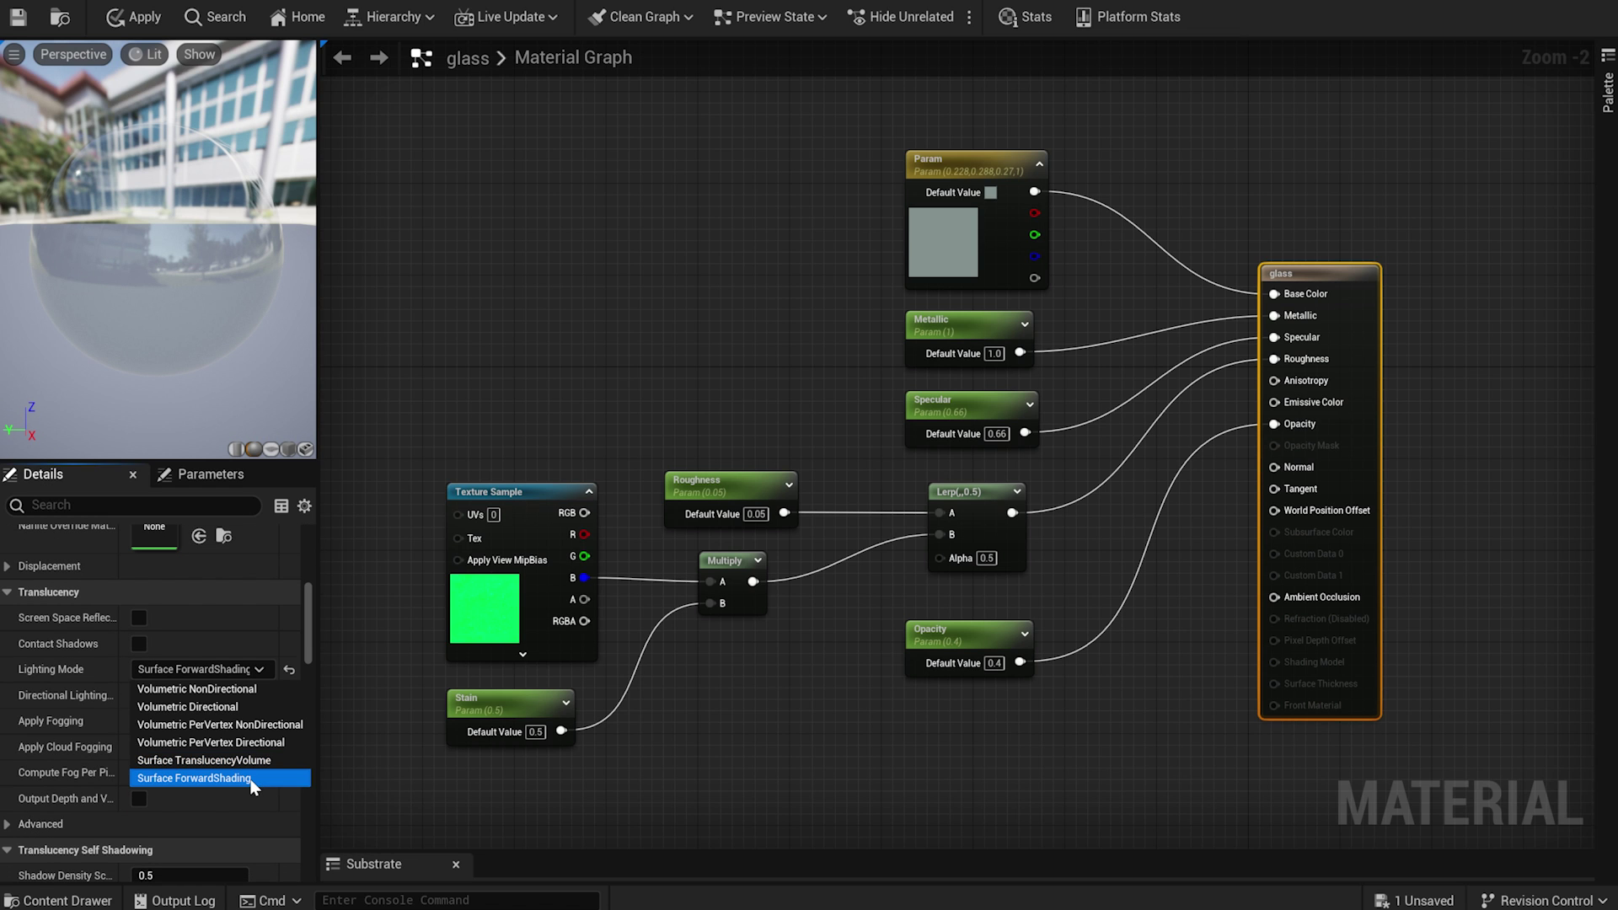
{"action": "left_click", "coordinate": [251, 779]}
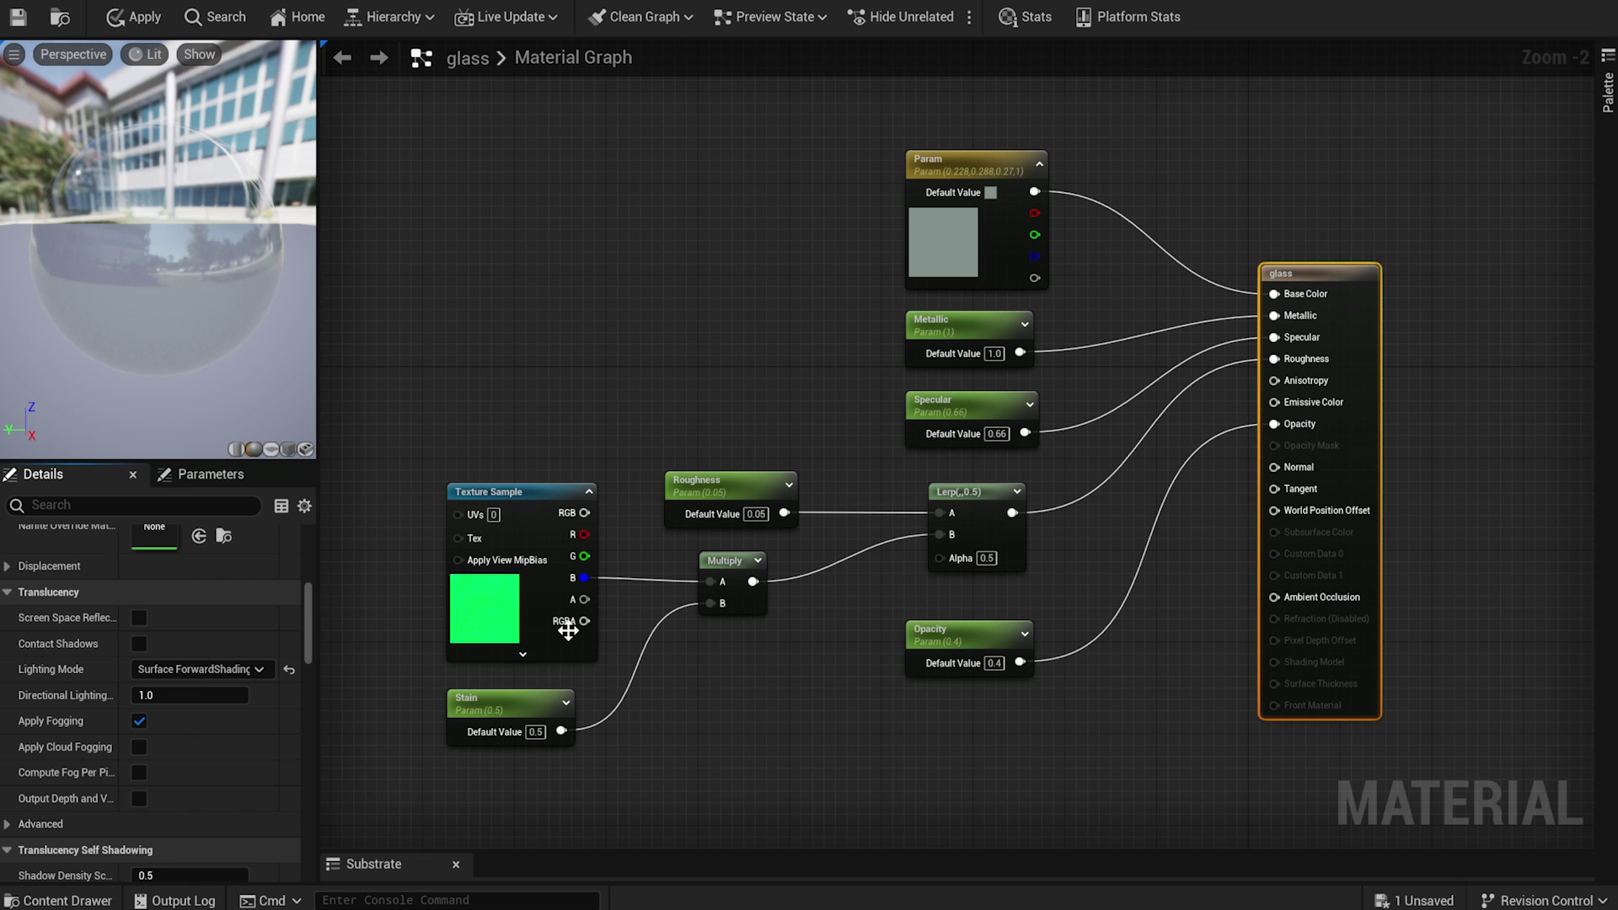
{"action": "double_click", "coordinate": [953, 239]}
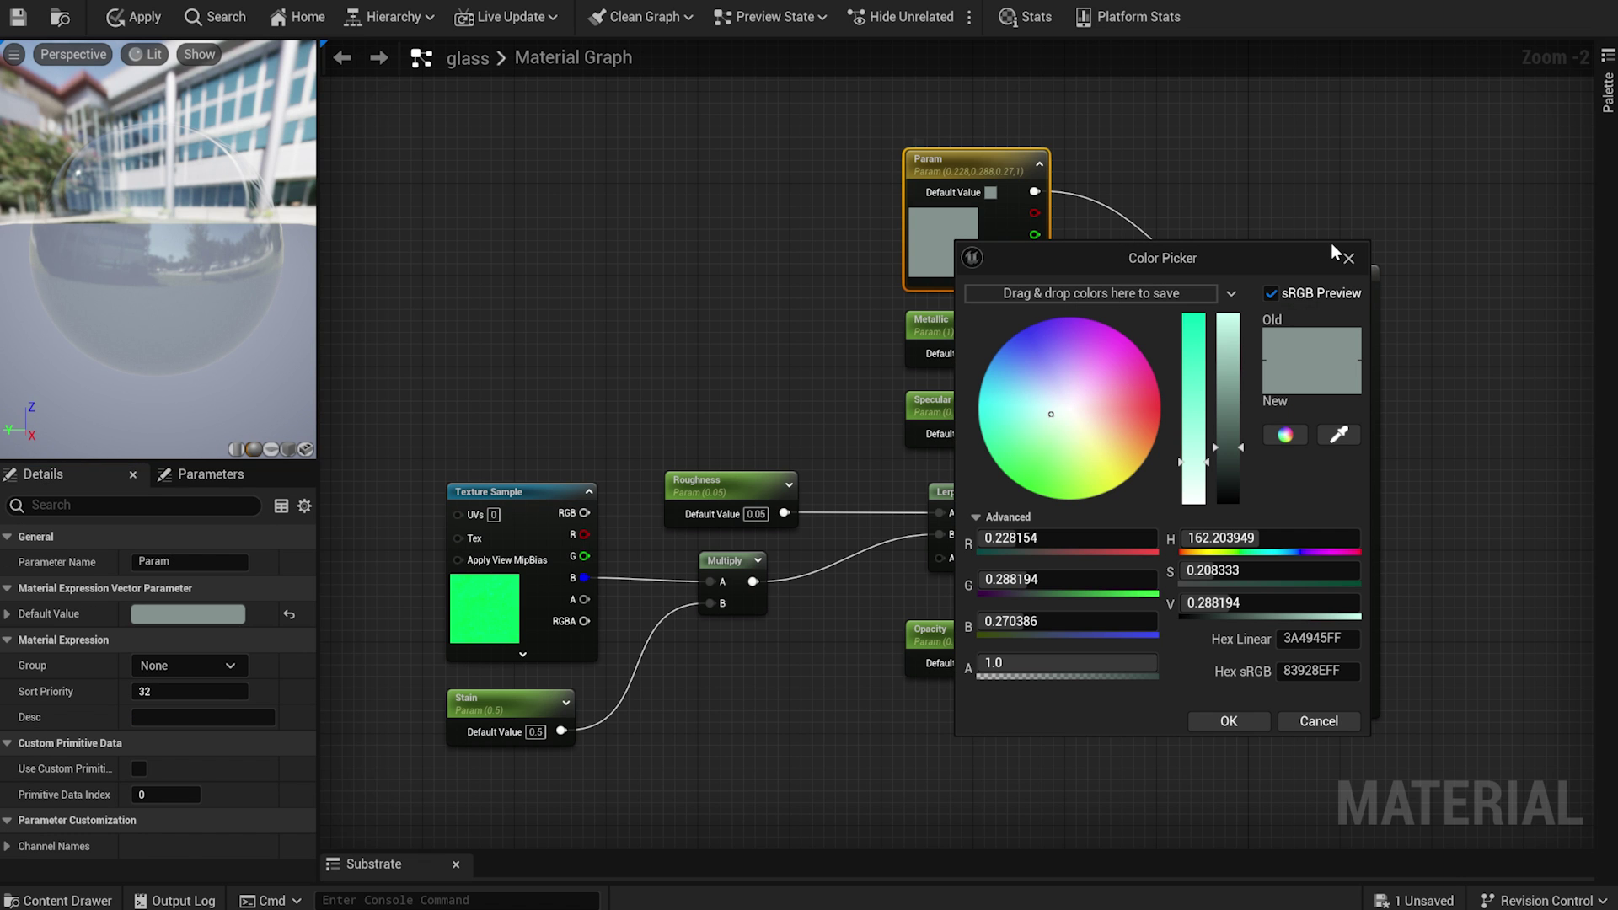
{"action": "left_click", "coordinate": [1346, 257]}
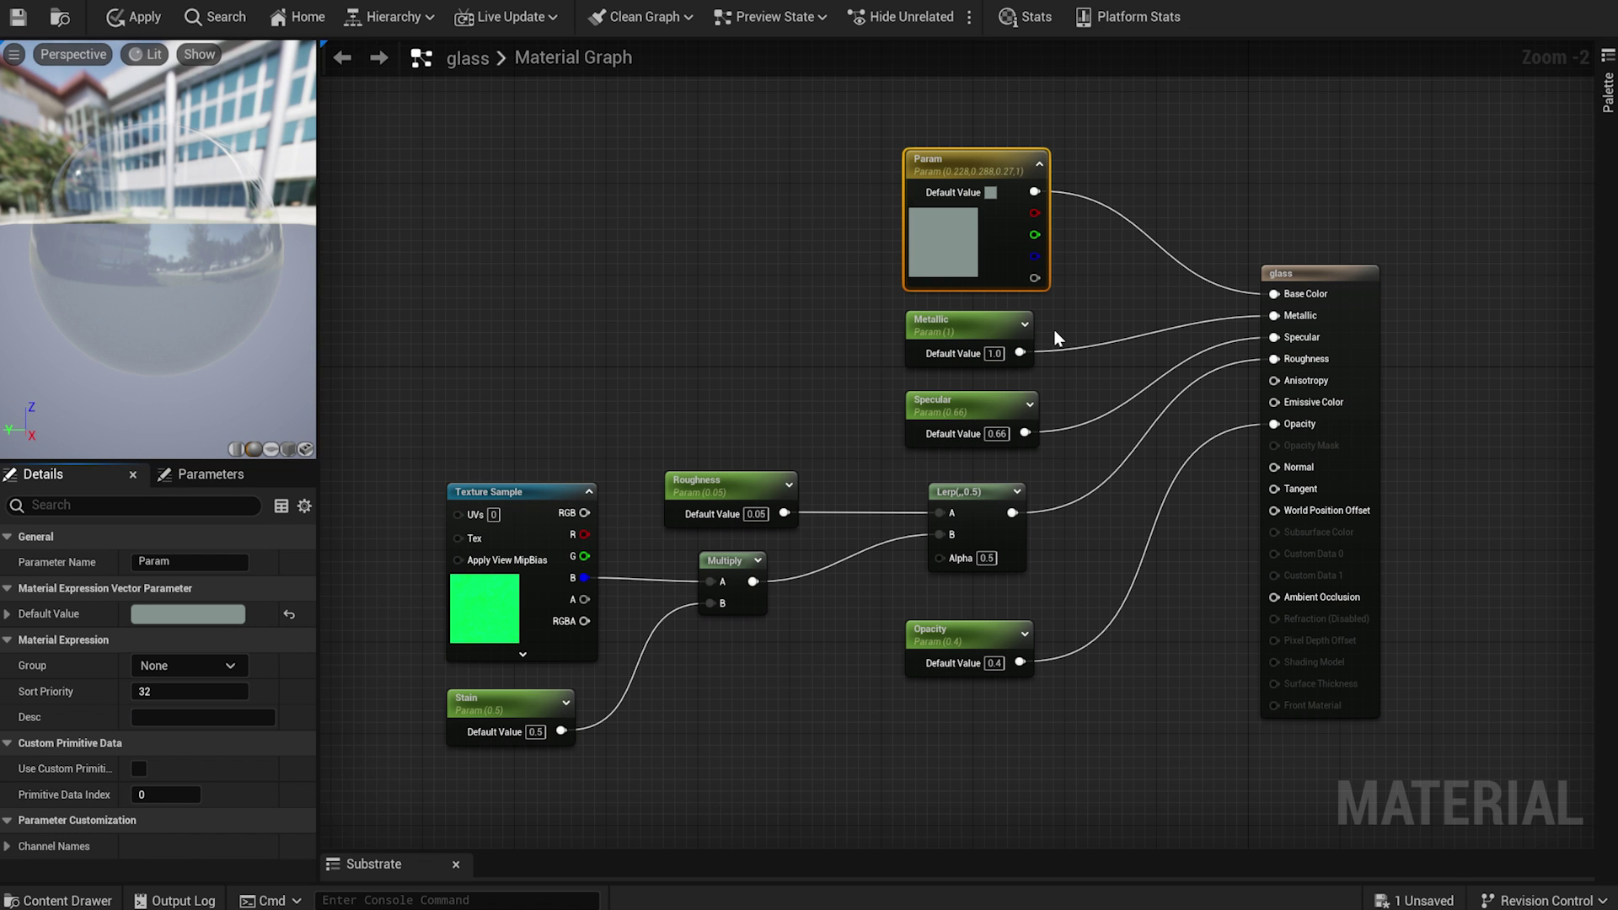
- Inspect the Texture Sample's T_MudStain texture channels and the Opacity parameter node
{"action": "left_click", "coordinate": [505, 621]}
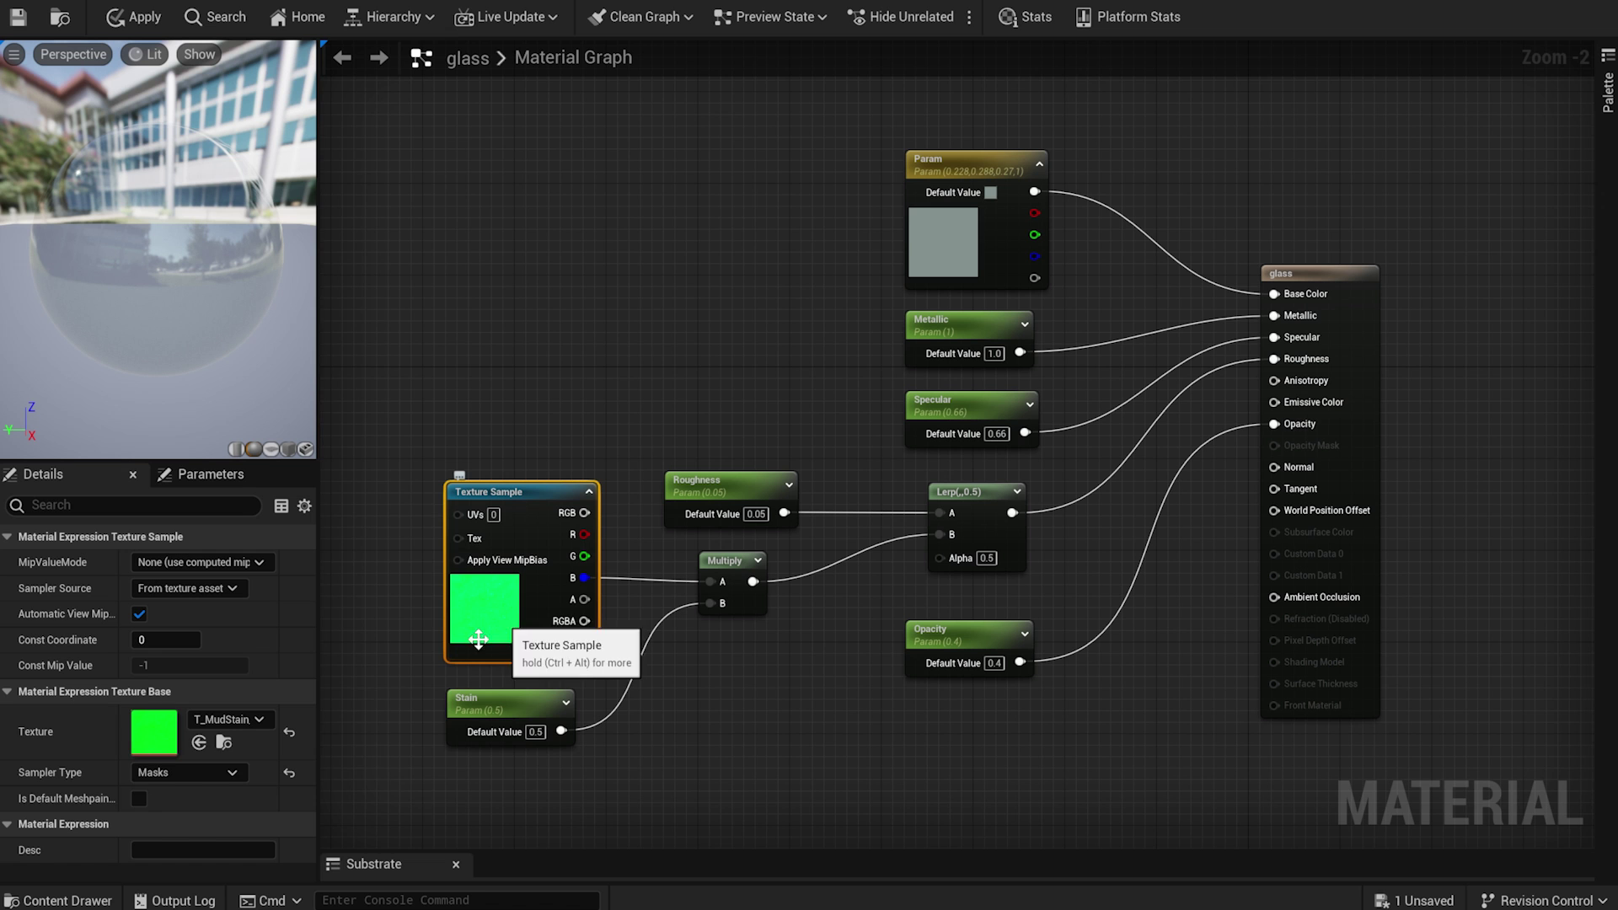
{"action": "double_click", "coordinate": [154, 732]}
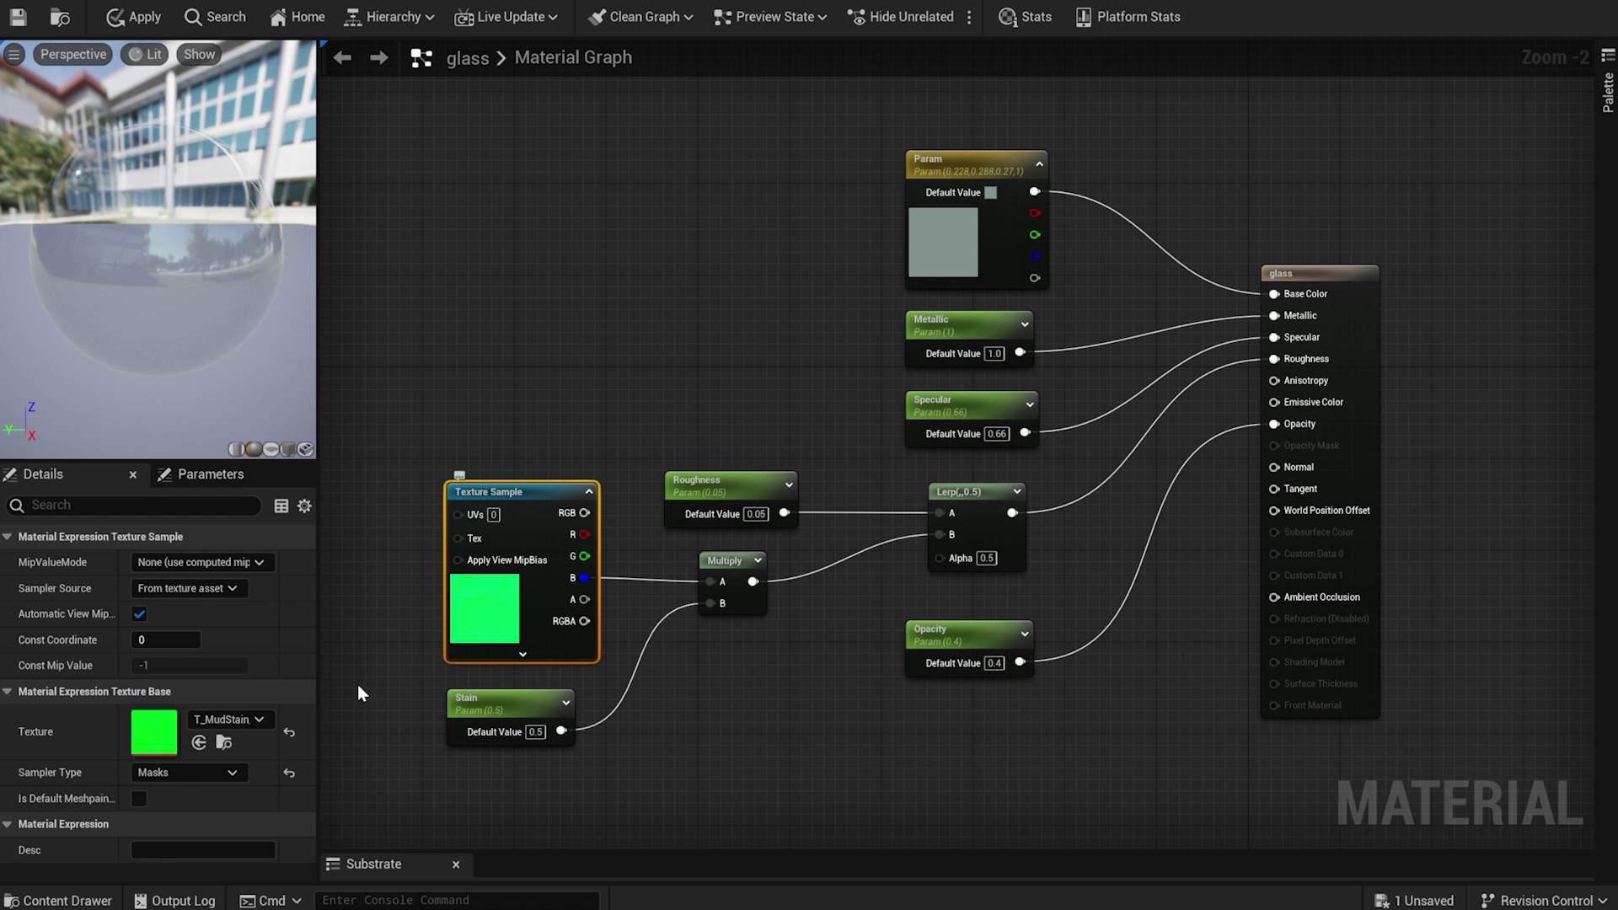
{"action": "left_click", "coordinate": [957, 638]}
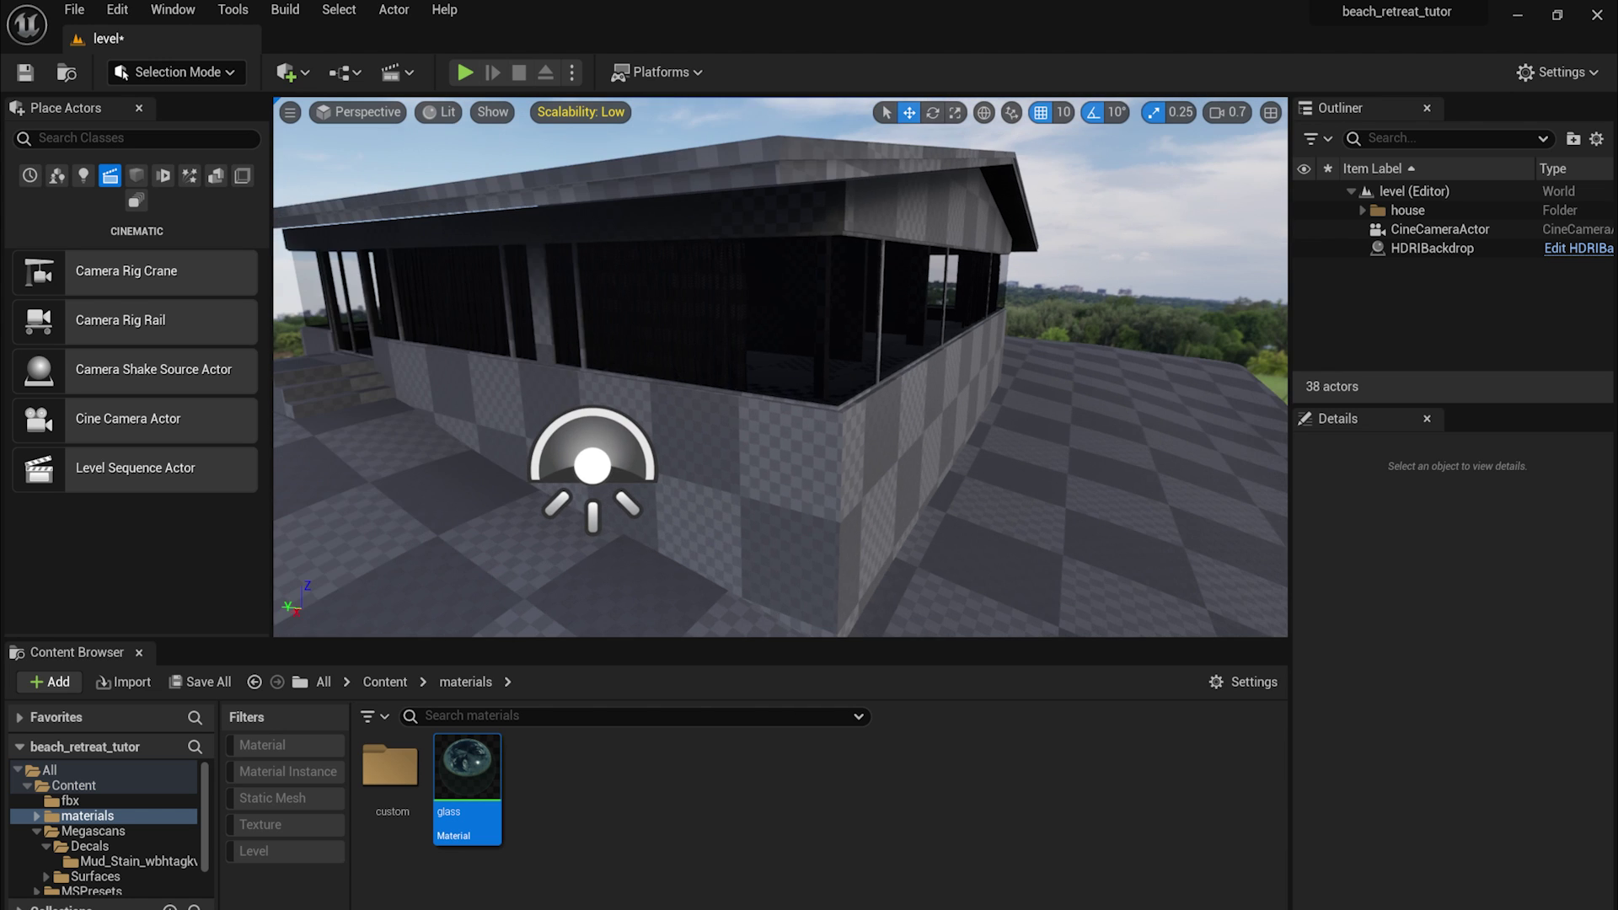
- Place a Post Process Volume into the level from Place Actors
{"action": "left_click", "coordinate": [129, 139]}
{"action": "type", "text": "post"}
{"action": "left_click_drag", "start_coordinate": [136, 184], "coordinate": [1029, 456]}
- Override the volume's Translucency Type and set it to Ray Tracing
{"action": "left_click", "coordinate": [1386, 558]}
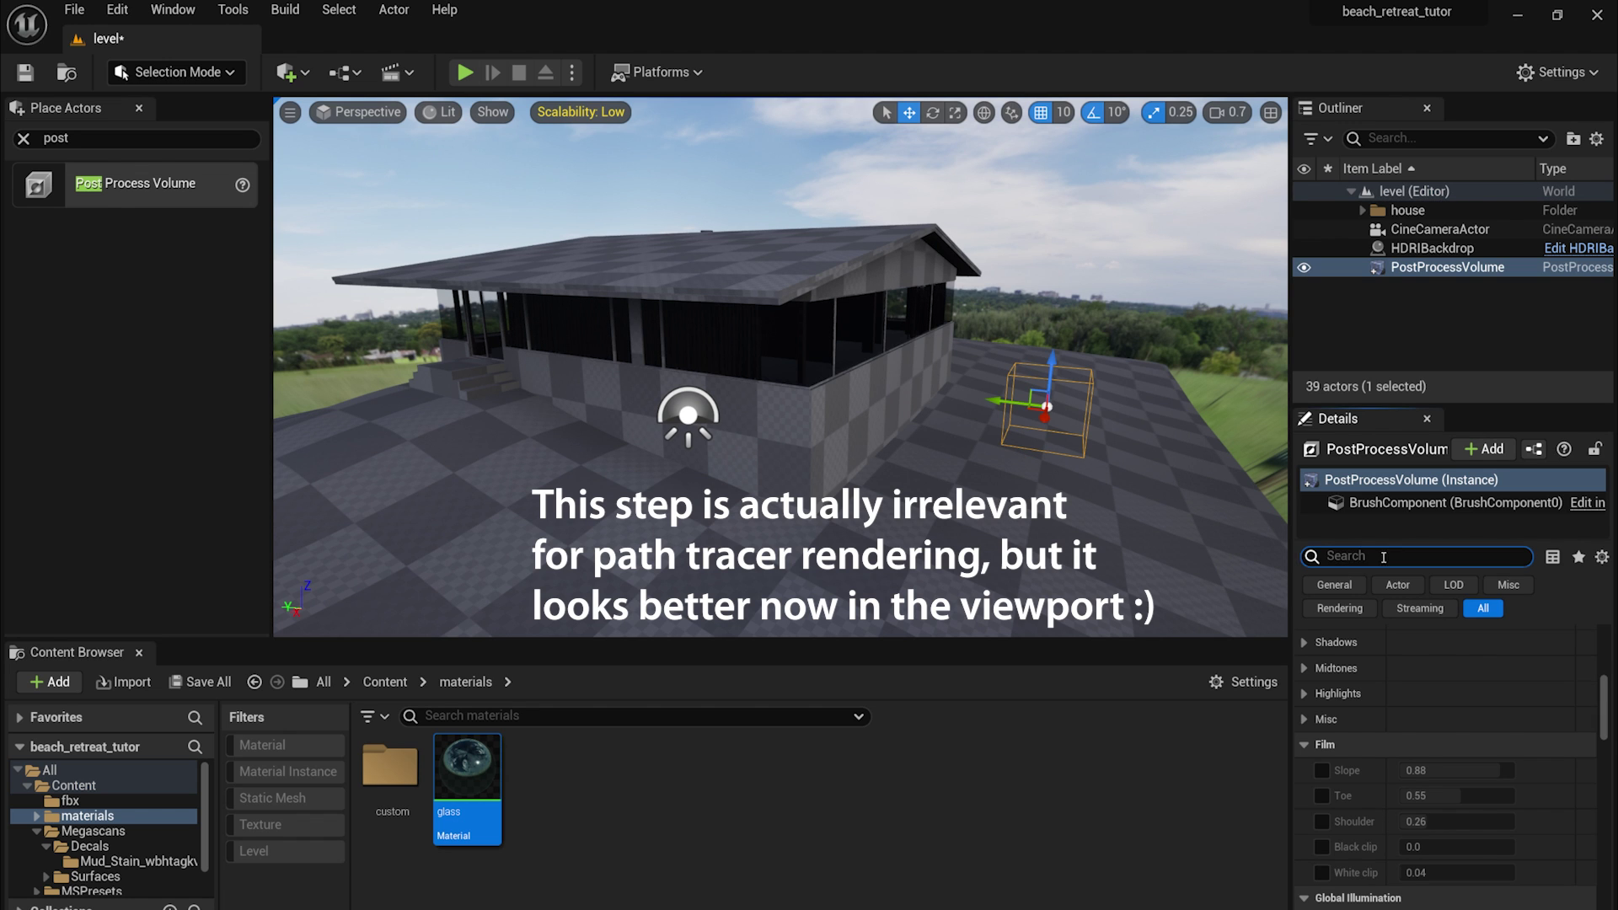
{"action": "type", "text": "ex"}
{"action": "key", "text": "BackSpace"}
{"action": "key", "text": "BackSpace"}
{"action": "type", "text": "tra"}
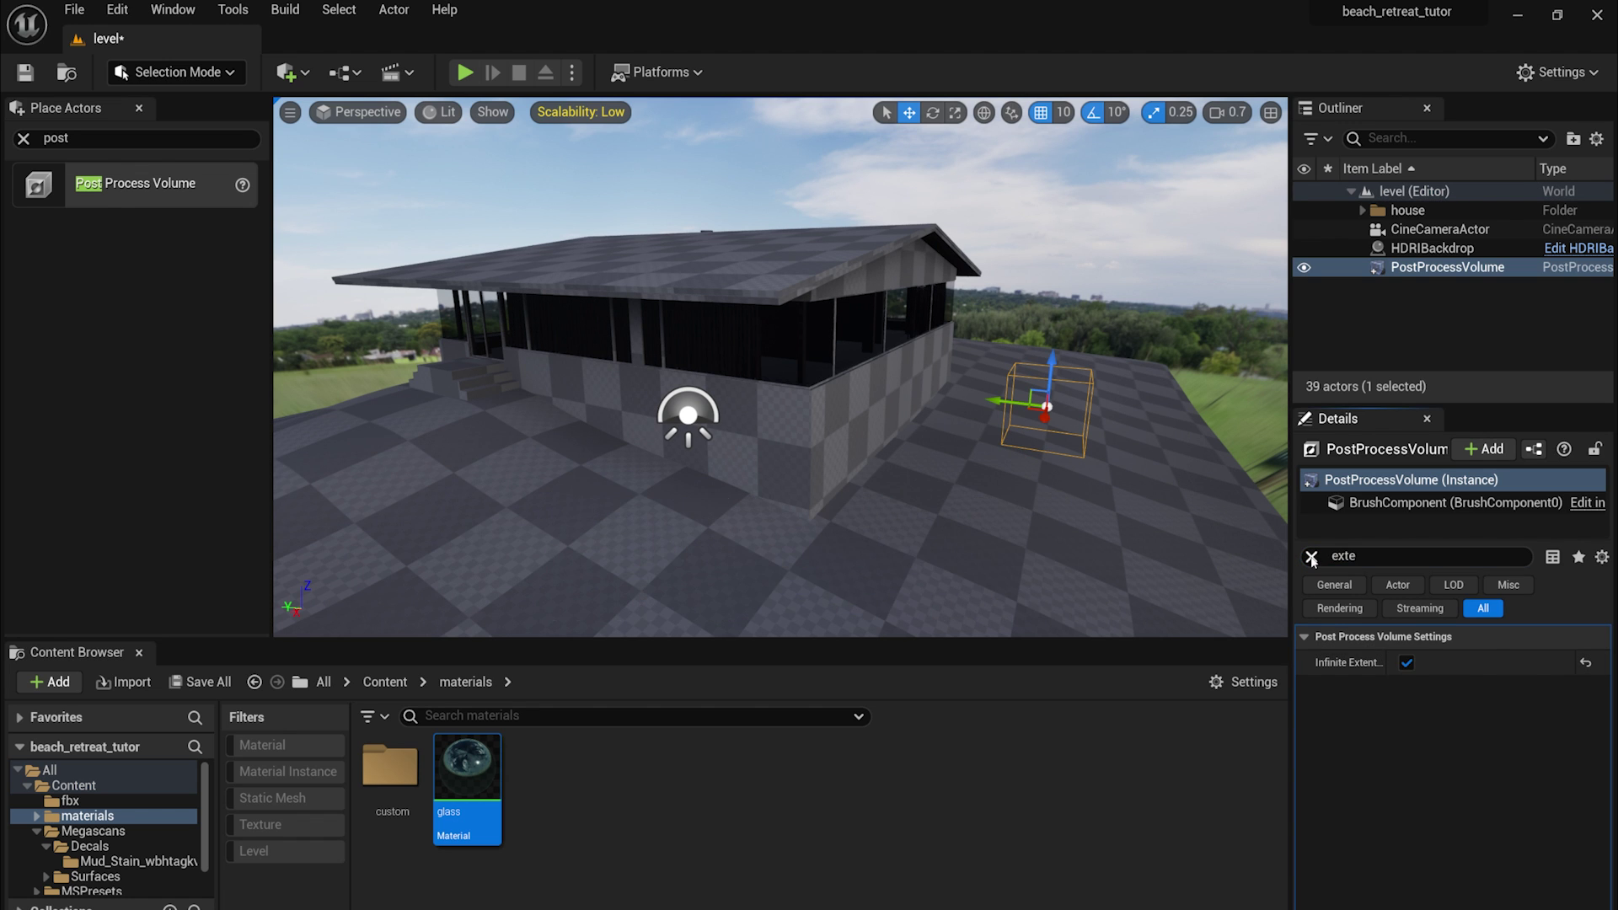
{"action": "type", "text": "nsl"}
{"action": "left_click", "coordinate": [1337, 816]}
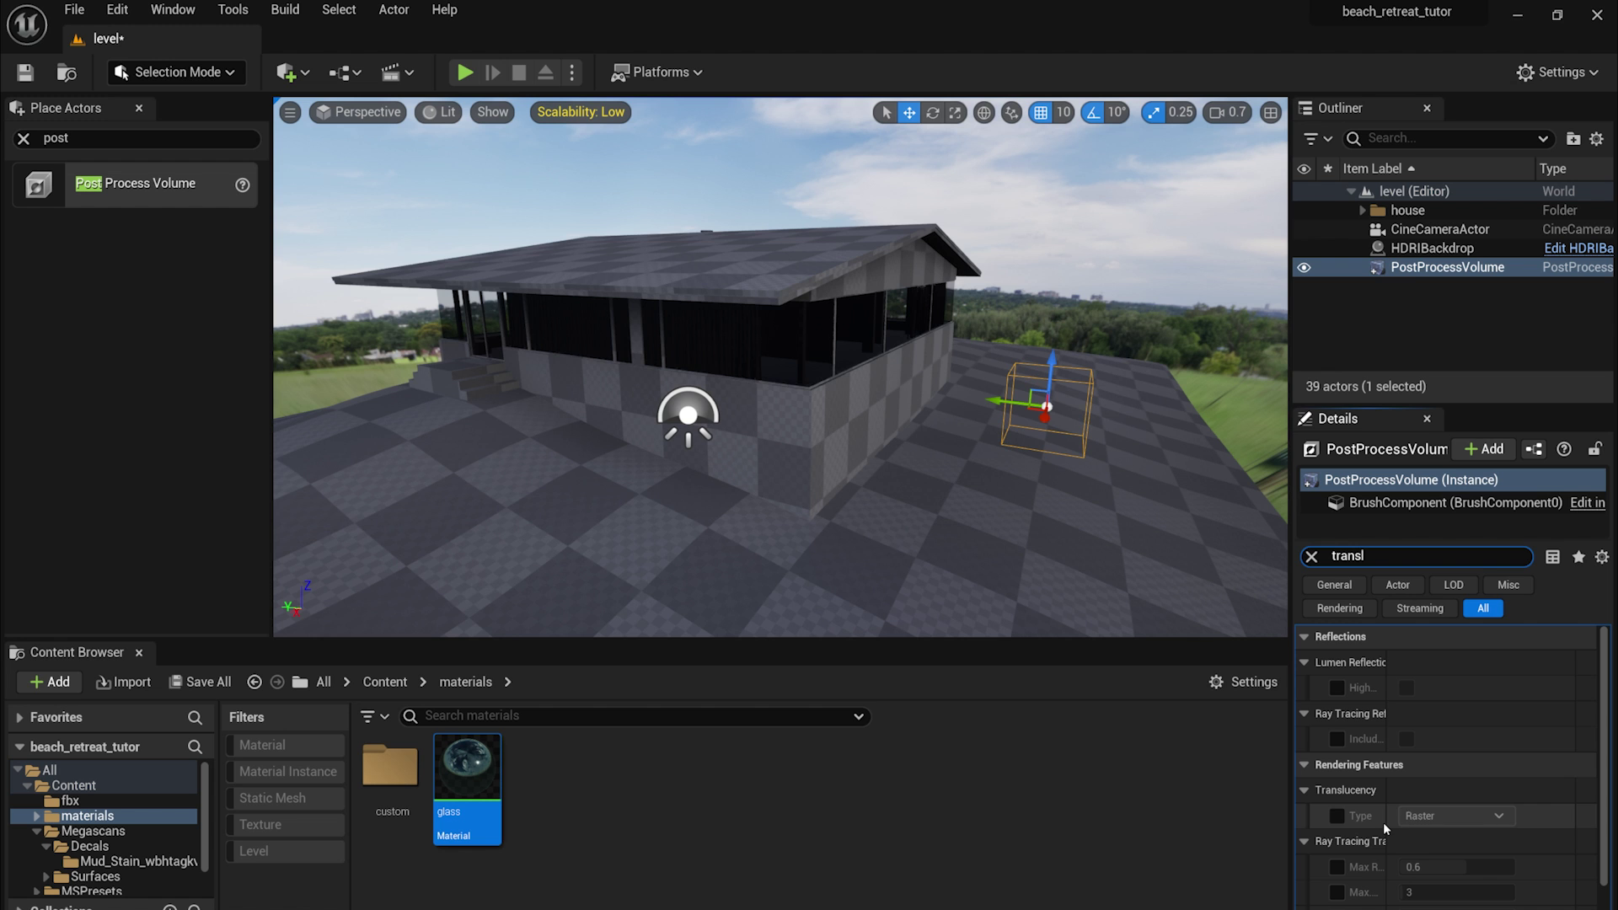
{"action": "left_click", "coordinate": [1454, 816]}
{"action": "left_click", "coordinate": [1449, 853]}
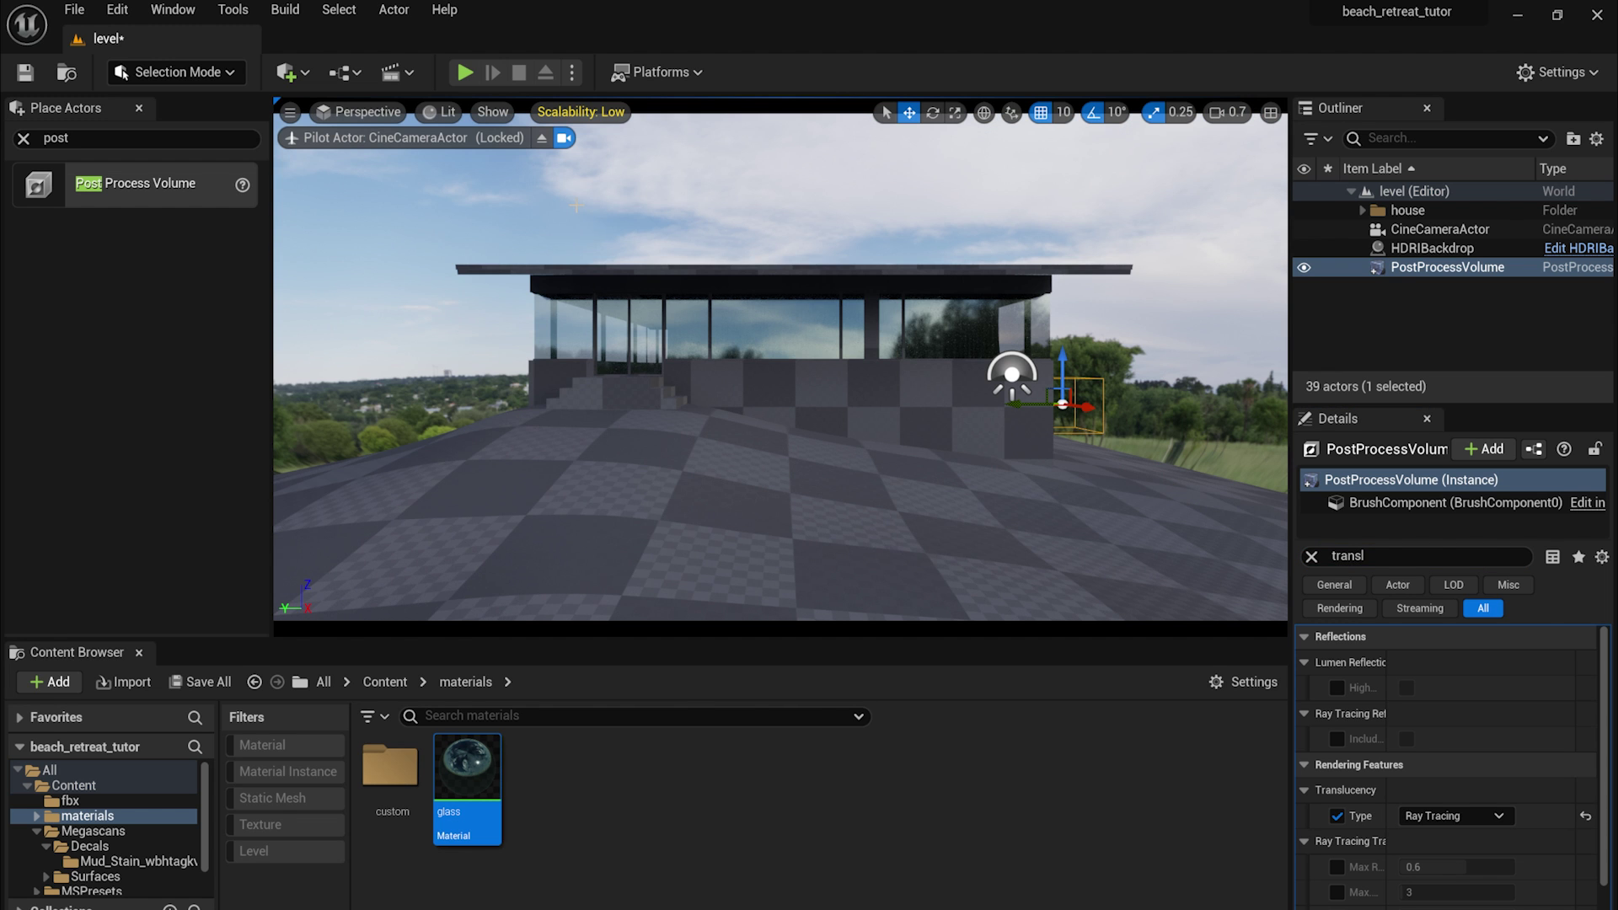
- Switch the viewport to Path Tracing to preview the glass reflections
{"action": "left_click", "coordinate": [439, 116]}
{"action": "left_click", "coordinate": [506, 389]}
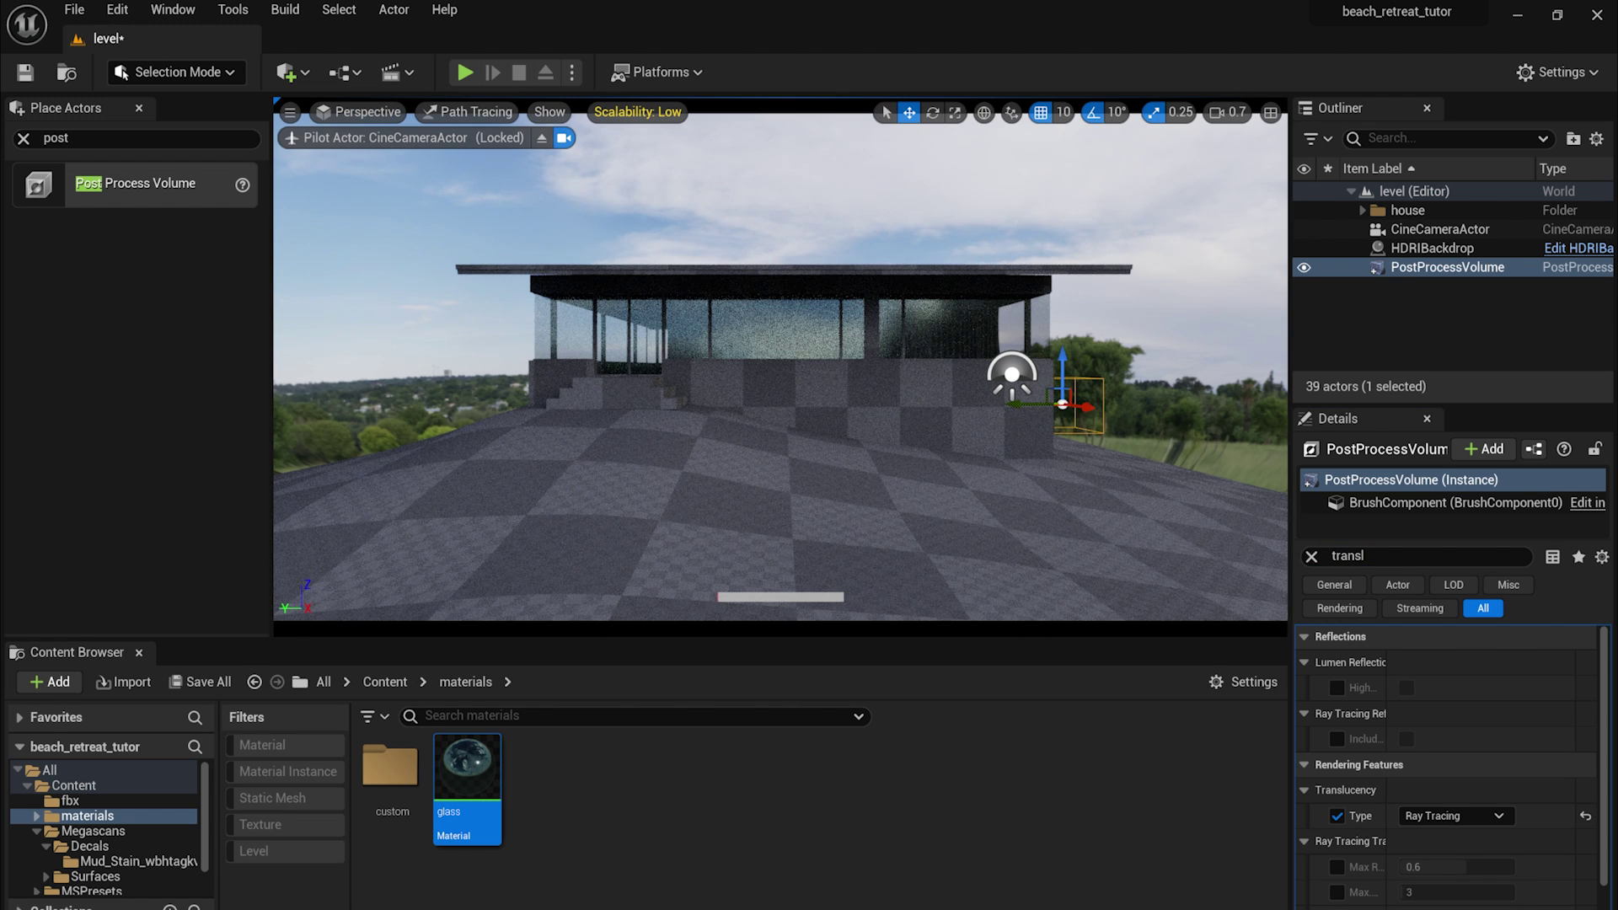
{"action": "left_click", "coordinate": [1132, 237]}
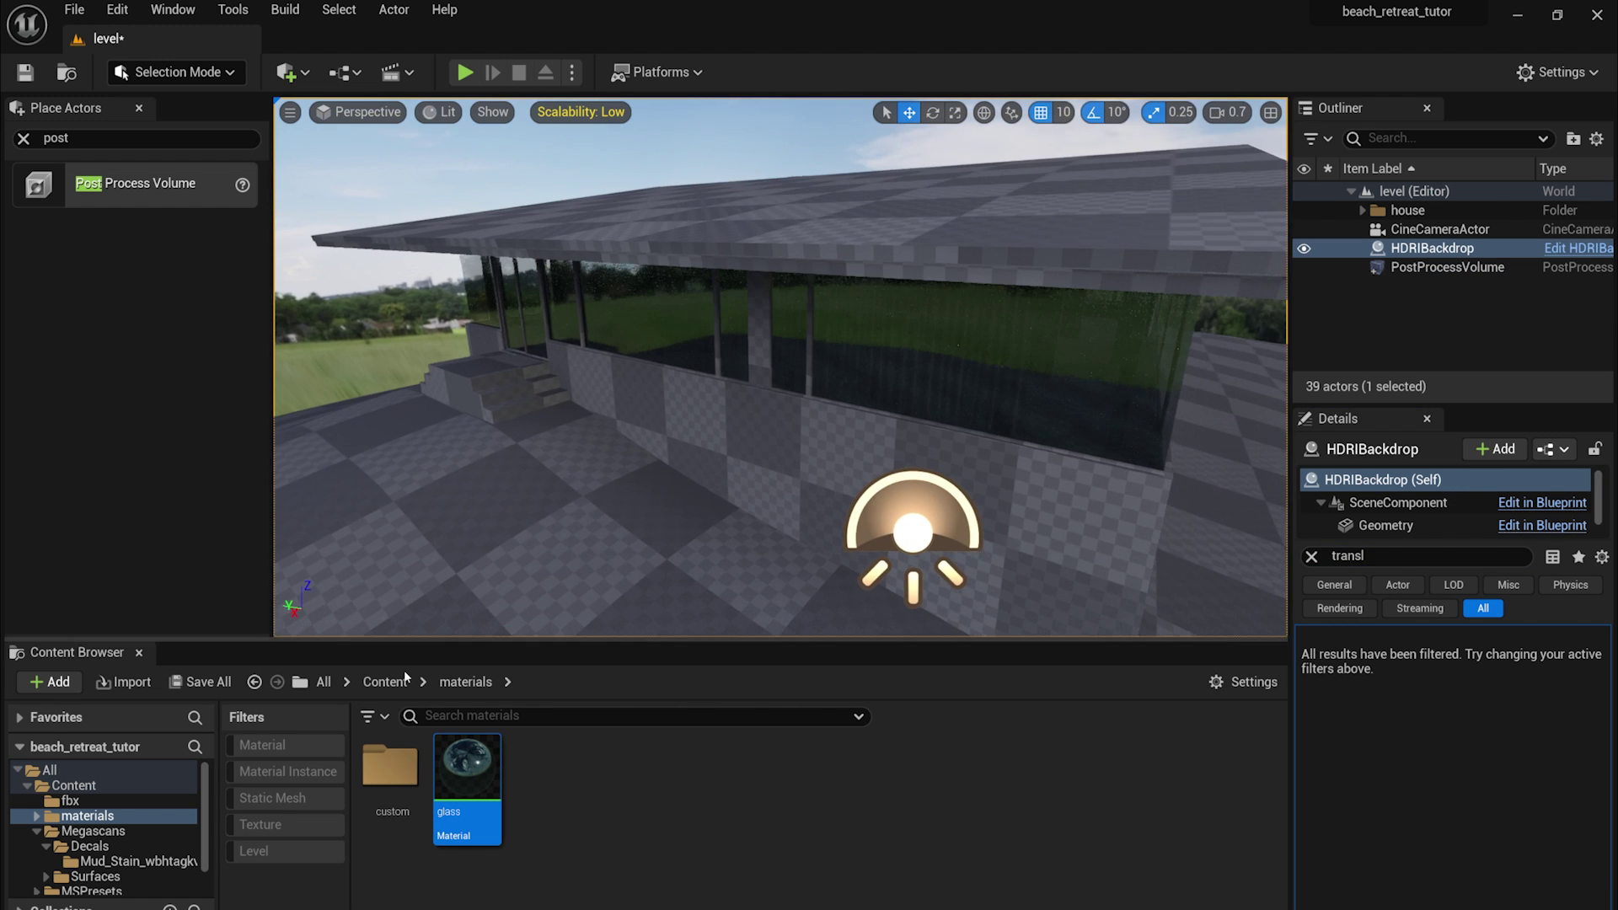
- Apply the Megascans Concrete_Wall_vhjldck surface to the house's base wall
{"action": "double_click", "coordinate": [390, 767]}
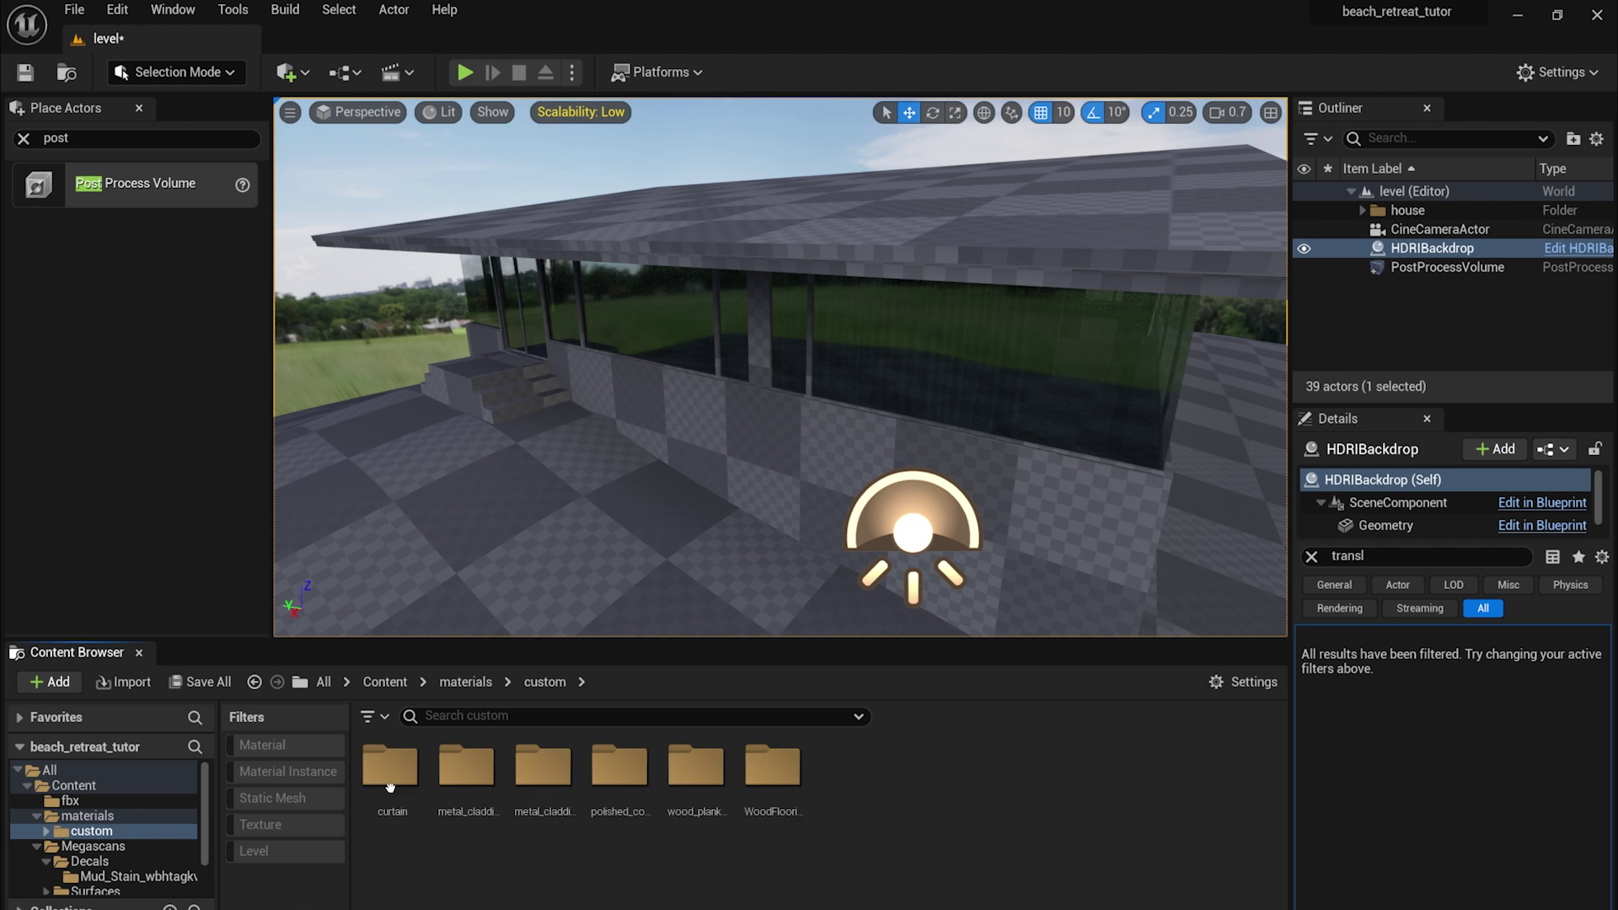
{"action": "left_click", "coordinate": [93, 846]}
{"action": "double_click", "coordinate": [466, 767]}
{"action": "double_click", "coordinate": [387, 765]}
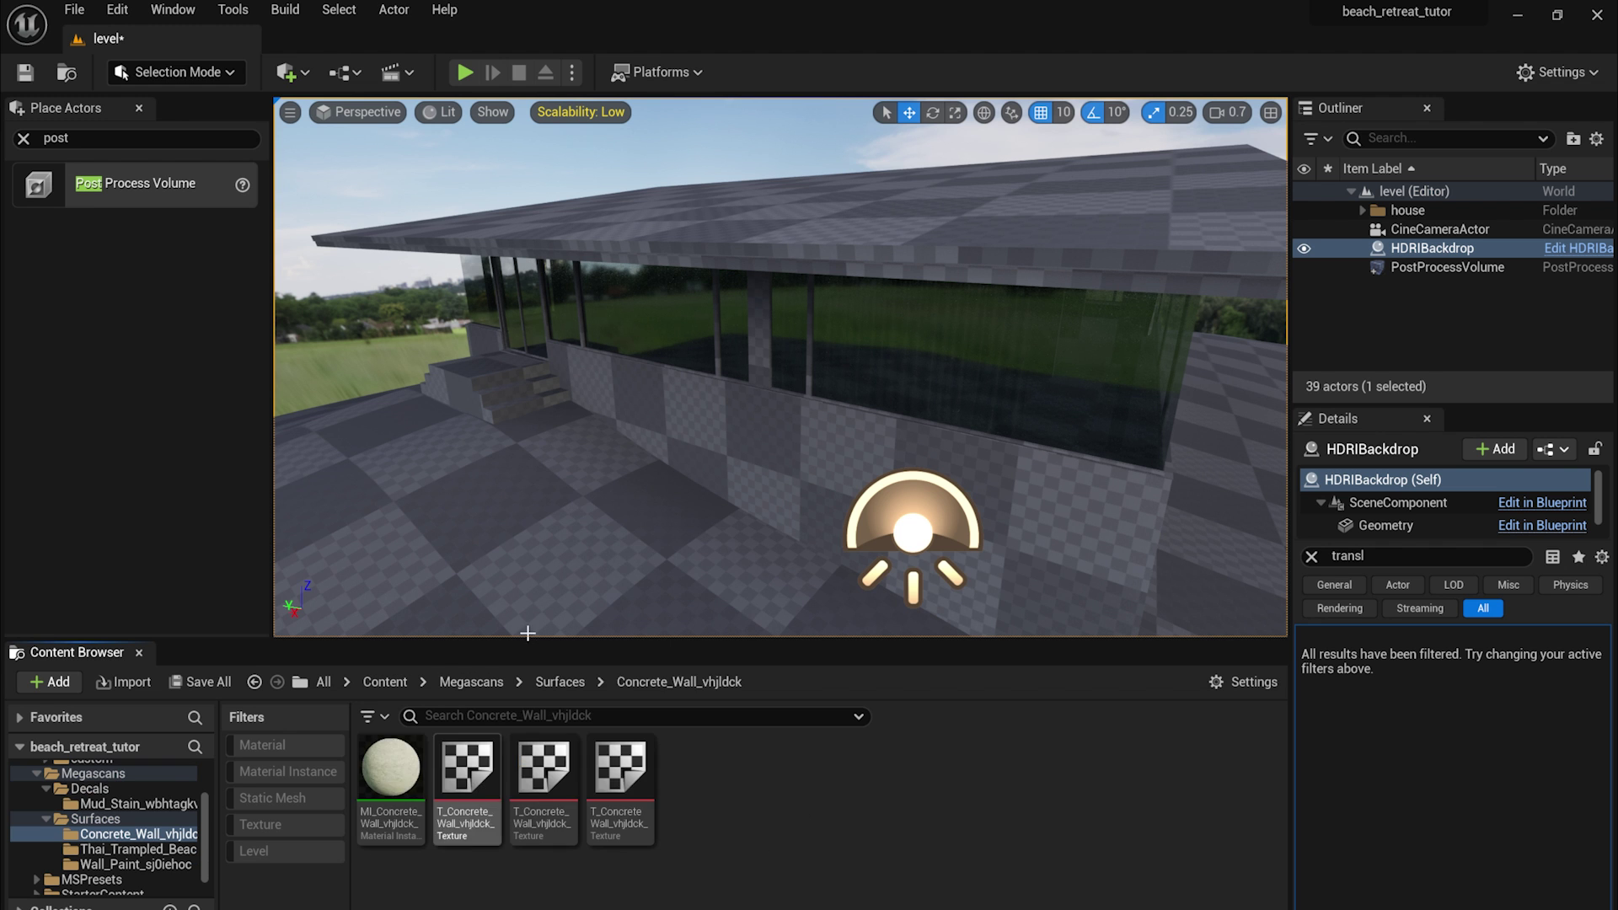
{"action": "left_click_drag", "start_coordinate": [390, 767], "coordinate": [831, 506]}
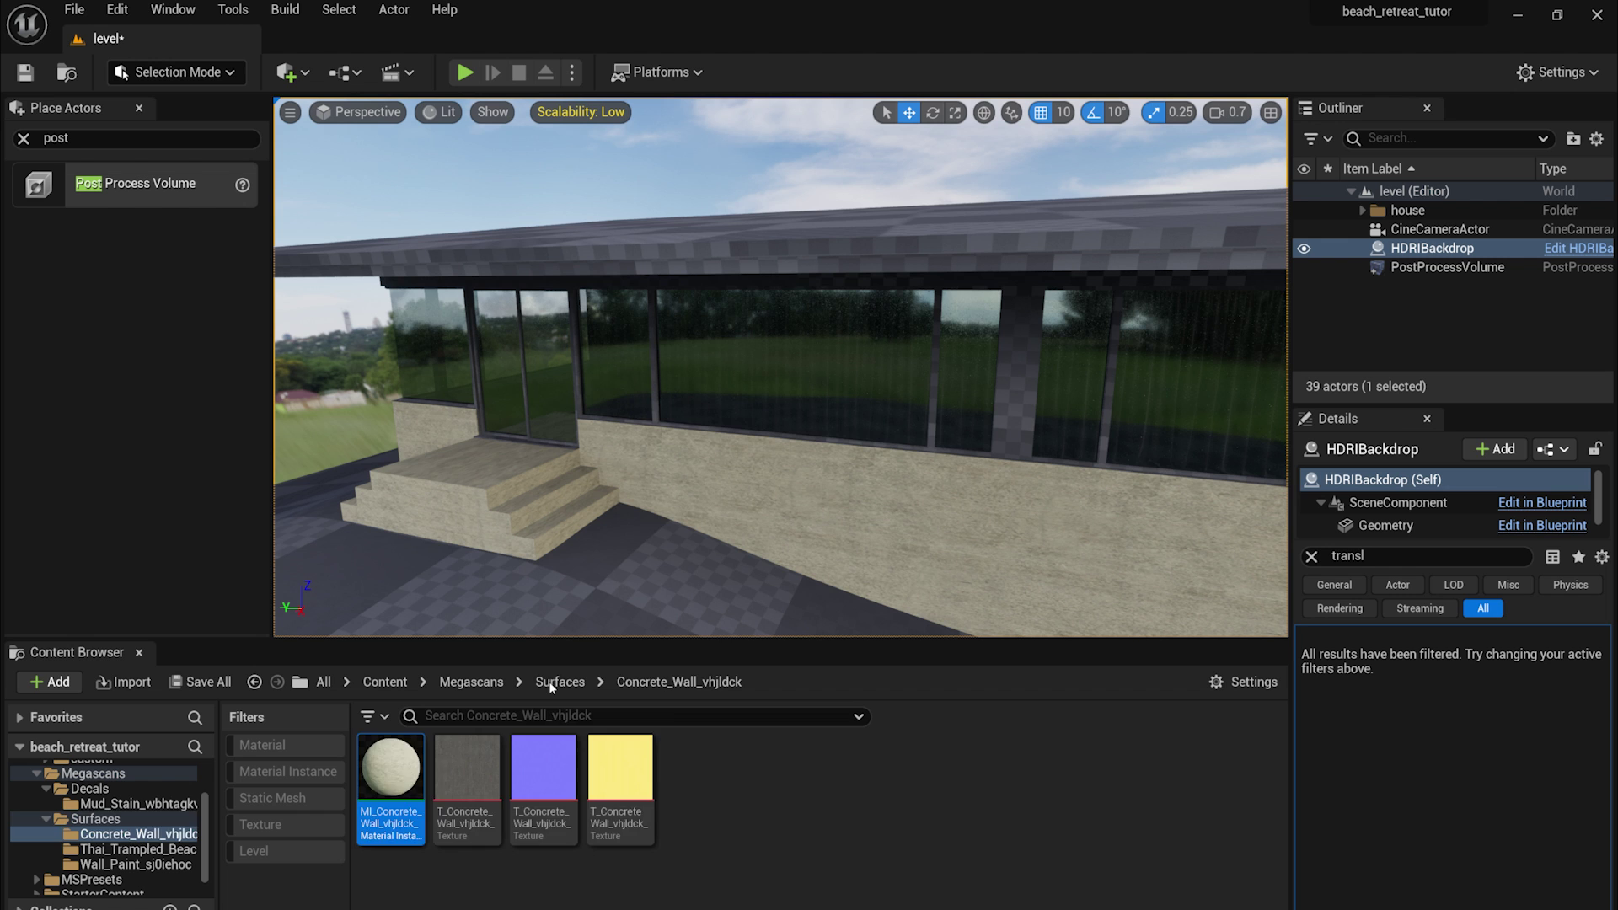
- Check the beach sand surface, apply Wall_Paint_sj0iehoc inside the house, and preview in Path Tracing
{"action": "left_click", "coordinate": [559, 682]}
{"action": "double_click", "coordinate": [466, 767]}
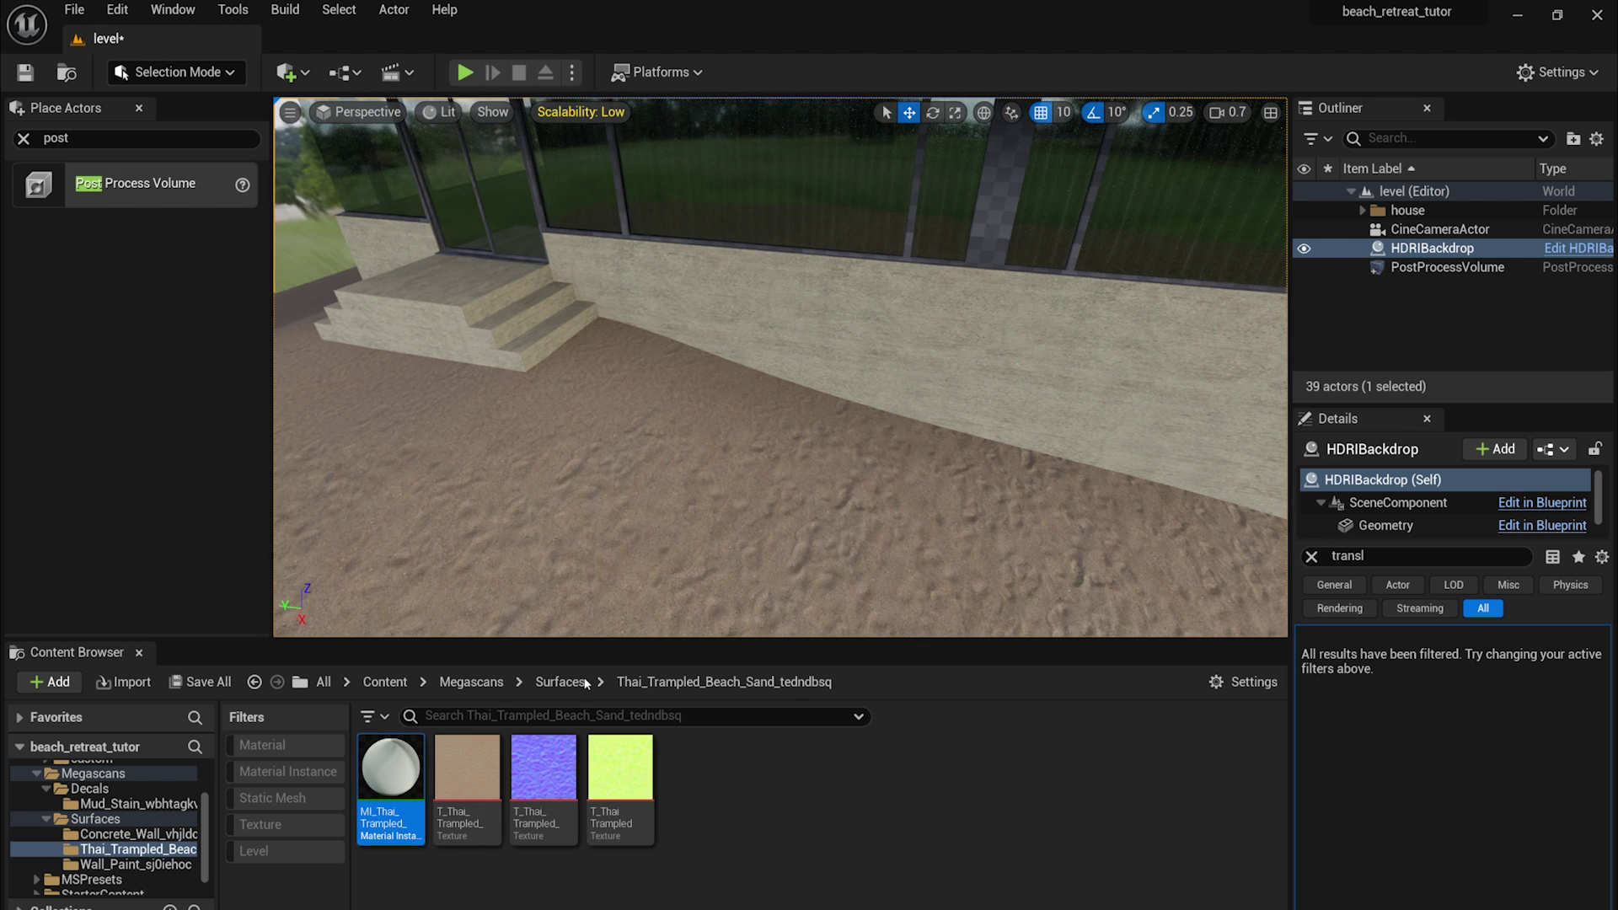
{"action": "left_click", "coordinate": [559, 682]}
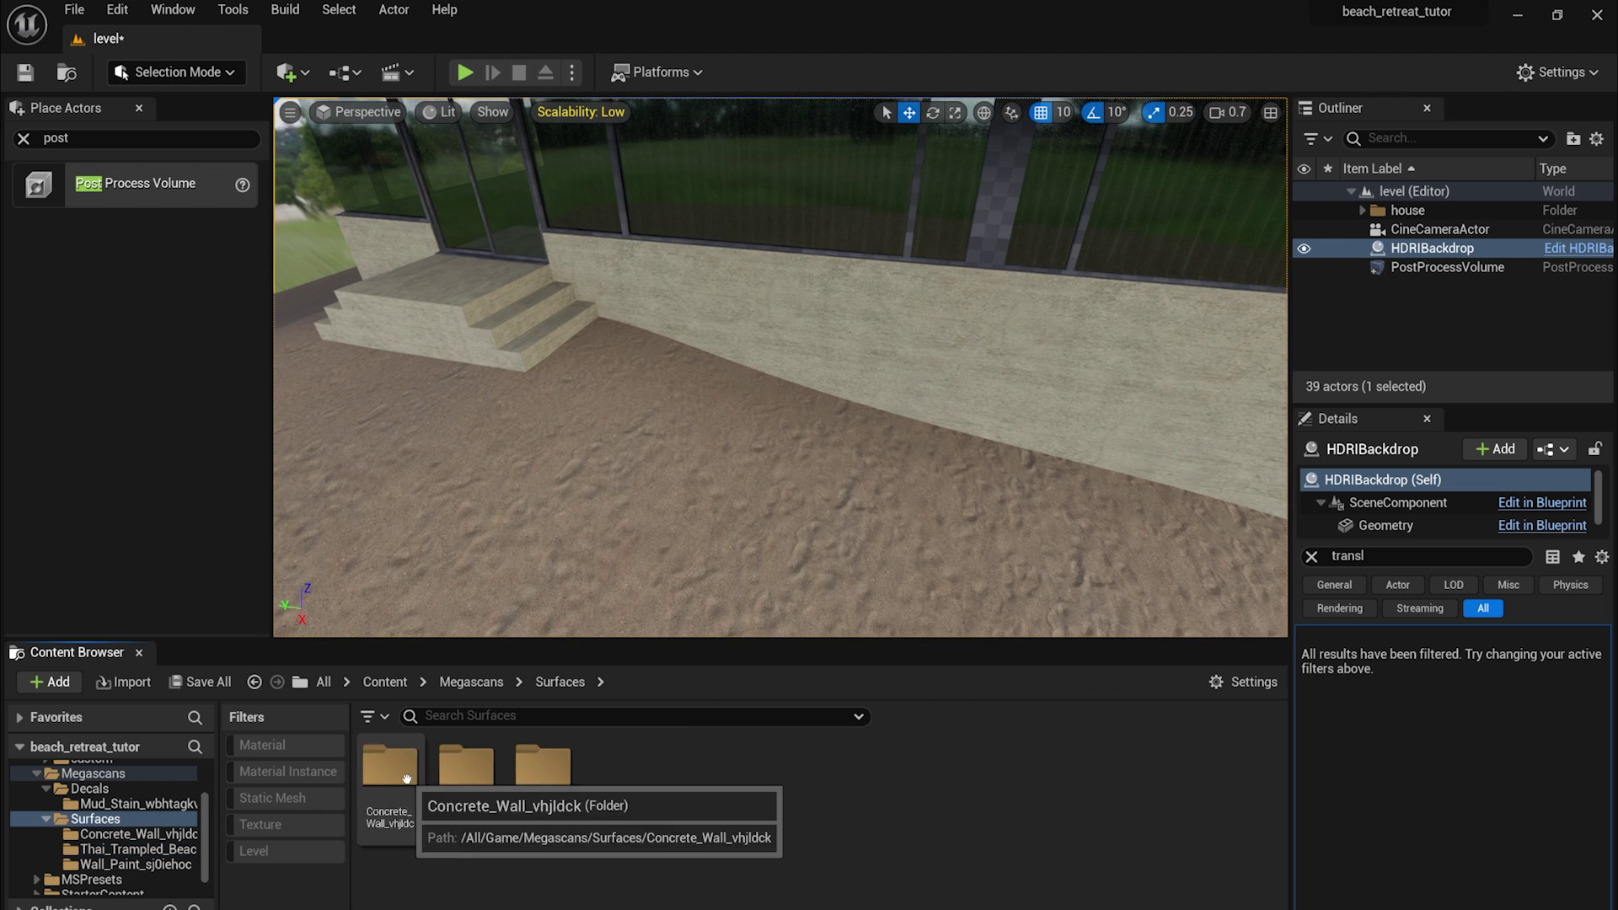
{"action": "double_click", "coordinate": [543, 767]}
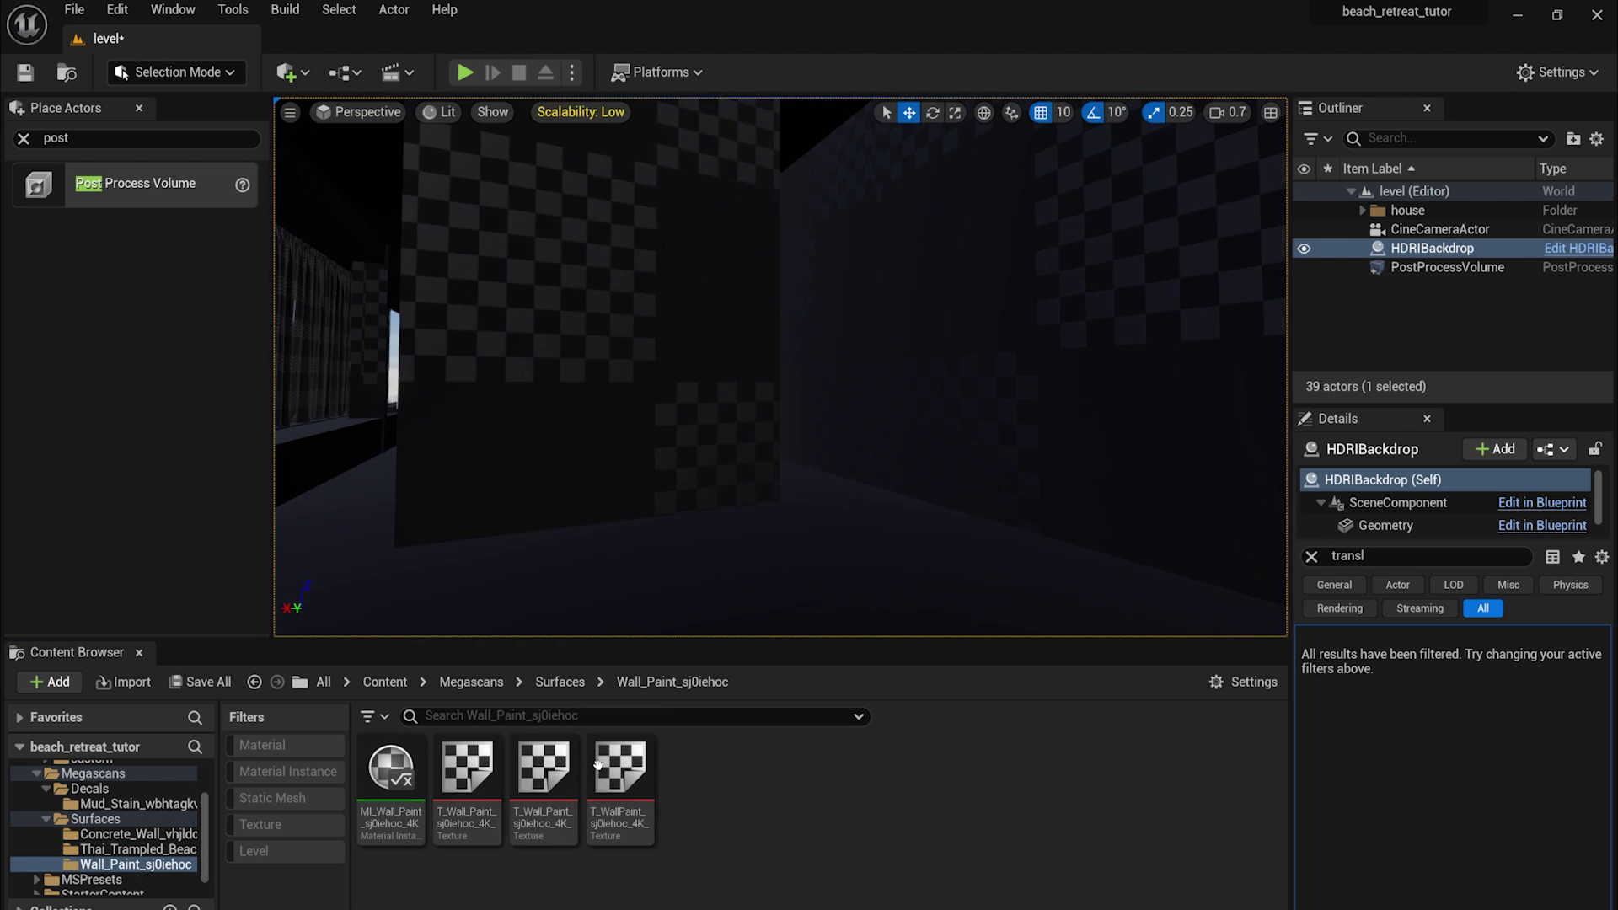
{"action": "left_click_drag", "start_coordinate": [391, 771], "coordinate": [469, 386]}
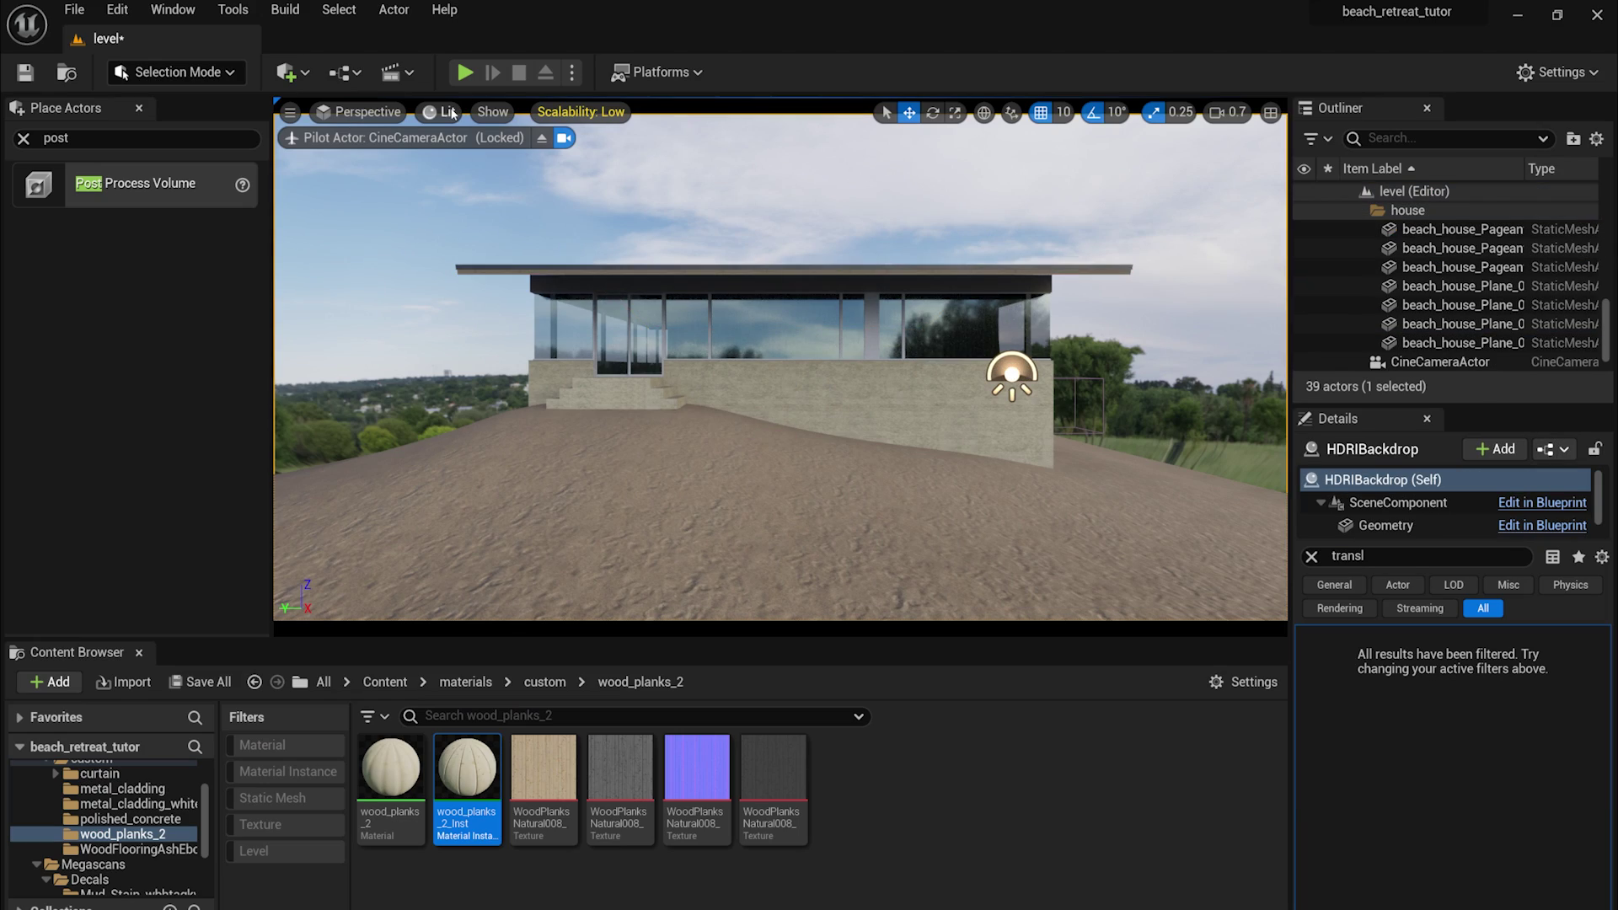
{"action": "left_click", "coordinate": [449, 112]}
{"action": "left_click", "coordinate": [497, 356]}
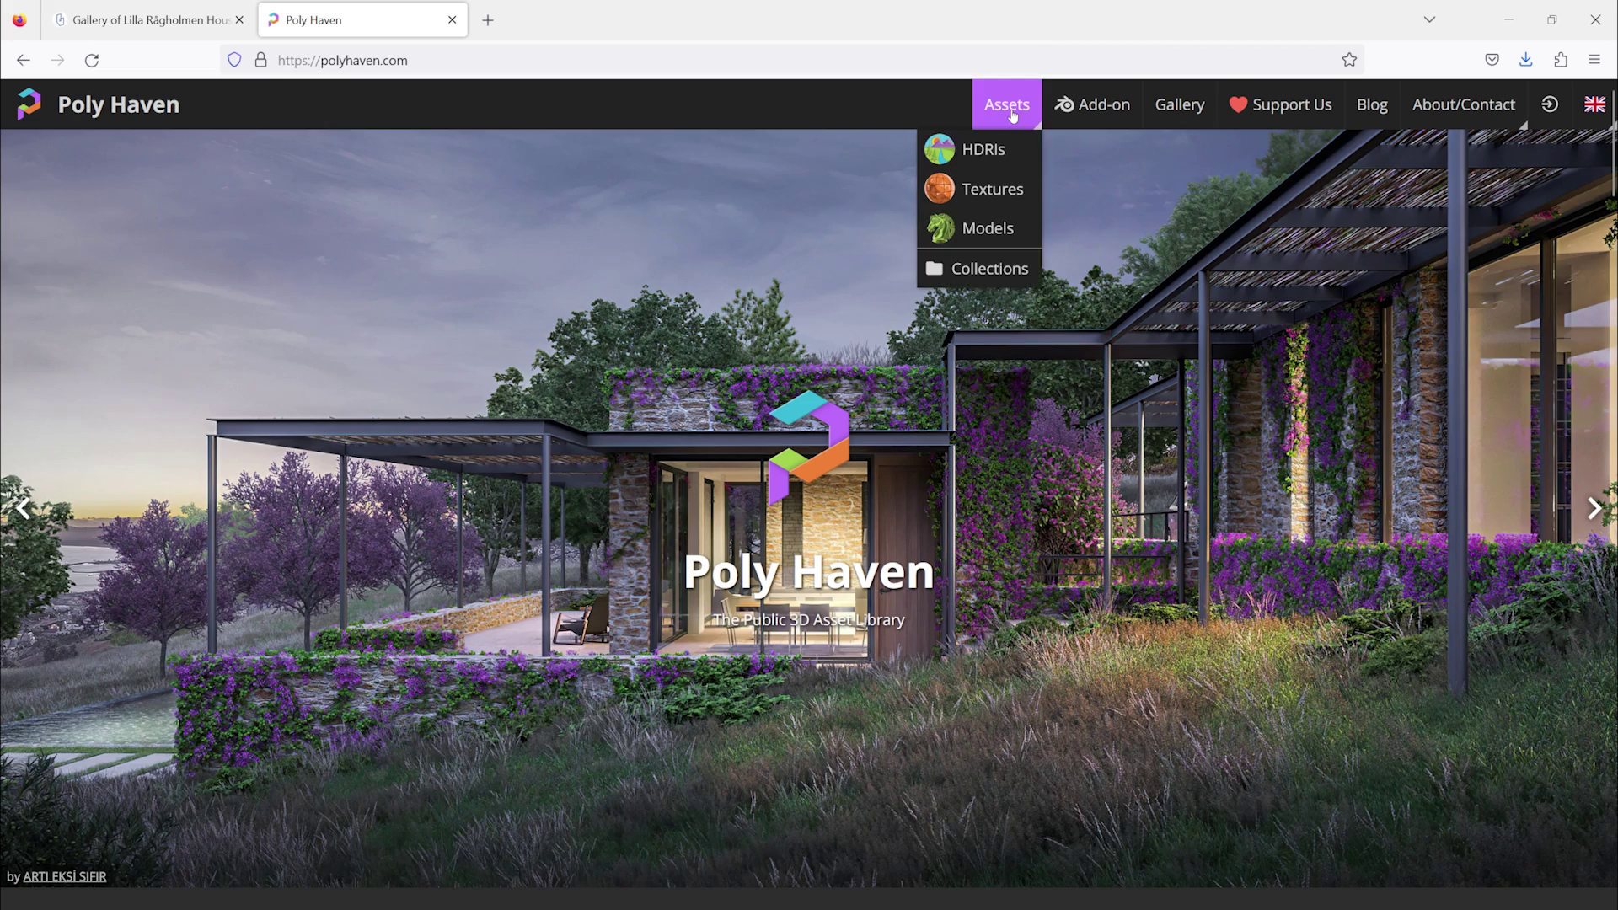
- Filter Poly Haven's HDRI collection to Outdoor > Overcast skies
{"action": "left_click", "coordinate": [983, 144]}
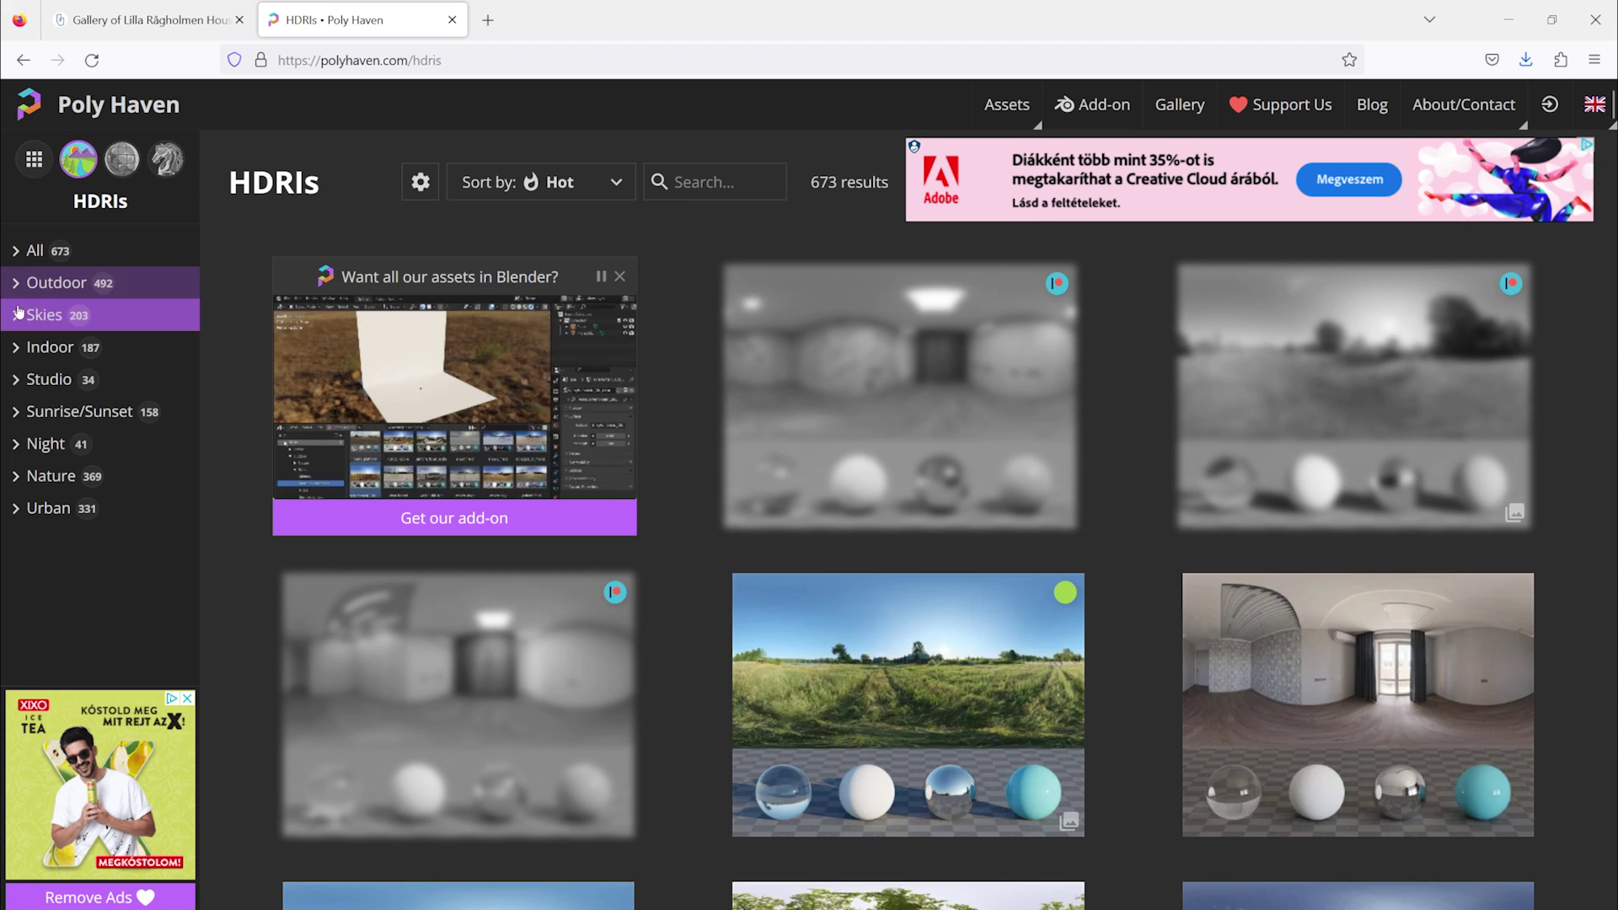
{"action": "left_click", "coordinate": [15, 285]}
{"action": "left_click", "coordinate": [59, 642]}
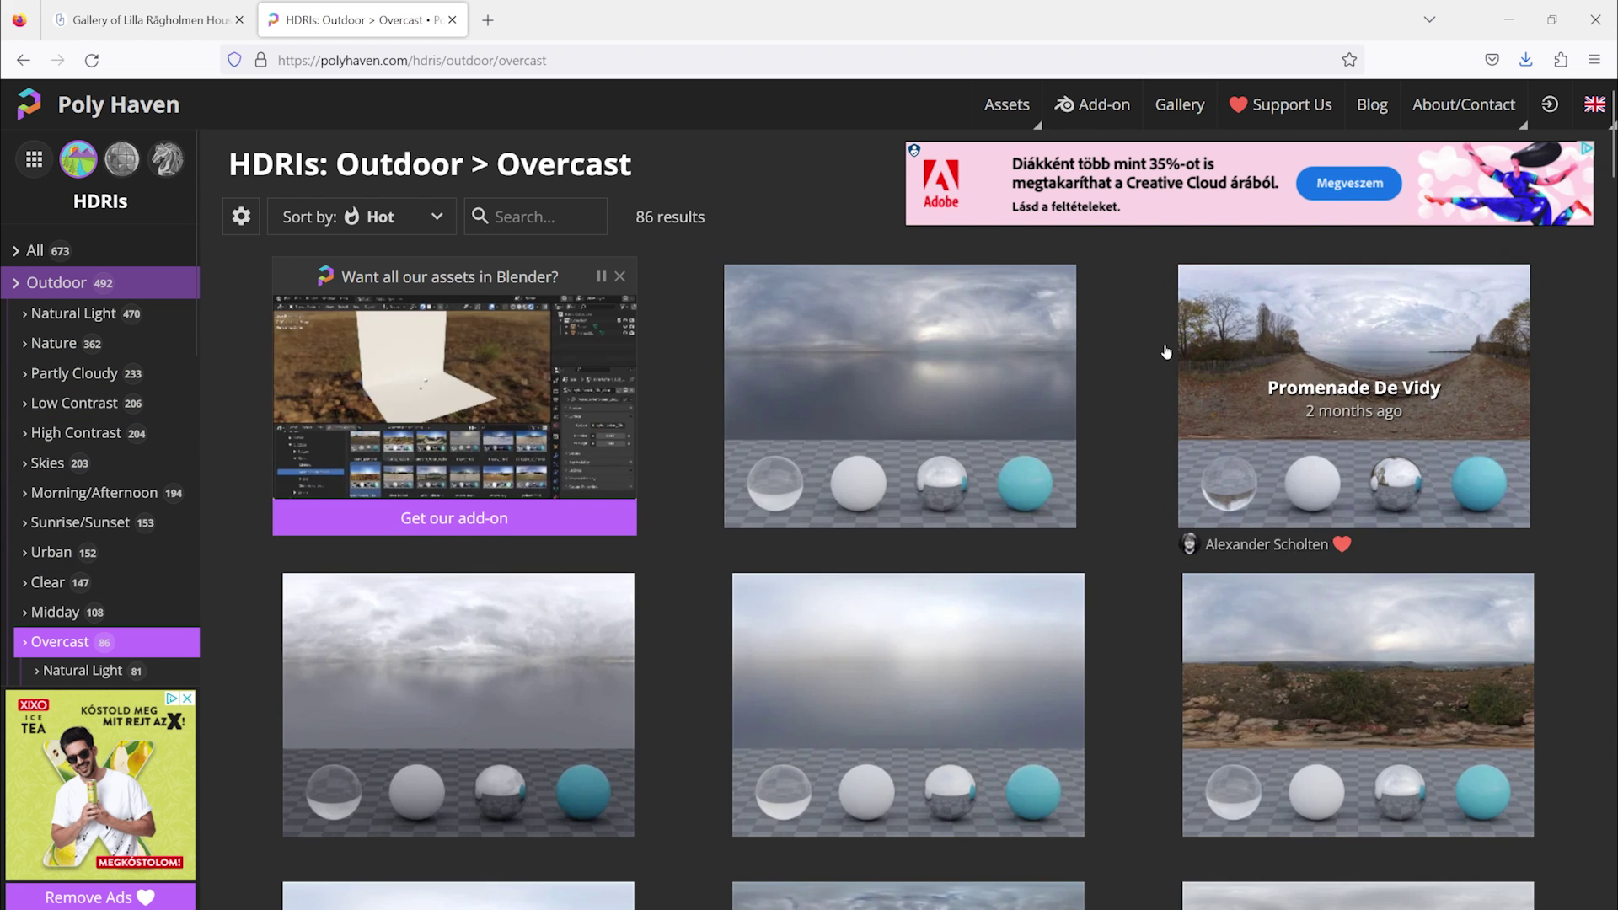
- Set kloppenheim_01_8k as the HDRI Backdrop's sky cubemap
{"action": "scroll", "coordinate": [988, 548], "scroll_direction": "down", "scroll_amount": 2}
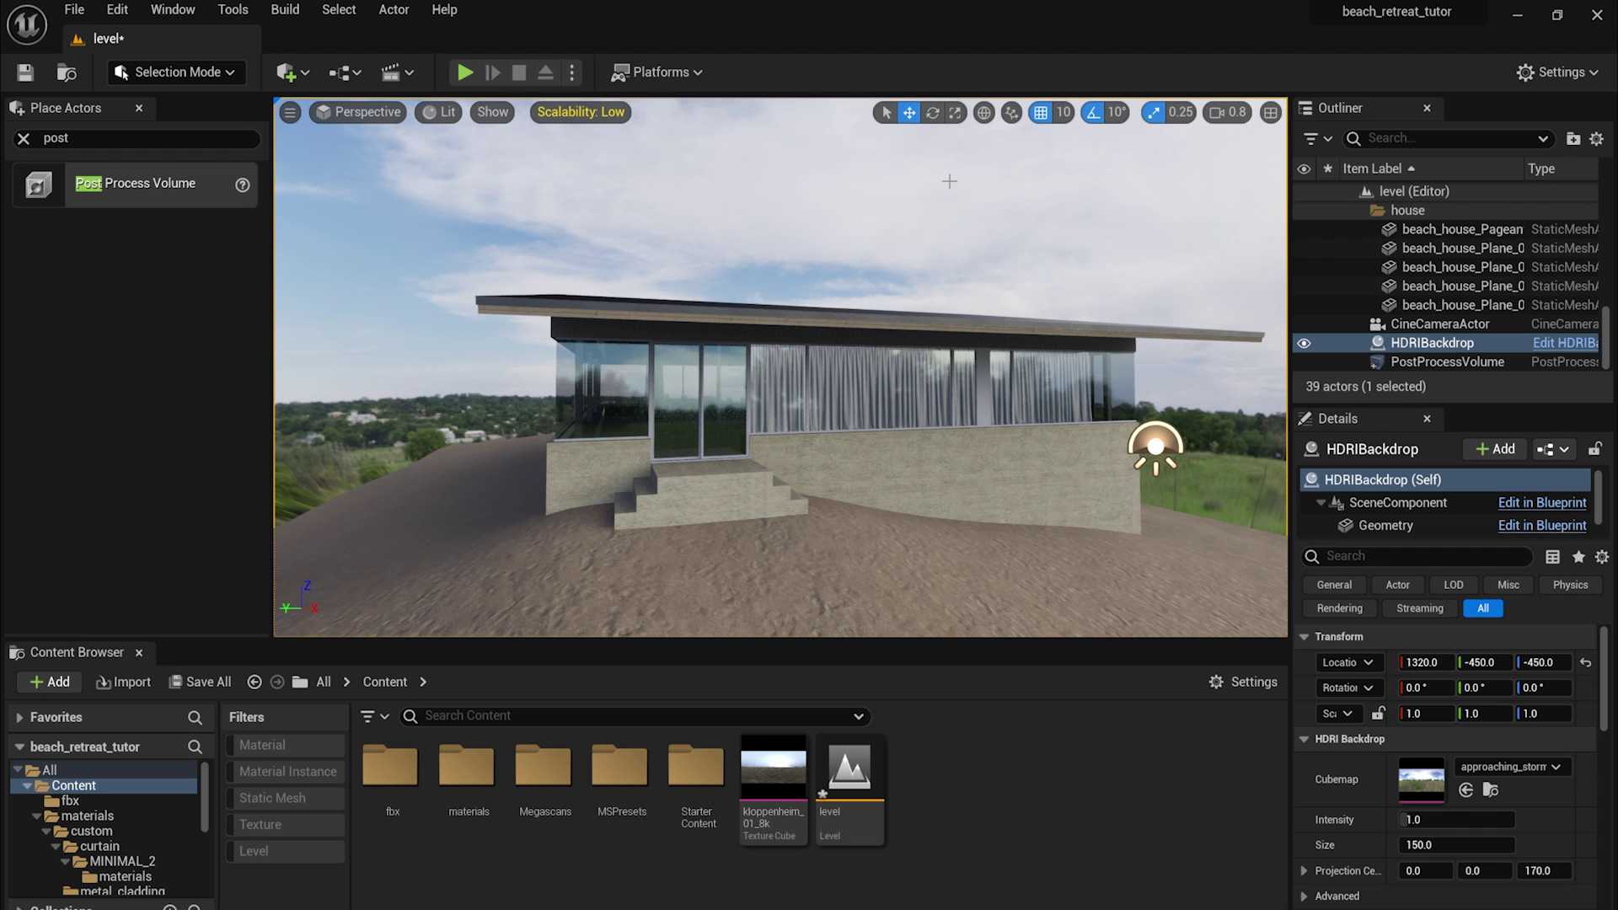
{"action": "left_click_drag", "start_coordinate": [772, 768], "coordinate": [1415, 777]}
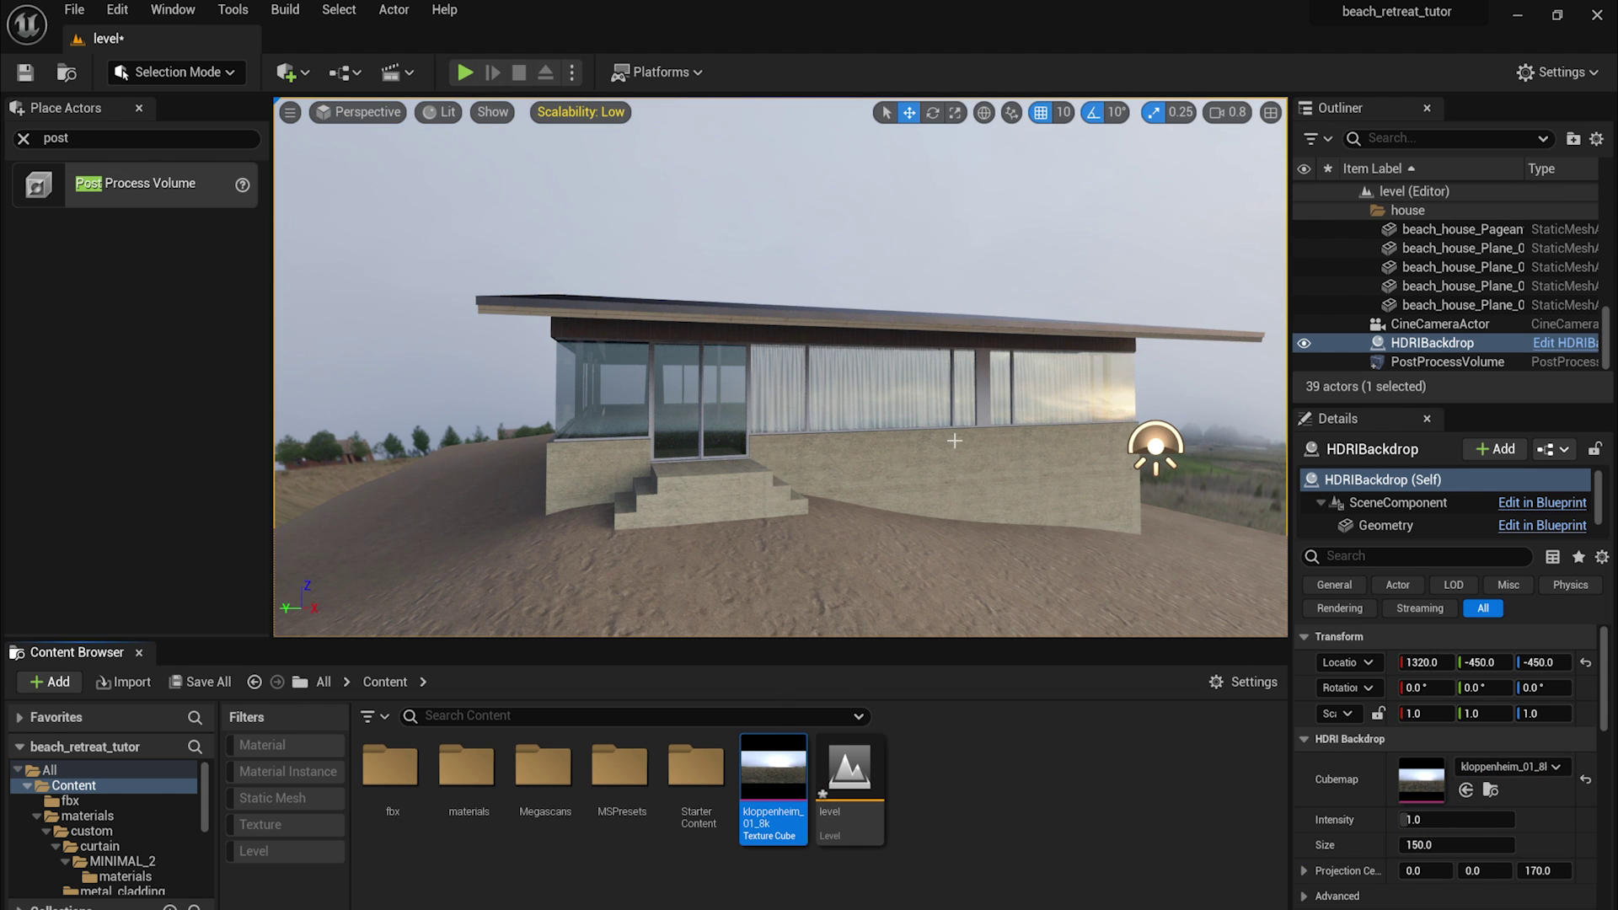
{"action": "right_click_drag", "start_coordinate": [953, 440], "coordinate": [826, 450]}
{"action": "key", "text": "d"}
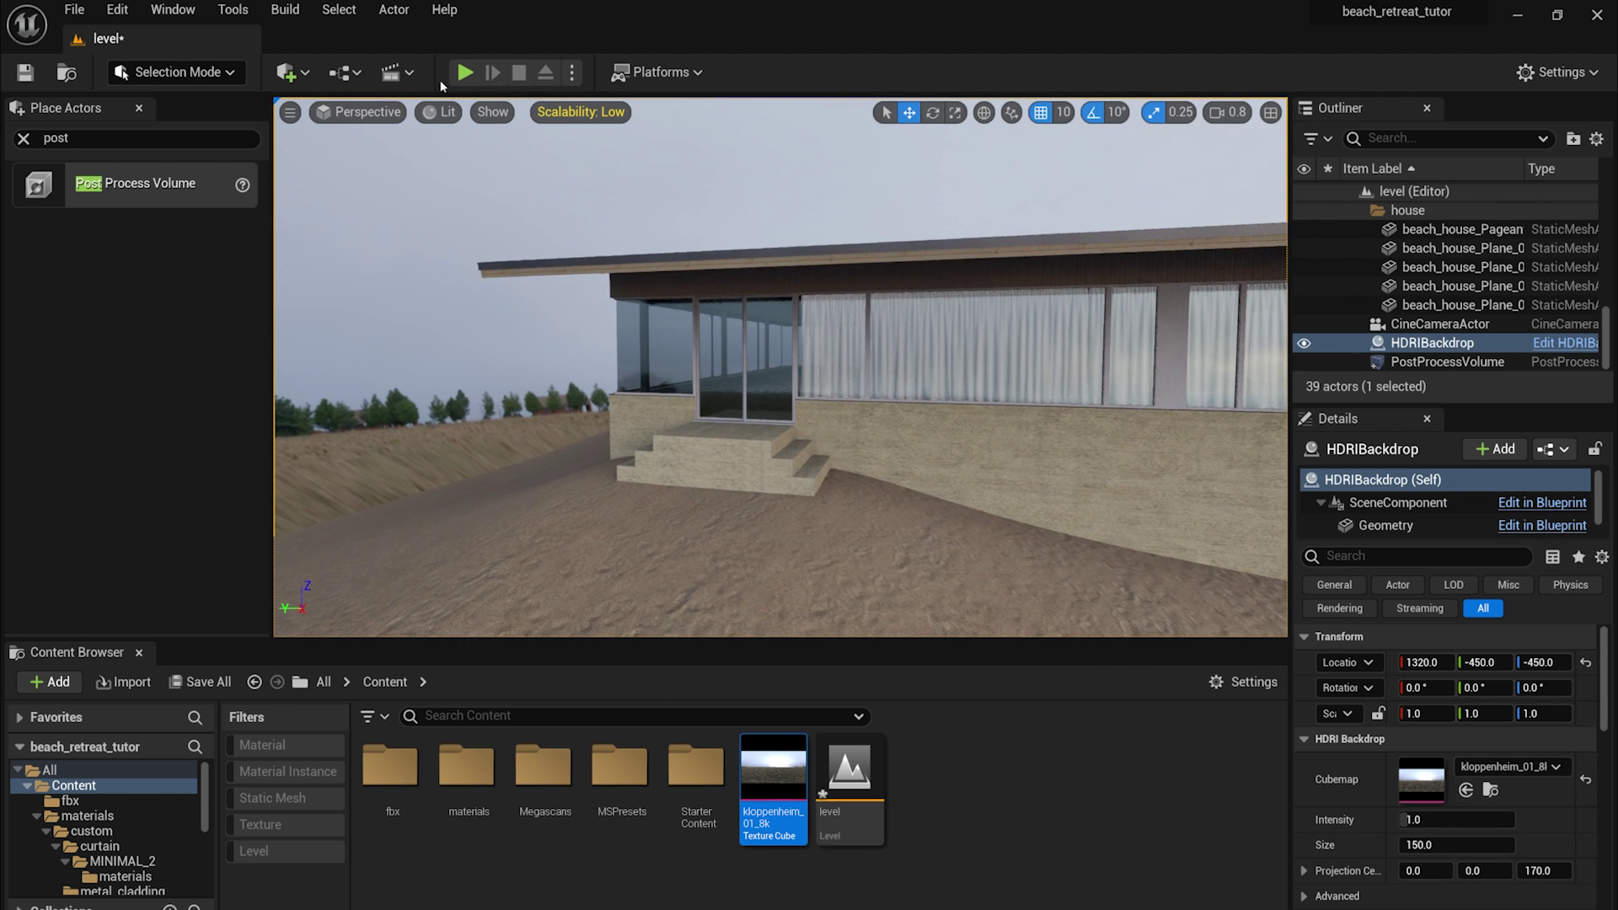
- View through the CineCameraActor, rotate the HDRI sky and set its size to 200
{"action": "left_click", "coordinate": [357, 113]}
{"action": "left_click", "coordinate": [421, 328]}
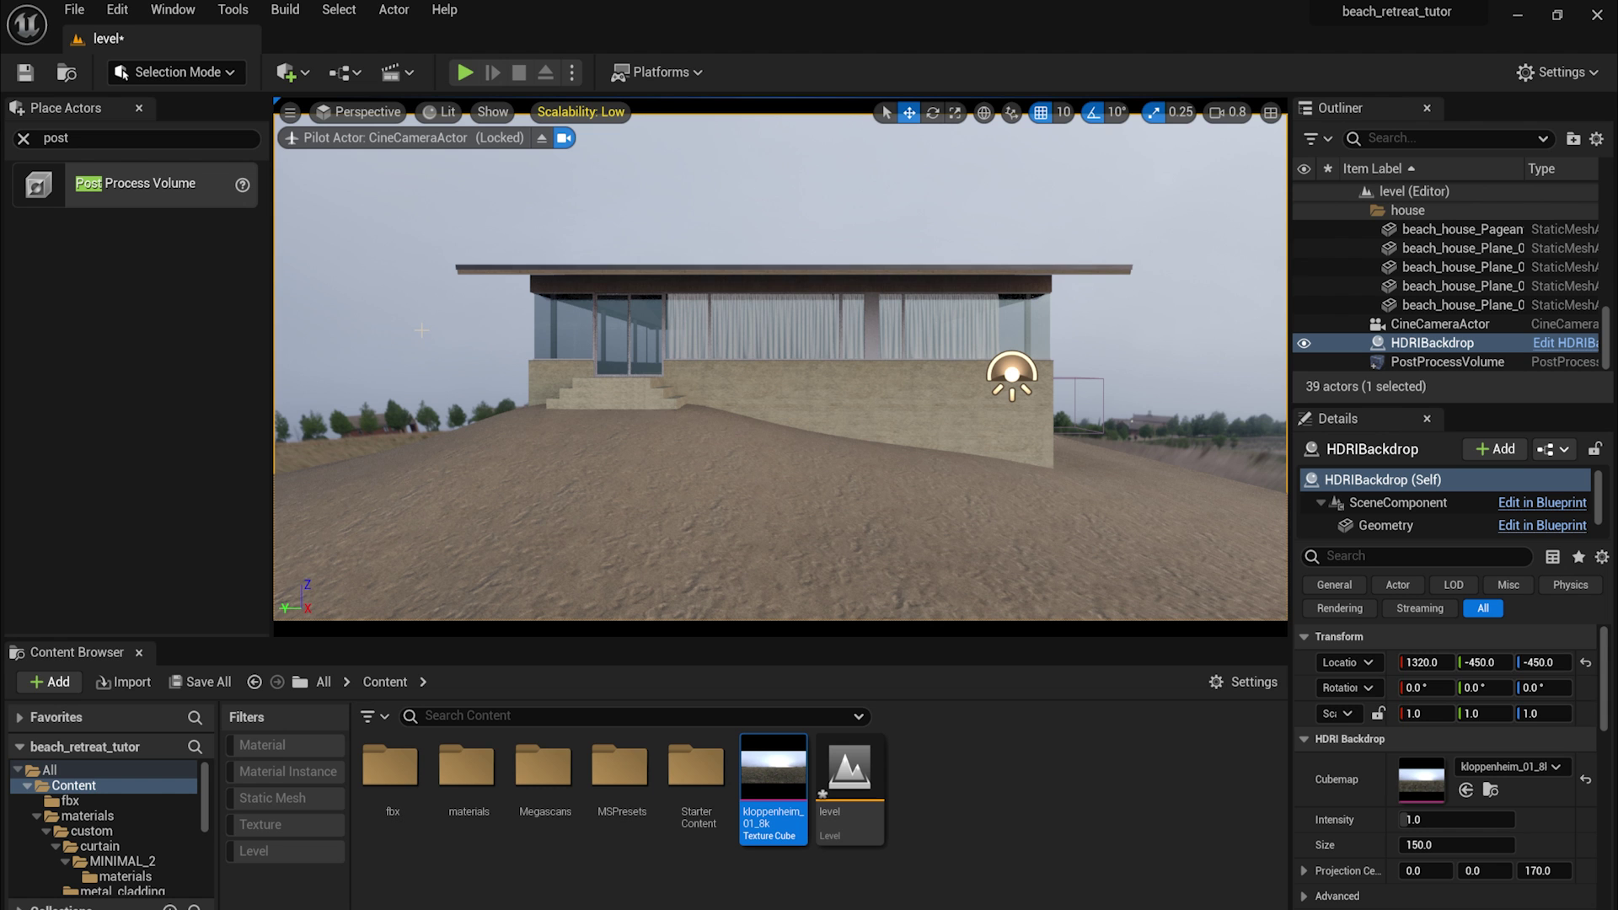
{"action": "left_click_drag", "start_coordinate": [1542, 688], "coordinate": [1593, 687]}
{"action": "mouse_move", "coordinate": [1439, 844]}
{"action": "left_mouse_down"}
{"action": "mouse_move", "coordinate": [1470, 844]}
{"action": "mouse_move", "coordinate": [1441, 845]}
{"action": "left_mouse_up"}
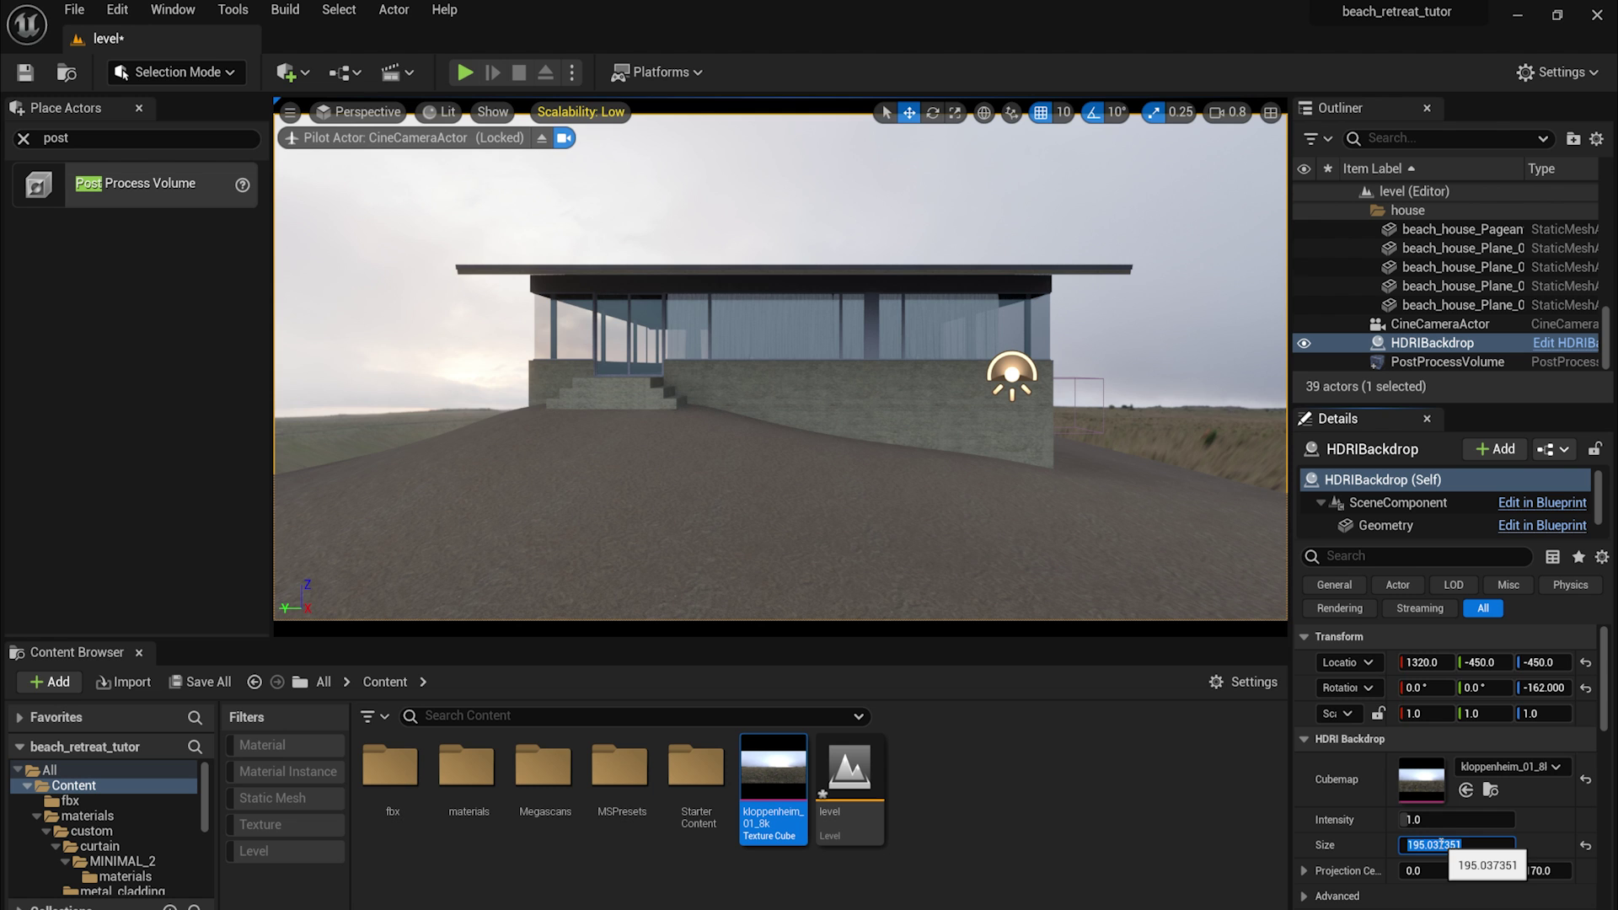
{"action": "type", "text": "200"}
{"action": "key", "text": "Return"}
{"action": "left_click_drag", "start_coordinate": [1542, 688], "coordinate": [1449, 686]}
- Raise the HDRI intensity to 2 and move the cine camera closer to the house
{"action": "left_click", "coordinate": [1431, 822]}
{"action": "type", "text": "2"}
{"action": "key", "text": "Return"}
{"action": "left_click", "coordinate": [1440, 324]}
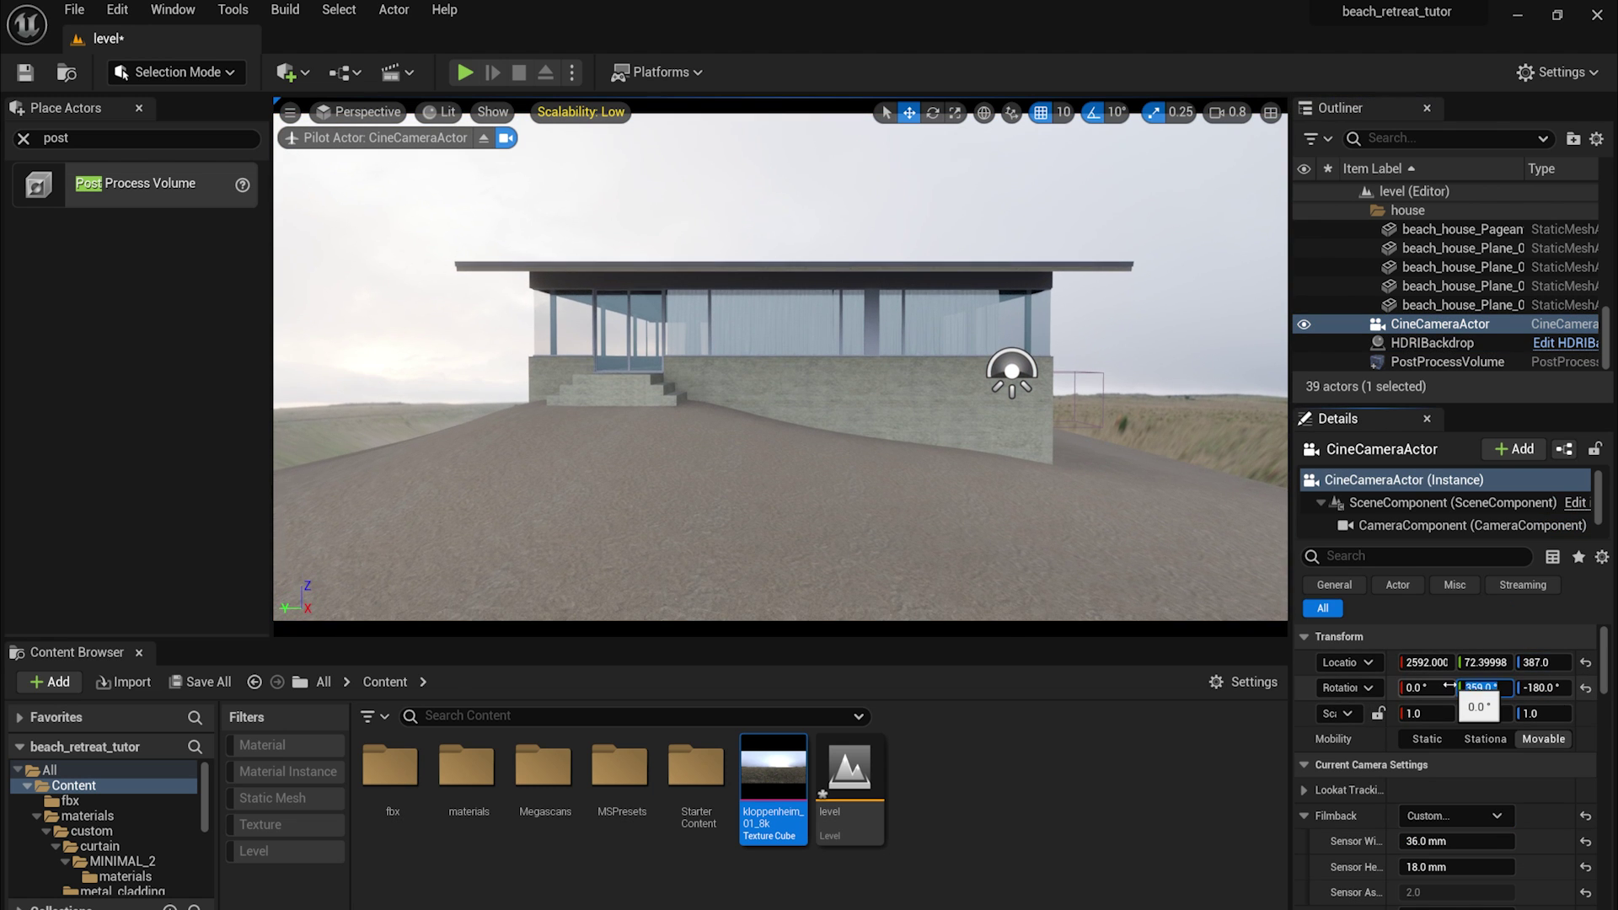
{"action": "middle_click_drag", "start_coordinate": [943, 432], "coordinate": [919, 423]}
{"action": "scroll", "coordinate": [943, 431], "scroll_direction": "up", "scroll_amount": 3}
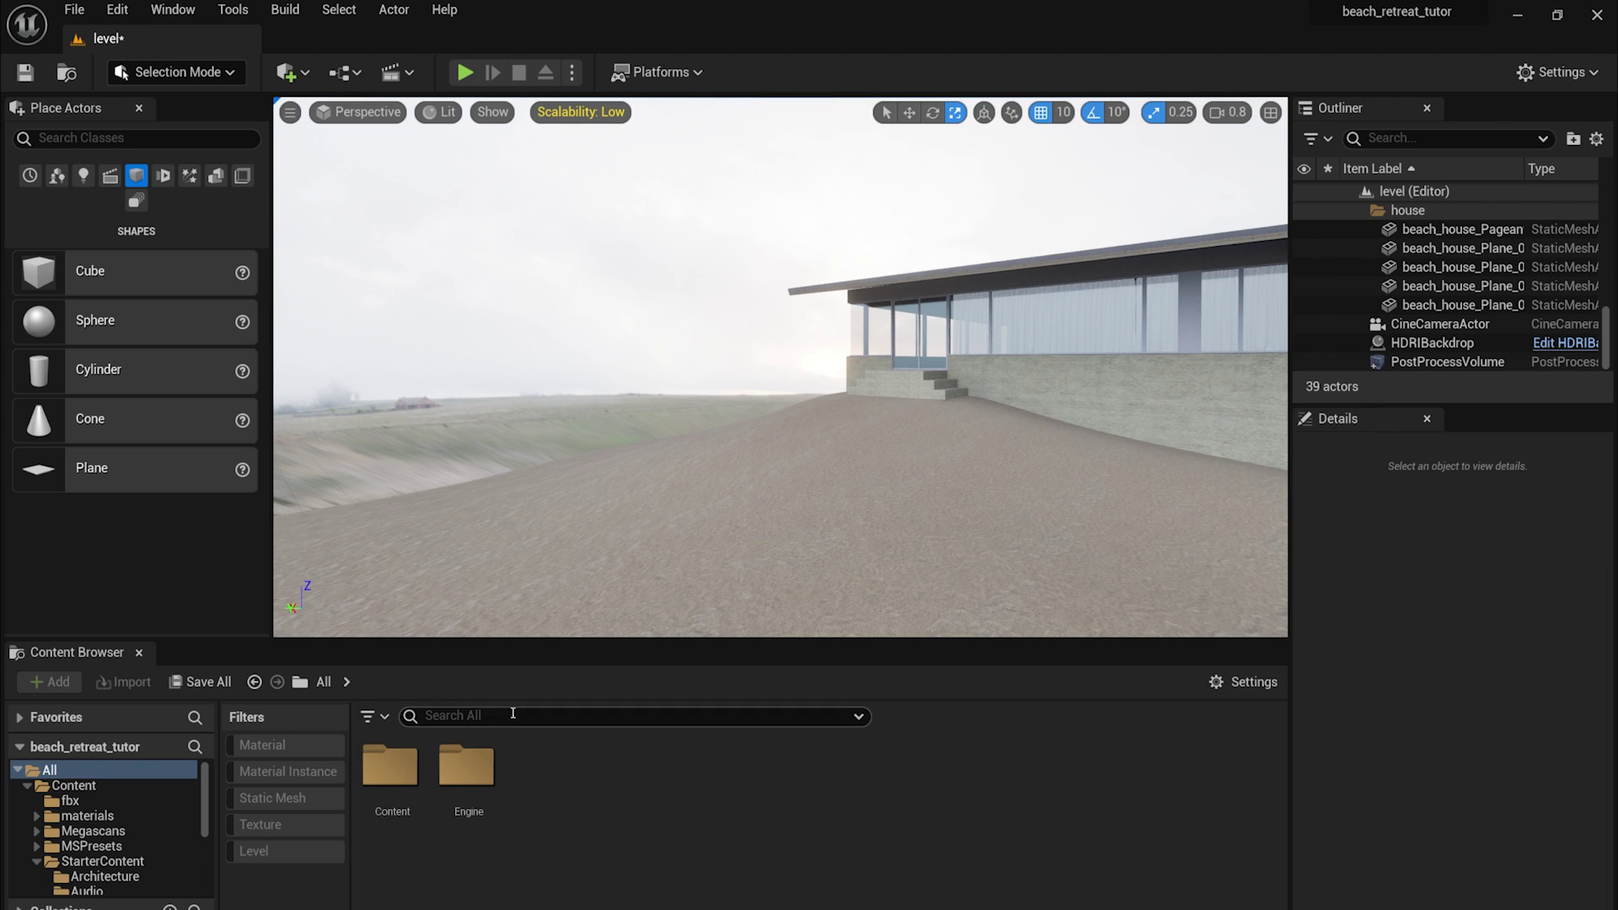
- Place a plane, scale it uniformly to 27 and apply the M_Water material
{"action": "left_click", "coordinate": [513, 714]}
{"action": "type", "text": "water"}
{"action": "left_click", "coordinate": [477, 774]}
{"action": "left_click_drag", "start_coordinate": [71, 469], "coordinate": [809, 493]}
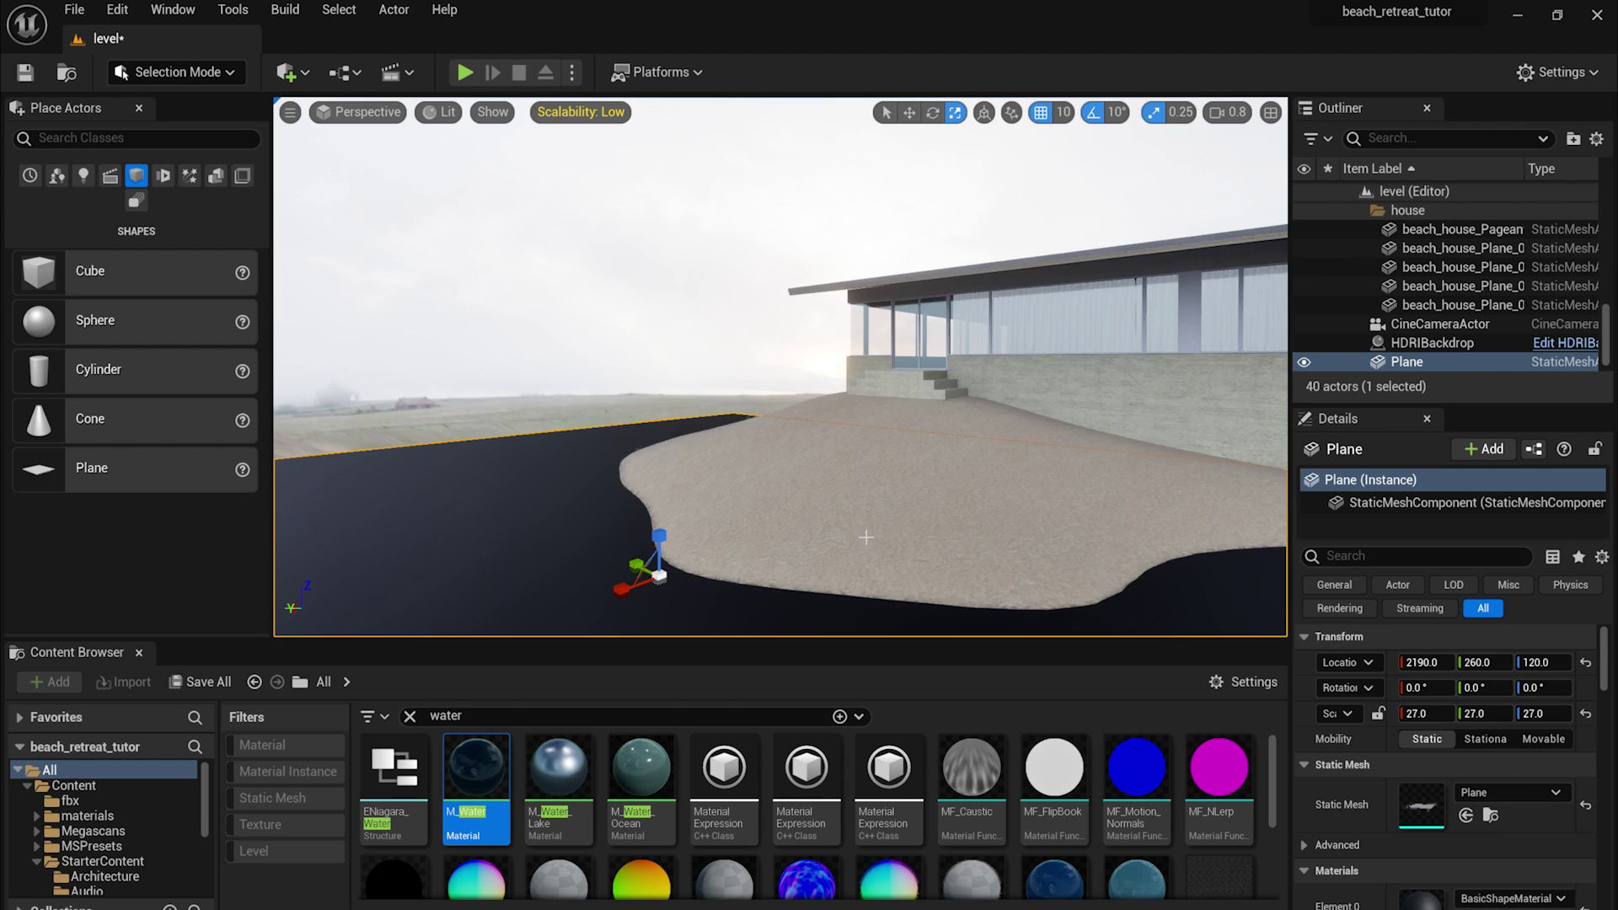
{"action": "scroll", "coordinate": [659, 573], "scroll_direction": "down", "scroll_amount": 5}
{"action": "left_click_drag", "start_coordinate": [476, 769], "coordinate": [518, 564]}
{"action": "right_click_drag", "start_coordinate": [556, 531], "coordinate": [758, 505]}
- Shift the water plane along X and lower it below the sand, checking through the CineCameraActor
{"action": "key", "text": "w"}
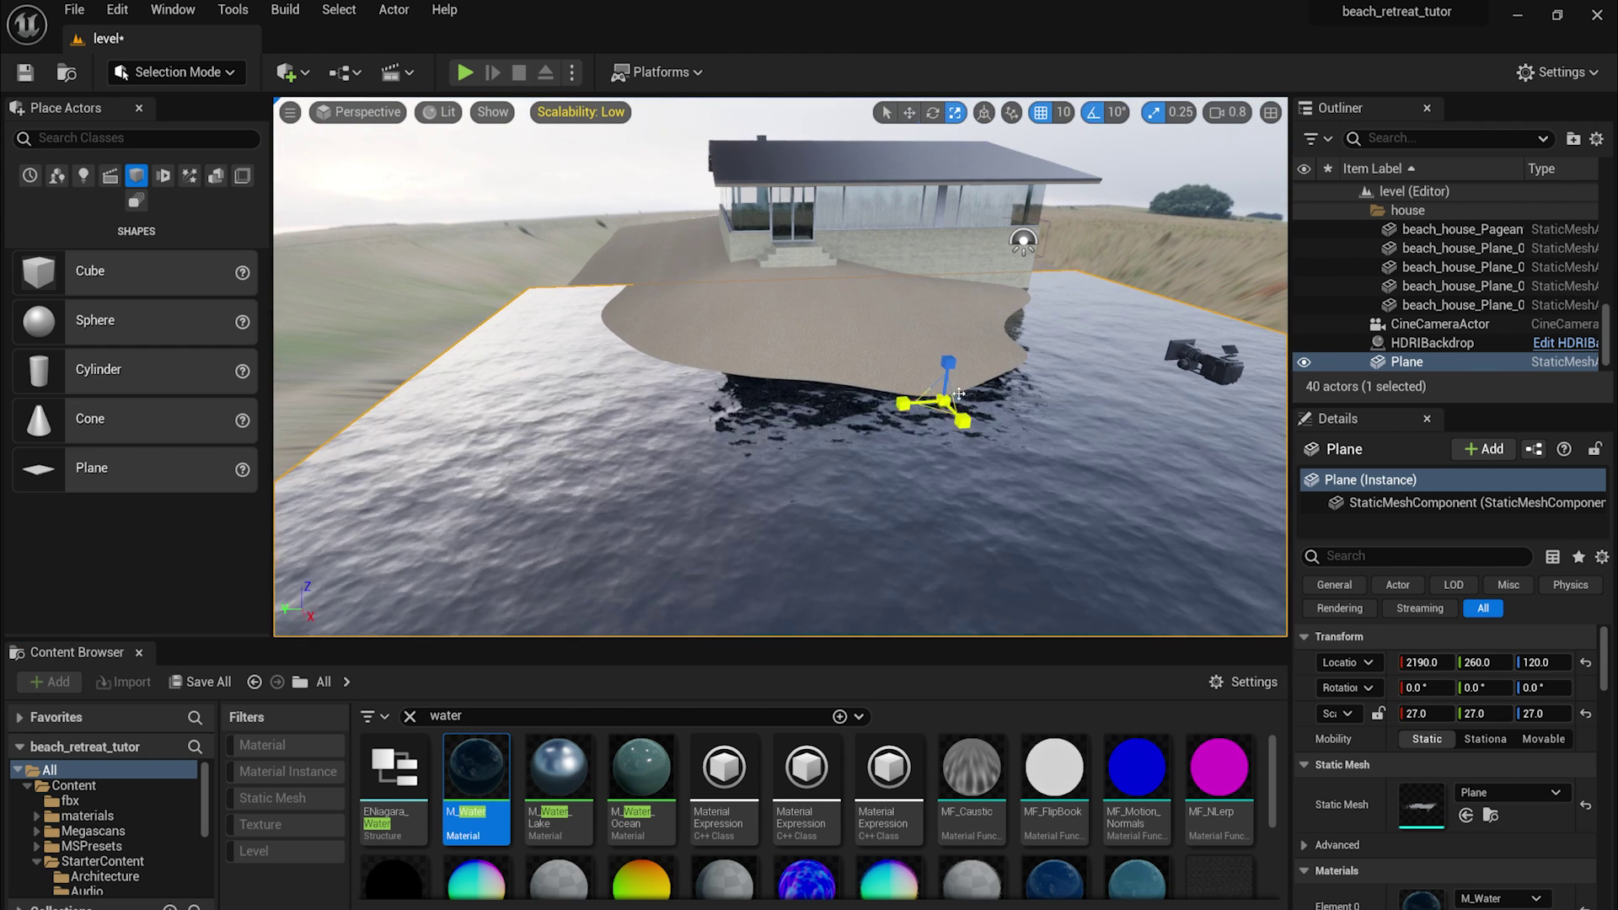
{"action": "left_click_drag", "start_coordinate": [939, 413], "coordinate": [936, 345]}
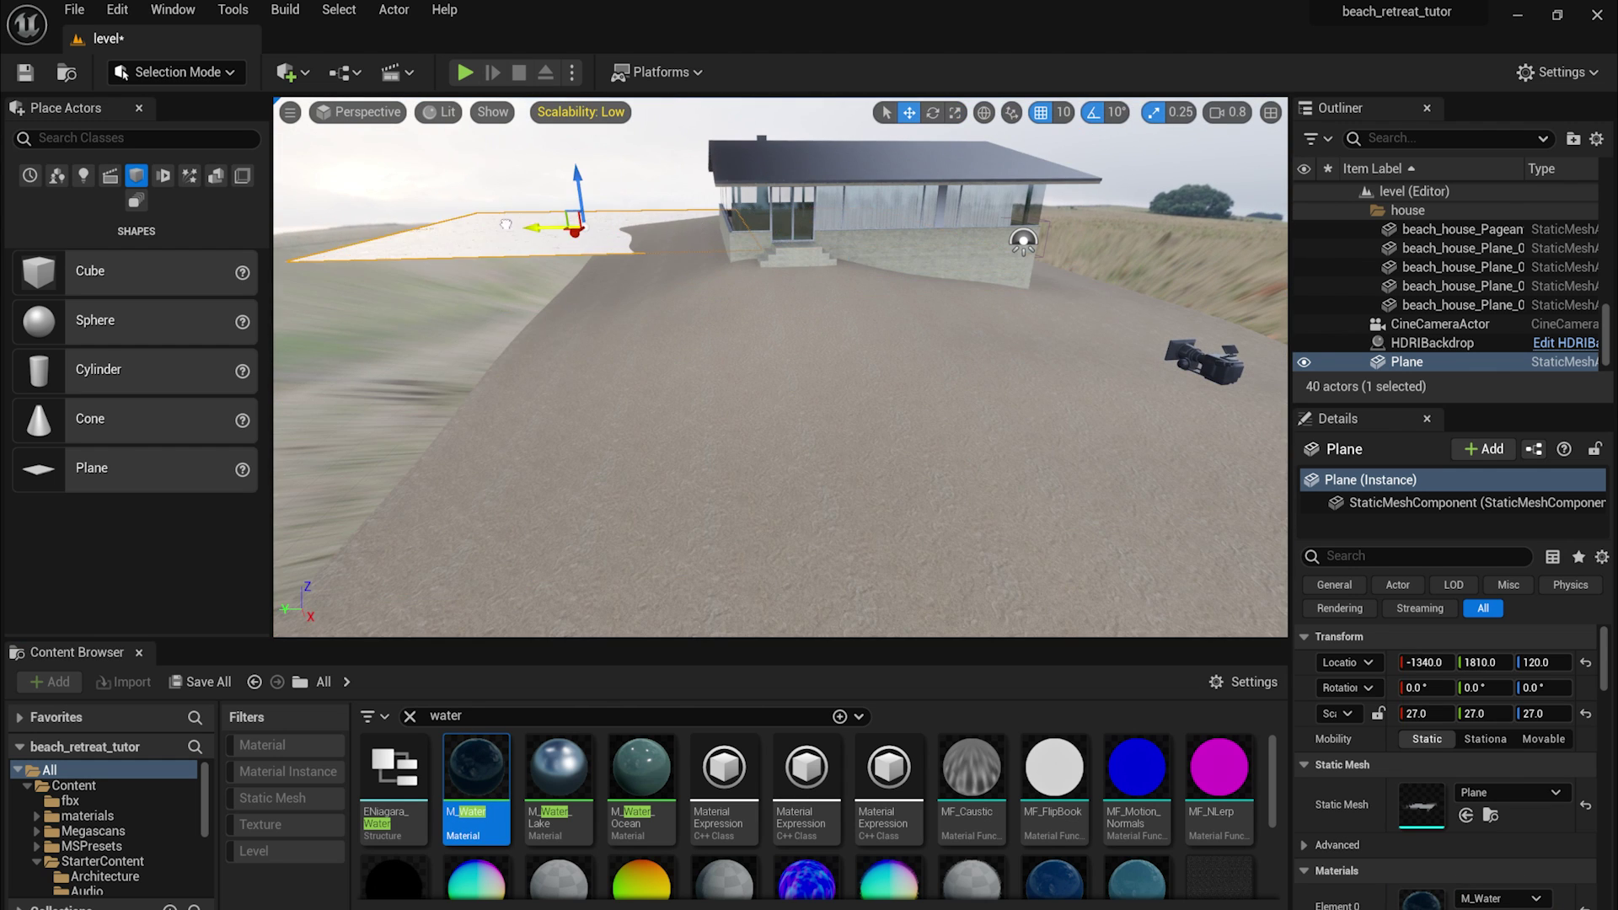
{"action": "left_click", "coordinate": [359, 111]}
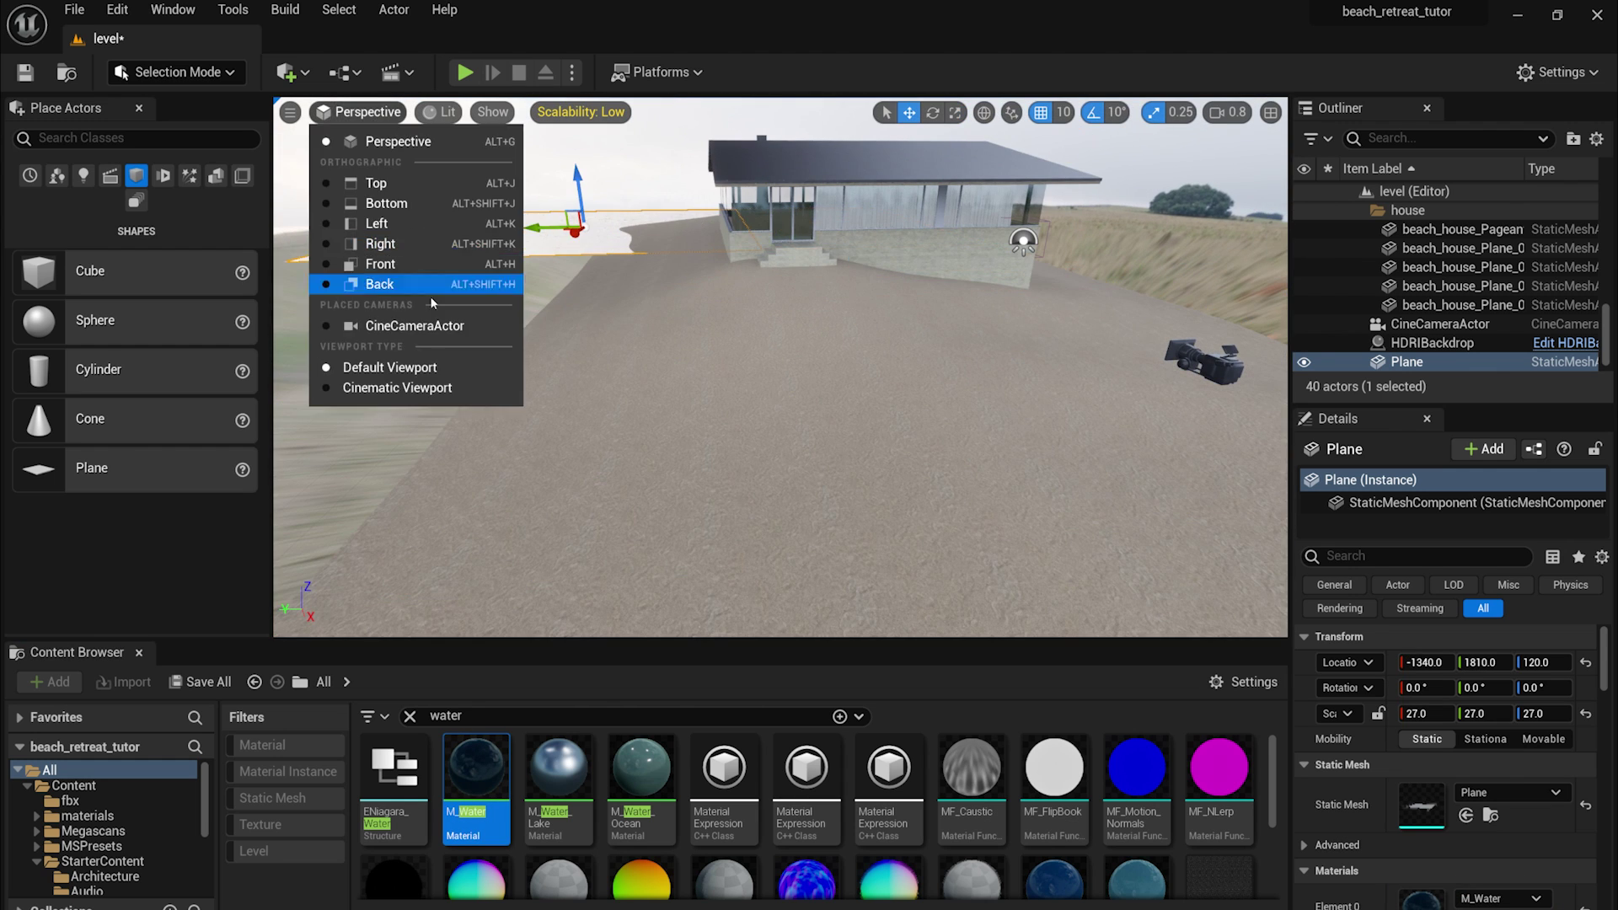
{"action": "left_click", "coordinate": [430, 296]}
{"action": "left_click_drag", "start_coordinate": [535, 371], "coordinate": [413, 427]}
{"action": "key", "text": "r"}
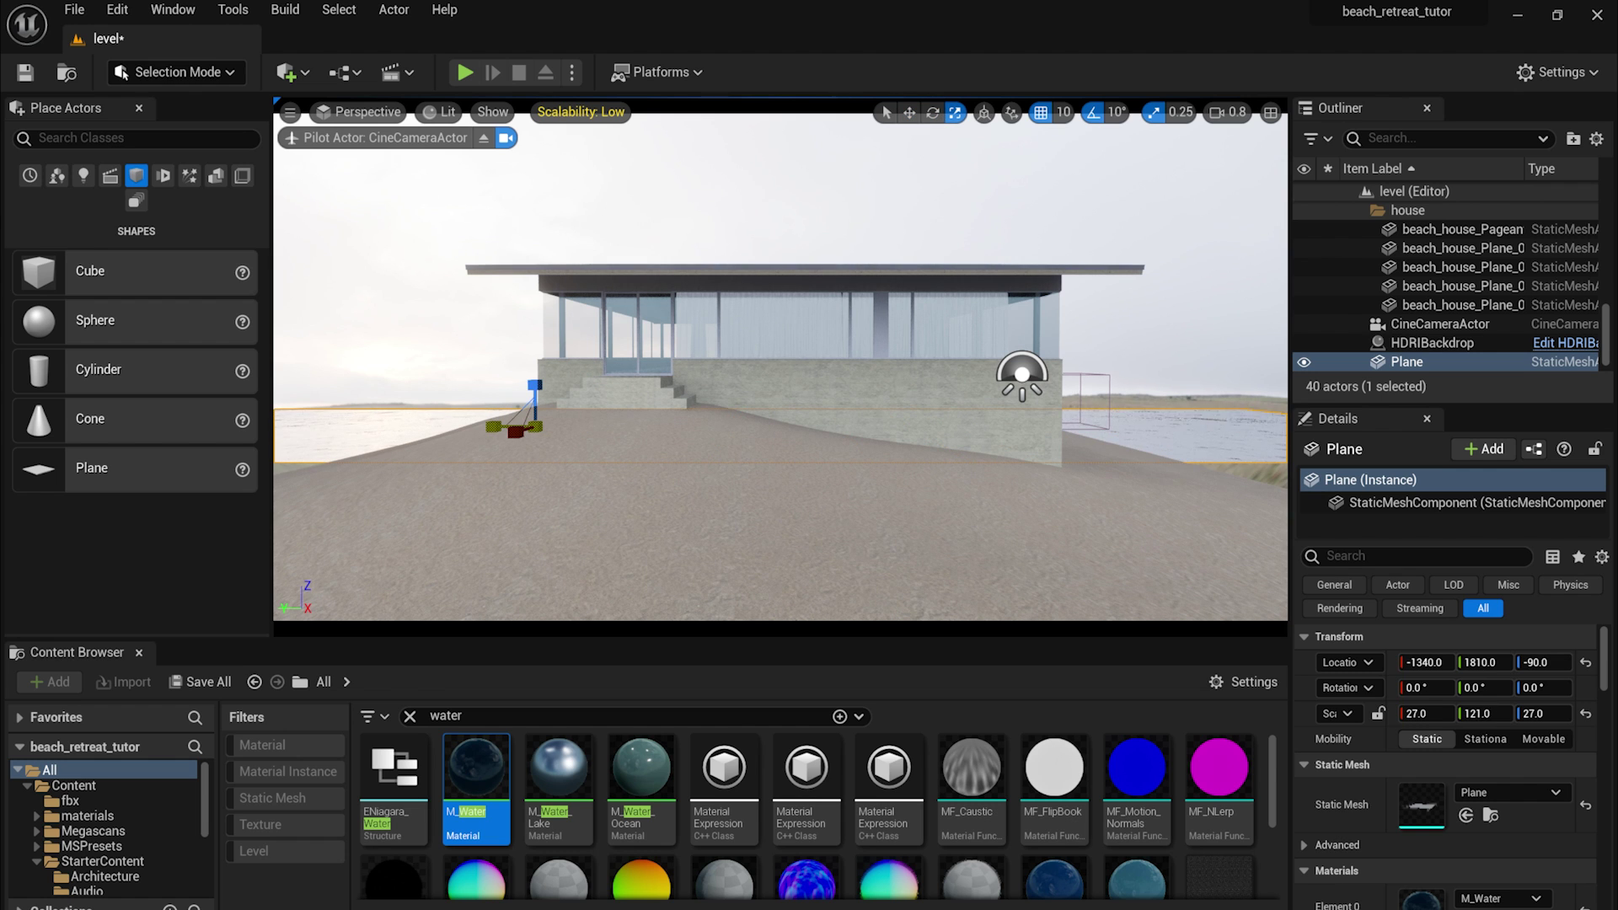
{"action": "key", "text": "w"}
{"action": "mouse_move", "coordinate": [513, 432]}
{"action": "left_mouse_down"}
{"action": "mouse_move", "coordinate": [541, 428]}
{"action": "mouse_move", "coordinate": [521, 445]}
{"action": "left_mouse_up"}
{"action": "key", "text": "r"}
{"action": "key", "text": "w"}
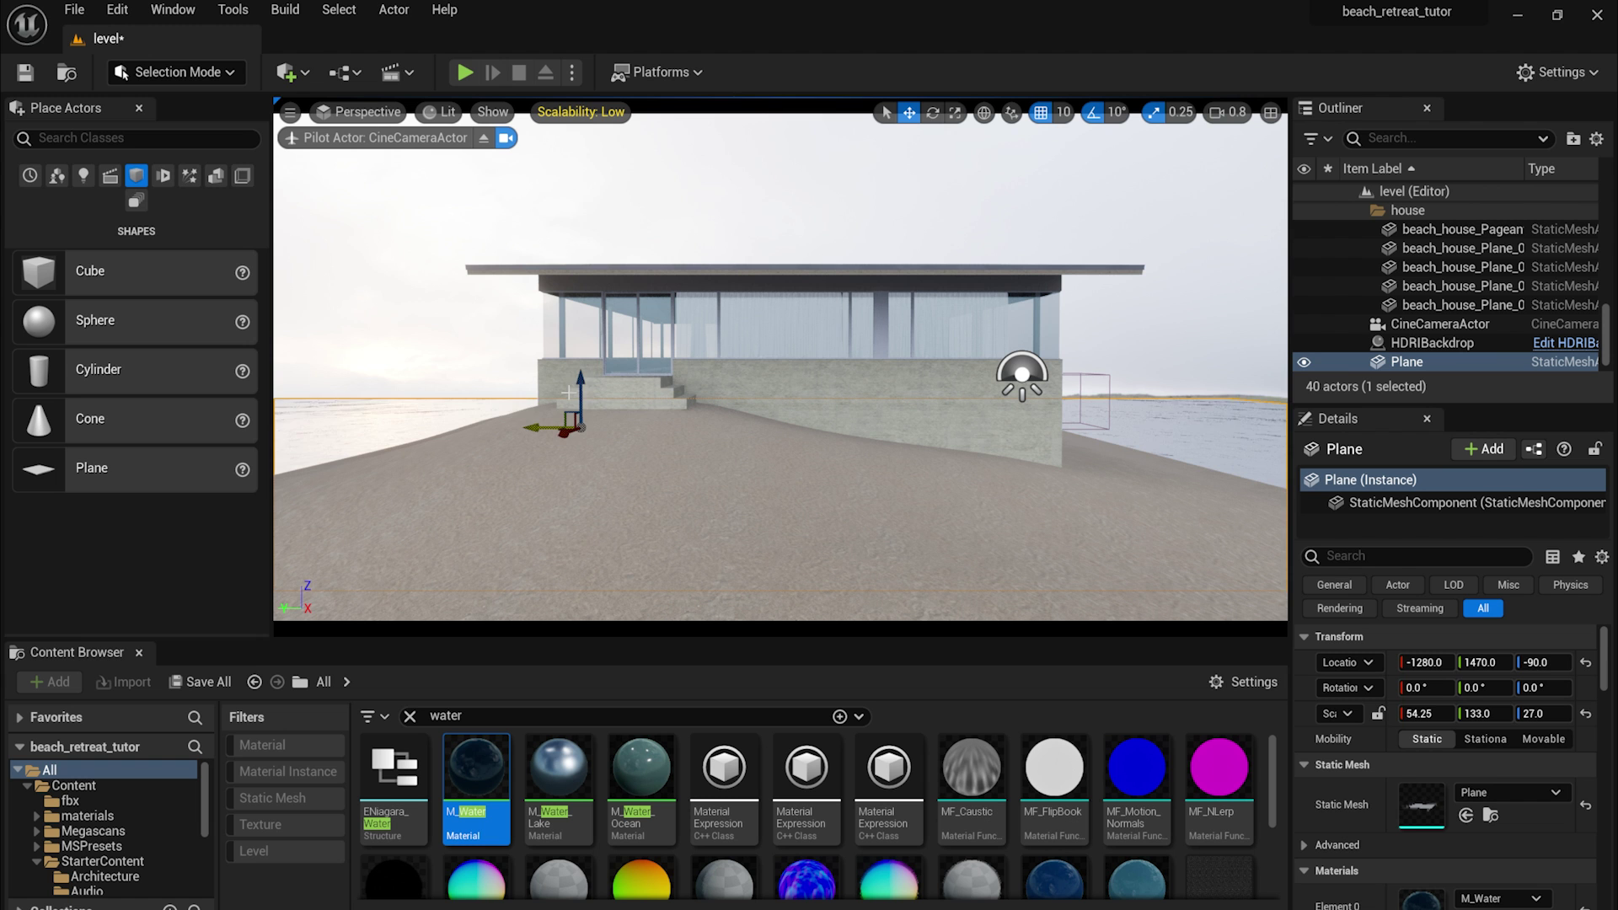
{"action": "left_click_drag", "start_coordinate": [583, 385], "coordinate": [662, 441]}
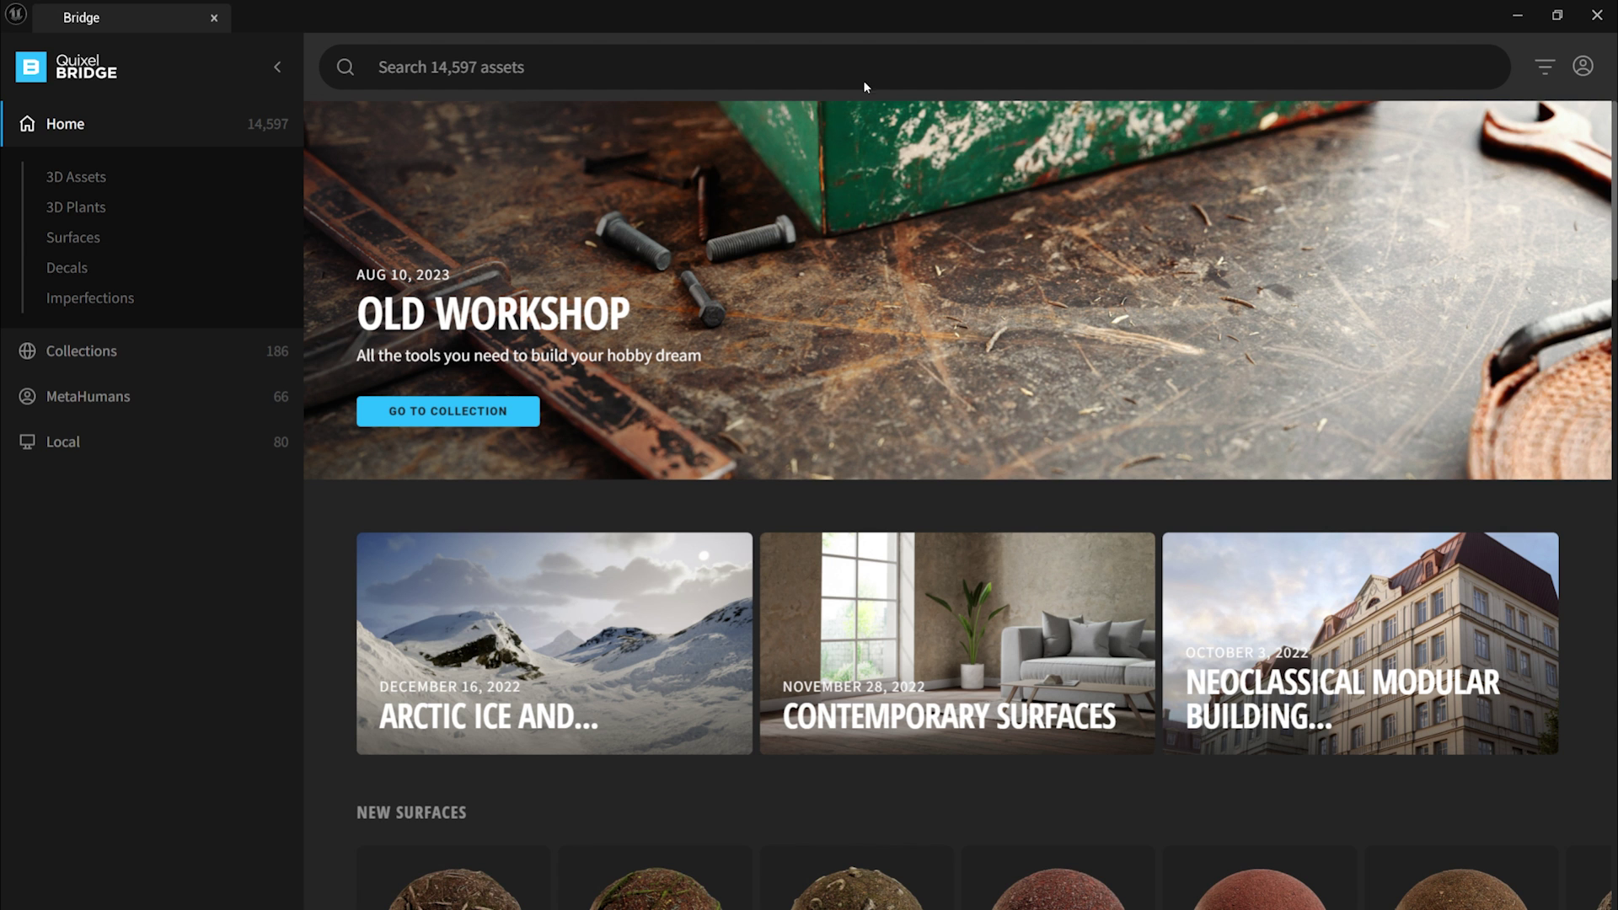
- Scroll through Bridge's 3D Assets, then the locally downloaded Megascans assets like Wild Grass
{"action": "left_click", "coordinate": [78, 178]}
{"action": "scroll", "coordinate": [548, 600], "scroll_direction": "down", "scroll_amount": 5}
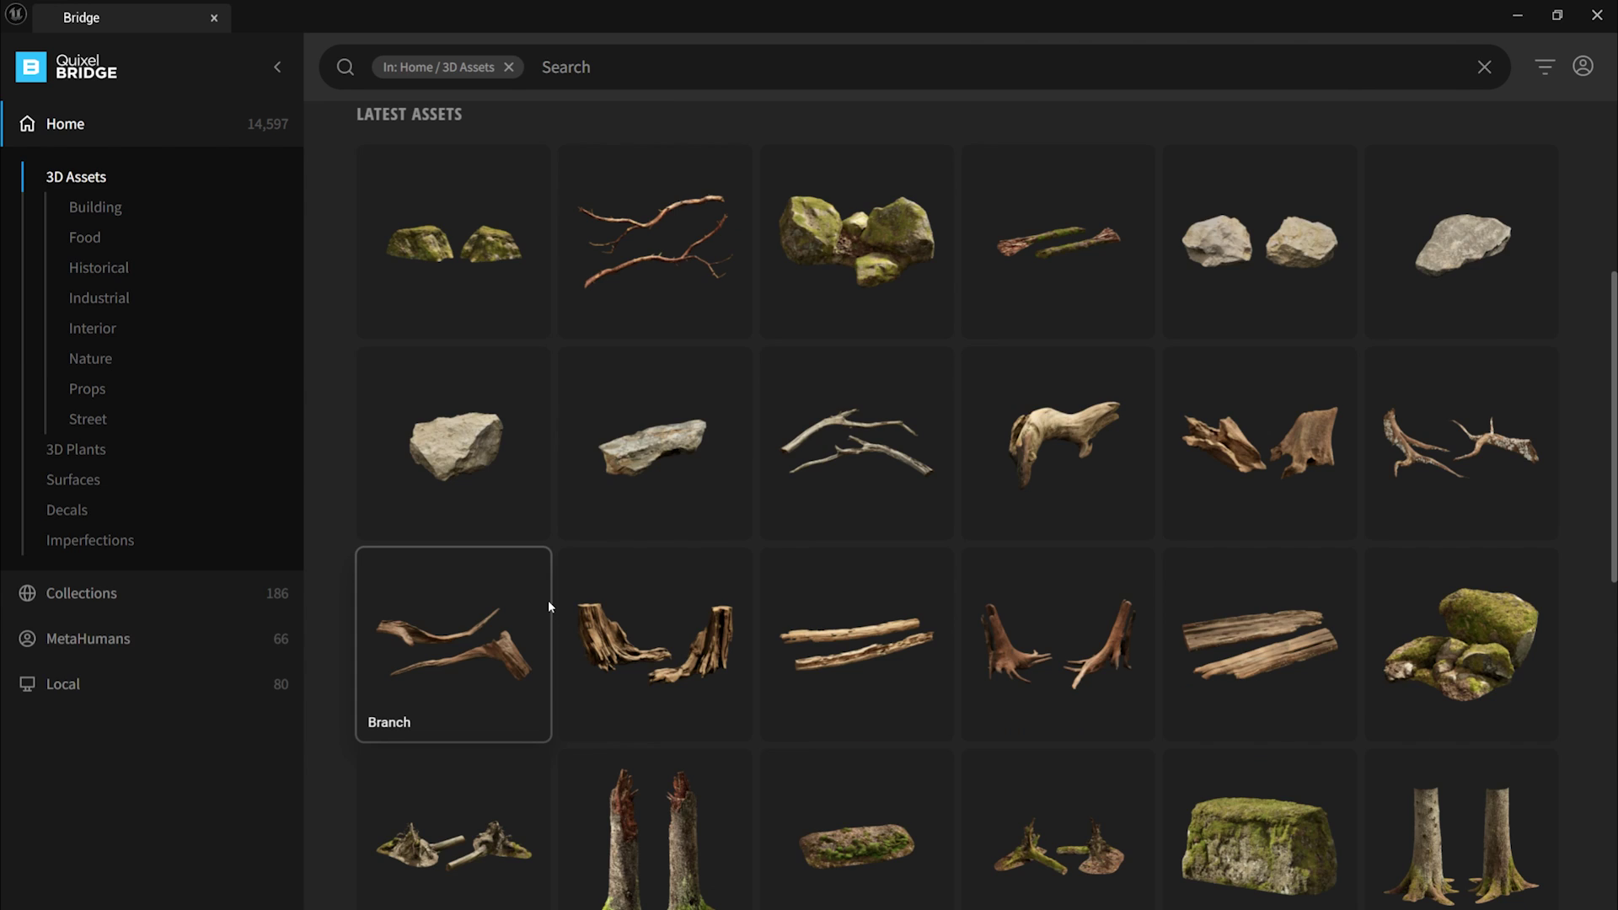
{"action": "left_click", "coordinate": [81, 593]}
{"action": "left_click", "coordinate": [59, 473]}
{"action": "scroll", "coordinate": [1053, 529], "scroll_direction": "down", "scroll_amount": 2}
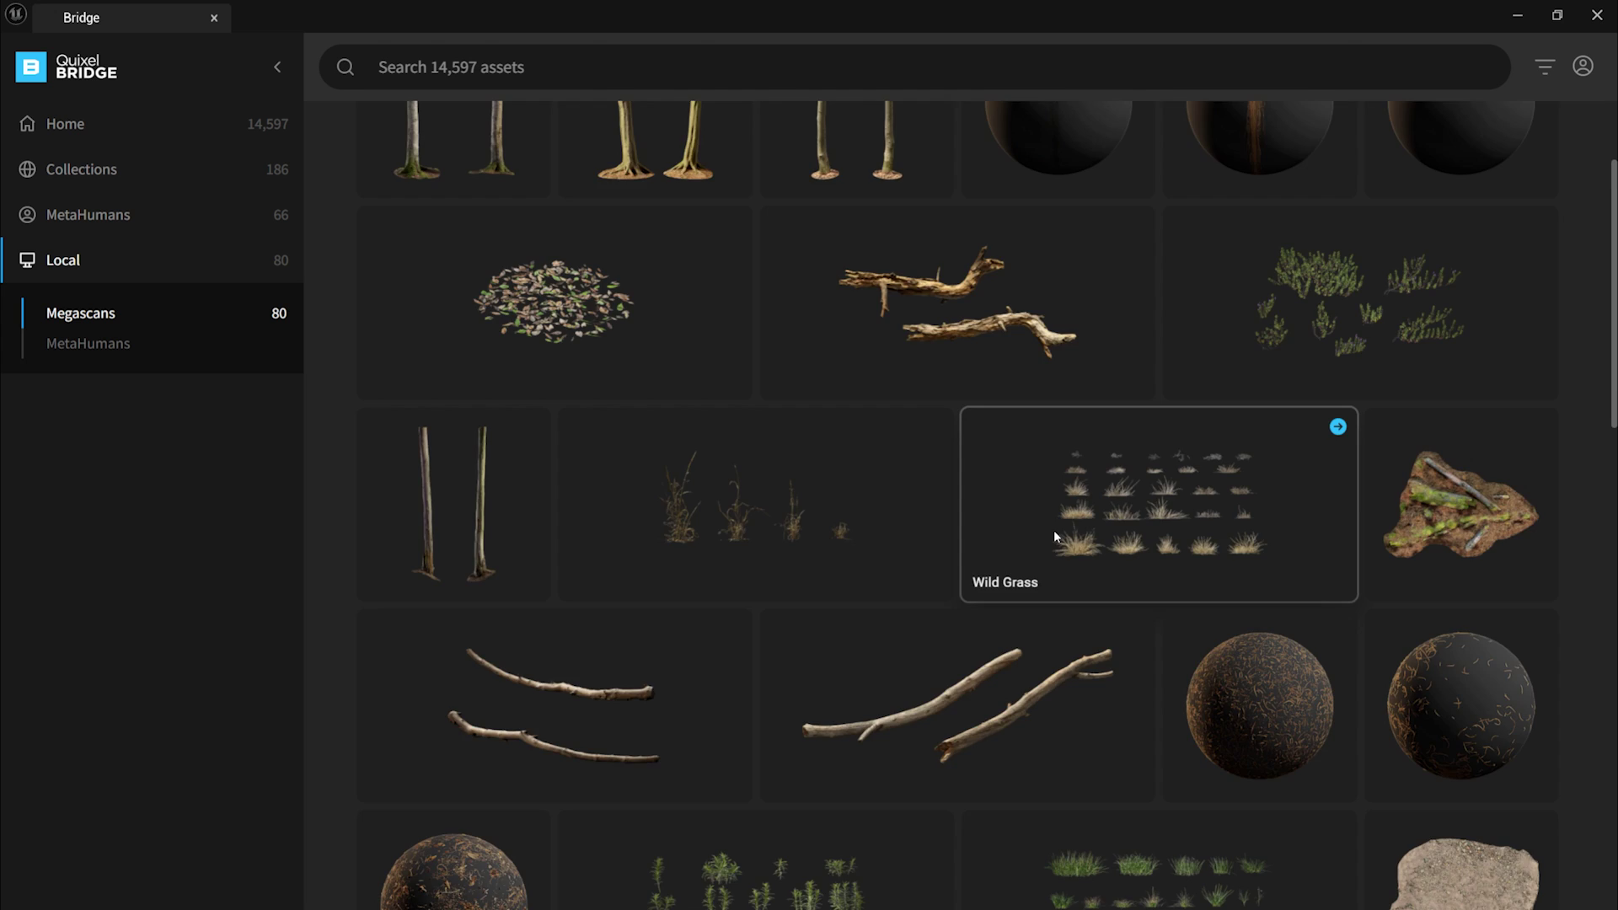
{"action": "scroll", "coordinate": [1053, 529], "scroll_direction": "down", "scroll_amount": 6}
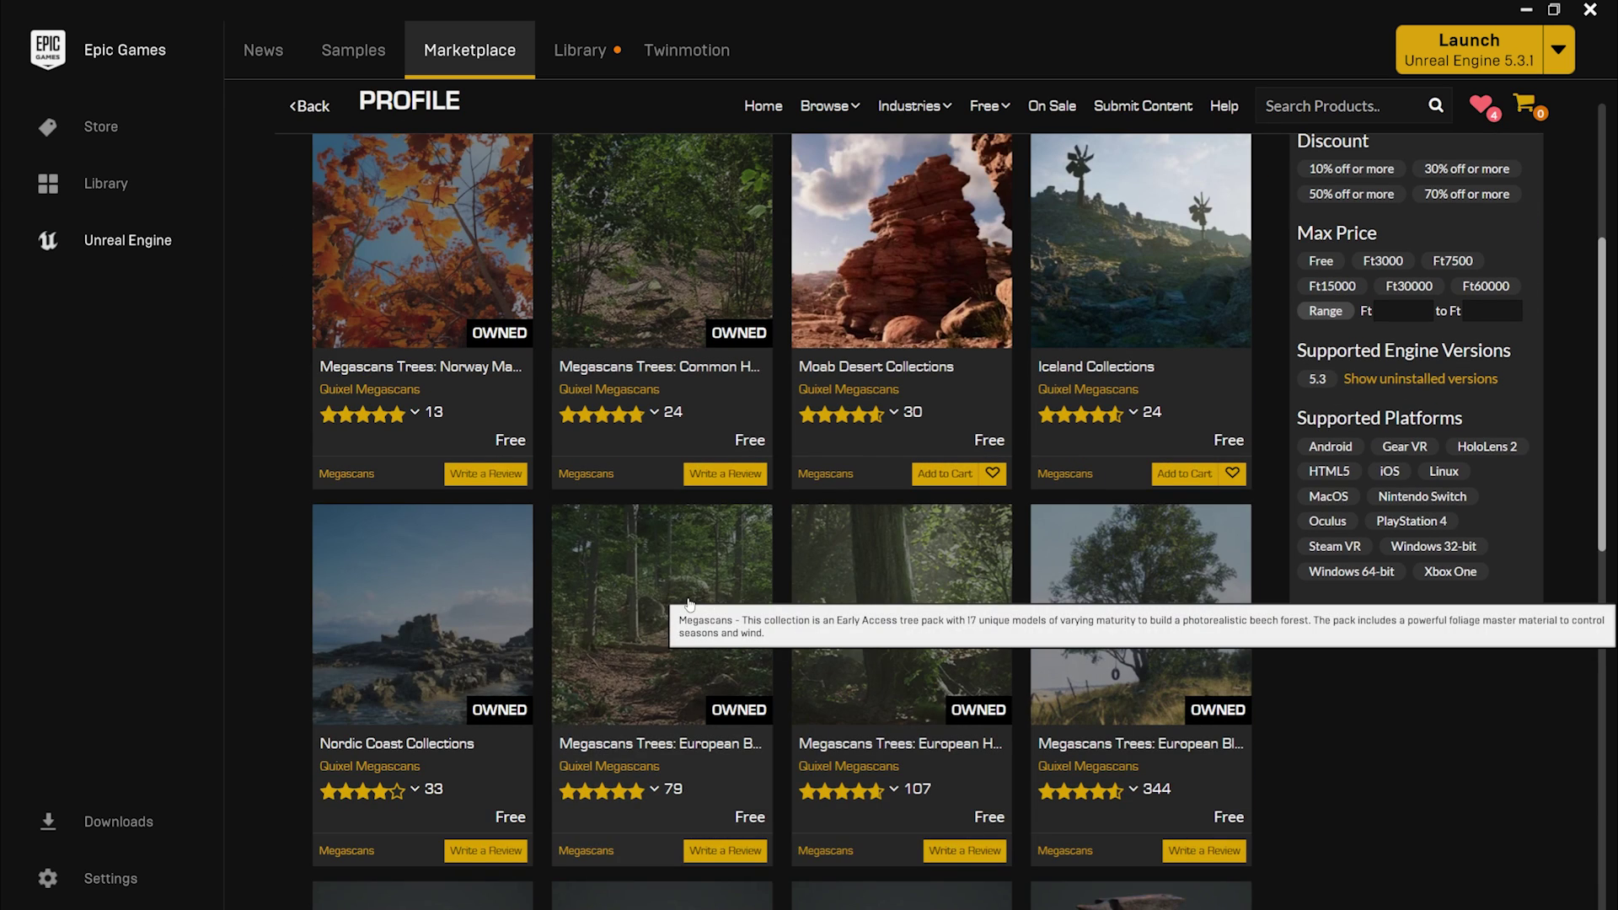
- Glance at European Beech, then view the Nordic Coast Collections gallery up to the rocky cliff image
{"action": "left_click", "coordinate": [689, 605]}
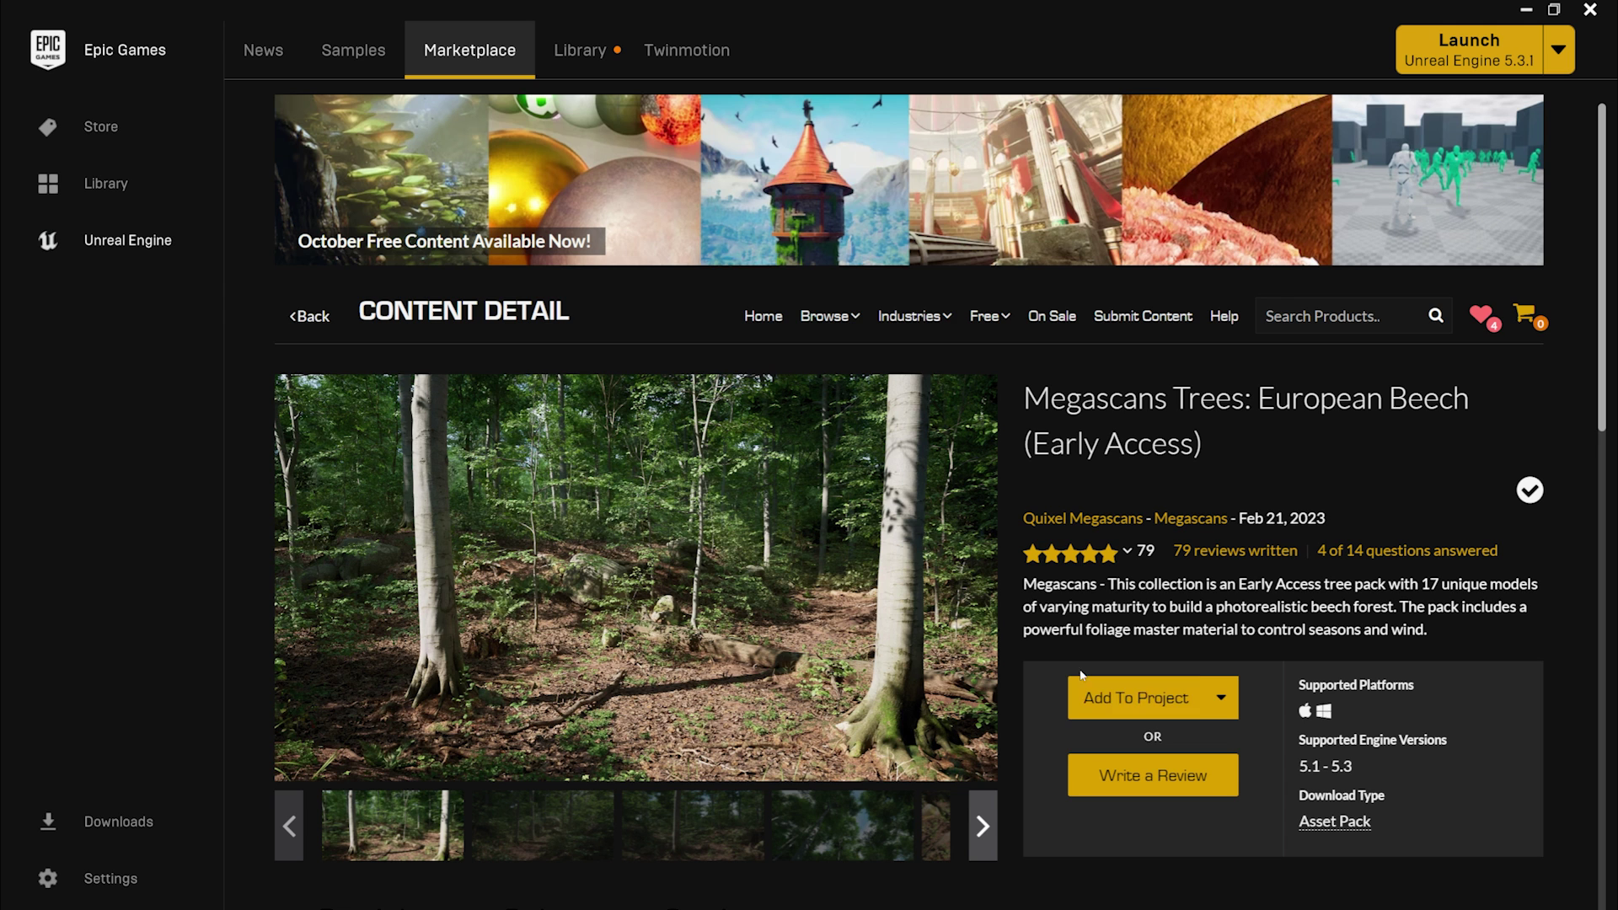
{"action": "left_click", "coordinate": [311, 314]}
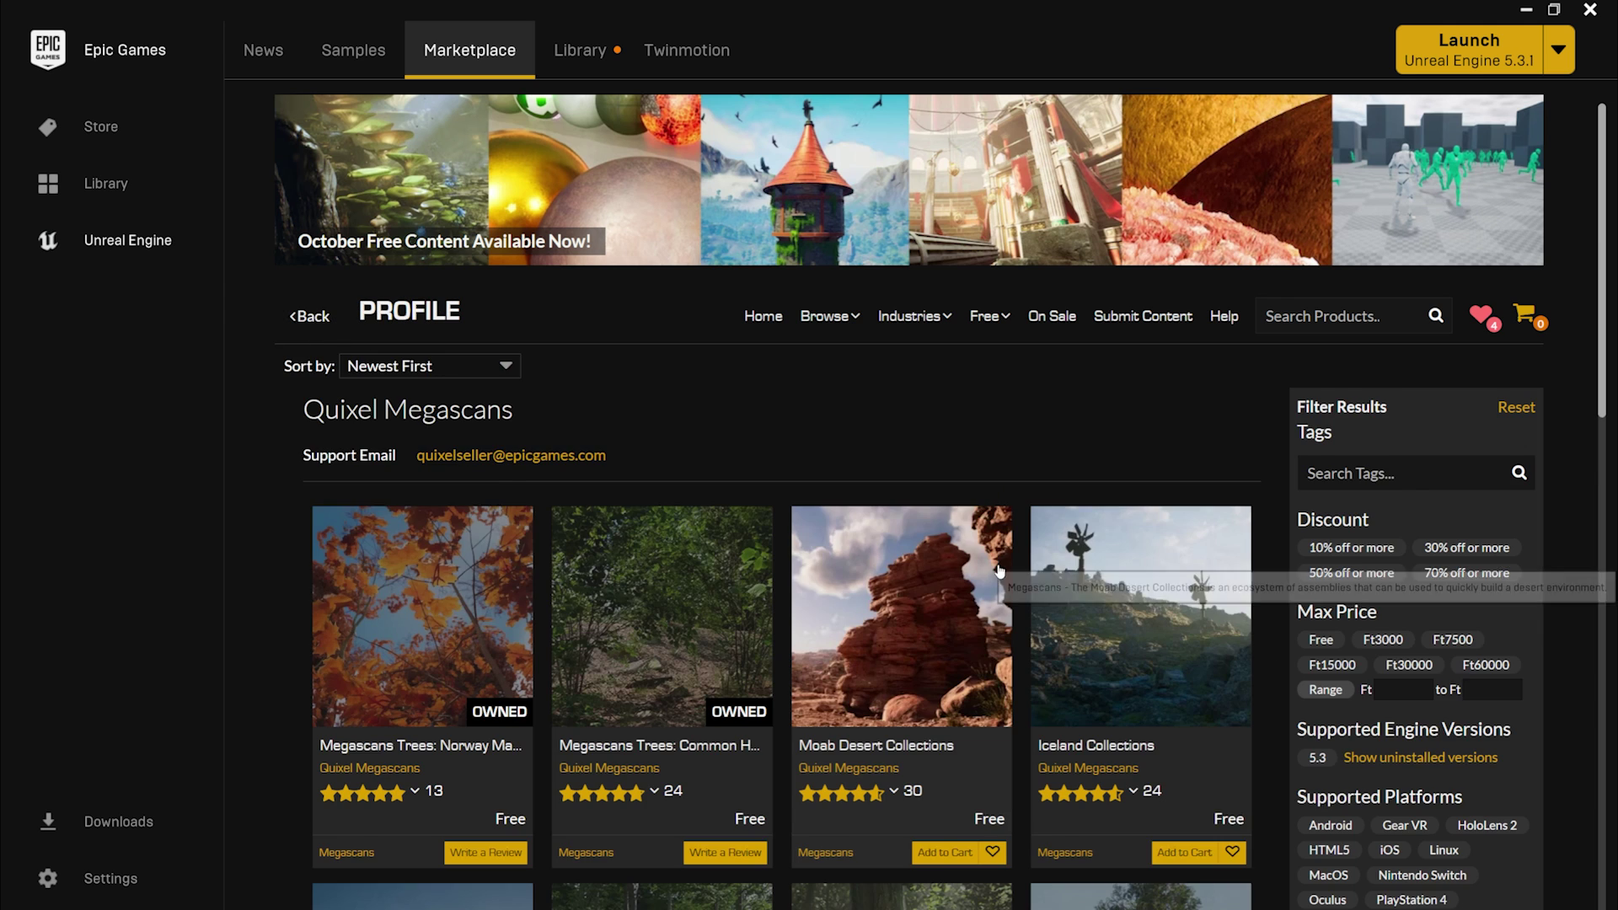
{"action": "scroll", "coordinate": [1004, 567], "scroll_direction": "down", "scroll_amount": 5}
{"action": "left_click", "coordinate": [438, 524]}
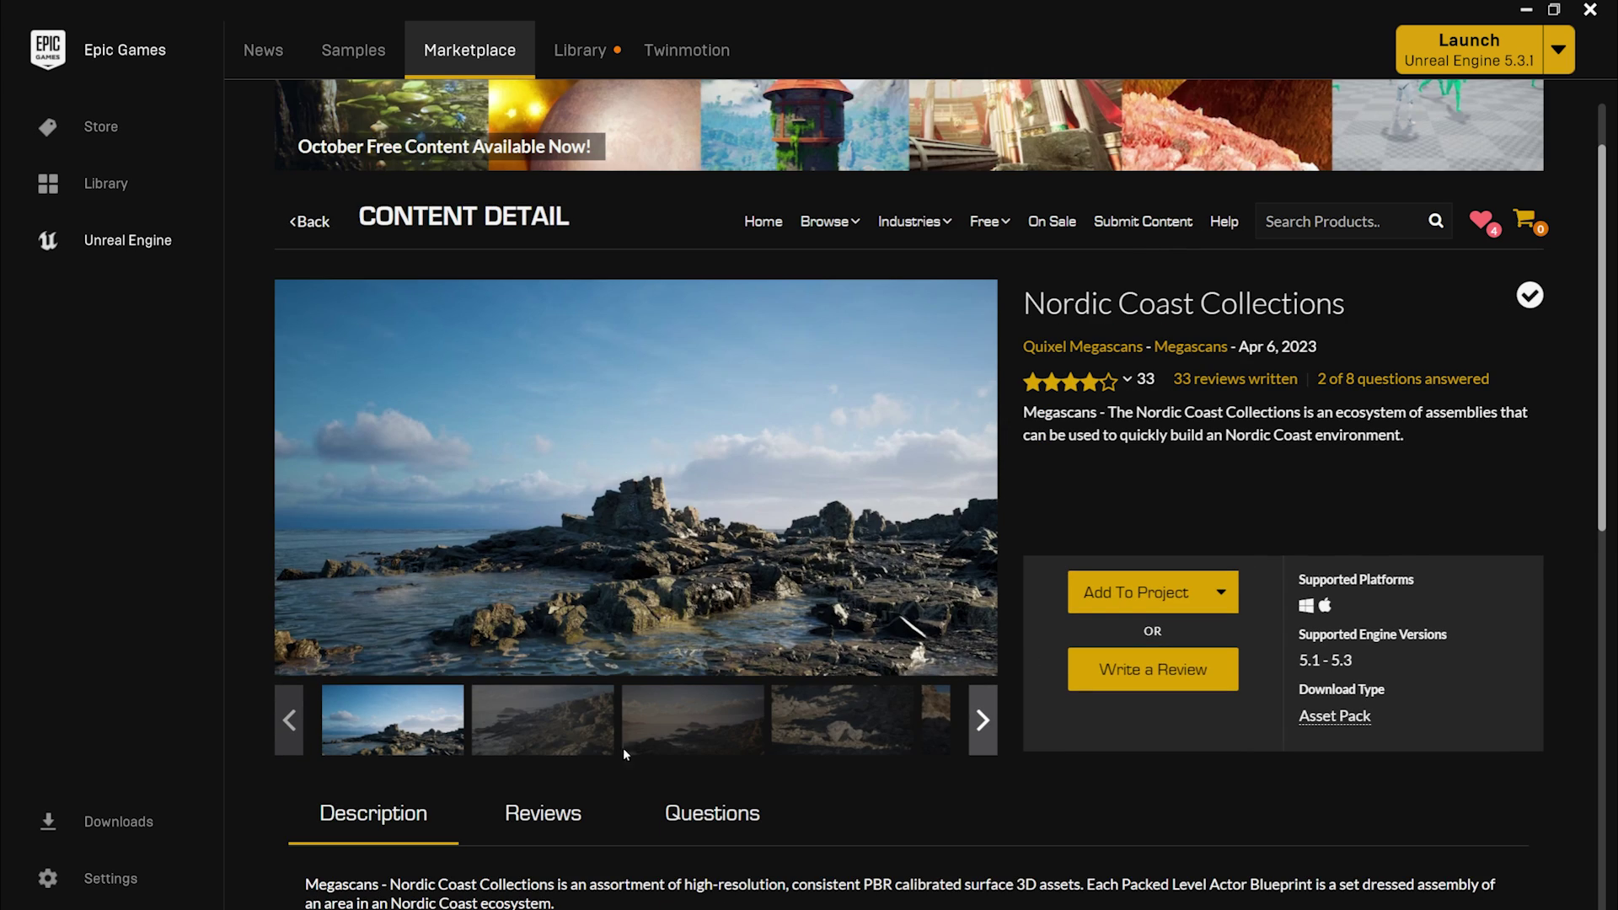
{"action": "left_click", "coordinate": [562, 735]}
{"action": "left_click", "coordinate": [687, 740]}
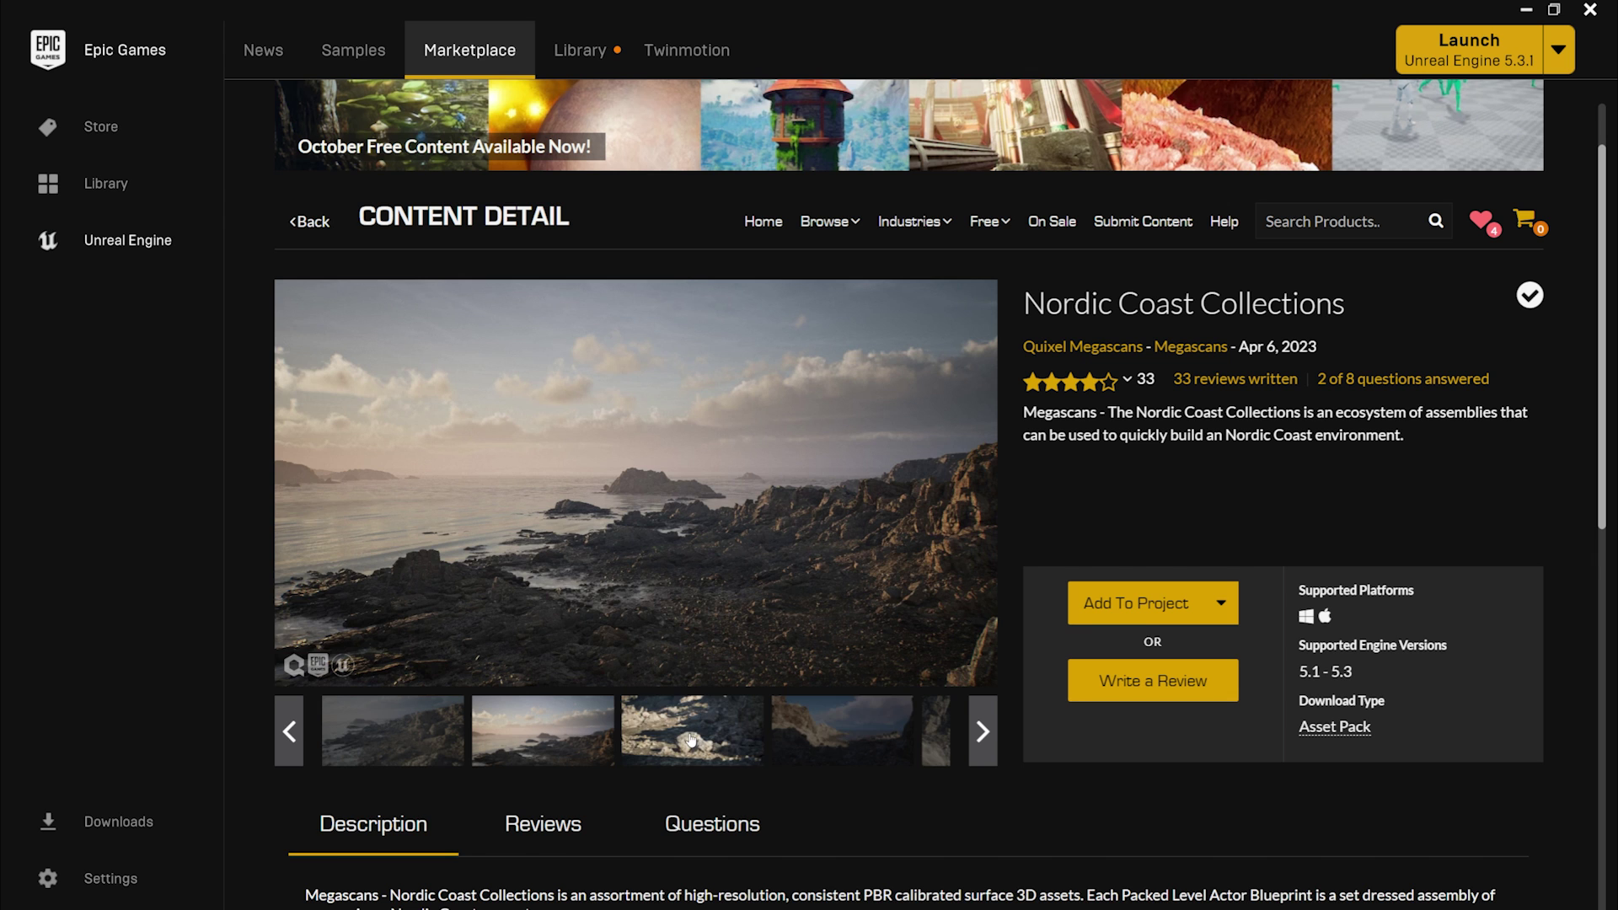
{"action": "left_click", "coordinate": [845, 733]}
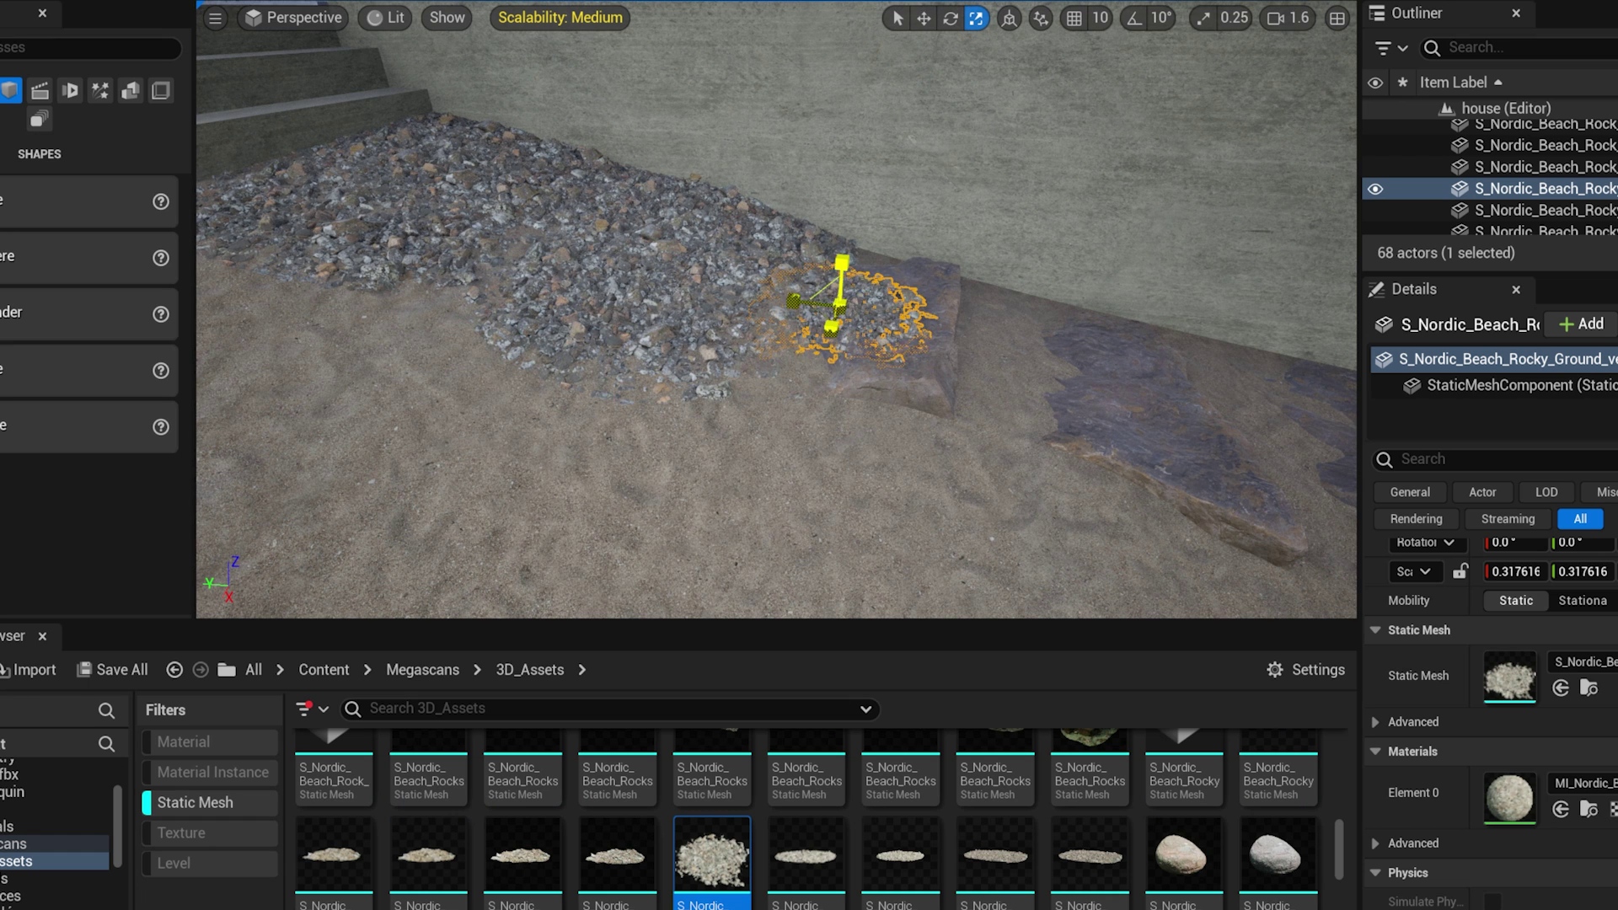
- Shrink the rocky gravel pile, duplicate it further along the wall and sink it into the sand
{"action": "left_click_drag", "start_coordinate": [832, 320], "coordinate": [824, 299]}
{"action": "scroll", "coordinate": [875, 268], "scroll_direction": "up", "scroll_amount": 3}
{"action": "key", "text": "w"}
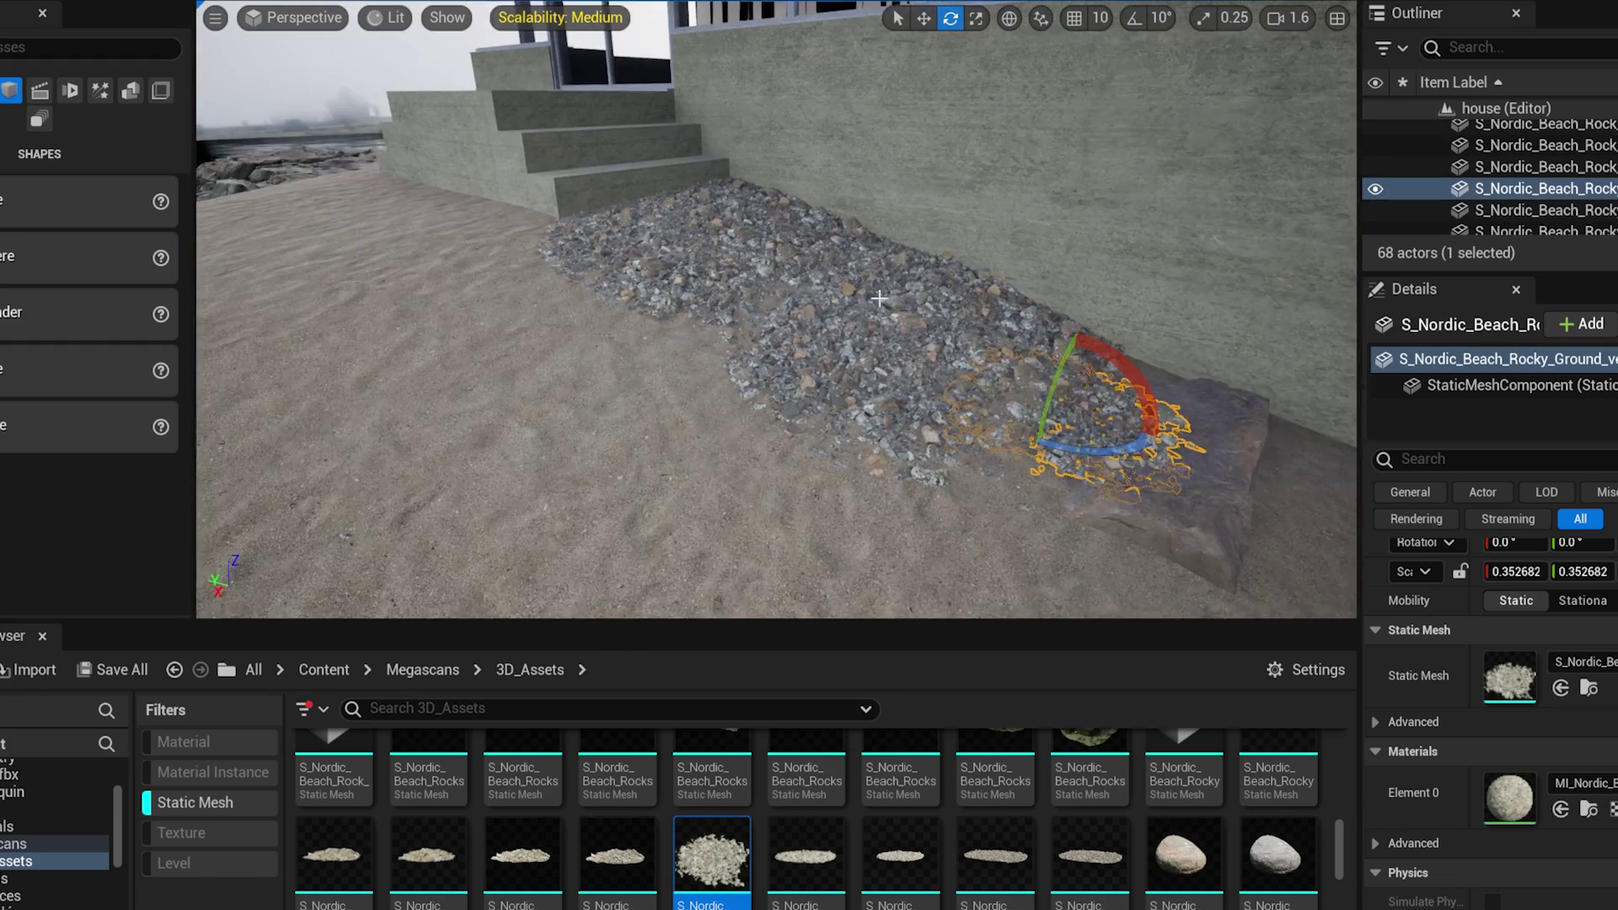
{"action": "key", "text": "w"}
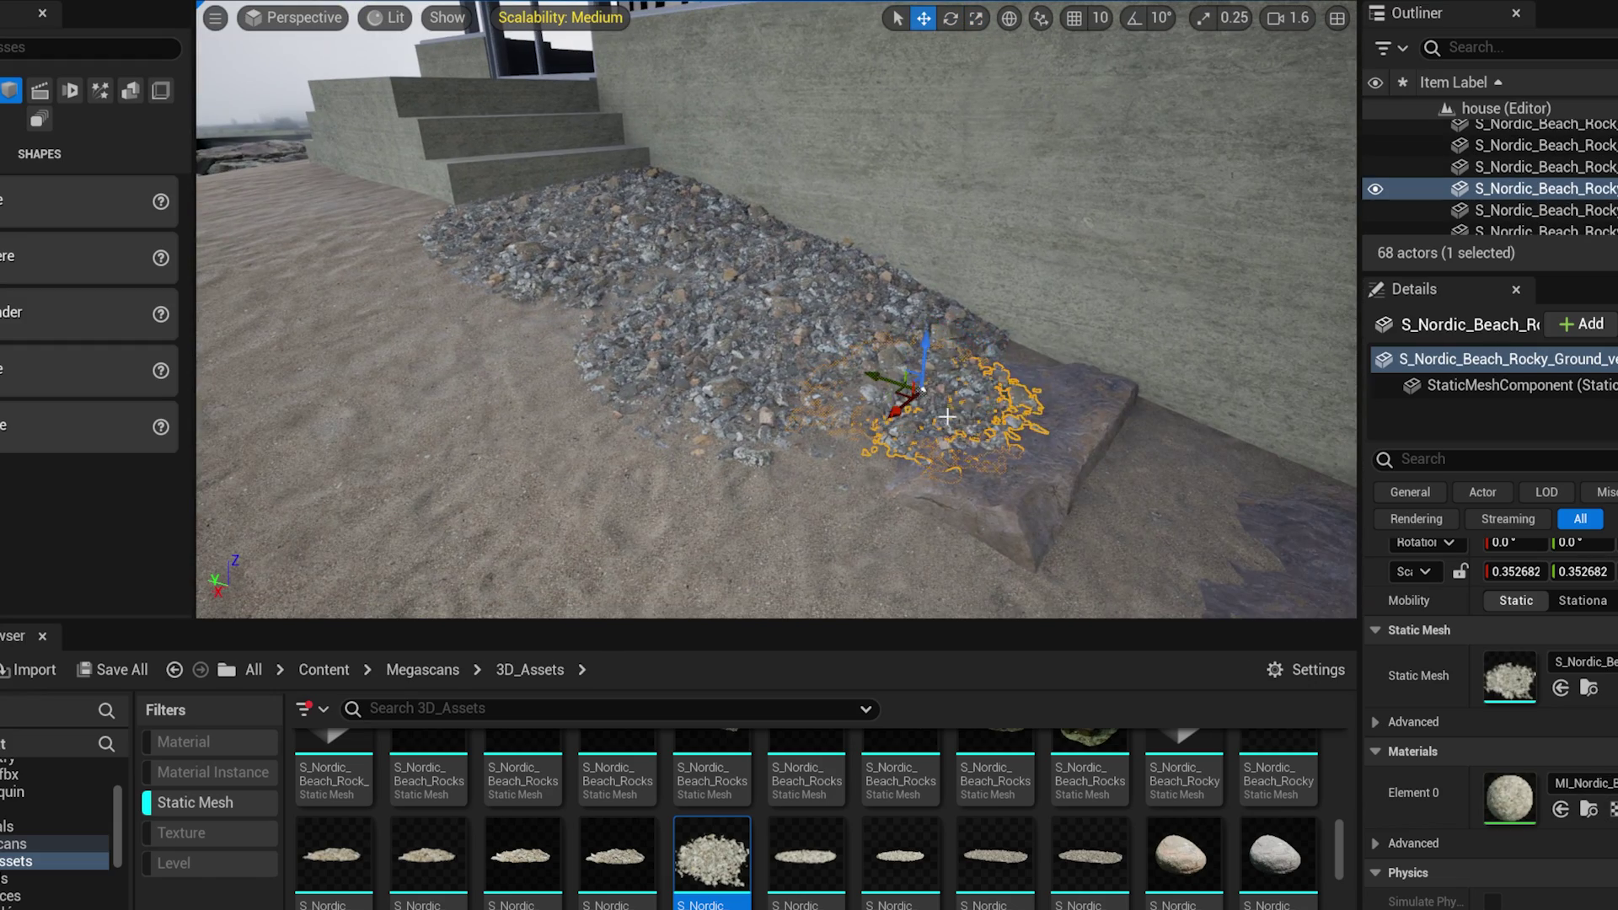
{"action": "left_click_drag", "start_coordinate": [947, 416], "coordinate": [984, 375], "text": "alt"}
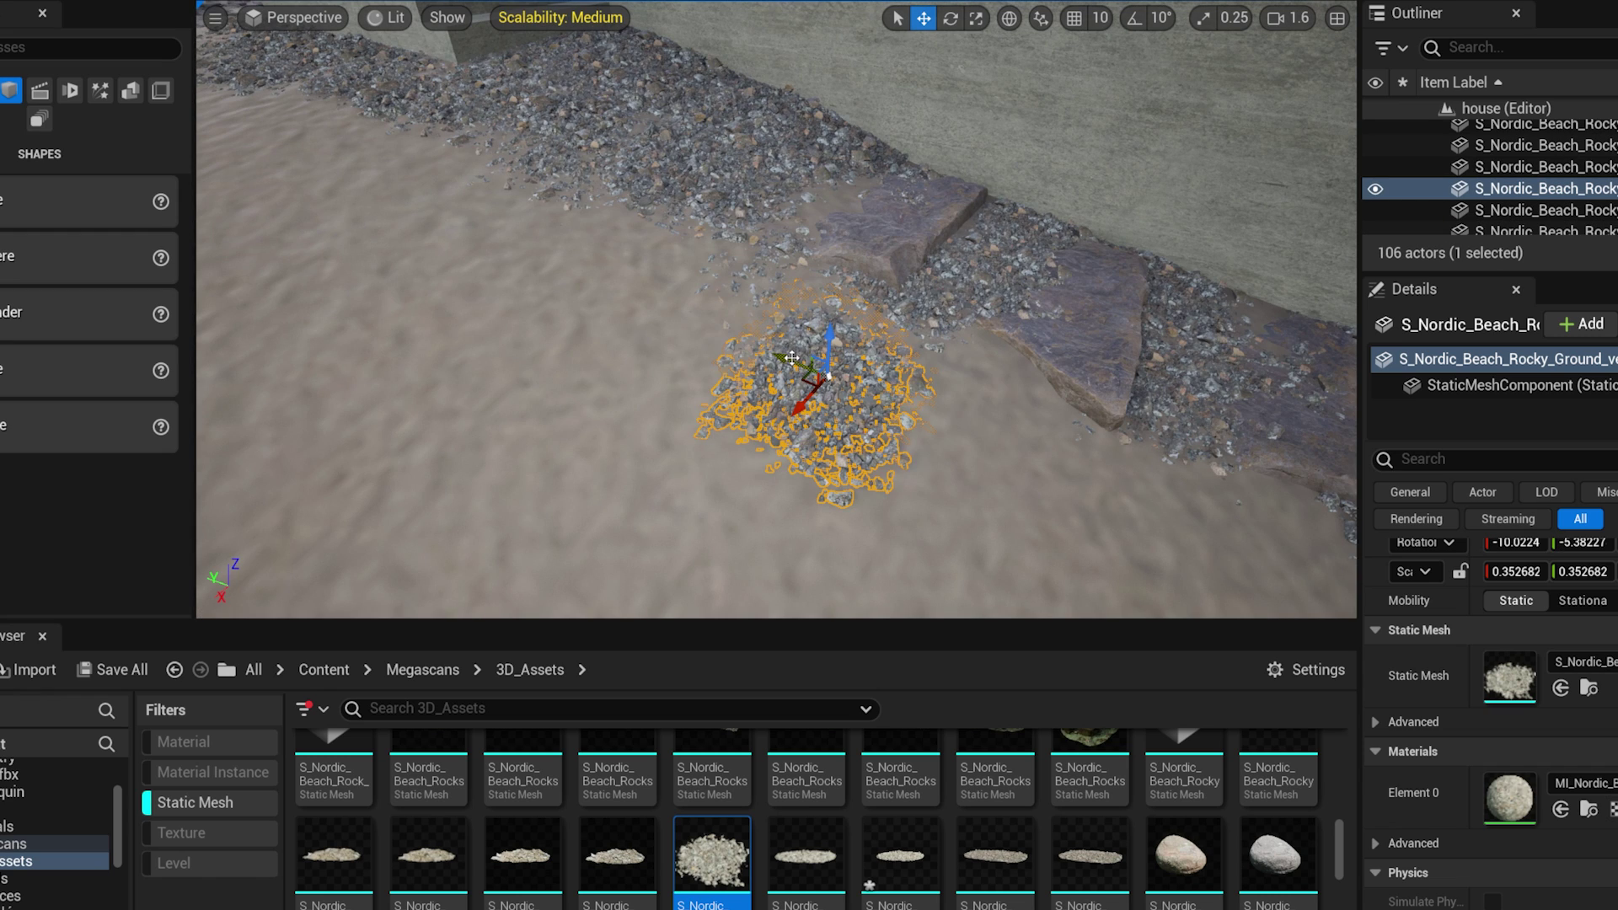
{"action": "left_click_drag", "start_coordinate": [791, 358], "coordinate": [860, 321]}
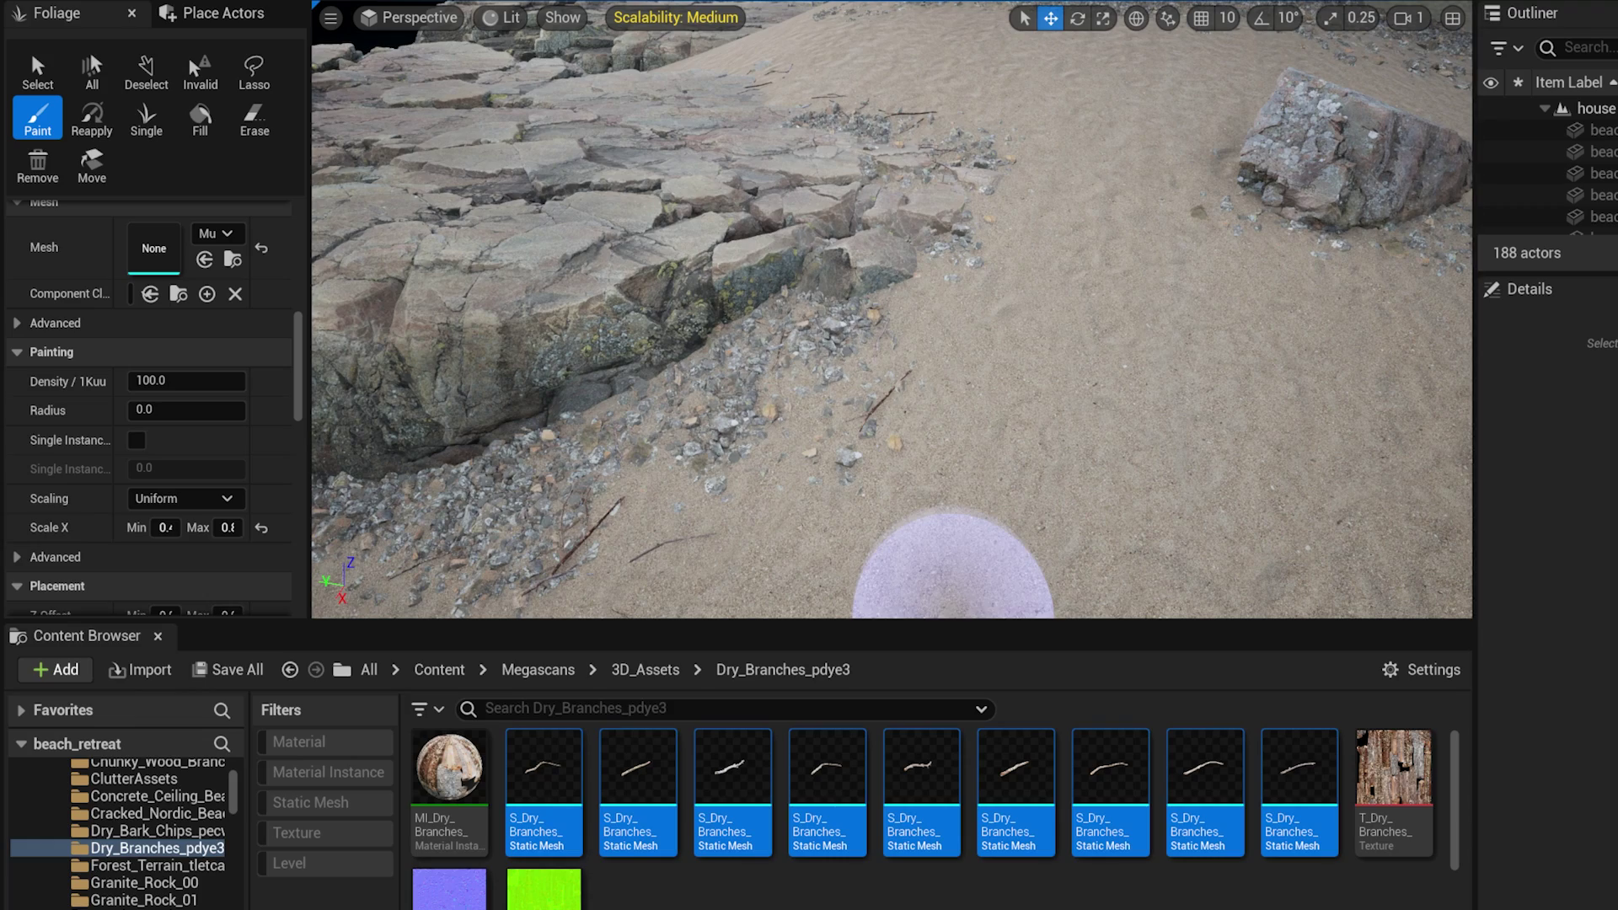
- Paint dry branches across the sand and over the shore rocks
{"action": "left_click", "coordinate": [771, 448]}
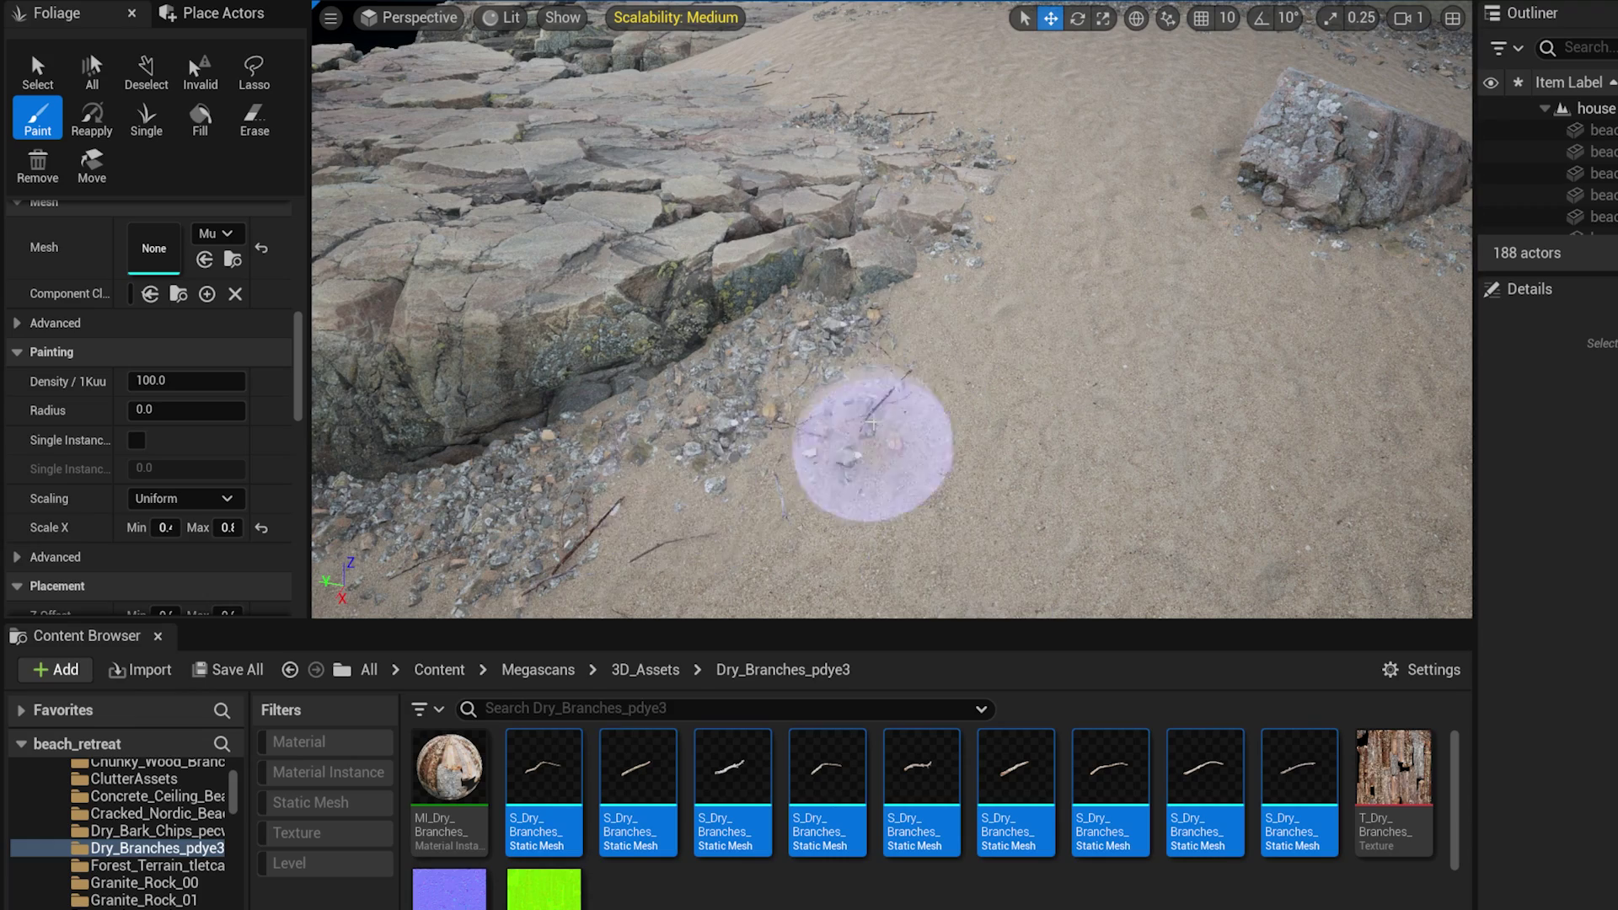
{"action": "left_click", "coordinate": [944, 324]}
{"action": "right_click_drag", "start_coordinate": [944, 324], "coordinate": [649, 304]}
{"action": "left_click", "coordinate": [509, 391]}
{"action": "right_click_drag", "start_coordinate": [715, 476], "coordinate": [1054, 455]}
{"action": "mouse_move", "coordinate": [1166, 137]}
{"action": "right_mouse_down"}
{"action": "mouse_move", "coordinate": [1264, 232]}
{"action": "mouse_move", "coordinate": [1467, 194]}
{"action": "right_mouse_up"}
{"action": "right_click_drag", "start_coordinate": [994, 316], "coordinate": [867, 327]}
{"action": "right_click_drag", "start_coordinate": [1047, 390], "coordinate": [1146, 481]}
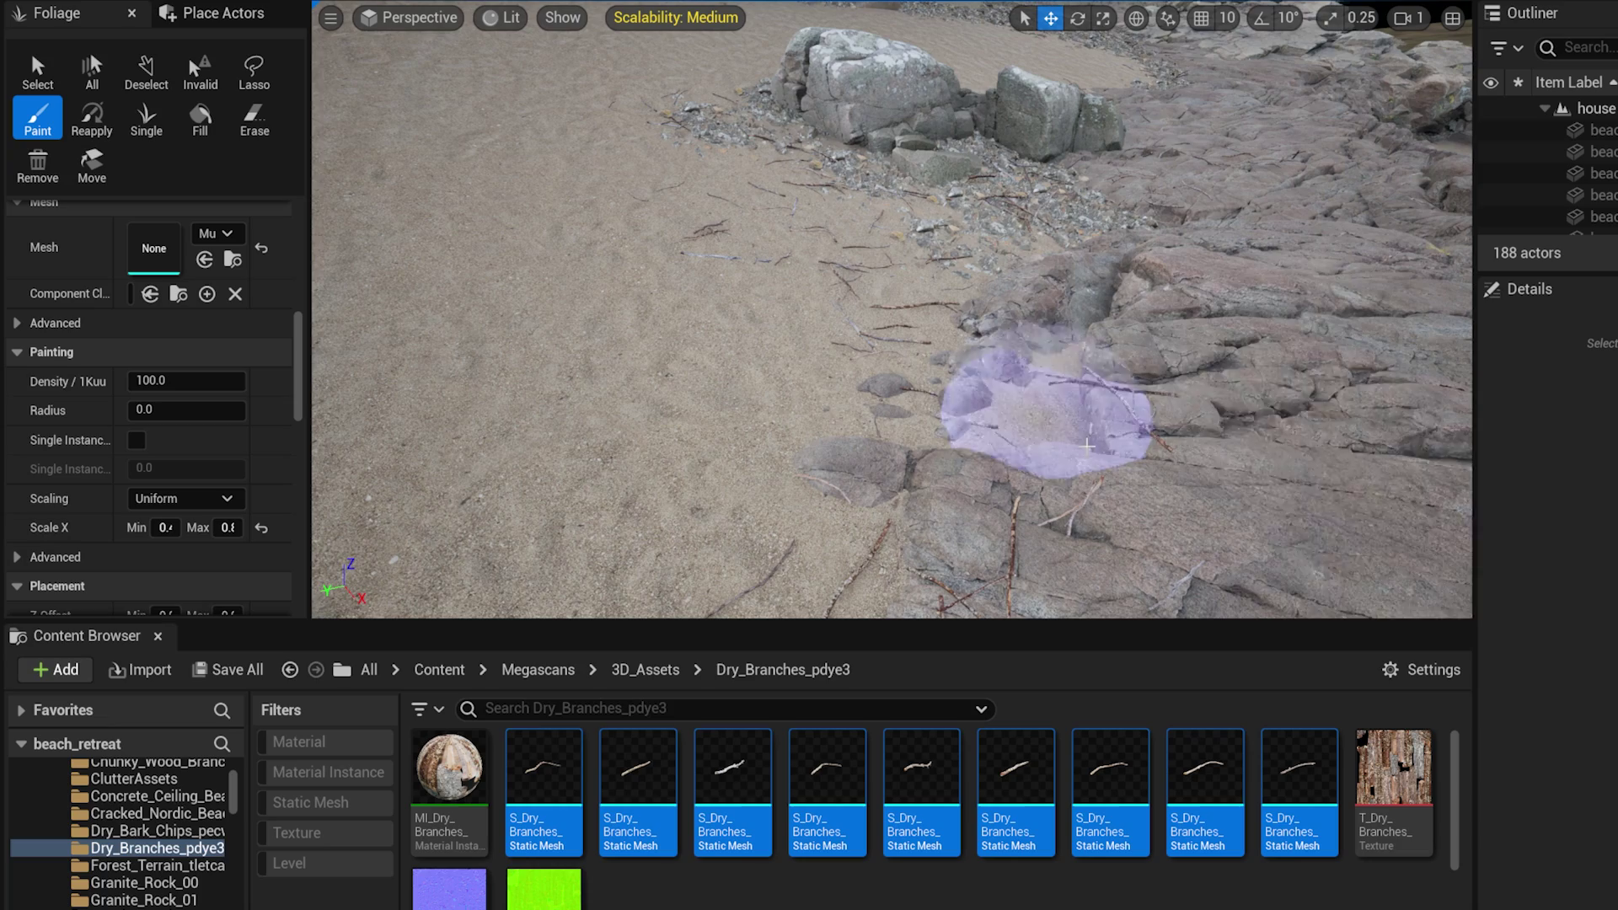
{"action": "mouse_move", "coordinate": [1048, 390]}
{"action": "left_mouse_down"}
{"action": "mouse_move", "coordinate": [1279, 352]}
{"action": "mouse_move", "coordinate": [1091, 465]}
{"action": "left_mouse_up"}
{"action": "right_click_drag", "start_coordinate": [1087, 464], "coordinate": [842, 480]}
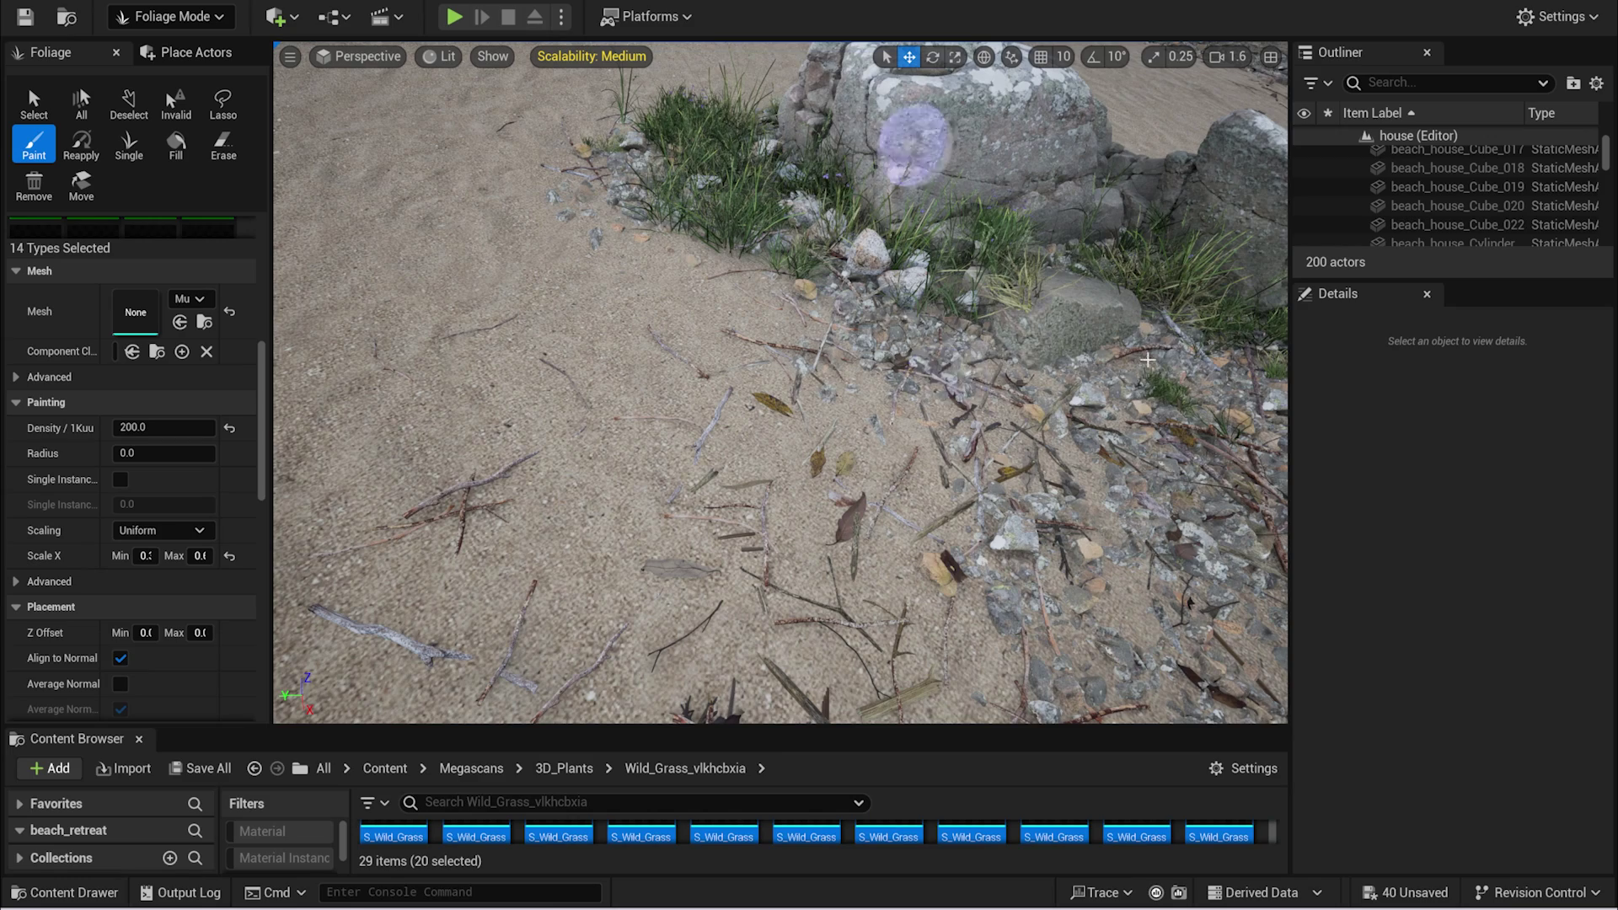
- Paint wild grass clumps around the flat rock and on the open sand
{"action": "left_click_drag", "start_coordinate": [969, 348], "coordinate": [1011, 370]}
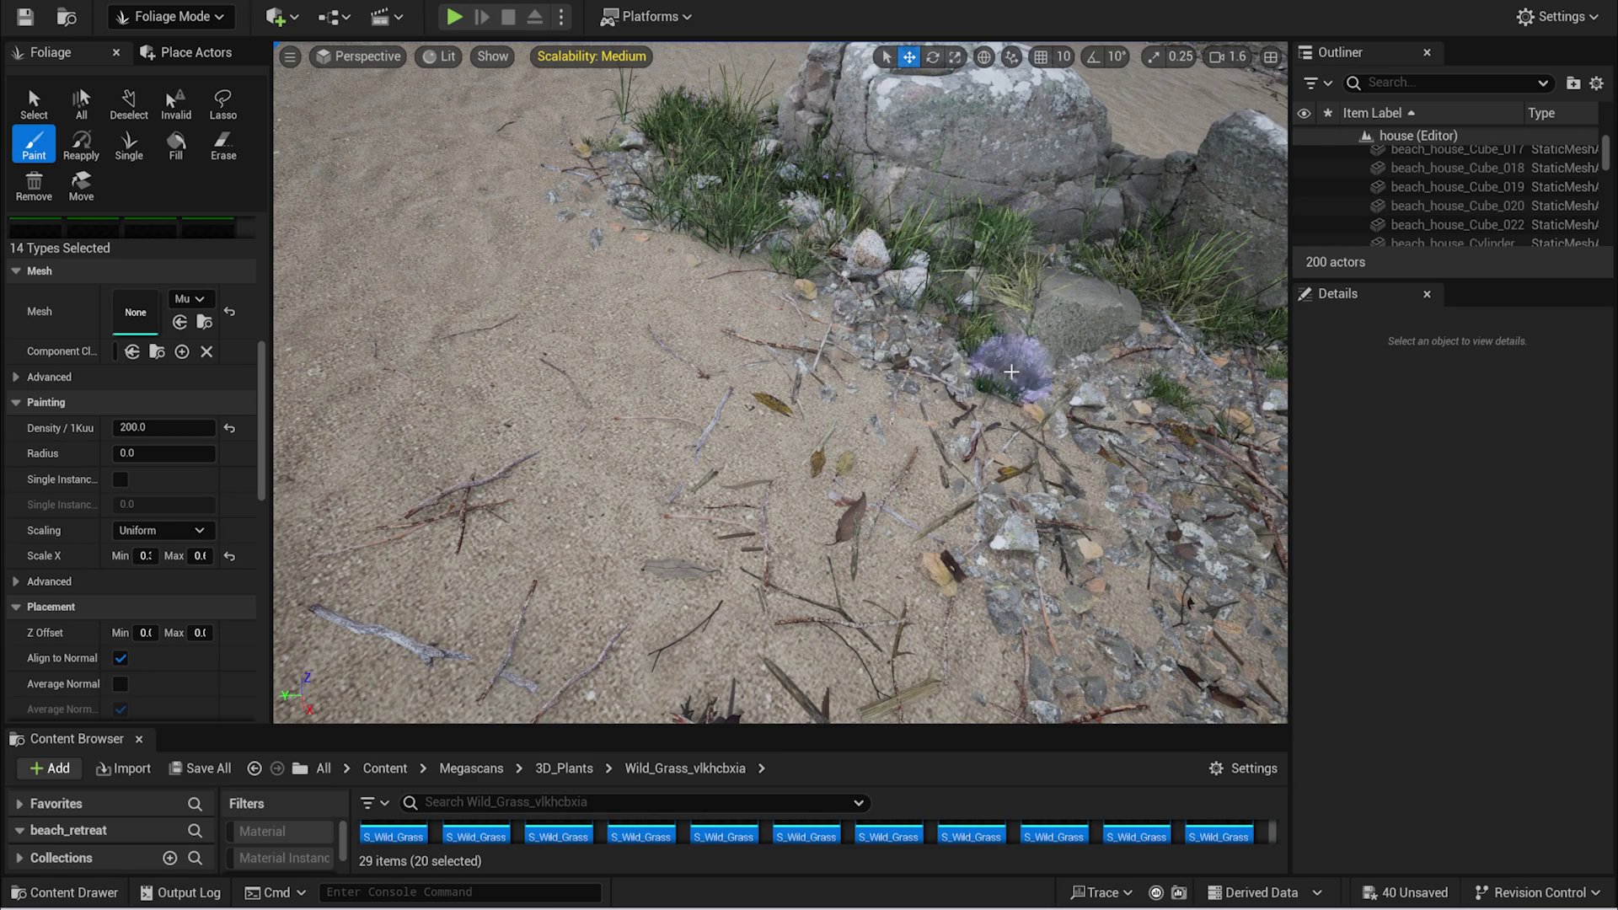
{"action": "right_click_drag", "start_coordinate": [1138, 404], "coordinate": [1264, 408]}
{"action": "right_click_drag", "start_coordinate": [943, 468], "coordinate": [931, 514]}
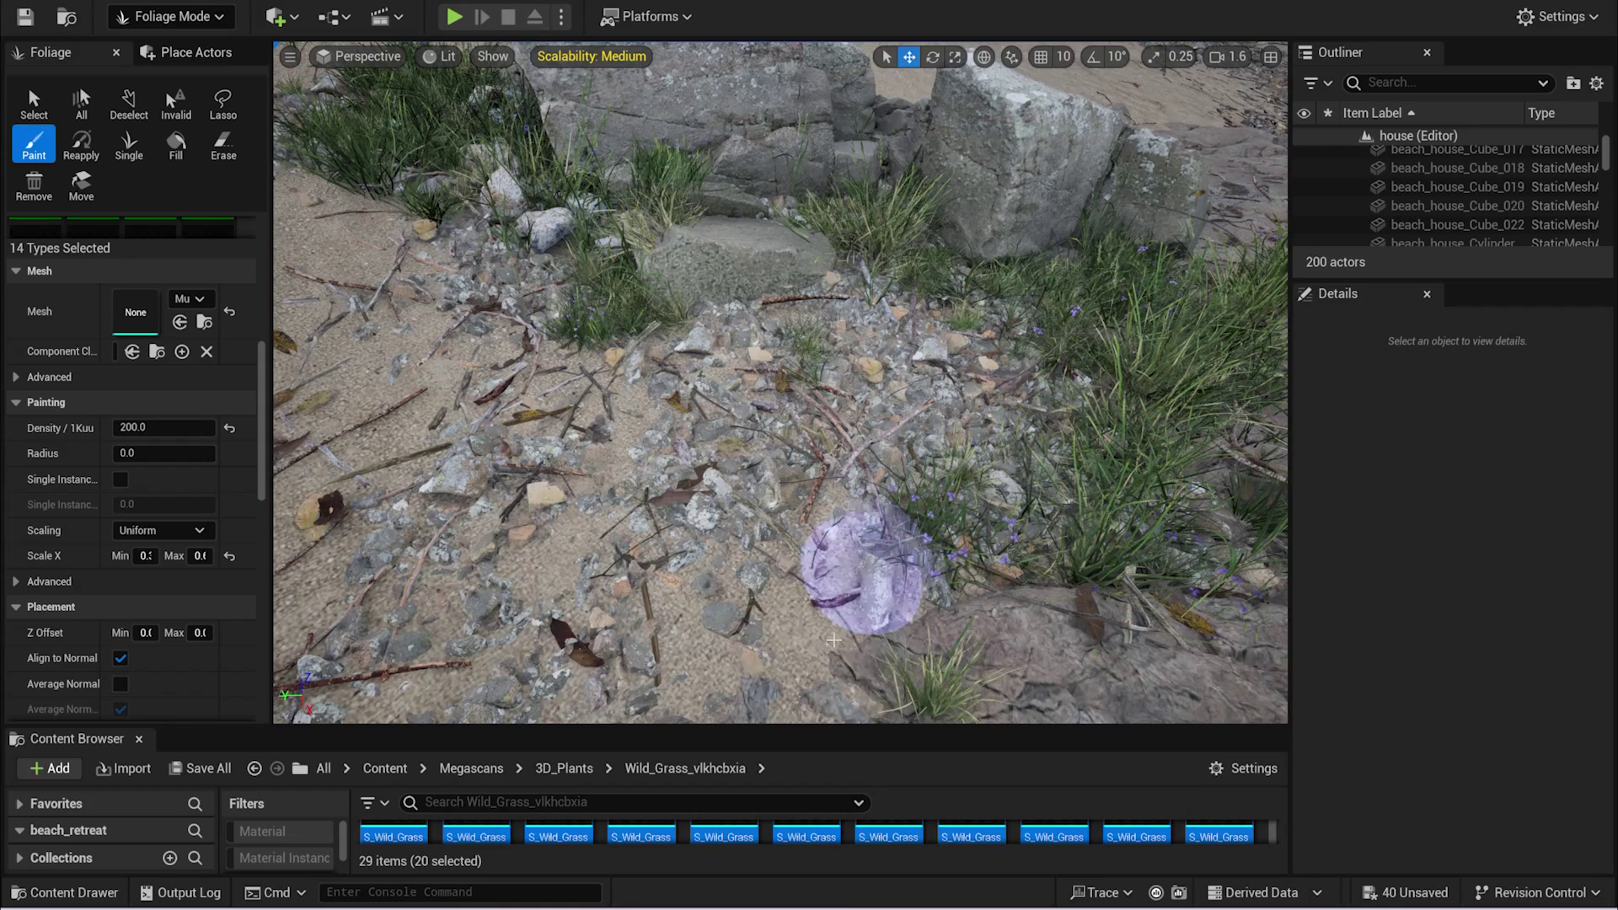
{"action": "left_click_drag", "start_coordinate": [867, 571], "coordinate": [838, 621]}
{"action": "left_click", "coordinate": [779, 291]}
{"action": "mouse_move", "coordinate": [753, 257]}
{"action": "right_mouse_down"}
{"action": "mouse_move", "coordinate": [623, 253]}
{"action": "mouse_move", "coordinate": [724, 278]}
{"action": "mouse_move", "coordinate": [699, 328]}
{"action": "mouse_move", "coordinate": [784, 295]}
{"action": "right_mouse_up"}
{"action": "left_click", "coordinate": [884, 566]}
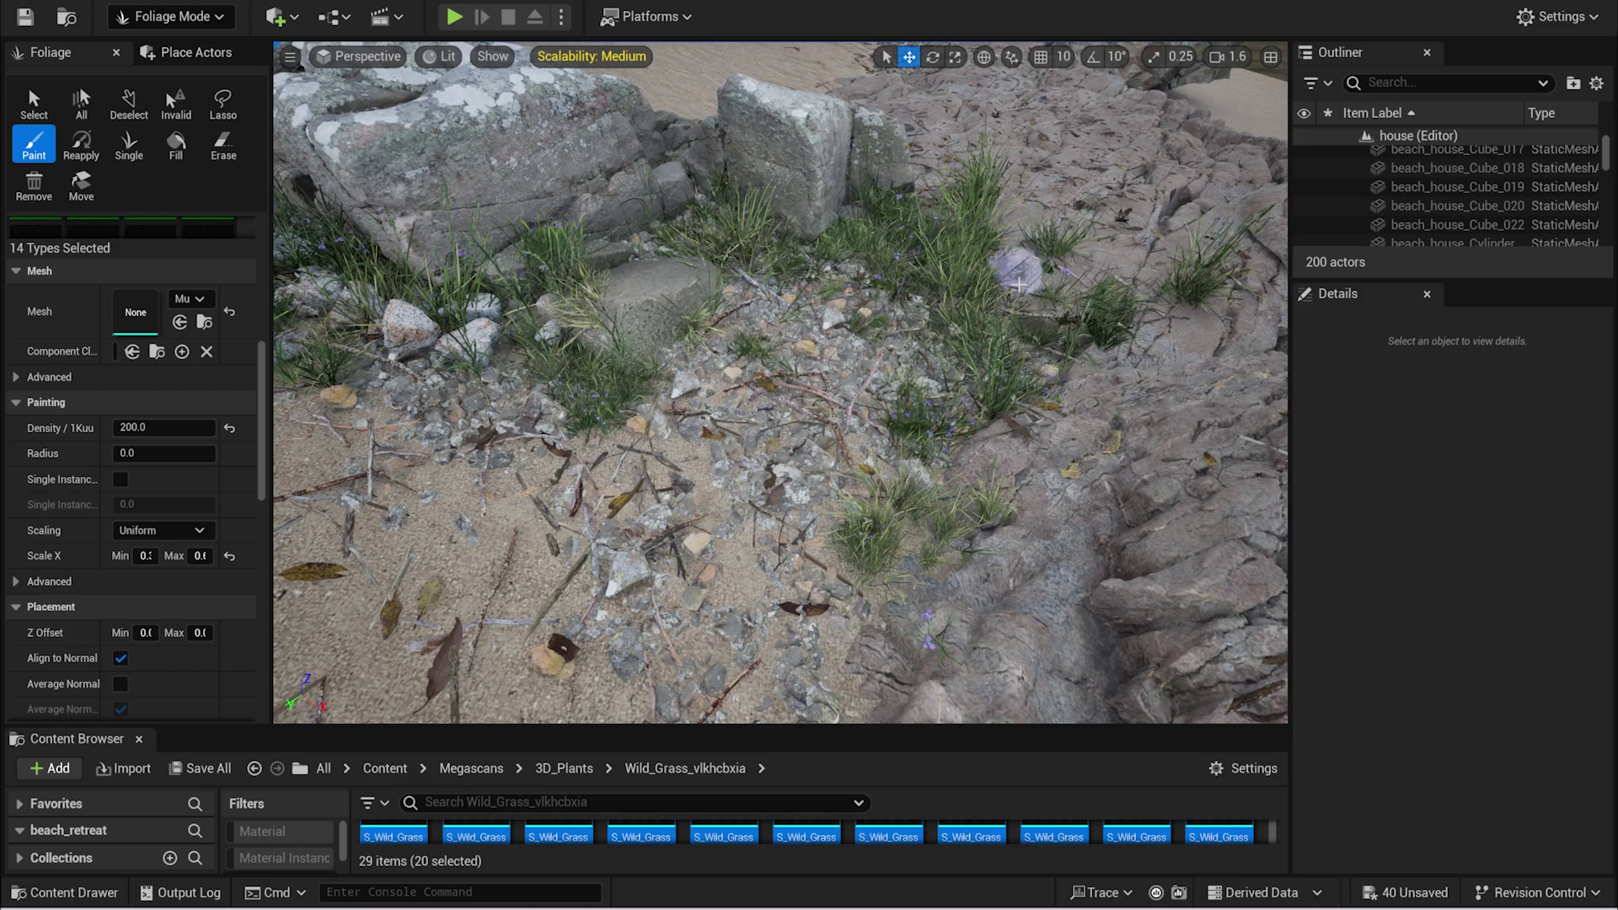
{"action": "right_click_drag", "start_coordinate": [565, 500], "coordinate": [476, 497]}
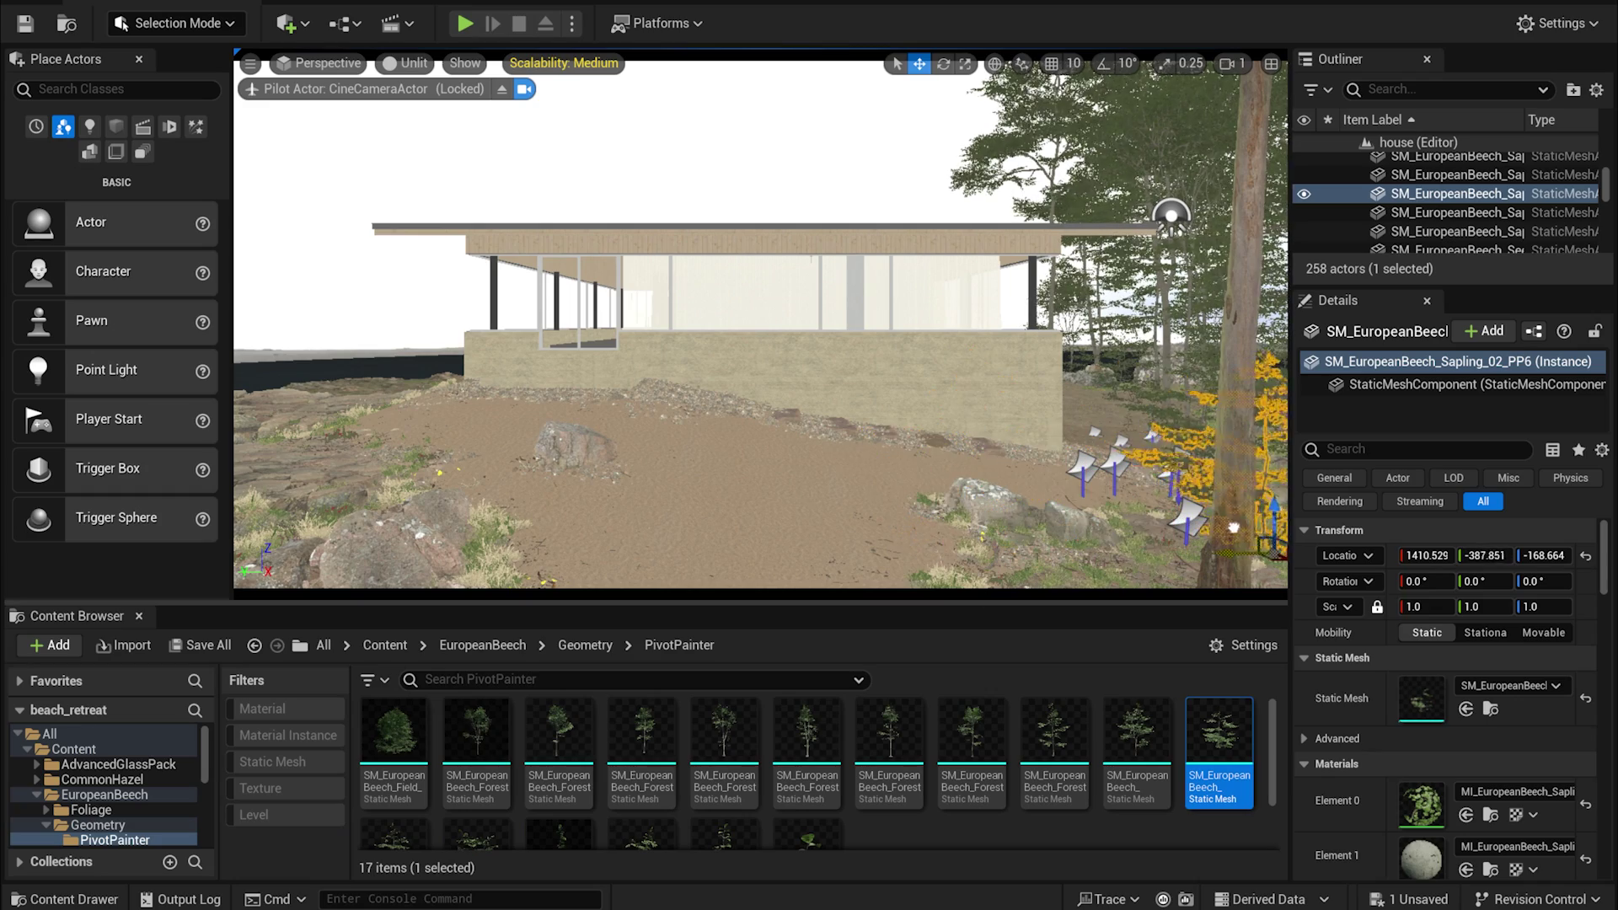
- Drag an SM_EuropeanBeech sapling from the Content Browser into the viewport beside the house
{"action": "left_click_drag", "start_coordinate": [1233, 527], "coordinate": [1229, 527]}
{"action": "scroll", "coordinate": [653, 801], "scroll_direction": "down", "scroll_amount": 2}
{"action": "left_click_drag", "start_coordinate": [653, 805], "coordinate": [1053, 479]}
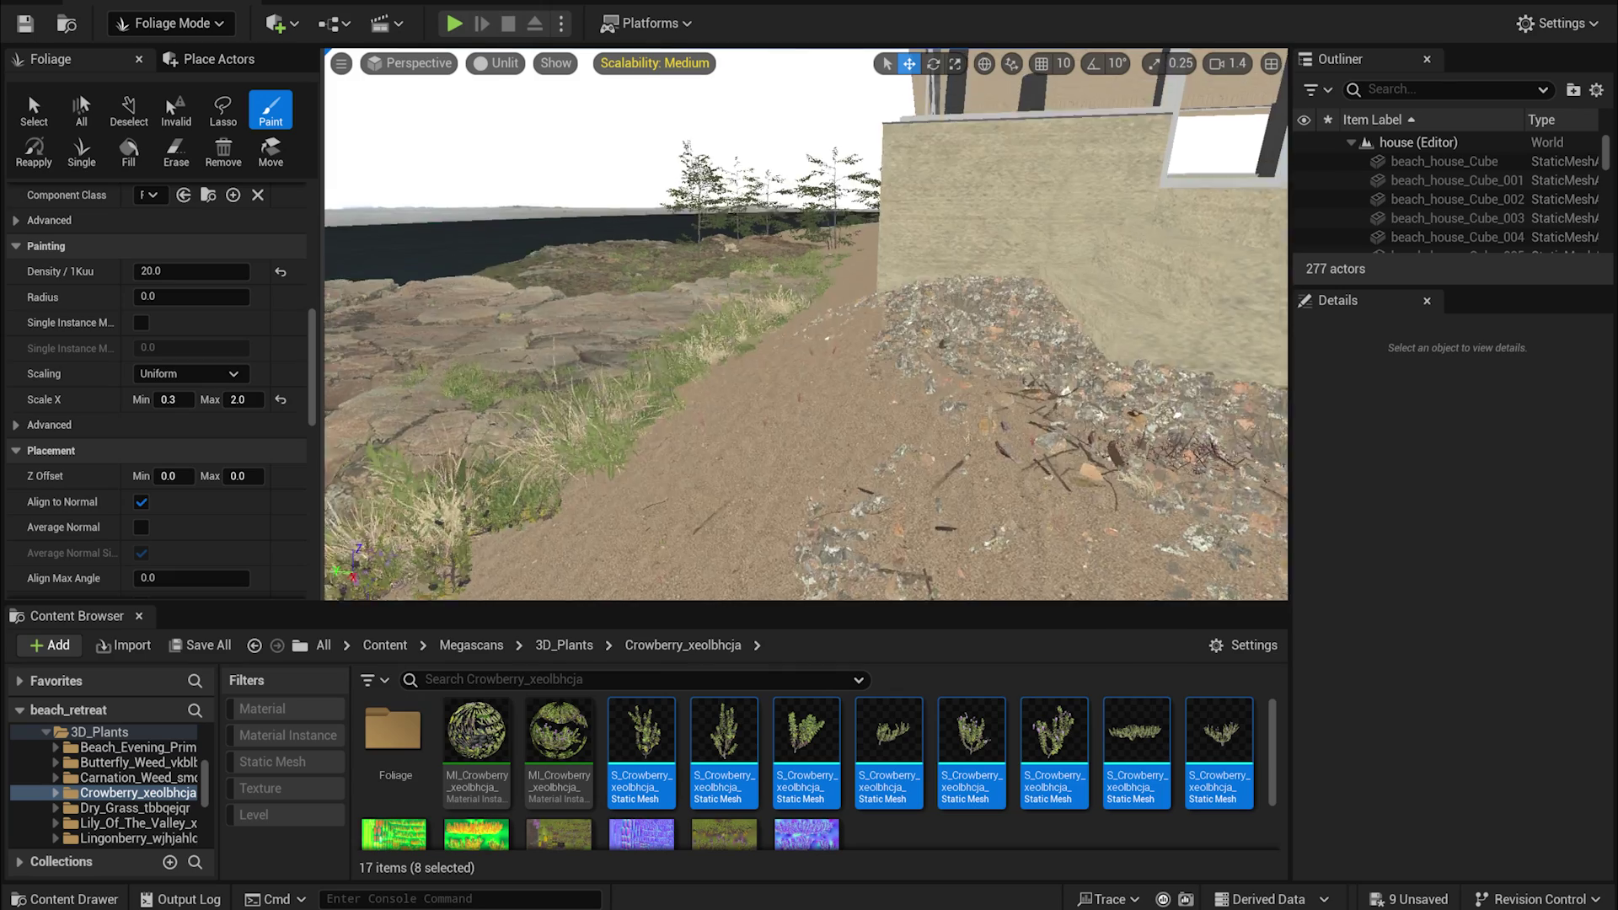
- Paint Crowberry bushes along the shoreline path and up the rocky slope
{"action": "right_click_drag", "start_coordinate": [759, 346], "coordinate": [784, 337]}
{"action": "left_click_drag", "start_coordinate": [690, 429], "coordinate": [647, 470]}
{"action": "right_click_drag", "start_coordinate": [647, 471], "coordinate": [783, 371]}
{"action": "left_click_drag", "start_coordinate": [688, 460], "coordinate": [775, 536]}
{"action": "right_click_drag", "start_coordinate": [775, 535], "coordinate": [792, 506]}
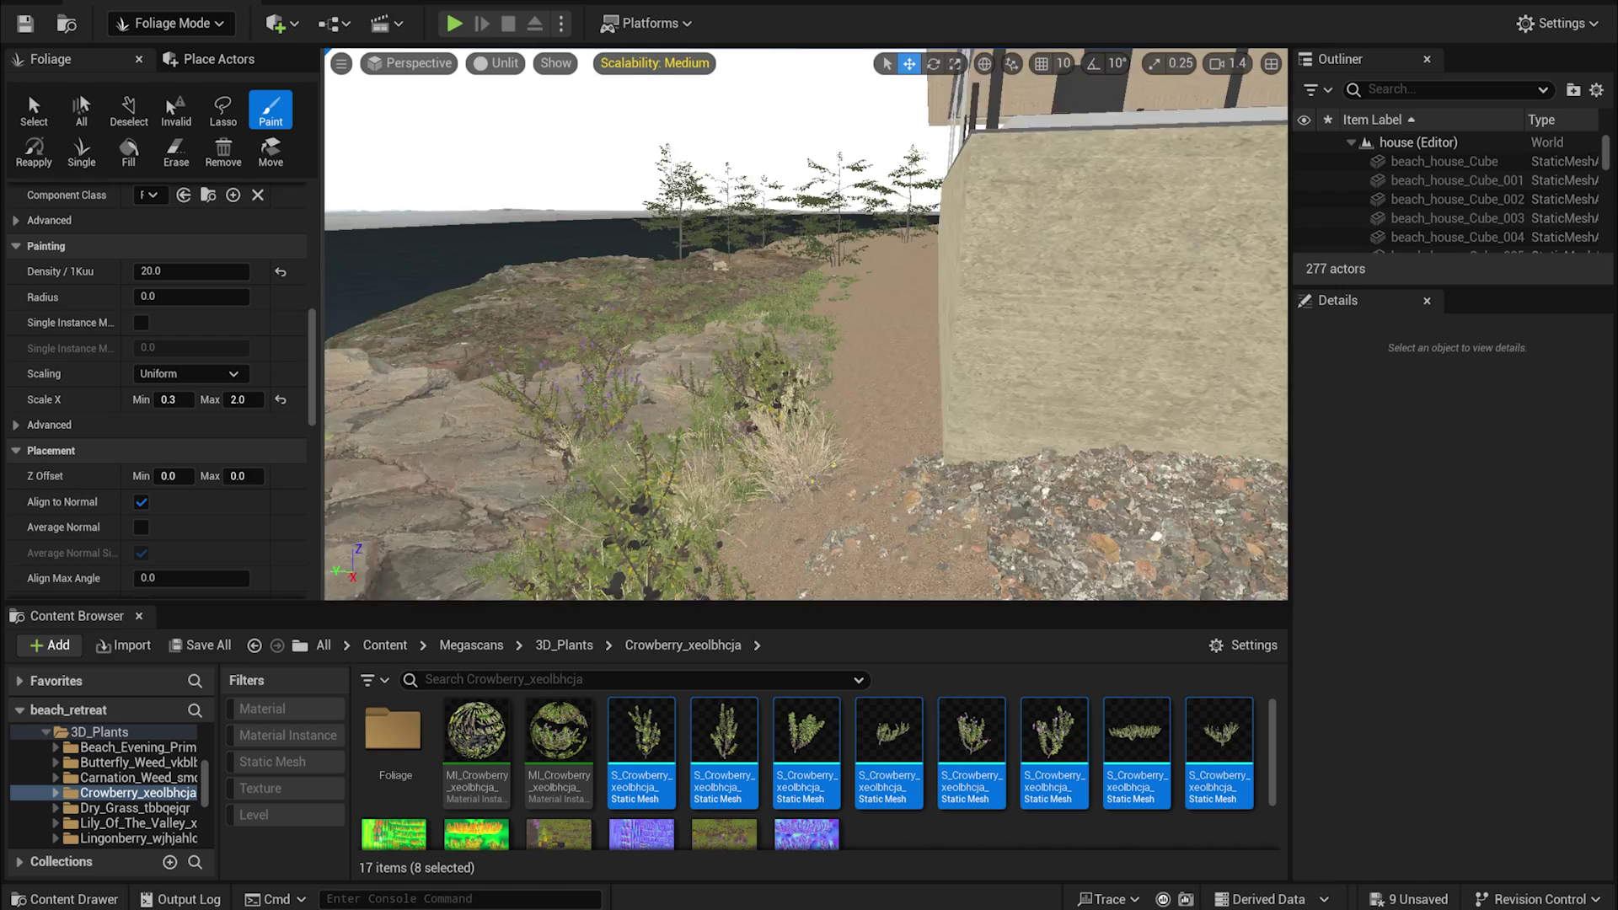
{"action": "right_click_drag", "start_coordinate": [640, 519], "coordinate": [607, 511]}
{"action": "left_click_drag", "start_coordinate": [873, 295], "coordinate": [813, 299]}
{"action": "right_click_drag", "start_coordinate": [813, 299], "coordinate": [788, 316]}
{"action": "mouse_move", "coordinate": [943, 298]}
{"action": "left_mouse_down"}
{"action": "mouse_move", "coordinate": [993, 371]}
{"action": "mouse_move", "coordinate": [979, 462]}
{"action": "left_mouse_up"}
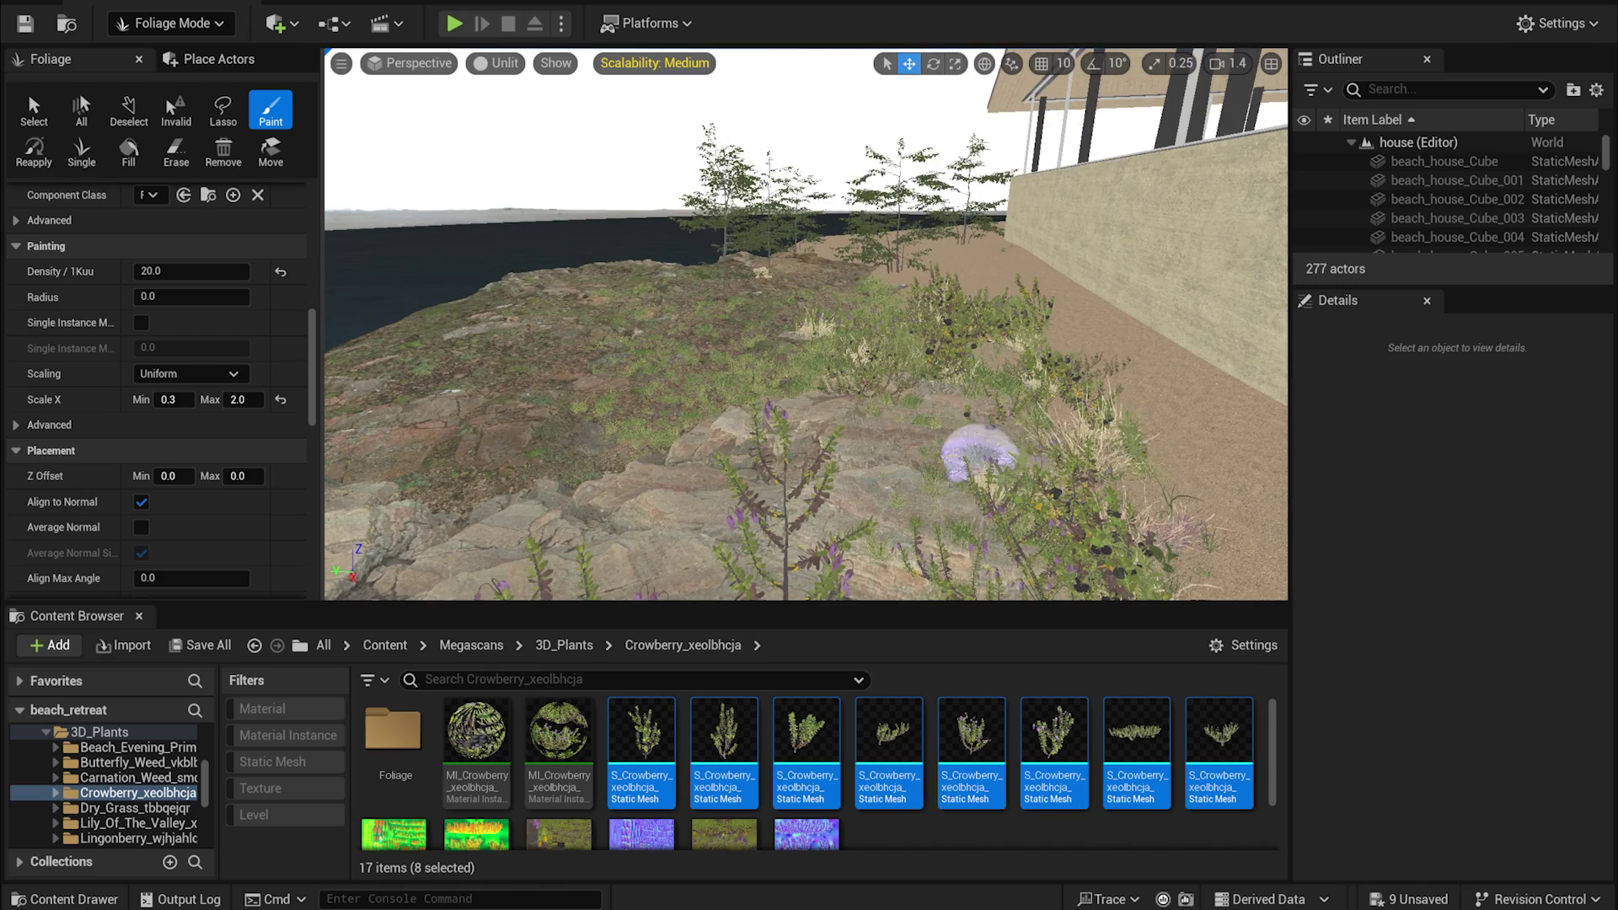
{"action": "scroll", "coordinate": [977, 451], "scroll_direction": "down", "scroll_amount": 2}
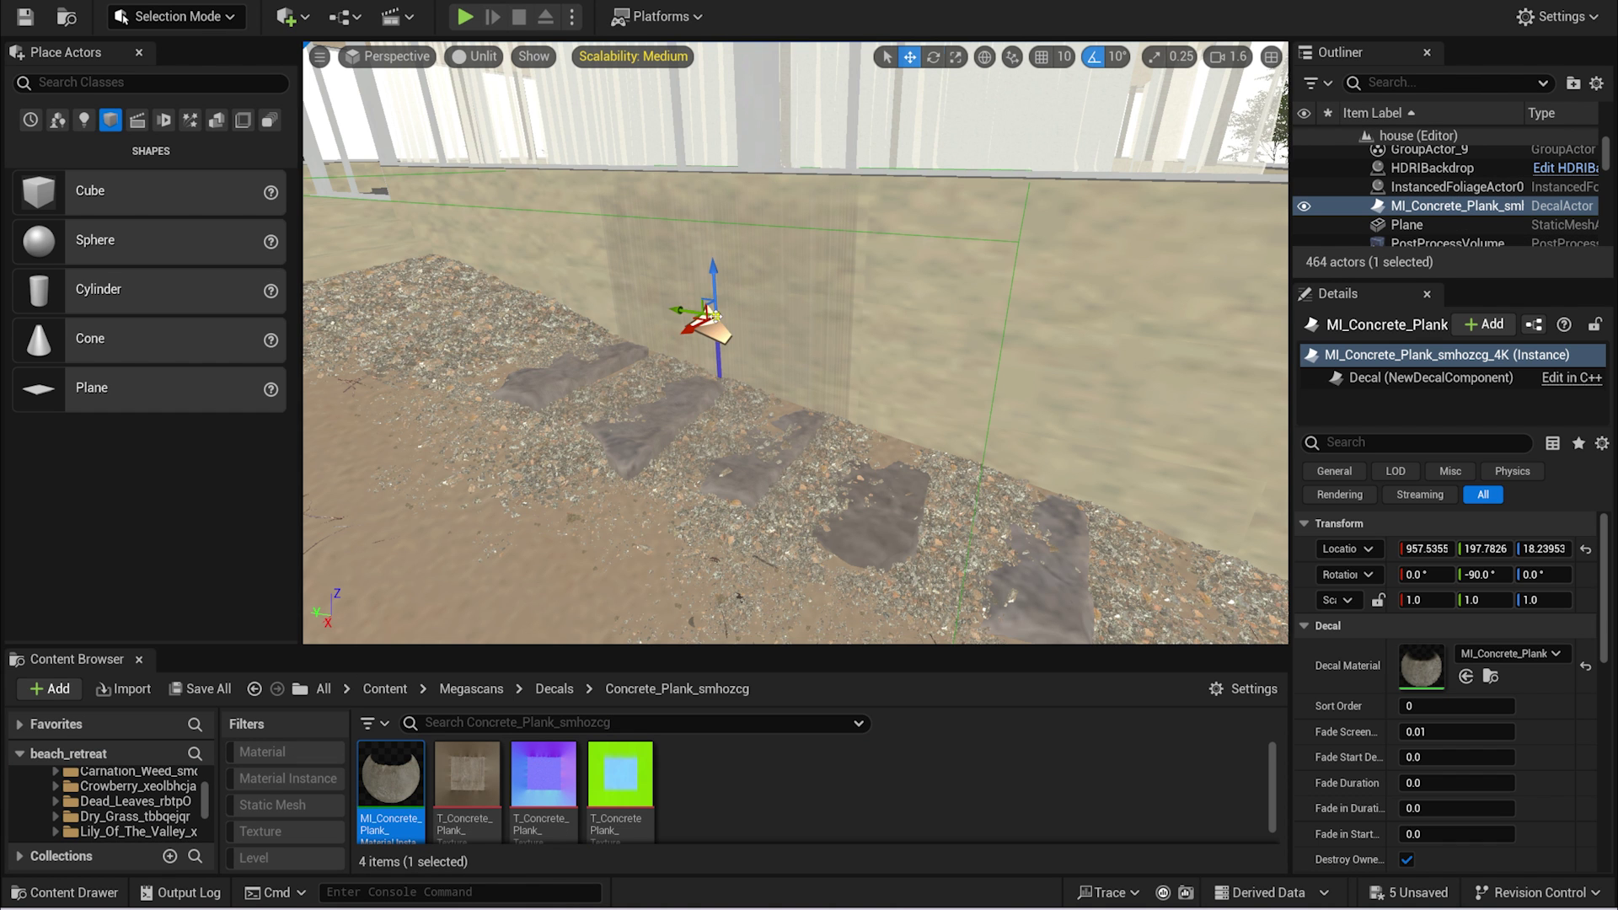
- Rotate the concrete plank decal on two axes and shrink its Y scale to about 0.52
{"action": "key", "text": "e"}
{"action": "left_click_drag", "start_coordinate": [678, 292], "coordinate": [697, 377]}
{"action": "left_click_drag", "start_coordinate": [749, 266], "coordinate": [777, 340]}
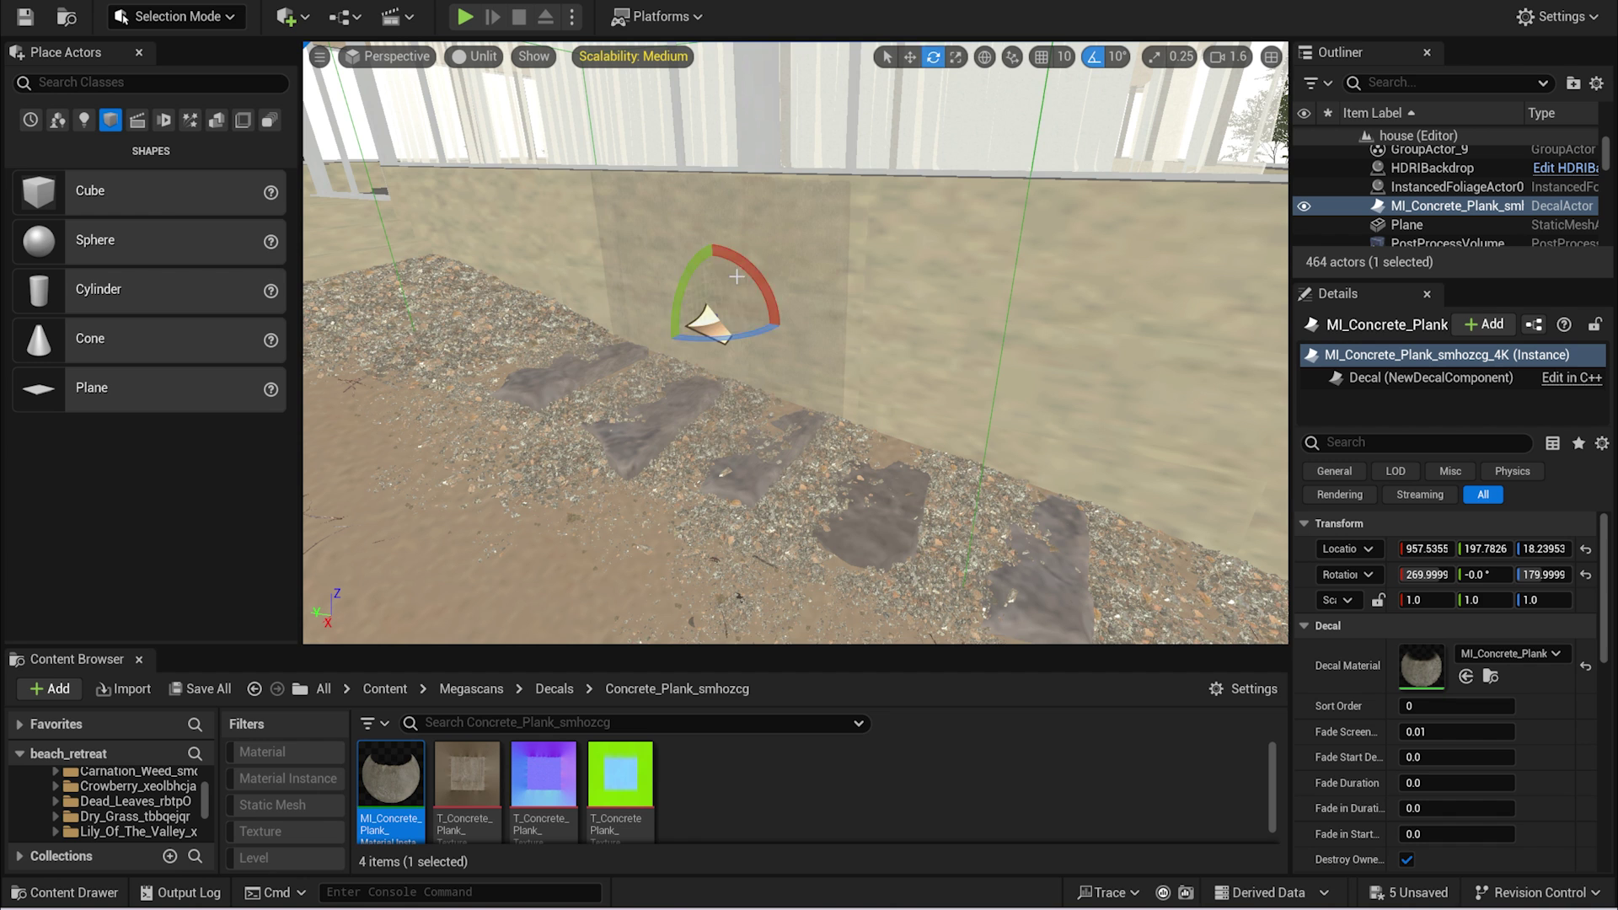
{"action": "key", "text": "r"}
{"action": "left_click_drag", "start_coordinate": [712, 276], "coordinate": [716, 309]}
{"action": "key", "text": "w"}
{"action": "scroll", "coordinate": [658, 486], "scroll_direction": "up", "scroll_amount": 3}
- Turn off Receives Decals on the sandstone boulders and rocky ground pieces, then reselect the decal
{"action": "left_click", "coordinate": [632, 423]}
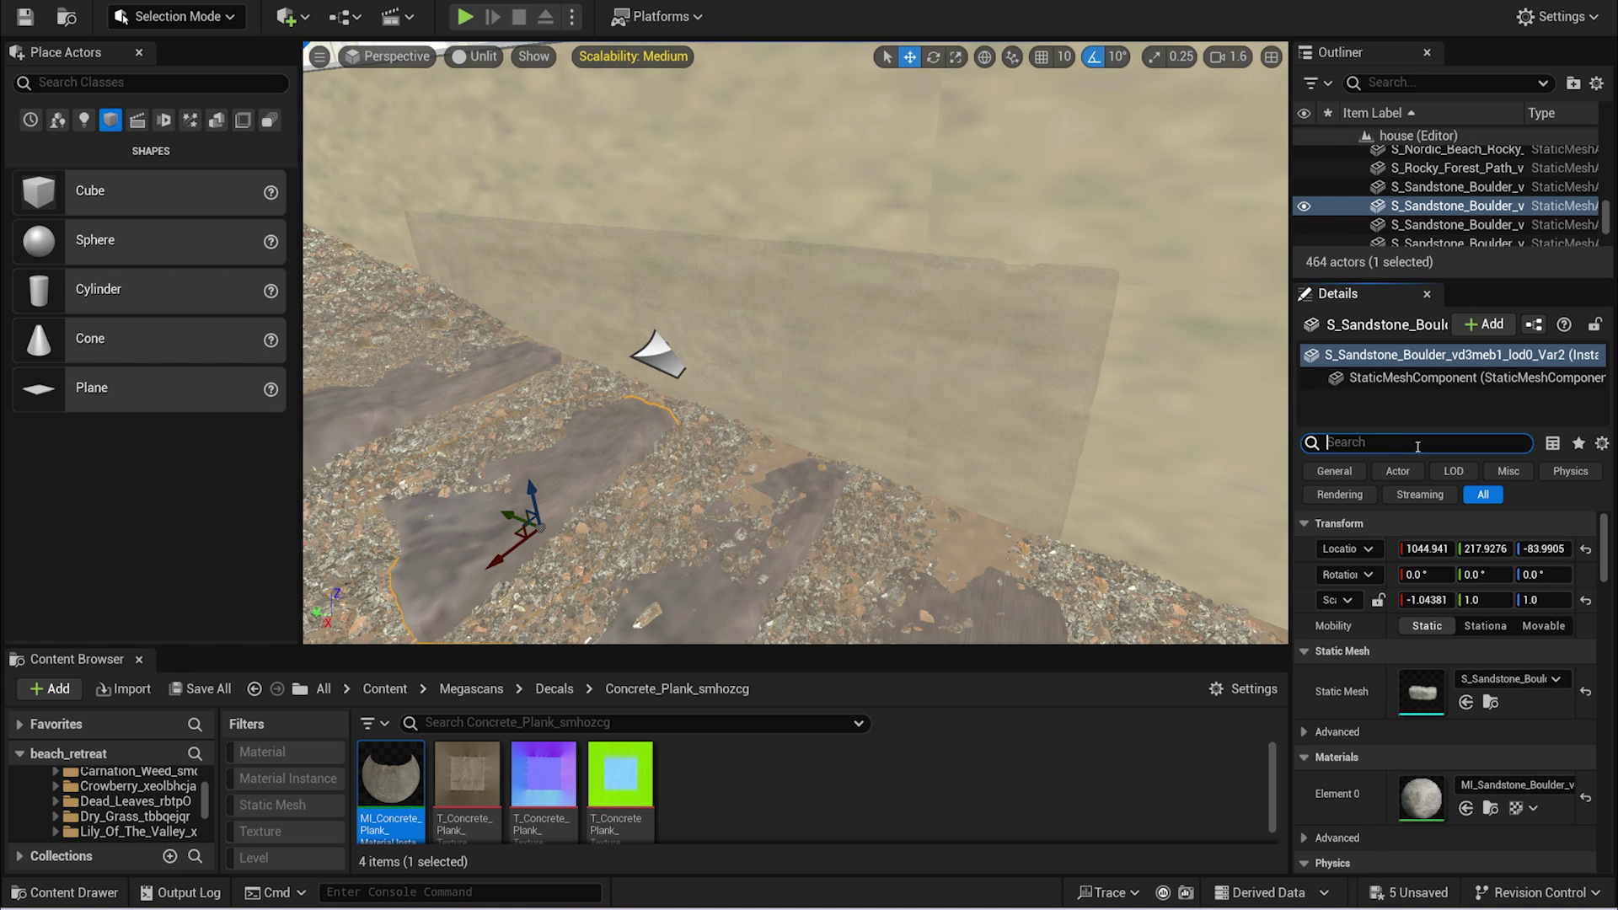
{"action": "type", "text": "deca"}
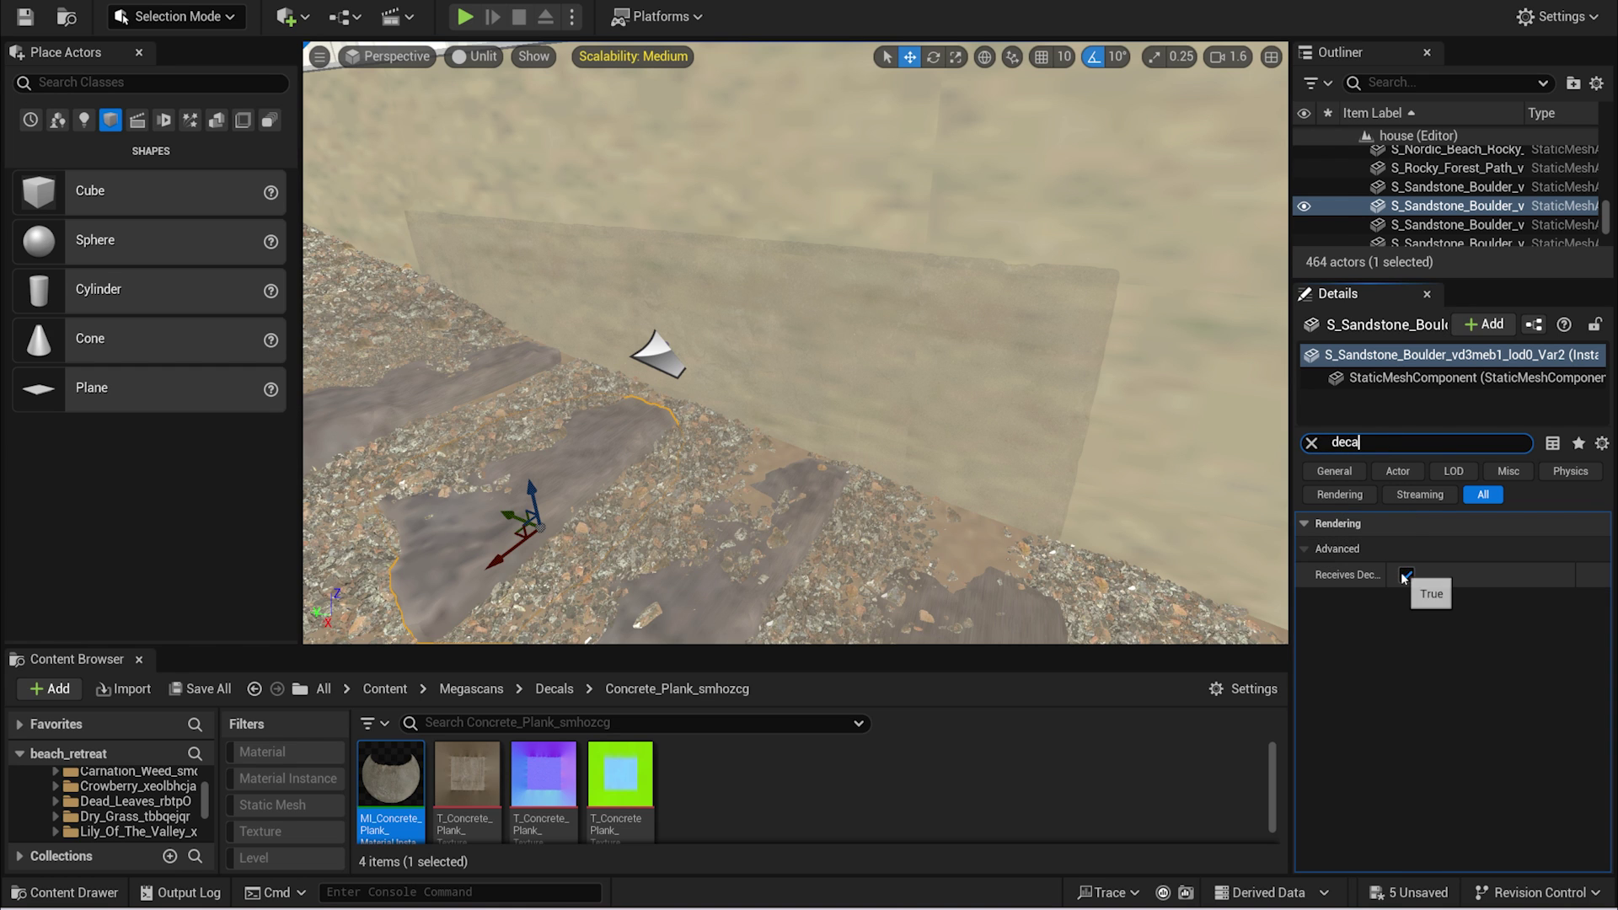
{"action": "left_click", "coordinate": [1432, 224]}
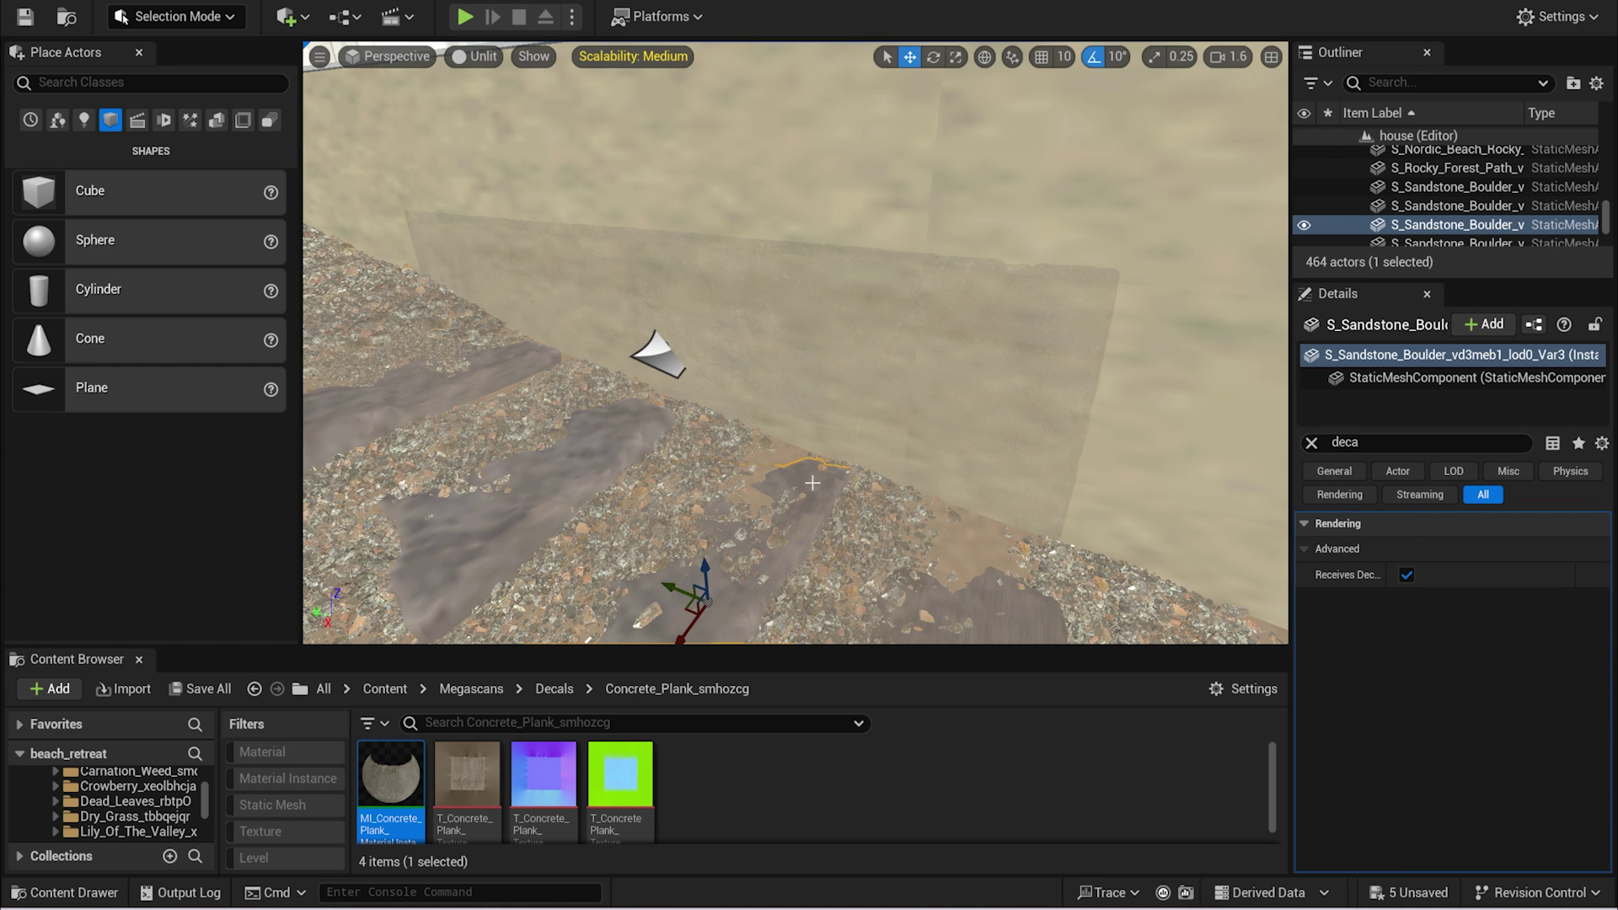
{"action": "left_click", "coordinate": [1404, 577]}
{"action": "left_click", "coordinate": [720, 435]}
{"action": "left_click", "coordinate": [1408, 575]}
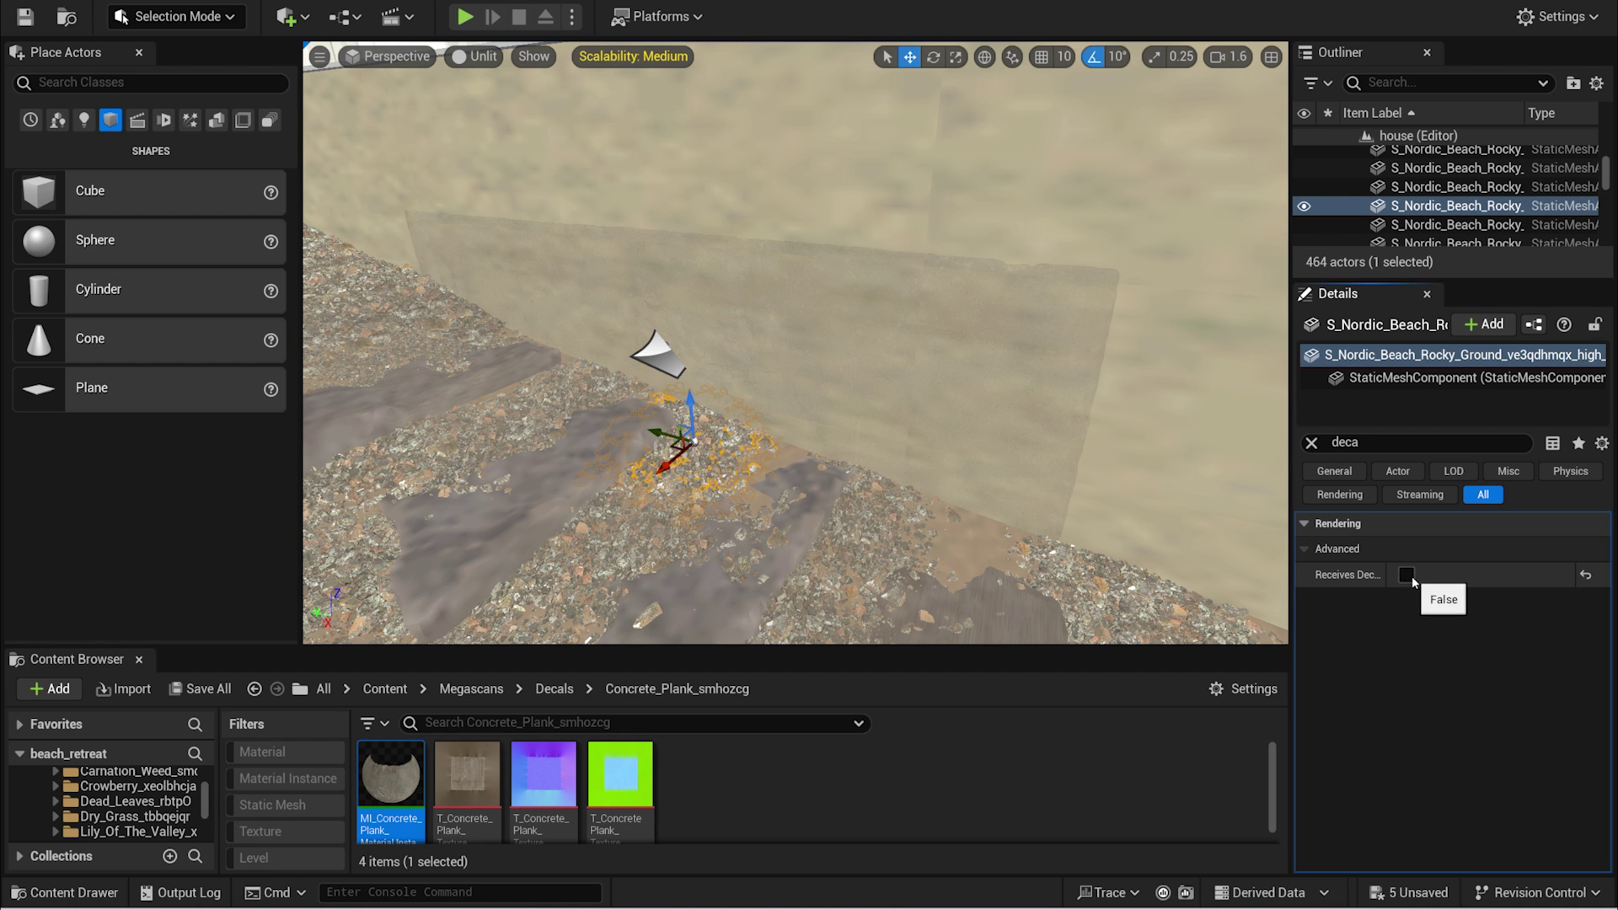
{"action": "left_click", "coordinate": [812, 483]}
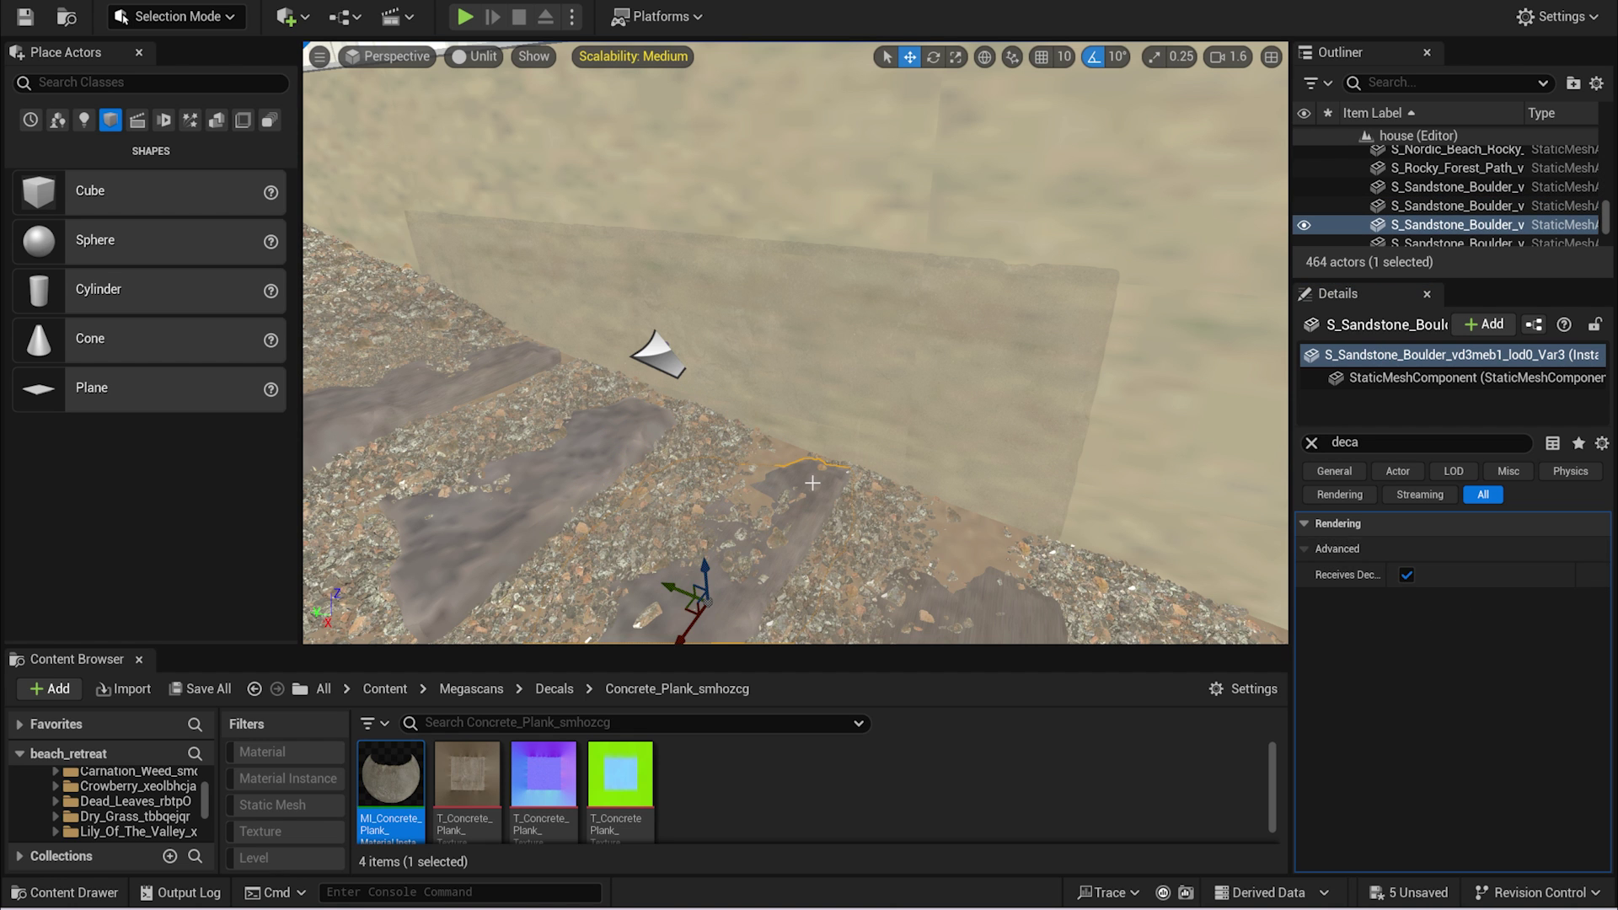
{"action": "left_click", "coordinate": [1407, 576]}
{"action": "left_click", "coordinate": [723, 446]}
{"action": "left_click", "coordinate": [1408, 577]}
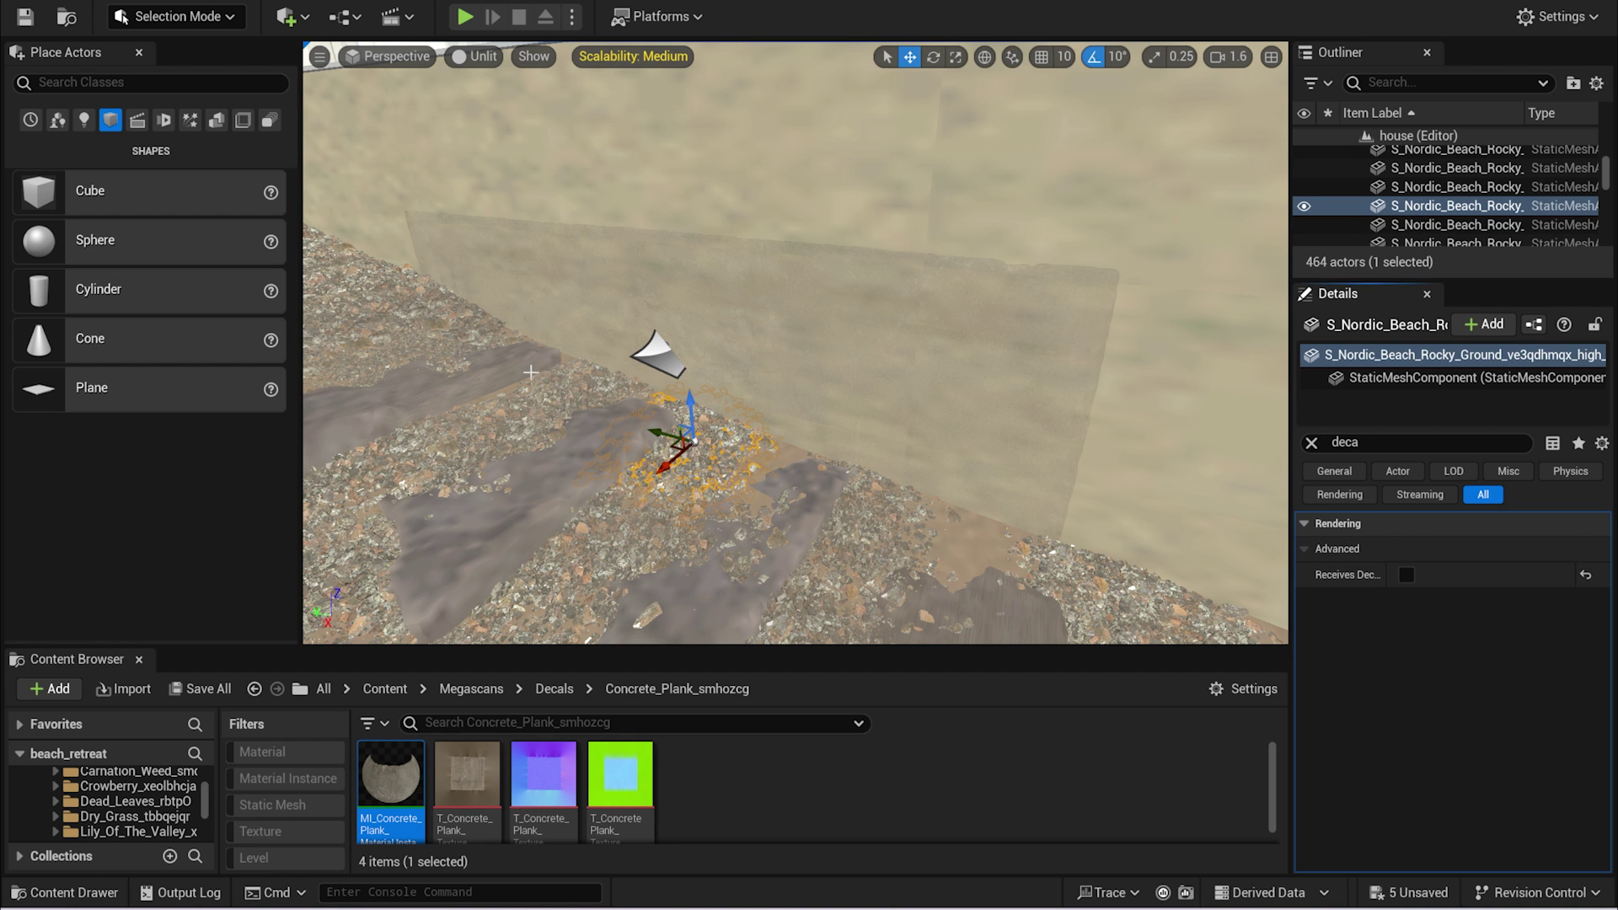
{"action": "left_click", "coordinate": [610, 400]}
{"action": "key", "text": "ctrl+z"}
{"action": "key", "text": "ctrl+z"}
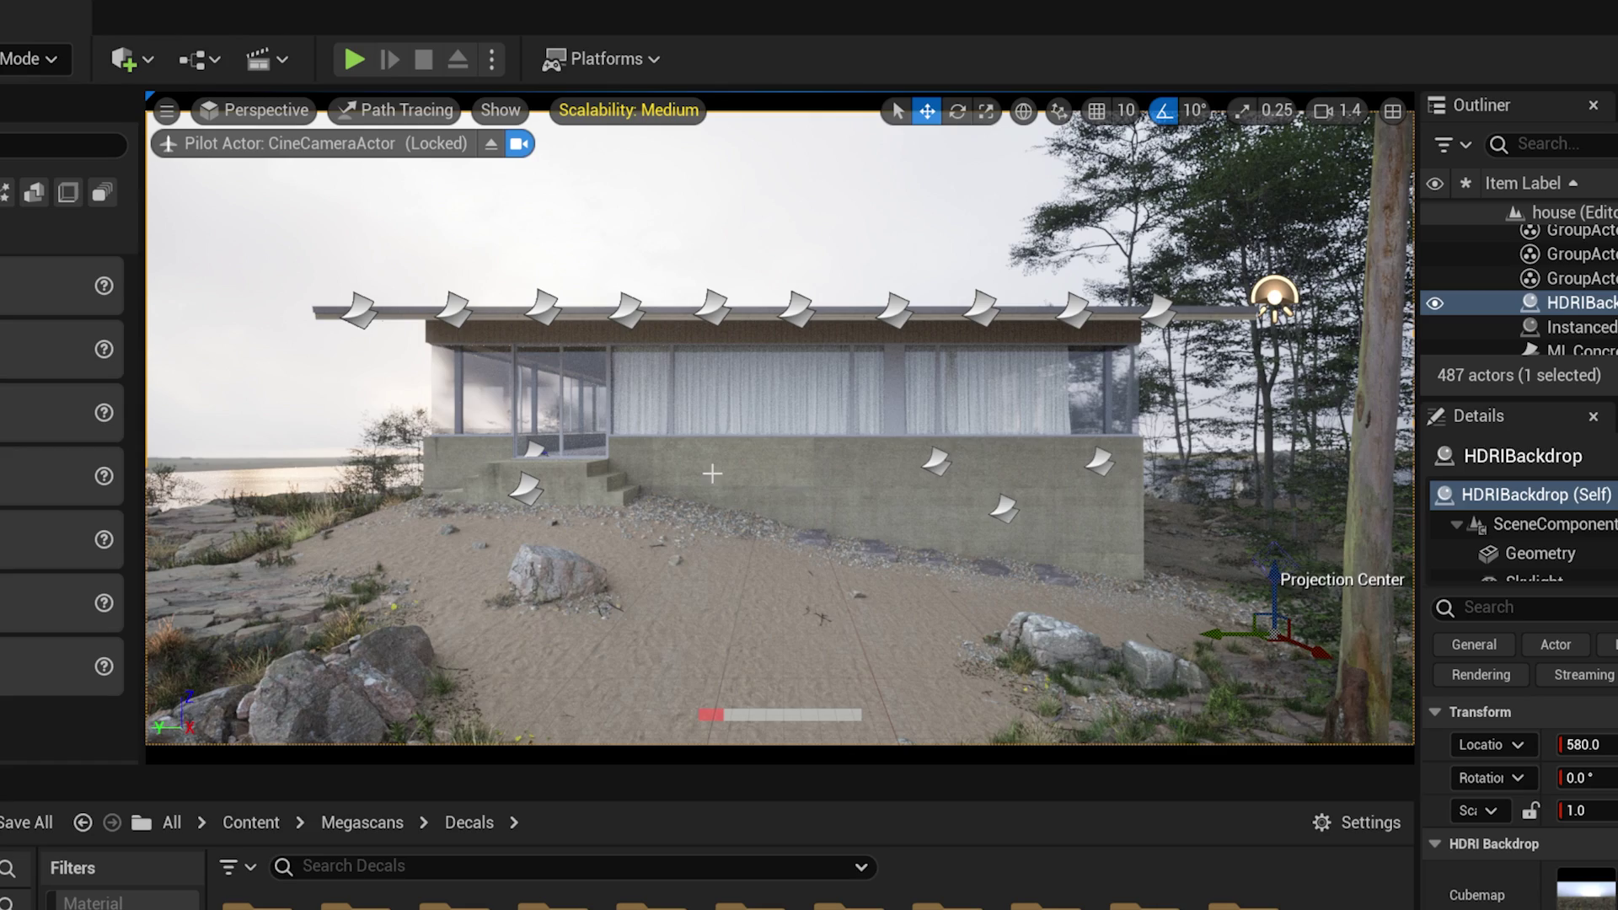
{"action": "left_click", "coordinate": [939, 461]}
- Enable Game View, open the treeline backdrop material, and narrow the SpotLight inner cone to 9.64°
{"action": "left_click", "coordinate": [166, 111]}
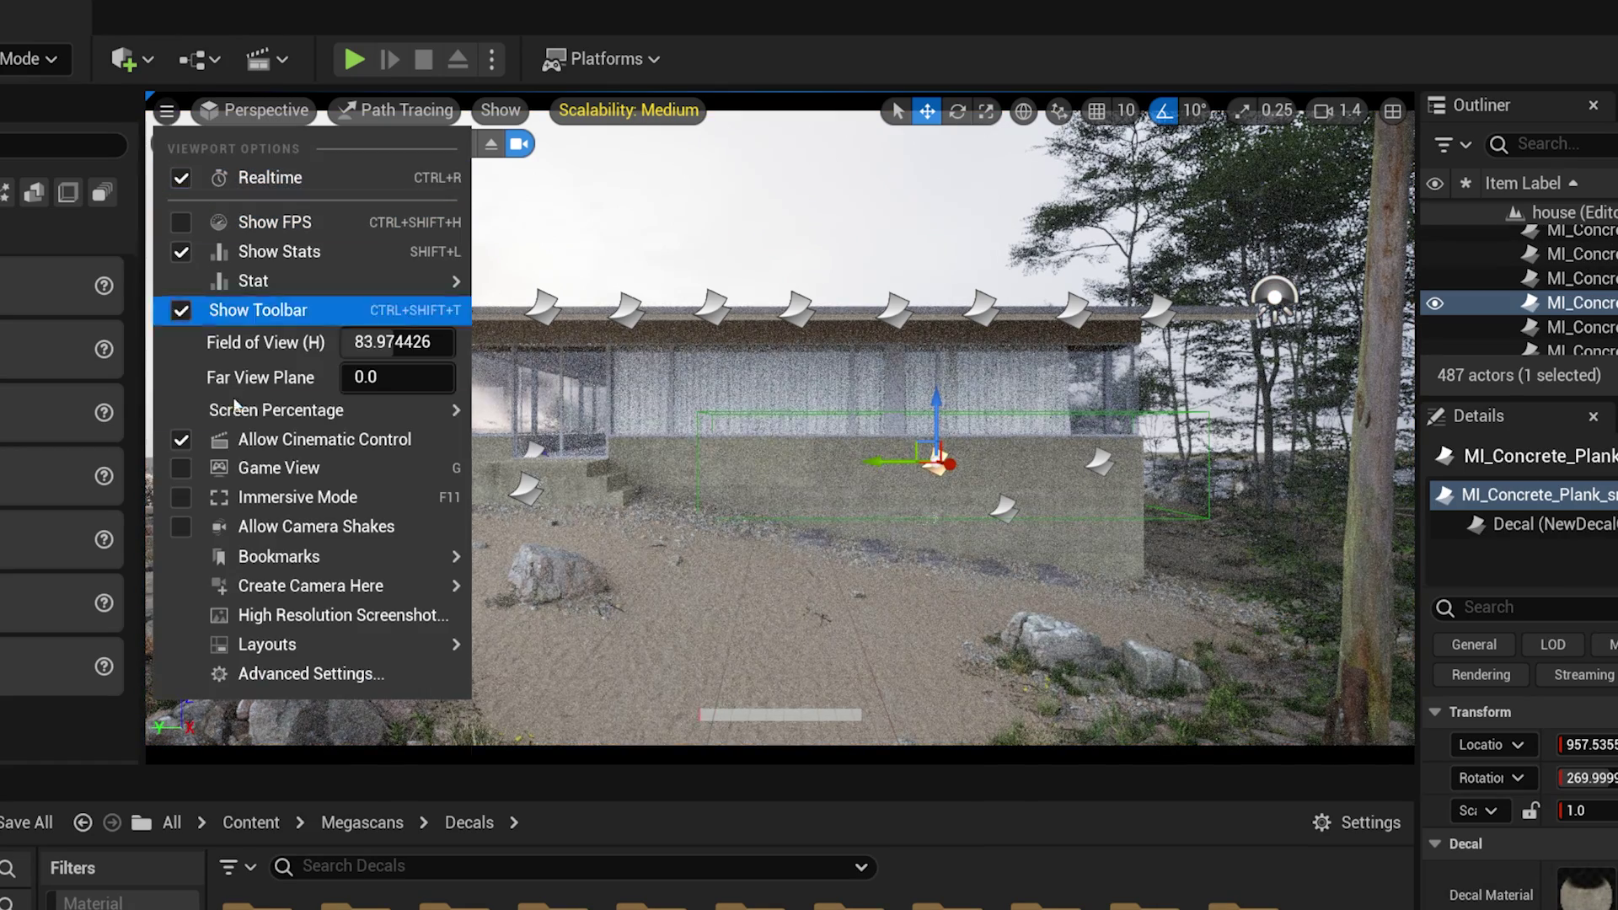
{"action": "left_click", "coordinate": [259, 471]}
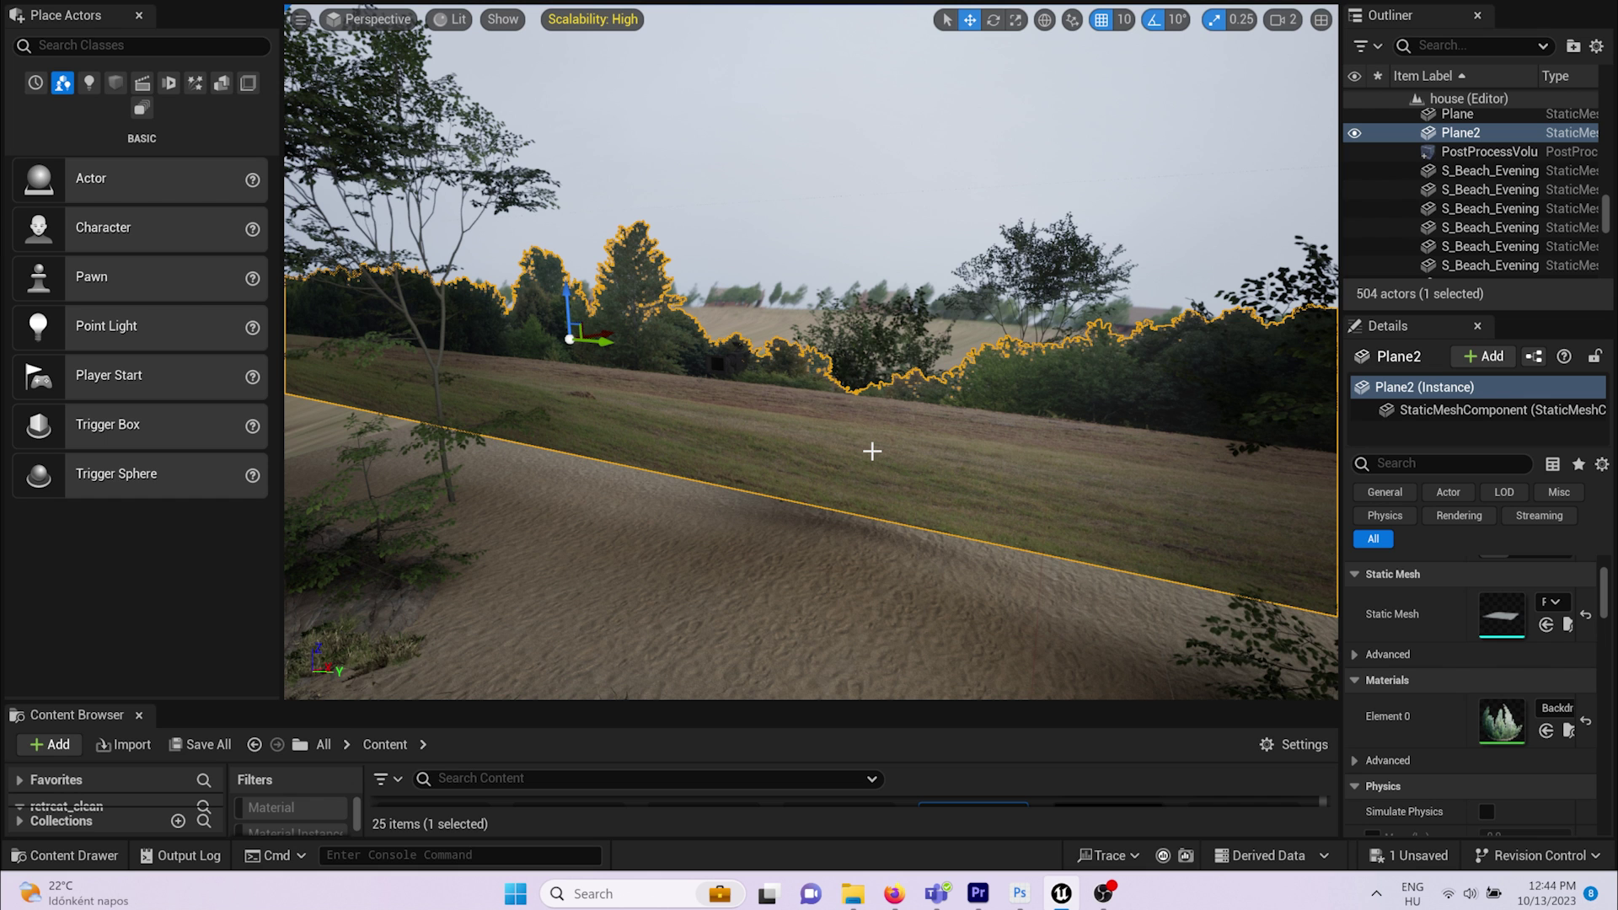
{"action": "double_click", "coordinate": [1499, 734]}
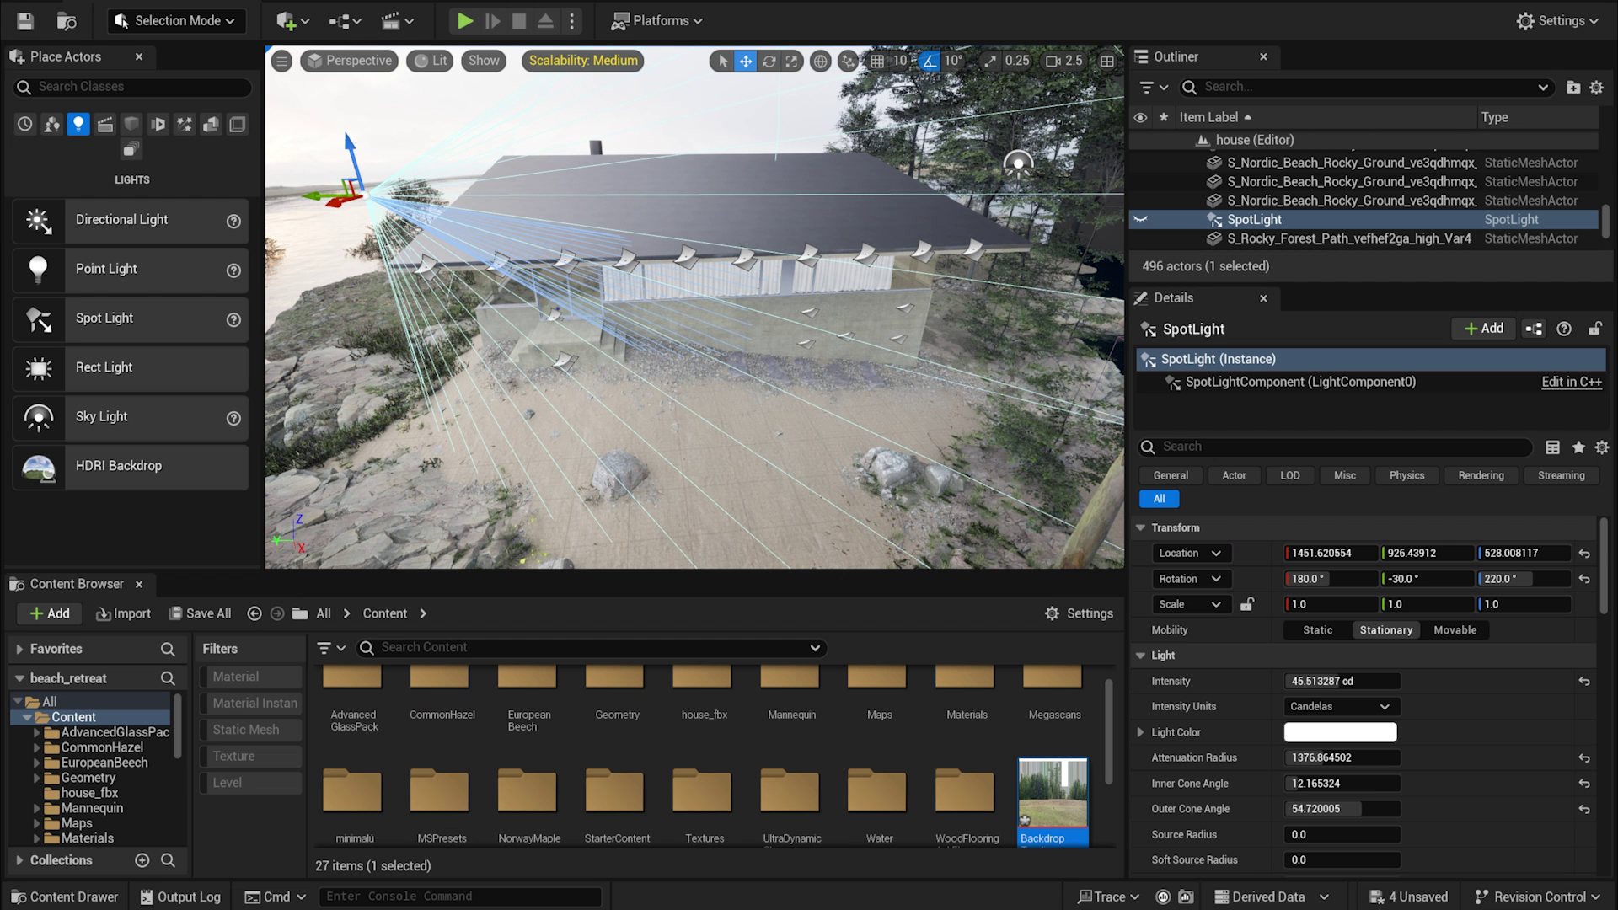
{"action": "left_click_drag", "start_coordinate": [1340, 783], "coordinate": [1363, 809]}
- Tune the SpotLight's intensity and inner and outer cone angles, checking the house from different views
{"action": "left_click_drag", "start_coordinate": [1349, 681], "coordinate": [1367, 681]}
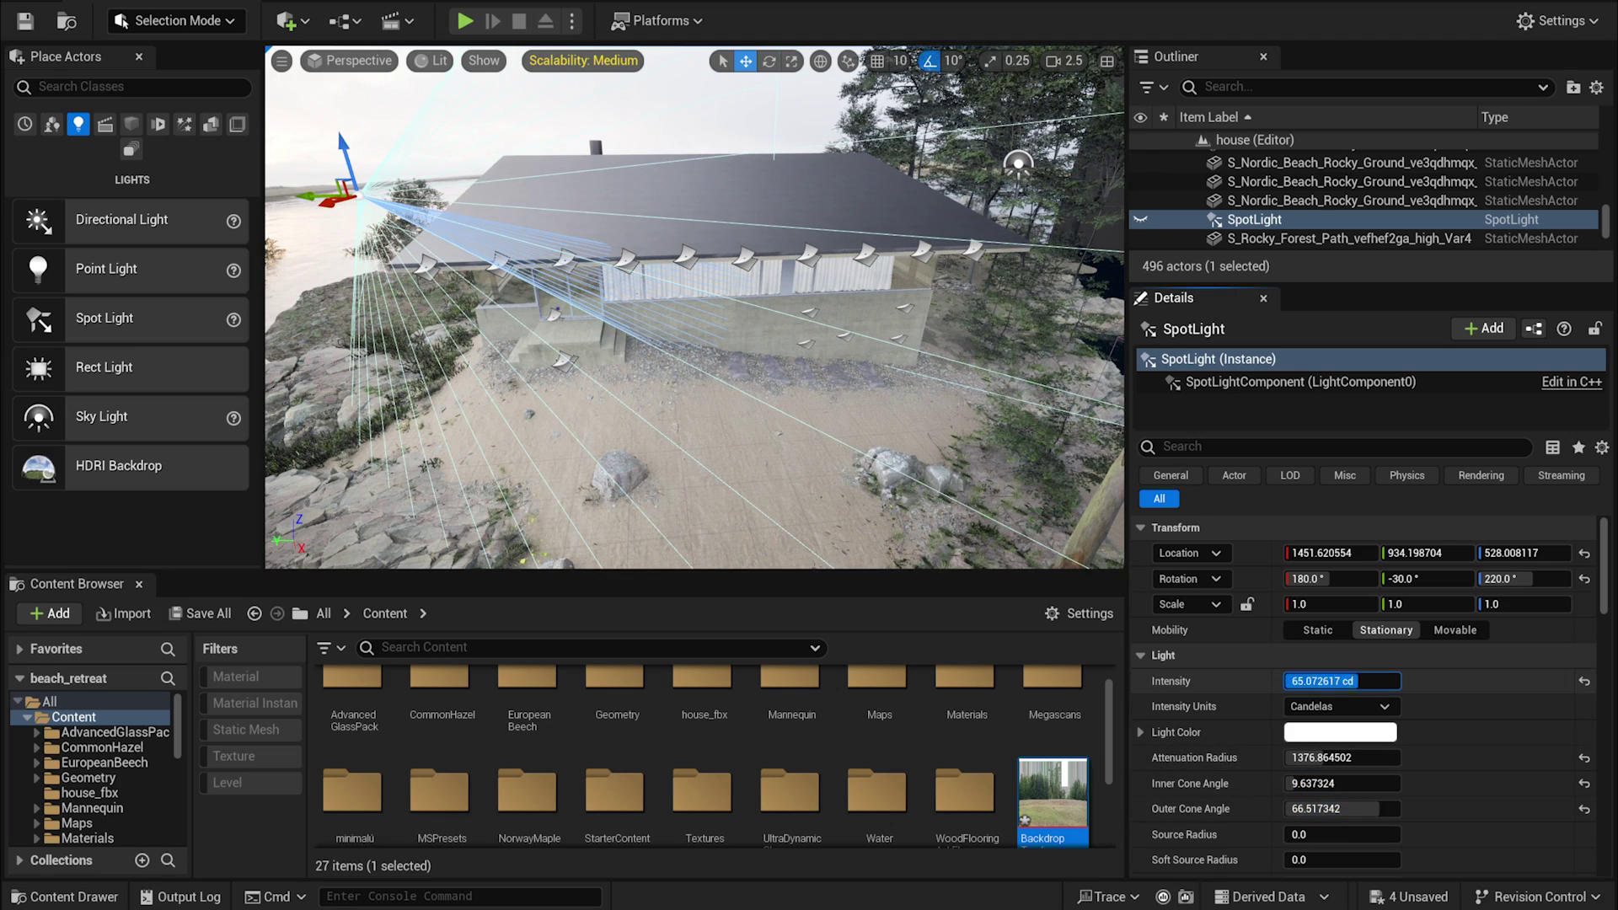
{"action": "left_click", "coordinate": [350, 60]}
{"action": "left_click", "coordinate": [397, 274]}
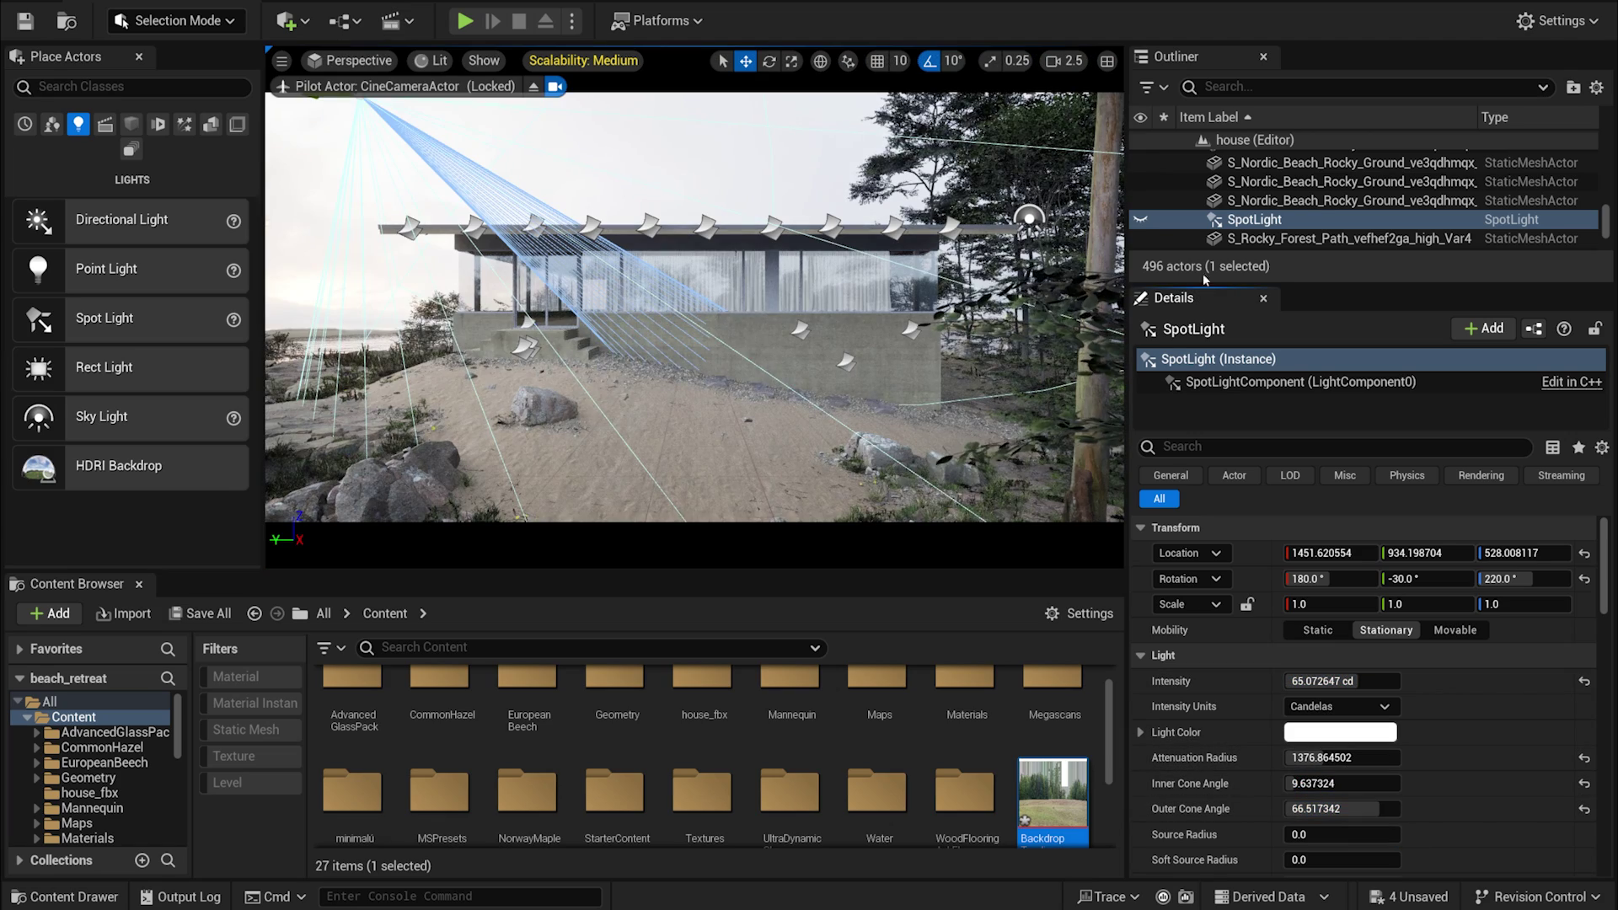
{"action": "left_click", "coordinate": [534, 87]}
{"action": "left_click_drag", "start_coordinate": [639, 310], "coordinate": [653, 413], "text": "alt"}
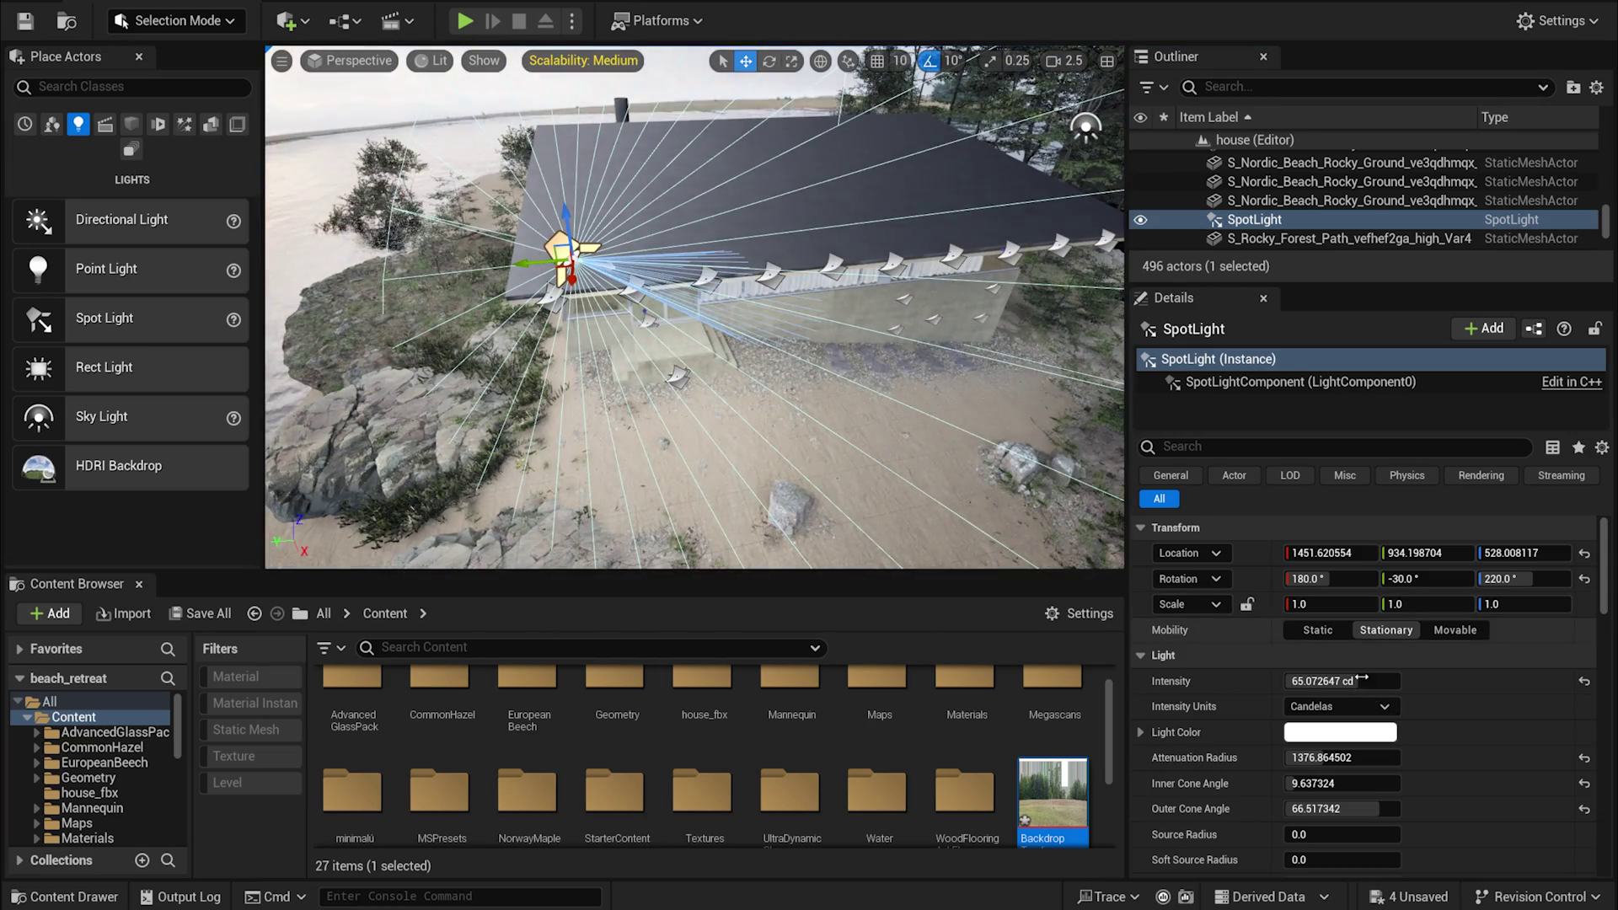
{"action": "mouse_move", "coordinate": [1362, 681]}
{"action": "left_mouse_down"}
{"action": "mouse_move", "coordinate": [1323, 681]}
{"action": "mouse_move", "coordinate": [1341, 681]}
{"action": "left_mouse_up"}
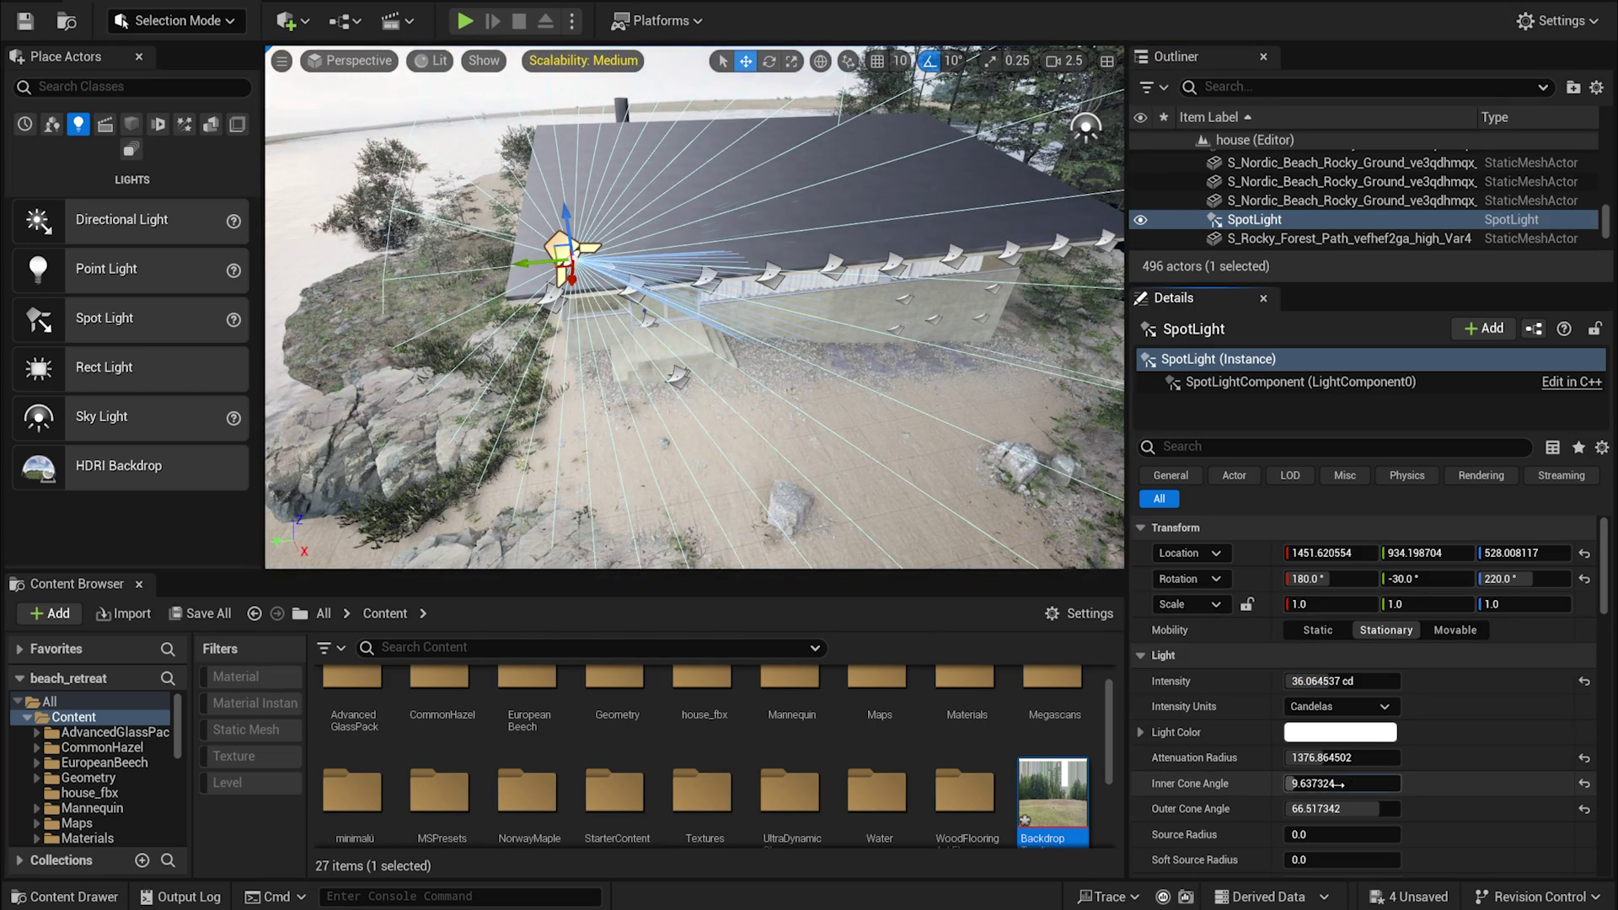
{"action": "left_click_drag", "start_coordinate": [1341, 784], "coordinate": [1354, 784]}
{"action": "left_click_drag", "start_coordinate": [1349, 809], "coordinate": [1318, 809]}
{"action": "left_click_drag", "start_coordinate": [1340, 681], "coordinate": [1366, 681]}
{"action": "left_click_drag", "start_coordinate": [489, 278], "coordinate": [411, 217], "text": "alt"}
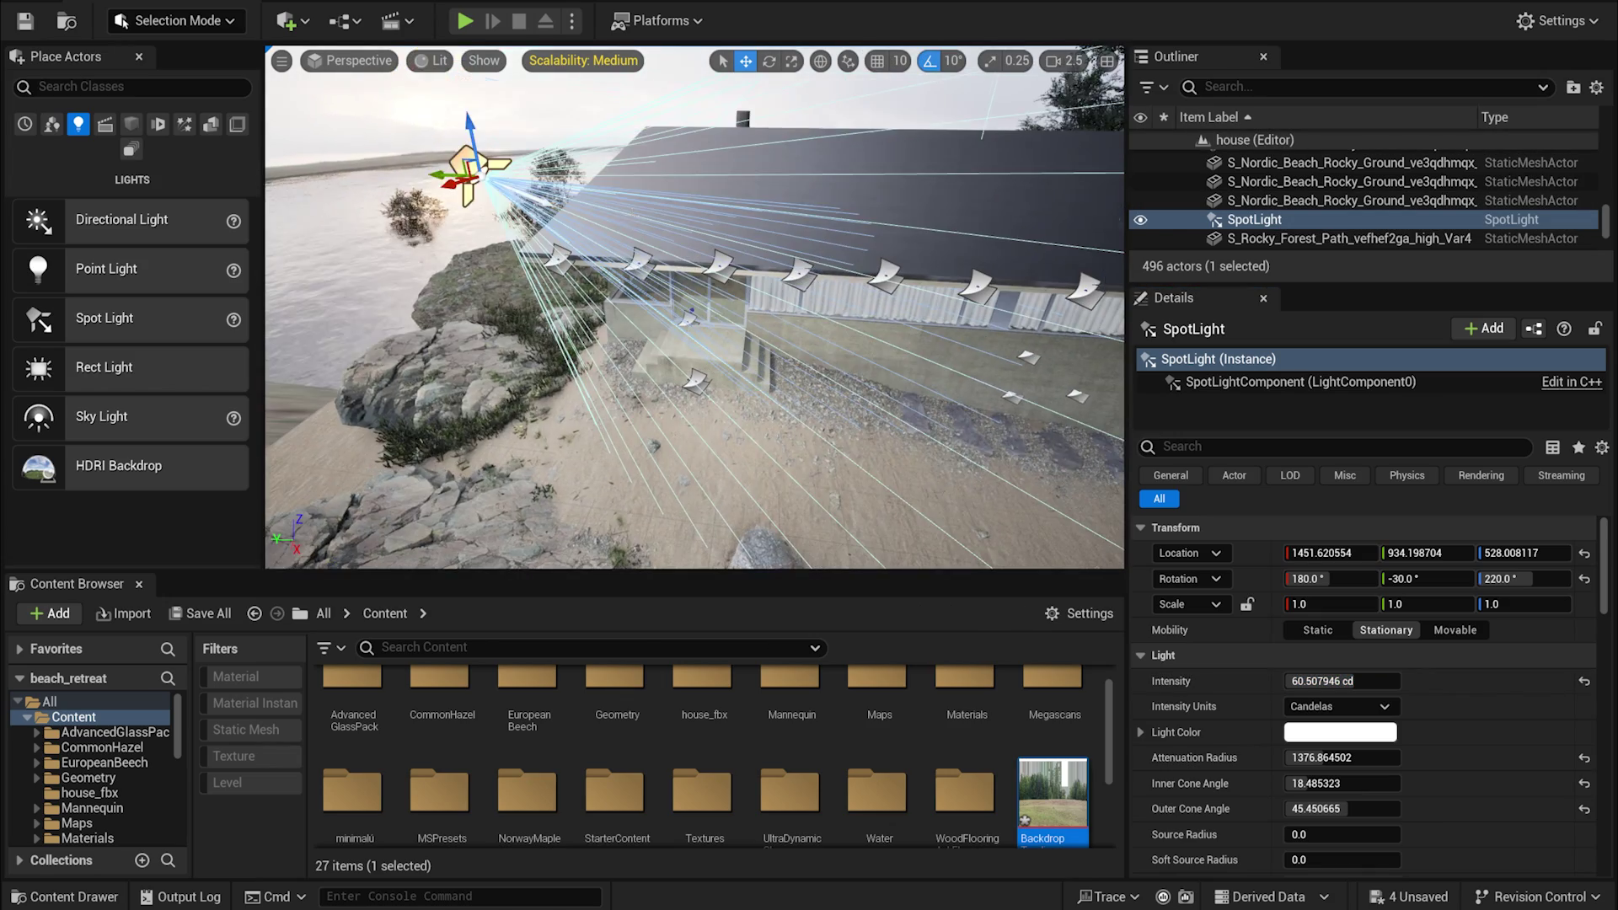
- Look through the CineCameraActor with the viewport in Path Tracing mode
{"action": "left_click", "coordinate": [367, 63]}
{"action": "left_click", "coordinate": [404, 274]}
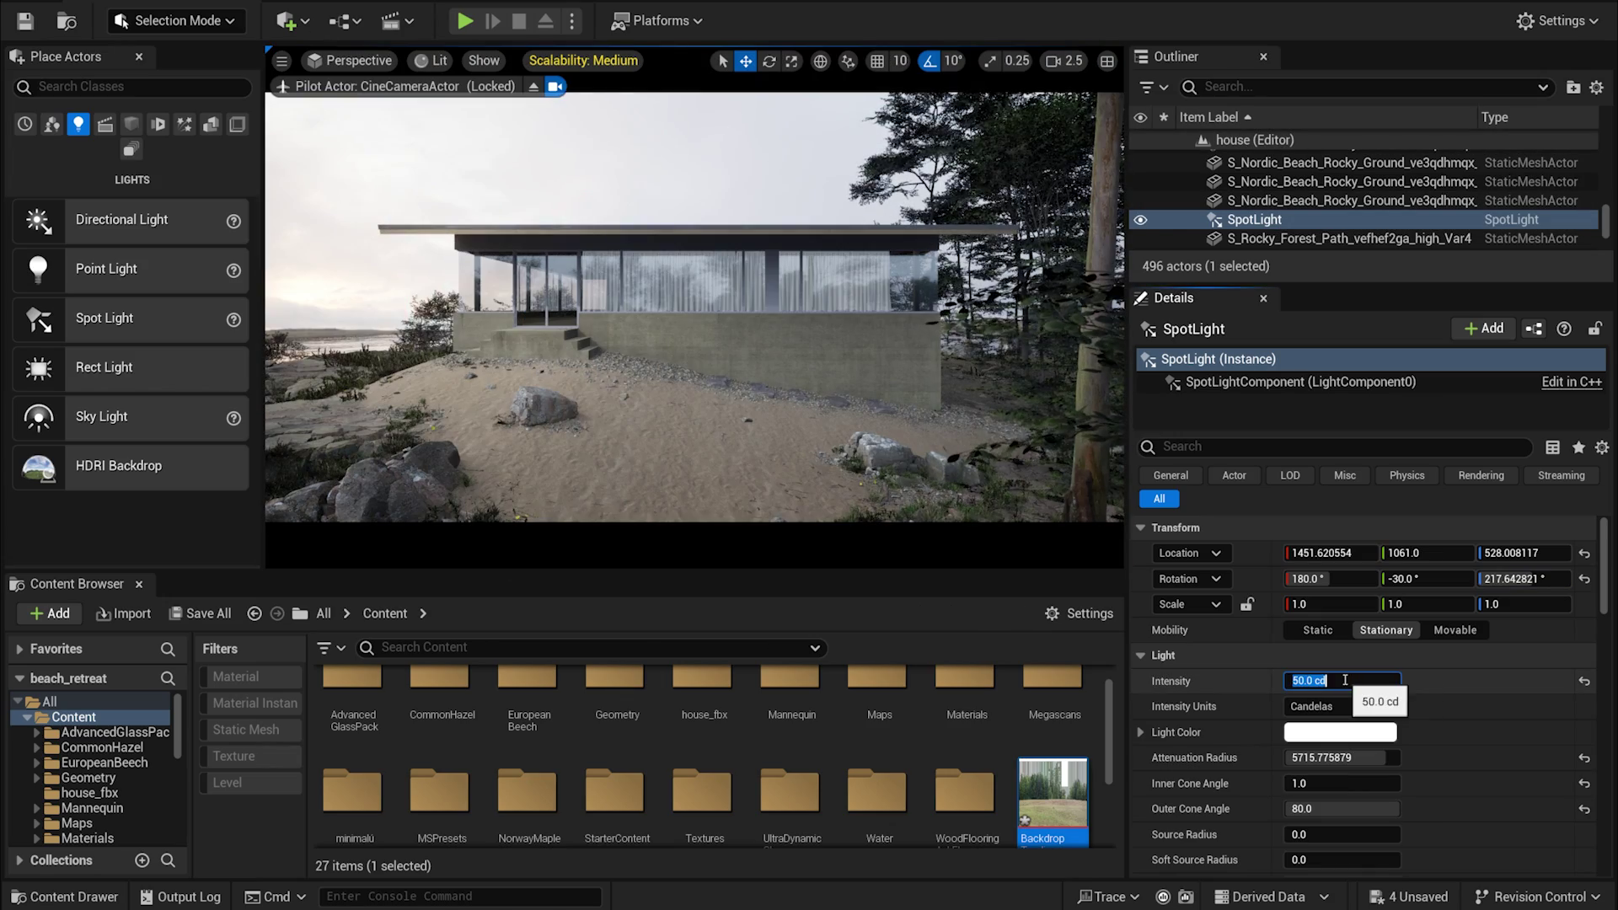
{"action": "left_click", "coordinate": [431, 59]}
{"action": "left_click", "coordinate": [459, 224]}
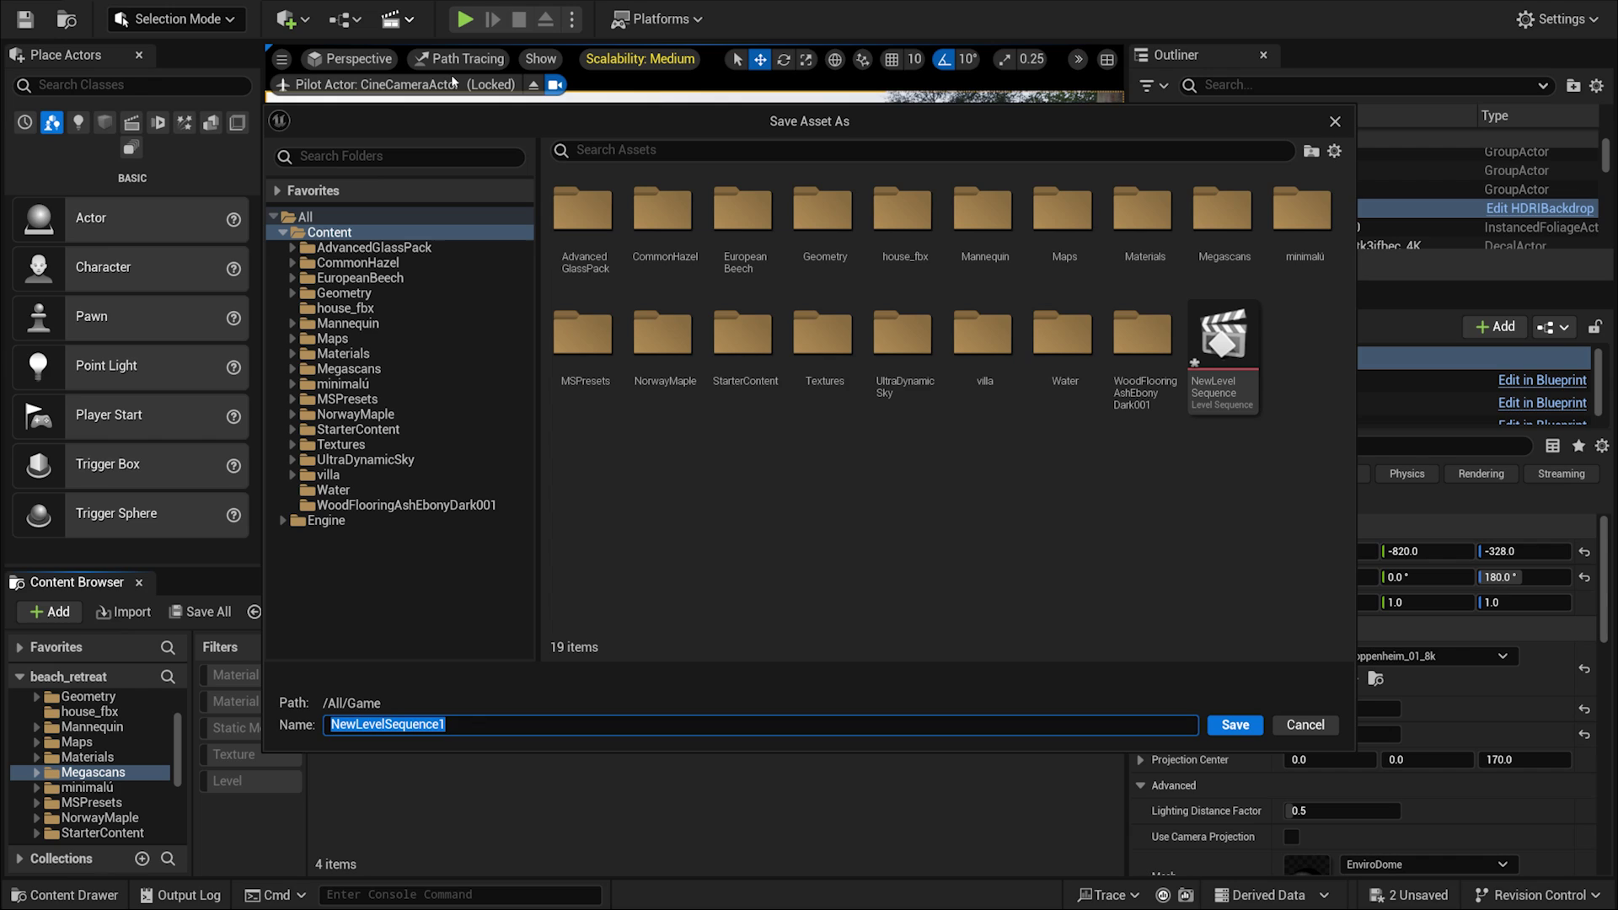
- Save the level sequence as camera_1 and add the CineCameraActor to it as a Sequencer track
{"action": "type", "text": "camera_1"}
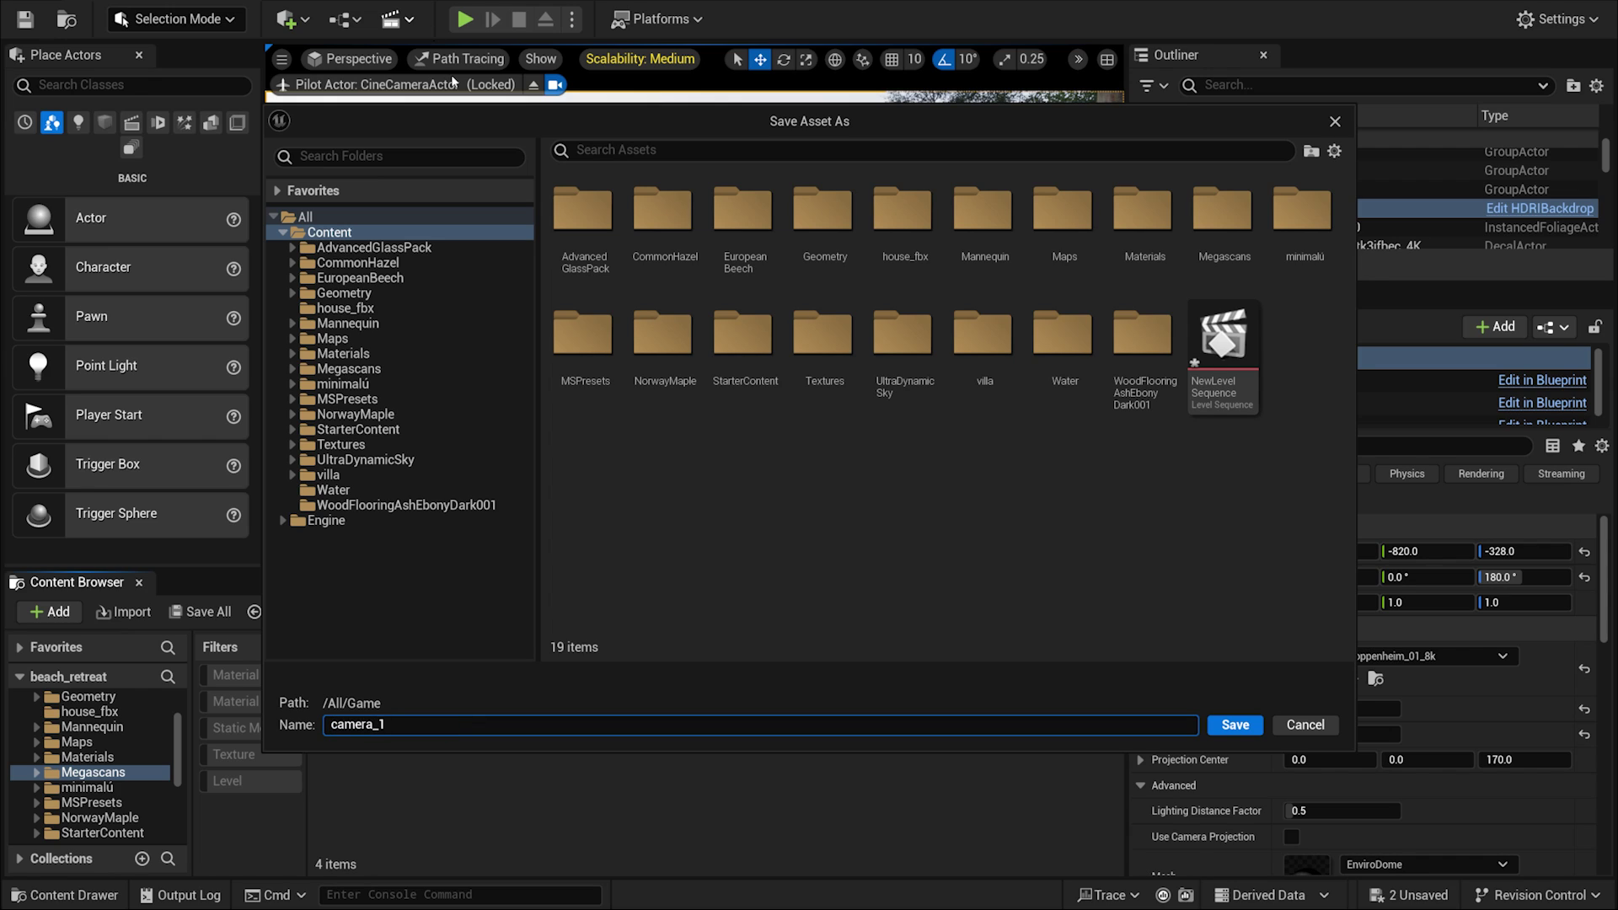
{"action": "left_click", "coordinate": [1236, 727]}
{"action": "left_click", "coordinate": [1310, 180]}
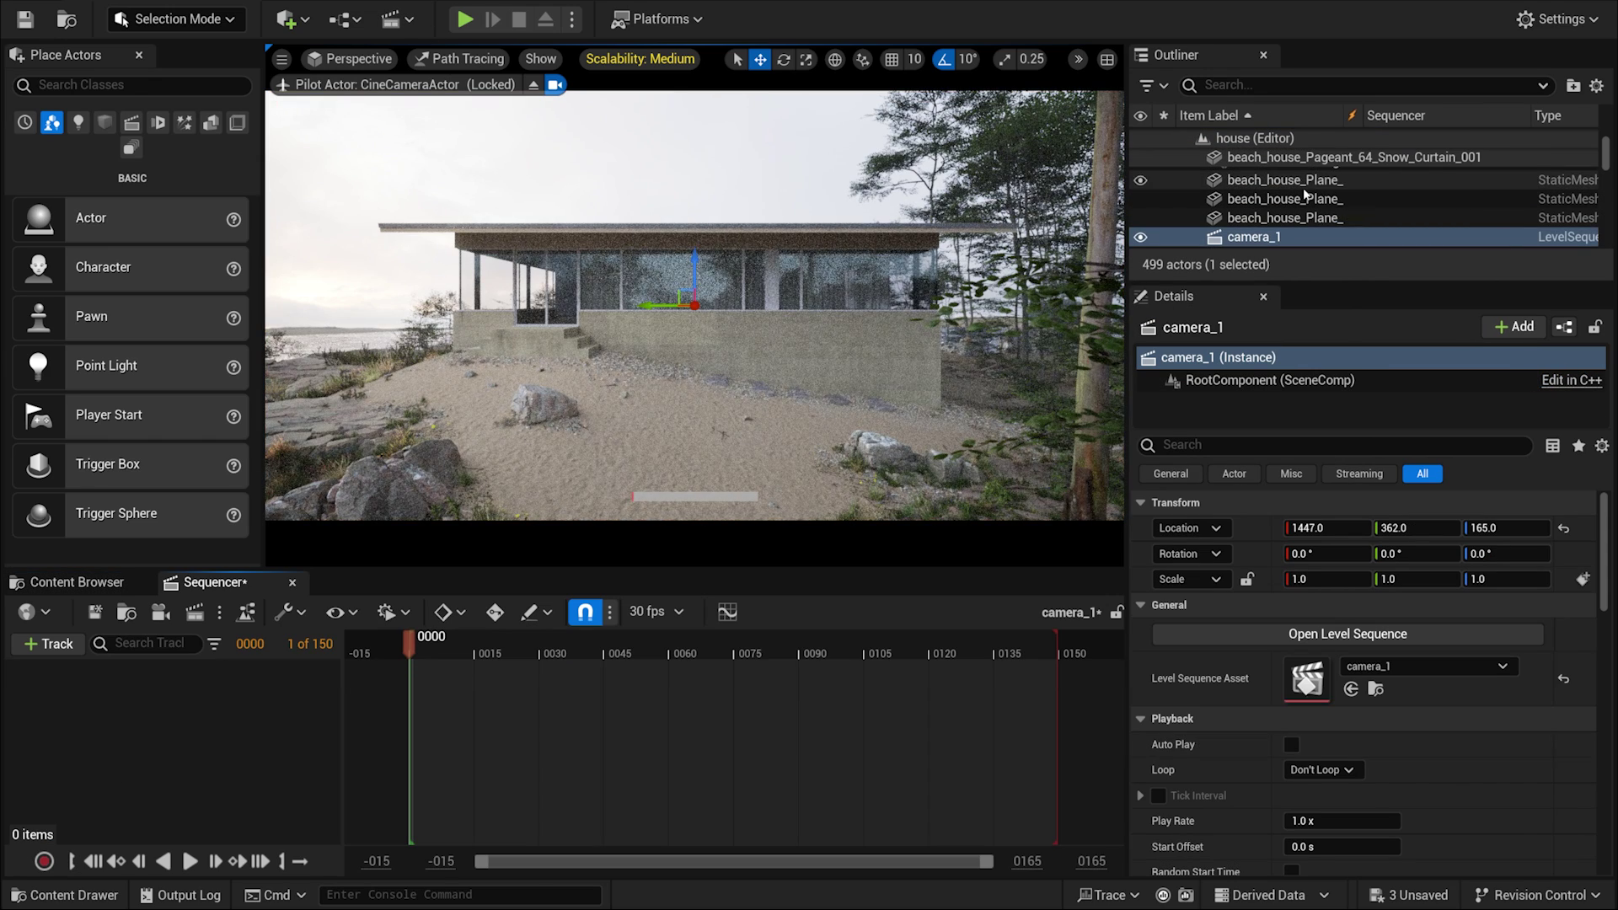
{"action": "left_click", "coordinate": [1268, 83]}
{"action": "type", "text": "cin"}
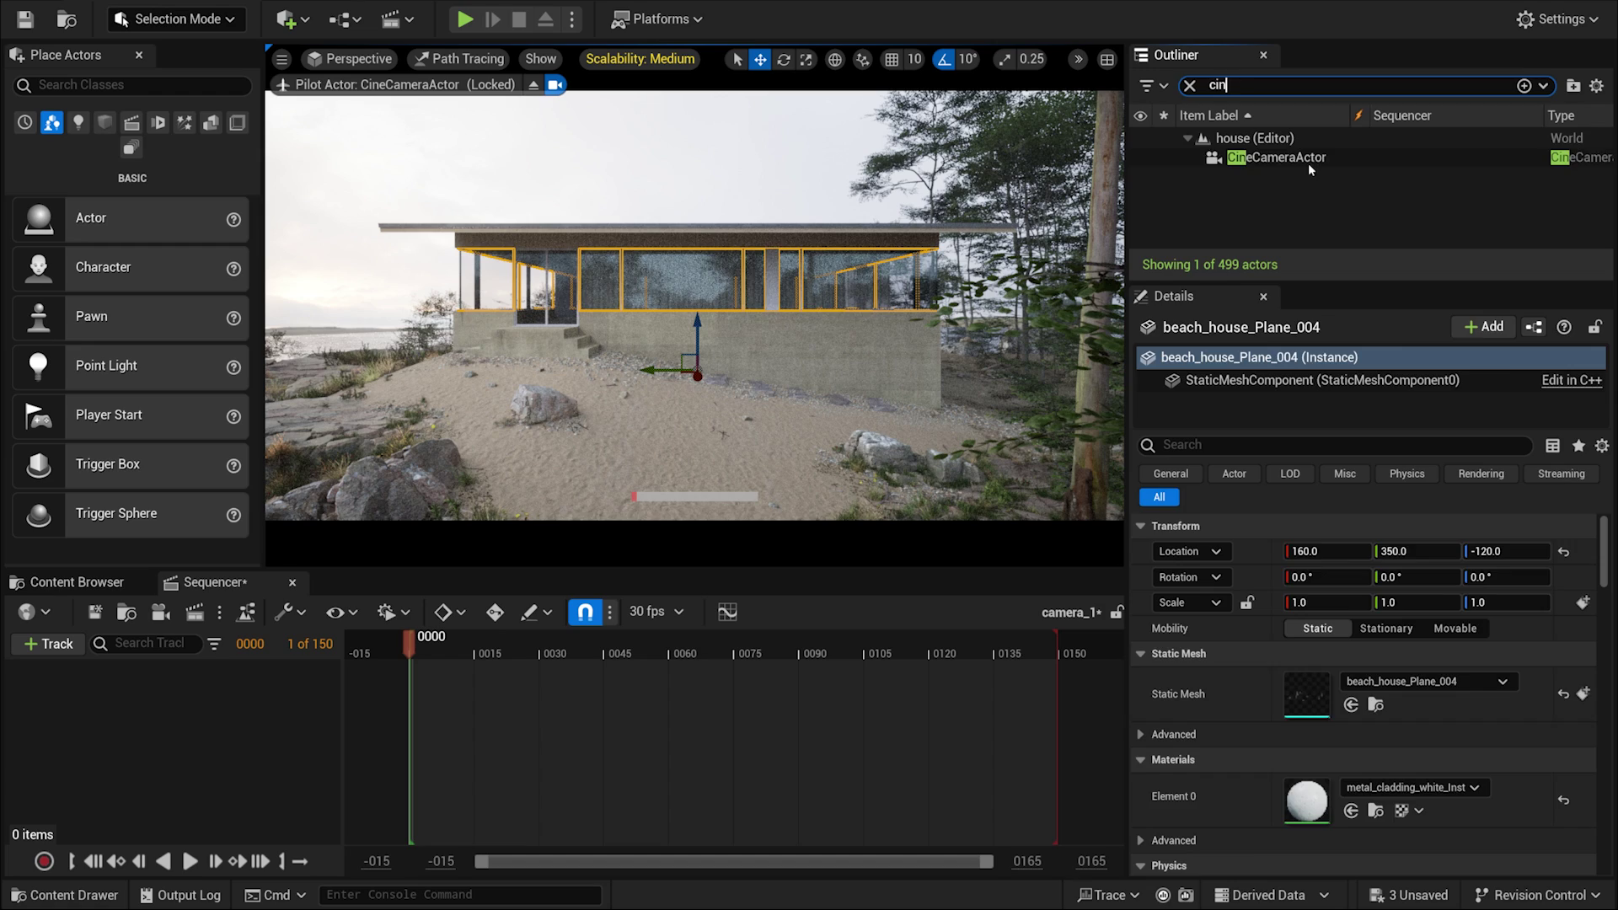
{"action": "left_click", "coordinate": [1277, 157]}
{"action": "left_click", "coordinate": [807, 173]}
{"action": "left_click_drag", "start_coordinate": [1277, 157], "coordinate": [573, 712]}
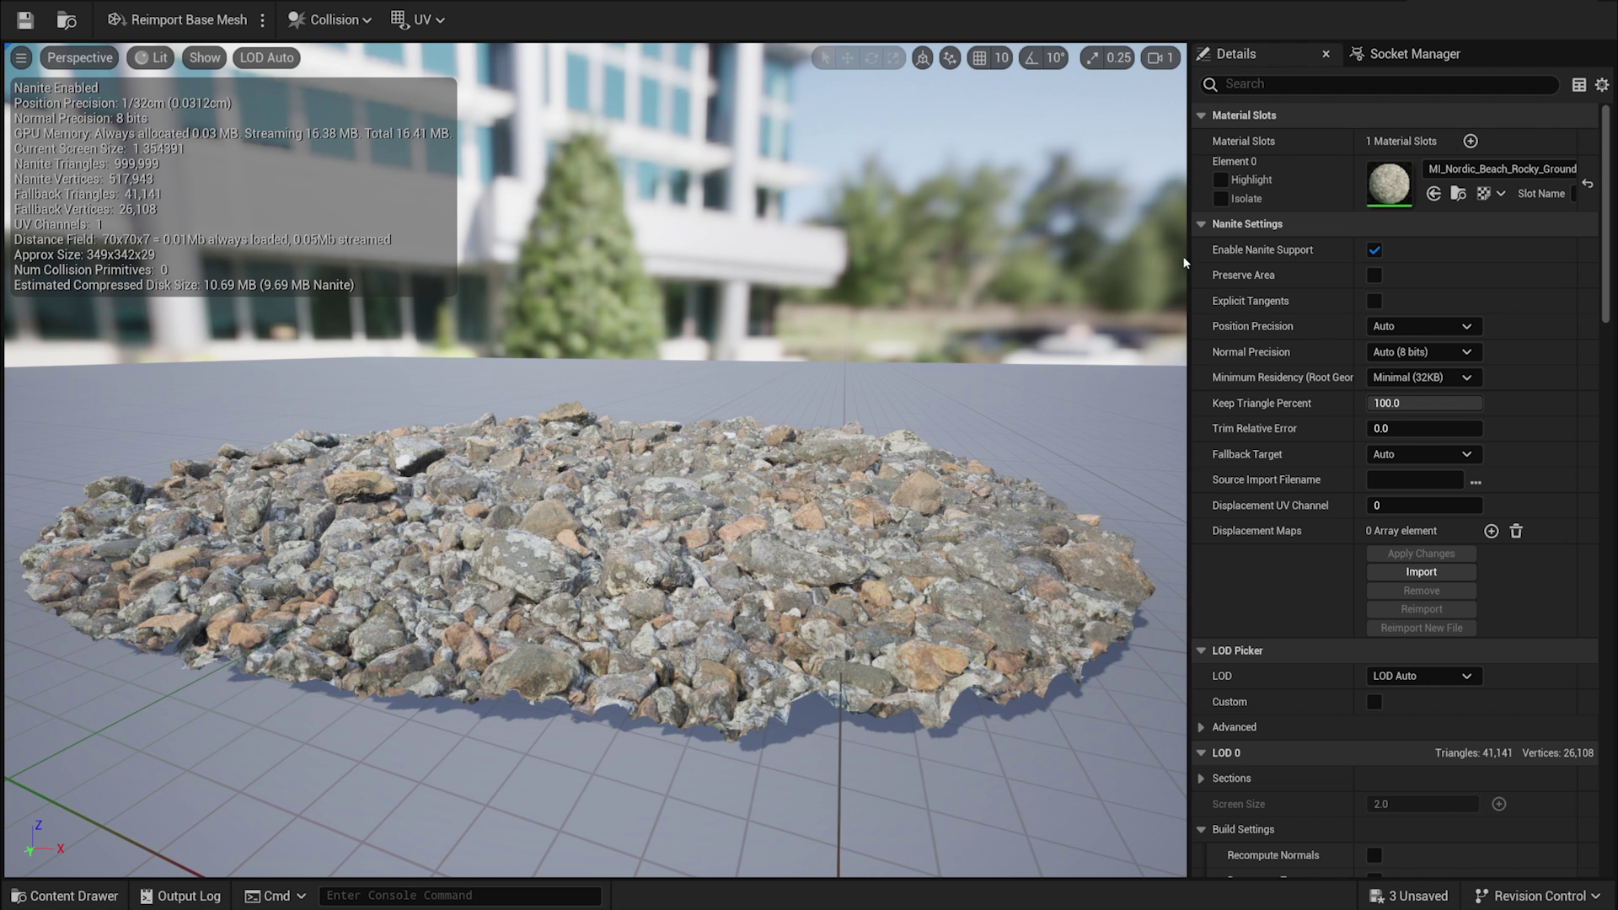
- Uncheck Enable Nanite Support on the rocky ground mesh, apply the change, and save it
{"action": "left_click", "coordinate": [1374, 250]}
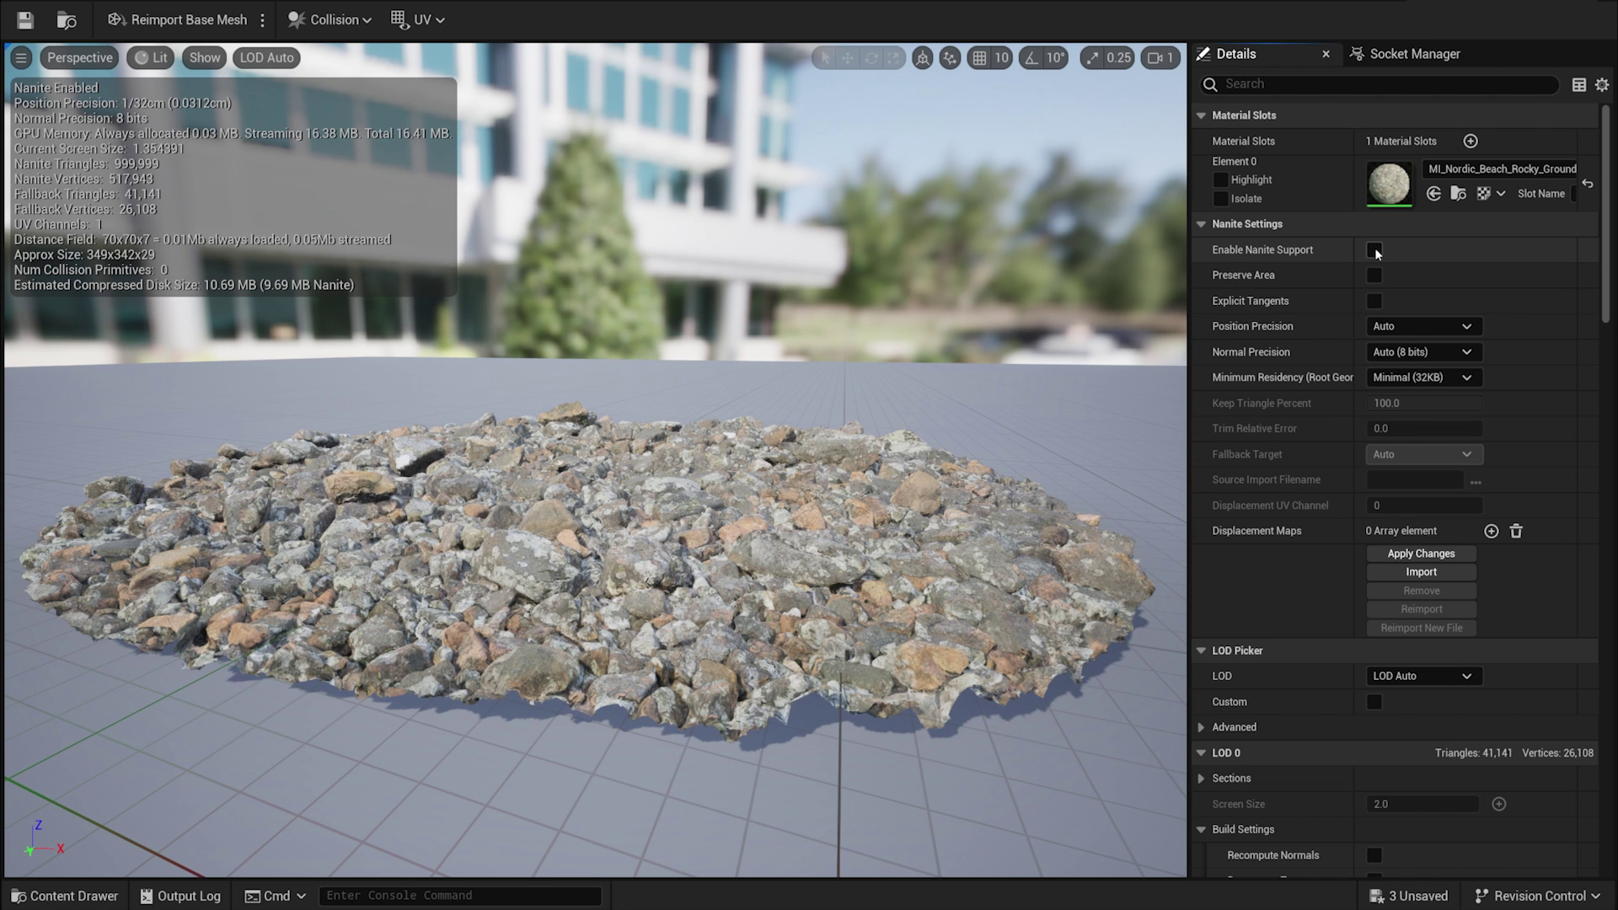
{"action": "left_click", "coordinate": [1468, 562]}
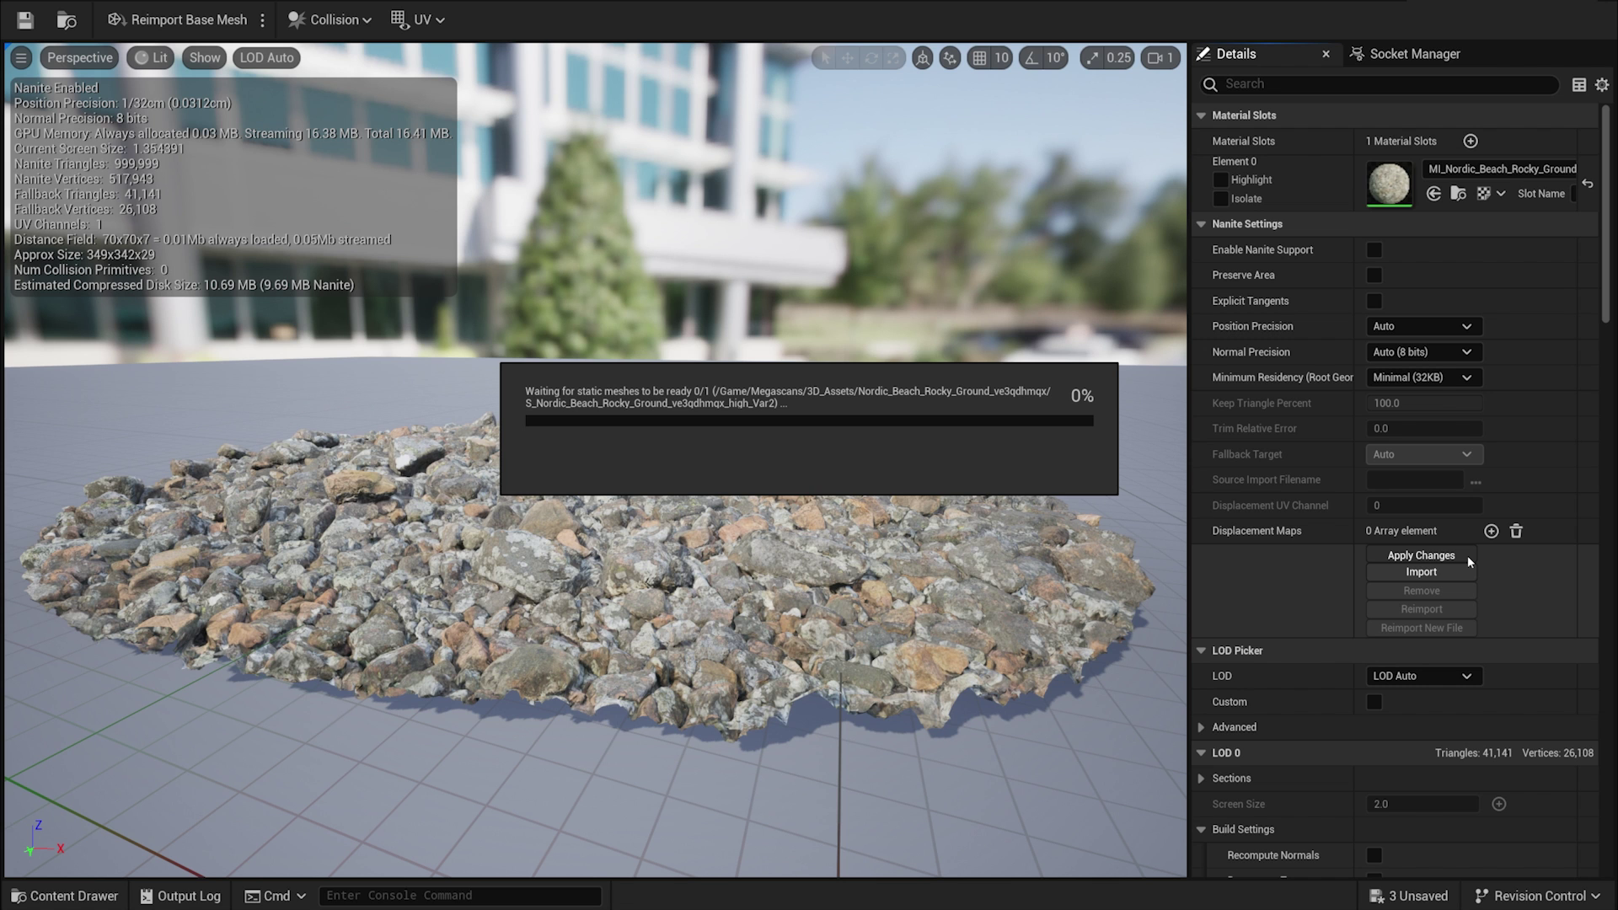
{"action": "left_click", "coordinate": [25, 19]}
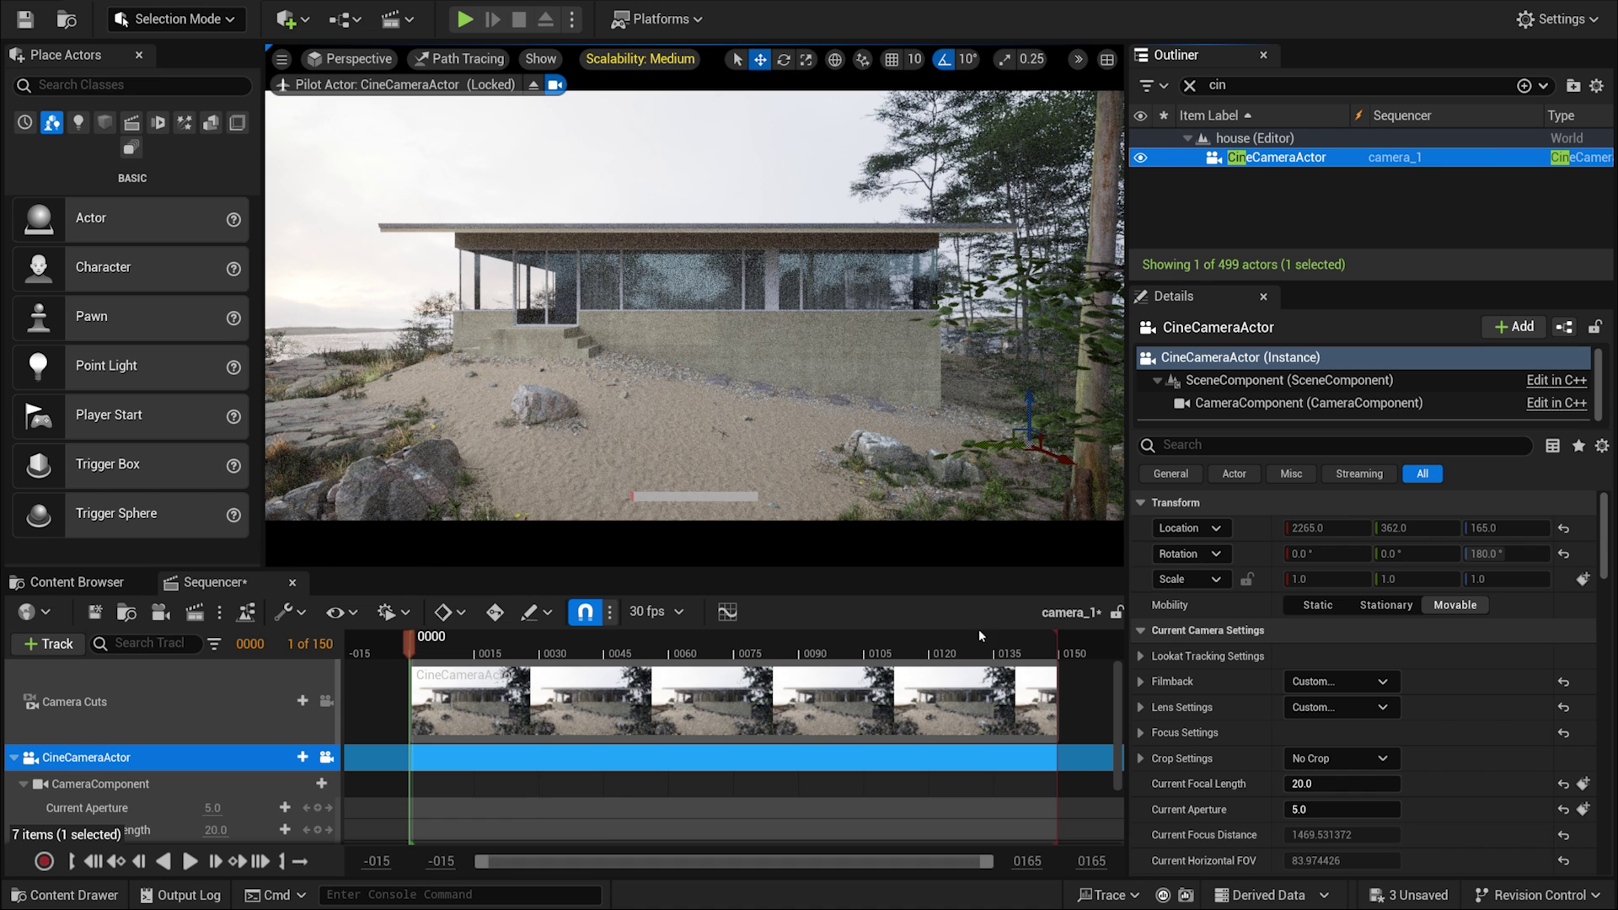
- Filter the Details panel properties with the search term 'path'
{"action": "left_click", "coordinate": [1232, 445]}
{"action": "type", "text": "path"}
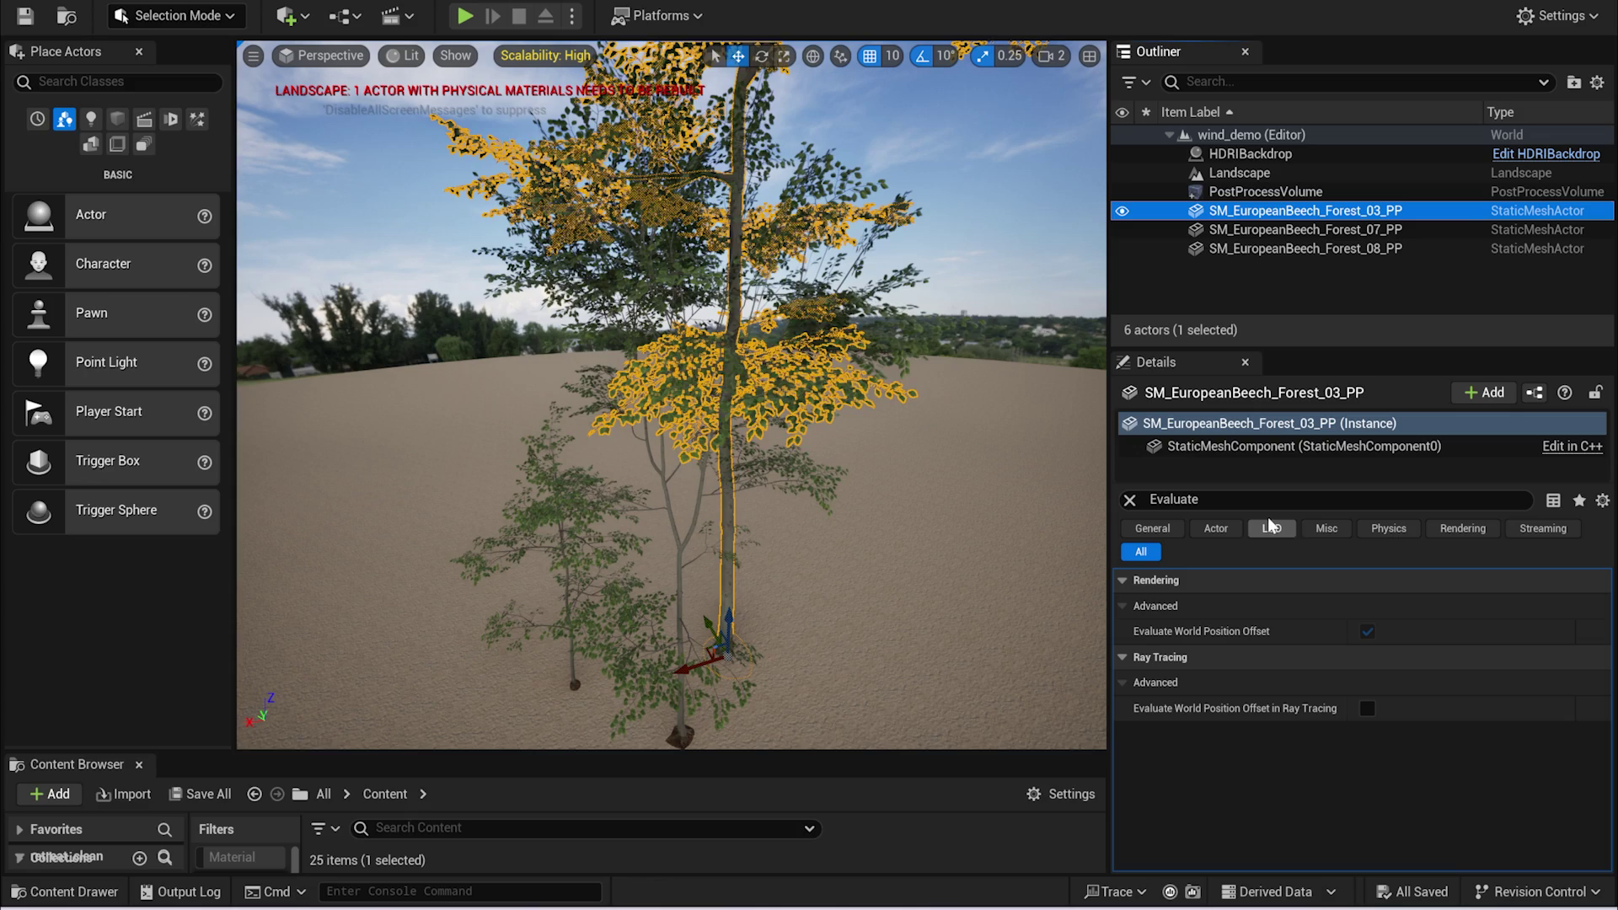
- Tick Evaluate World Position Offset in Ray Tracing on SM_EuropeanBeech_Forest_03_PP
{"action": "left_click", "coordinate": [1368, 710]}
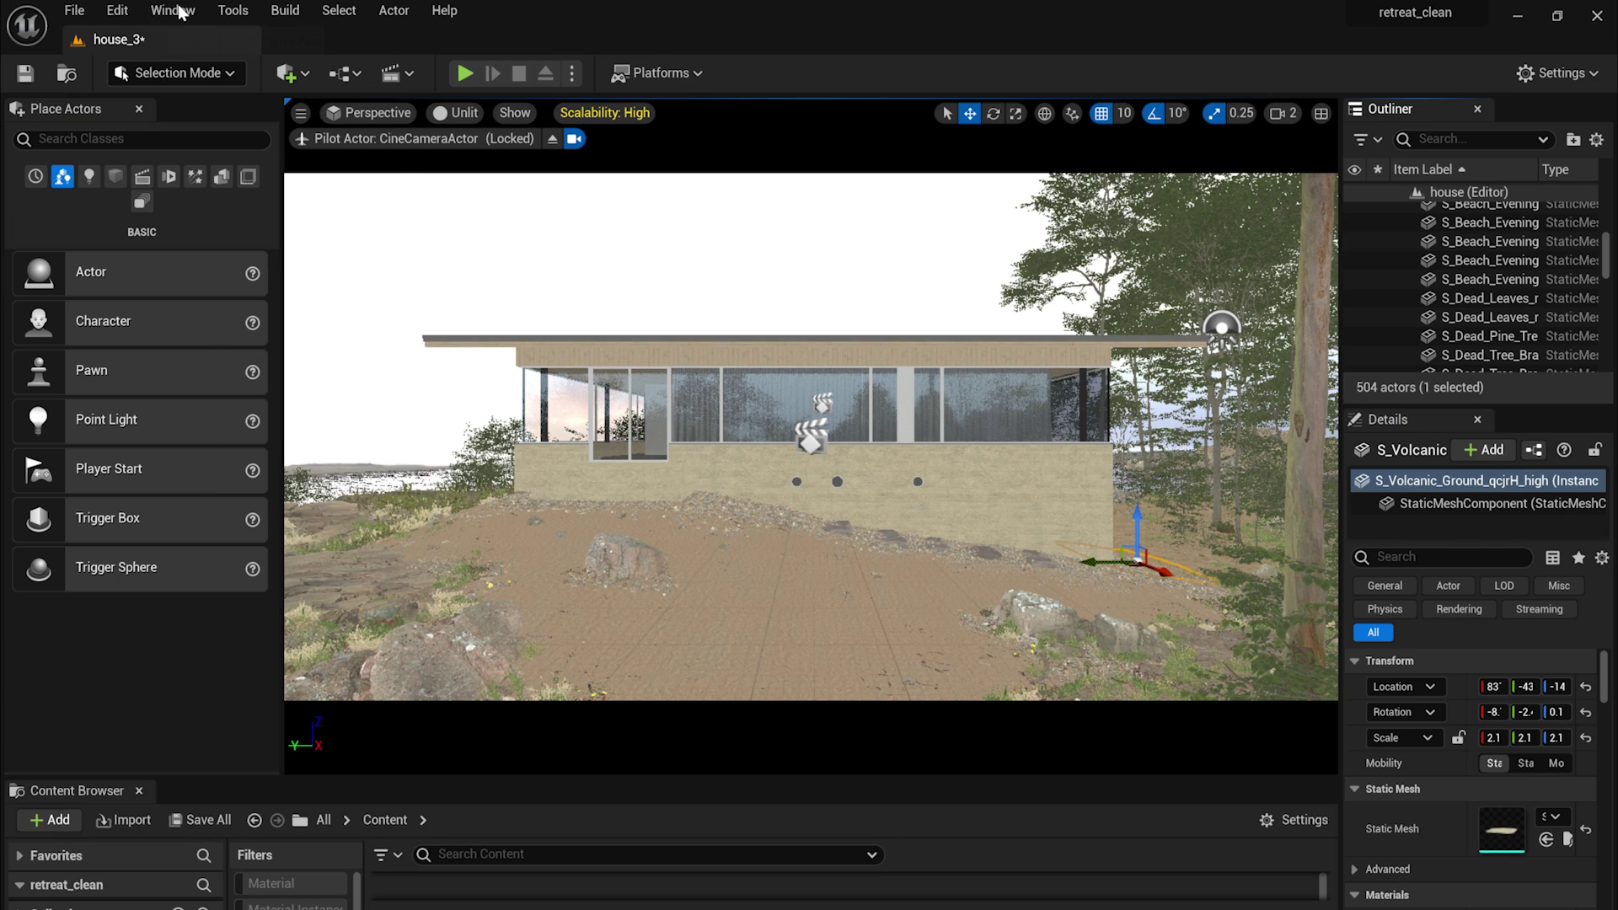
- Open the Movie Render Queue and add a render job for the camera_1 sequence
{"action": "left_click", "coordinate": [175, 10]}
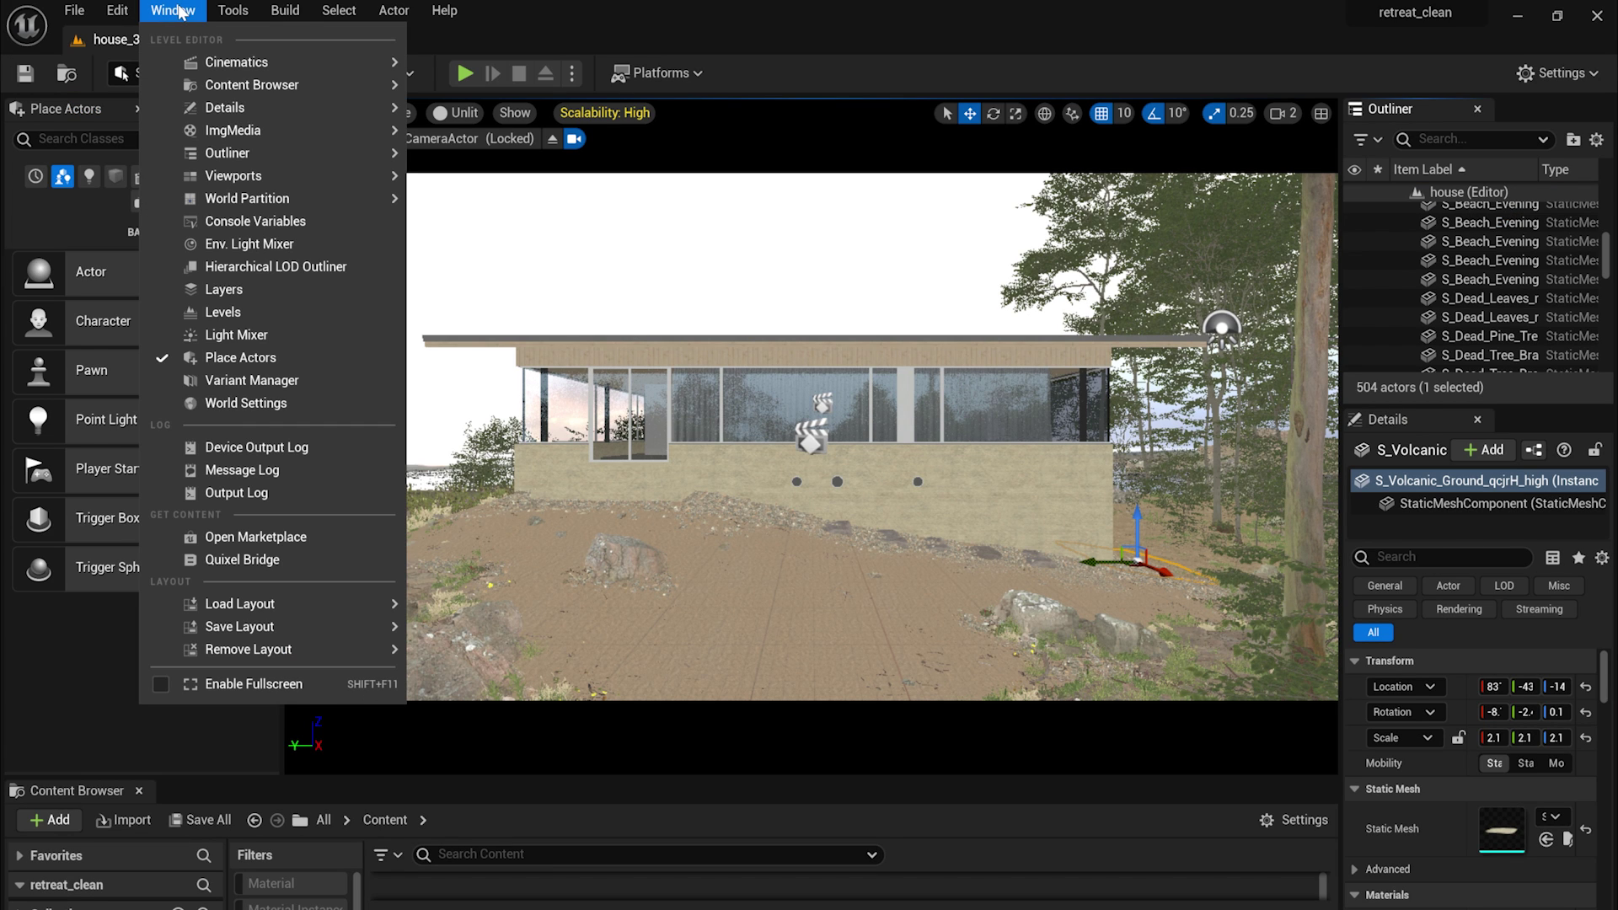
{"action": "mouse_move", "coordinate": [236, 61]}
{"action": "left_click", "coordinate": [463, 95]}
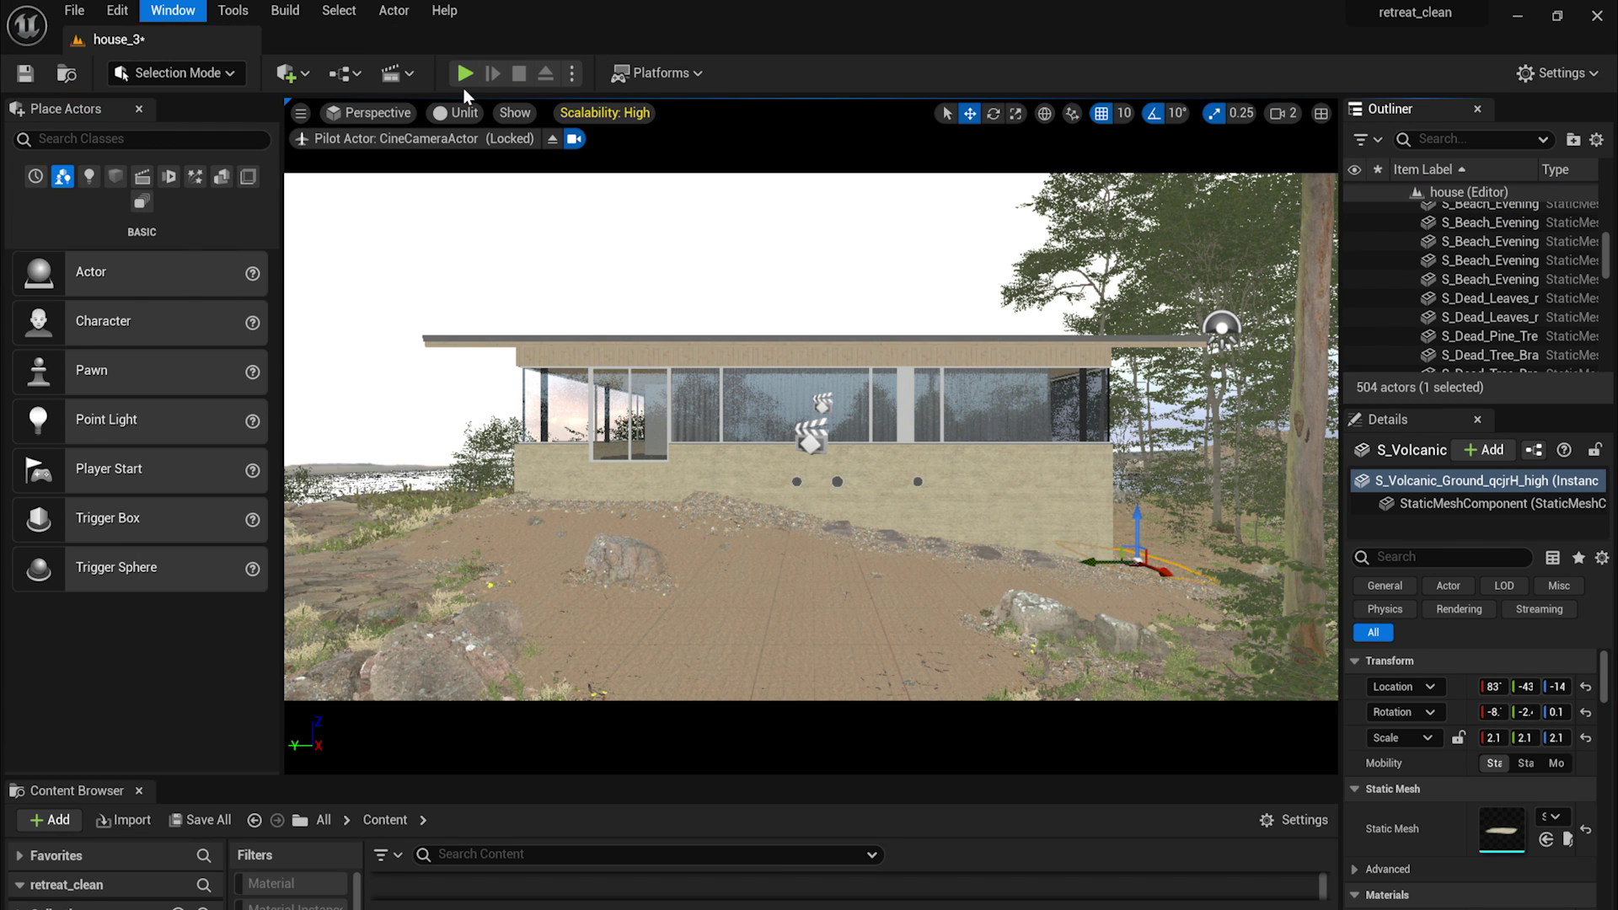
{"action": "left_click", "coordinate": [377, 246]}
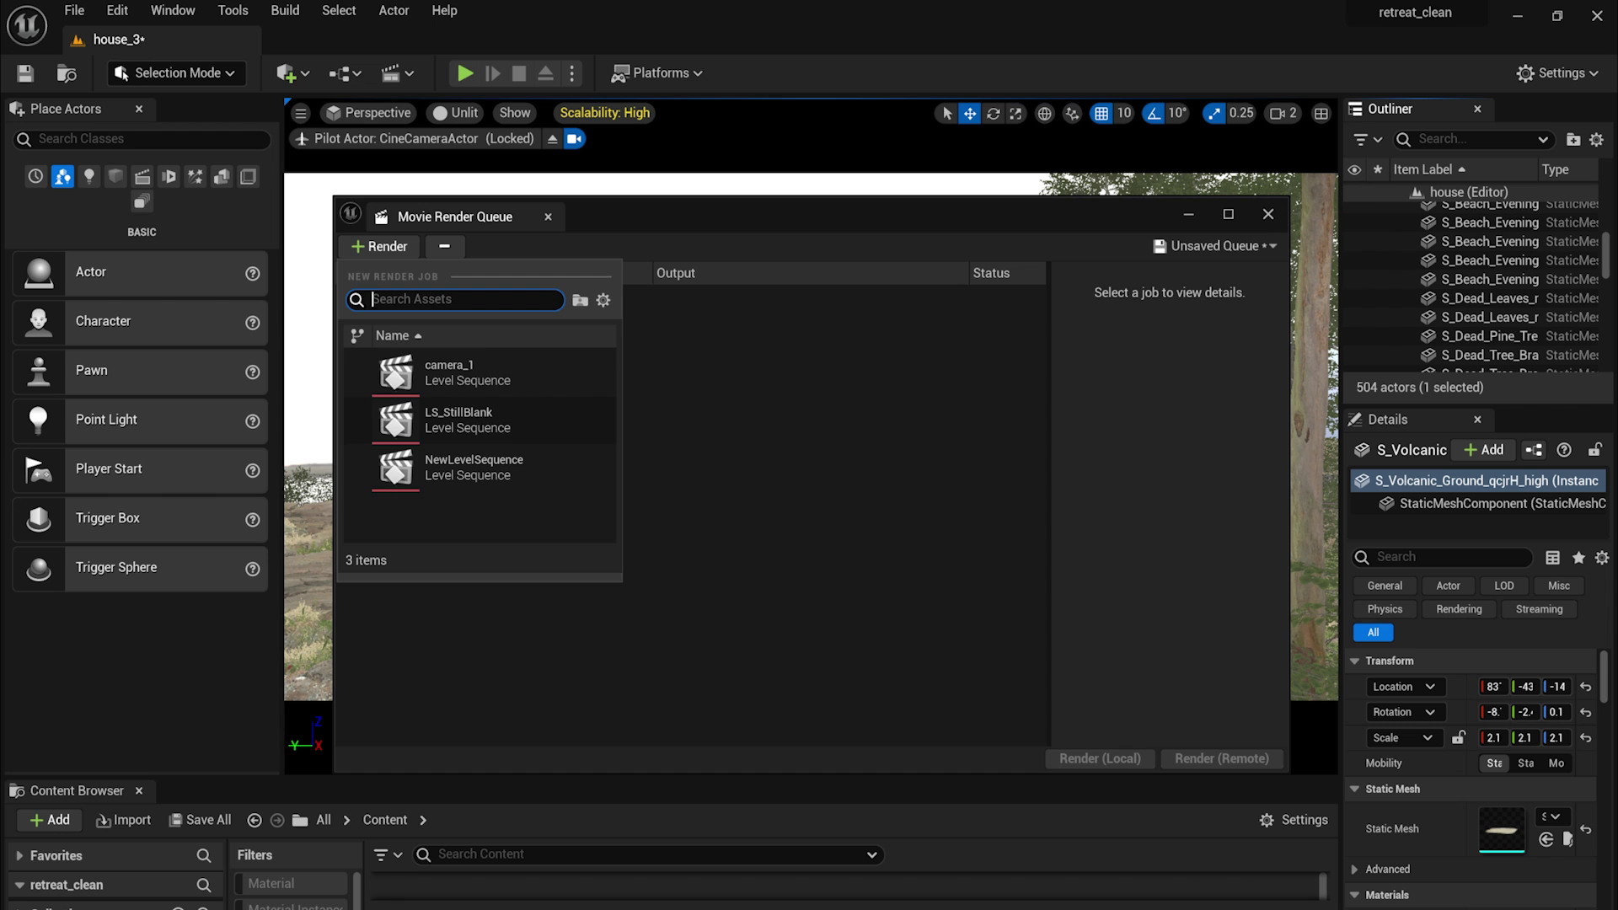
{"action": "left_click", "coordinate": [413, 361]}
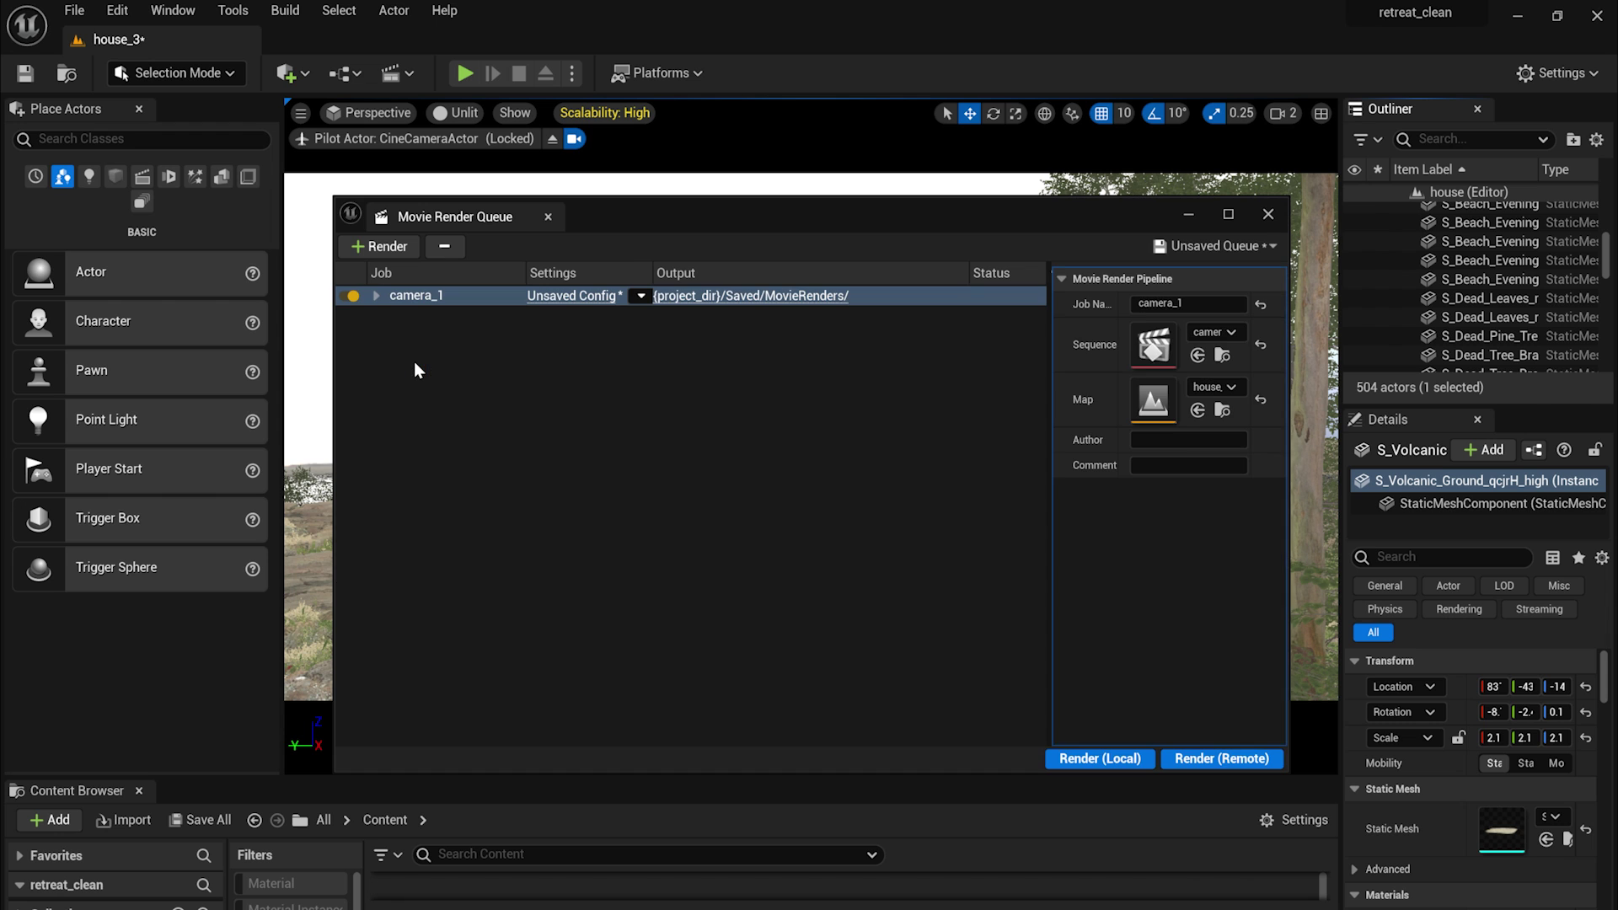
- Replace the .jpg and Deferred Rendering settings with 16-bit EXR output, Path Tracer and Anti-aliasing
{"action": "left_click", "coordinate": [563, 295]}
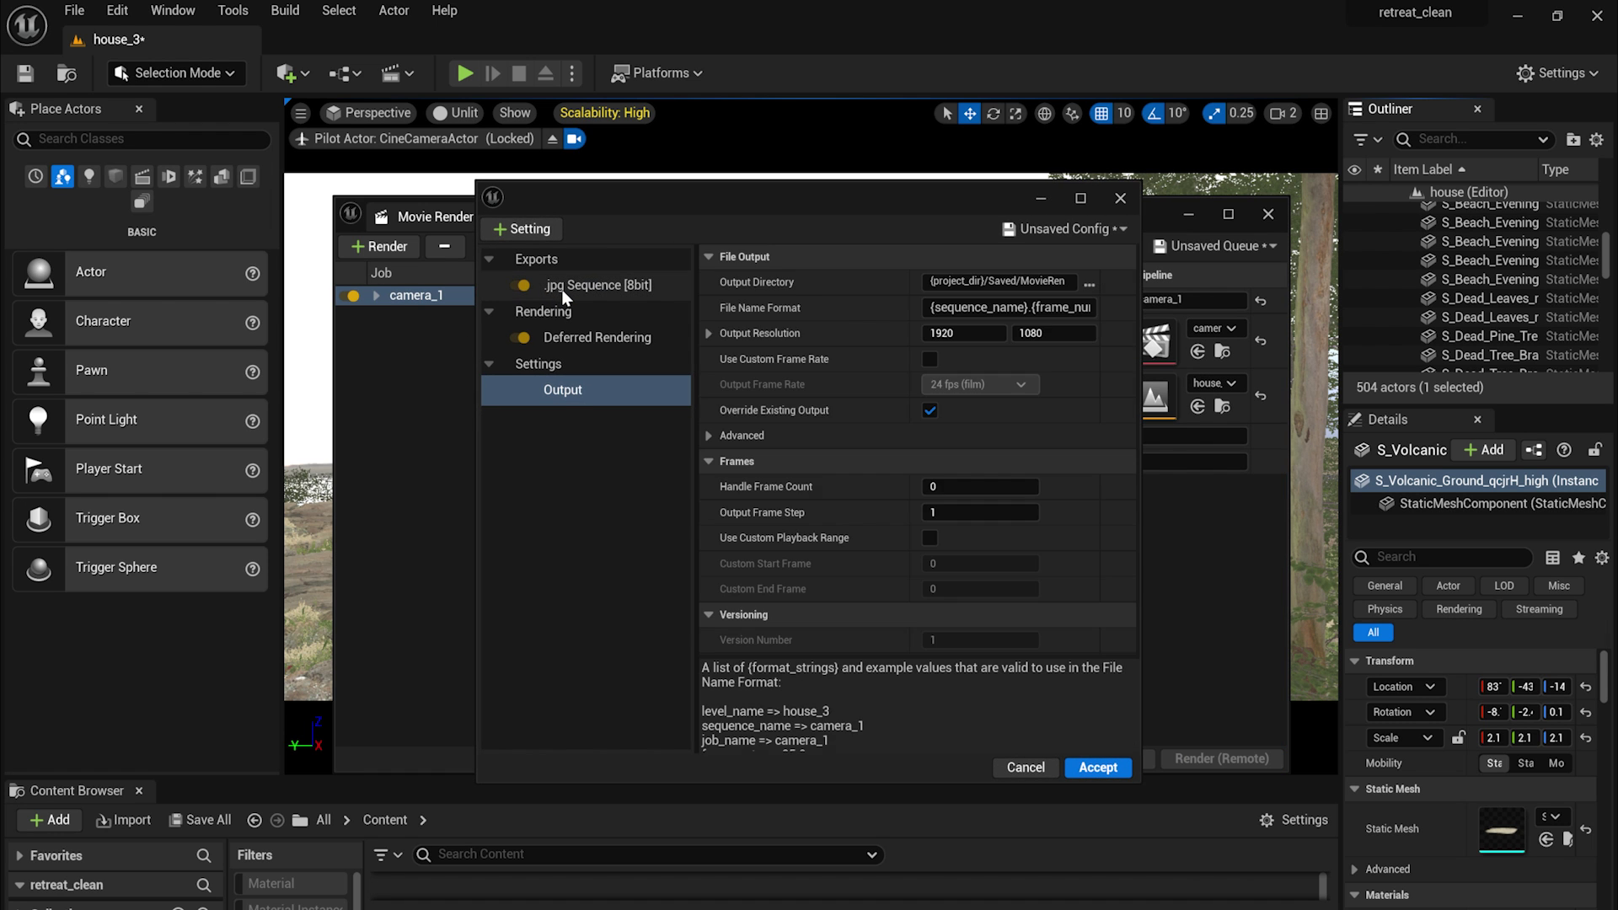
{"action": "left_click", "coordinate": [563, 287]}
{"action": "key", "text": "Delete"}
{"action": "left_click", "coordinate": [591, 281]}
{"action": "key", "text": "Delete"}
{"action": "left_click", "coordinate": [524, 229]}
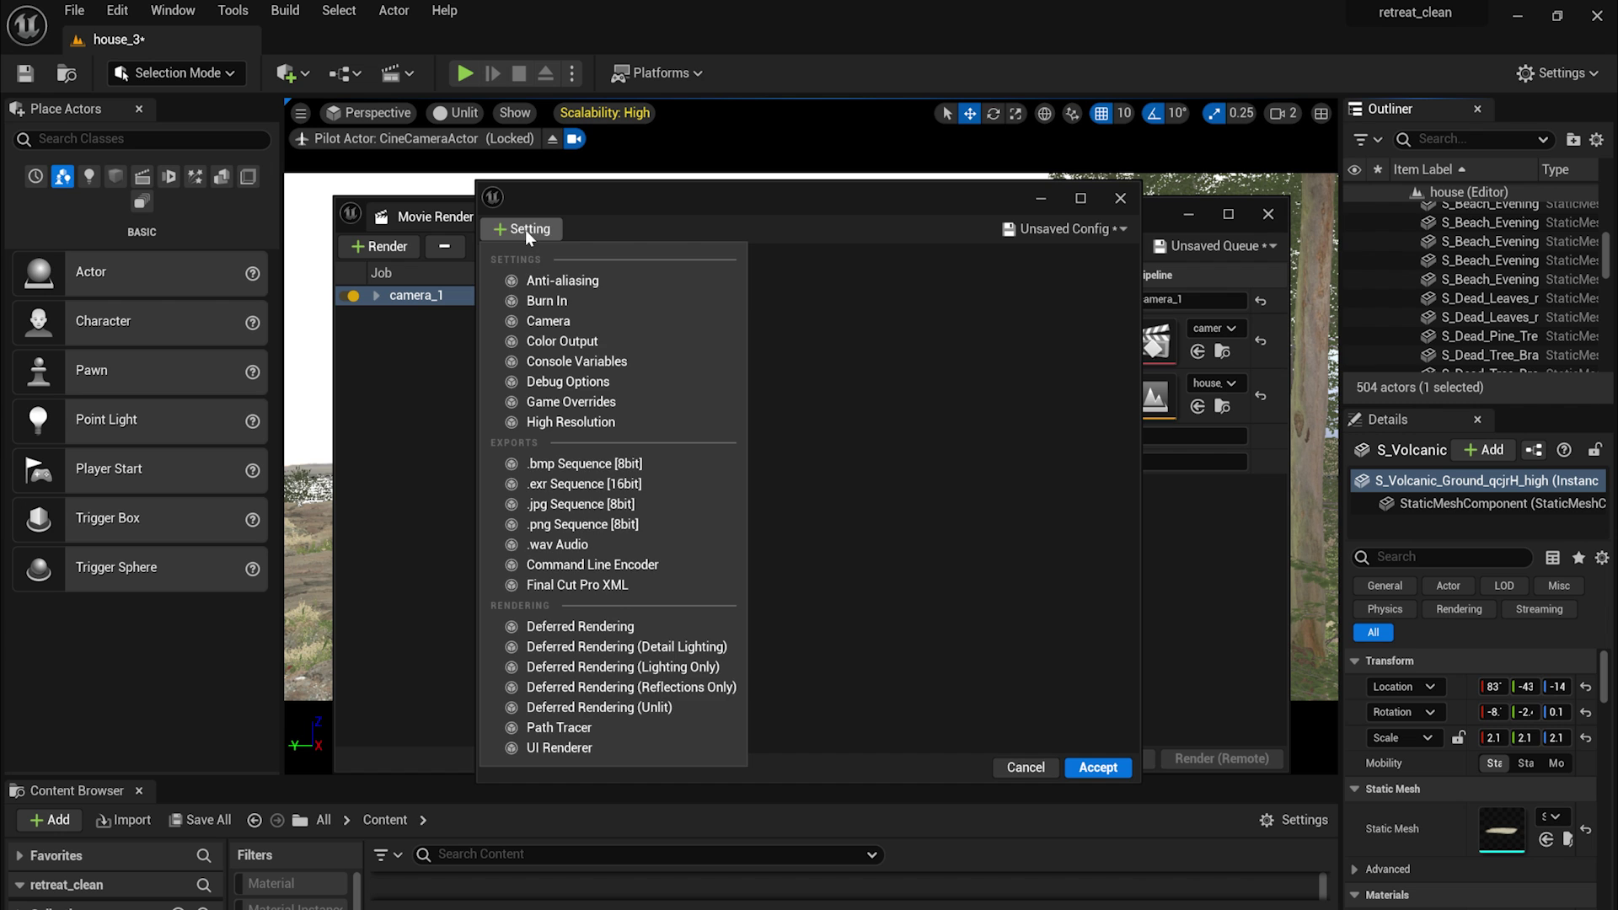
{"action": "left_click", "coordinate": [558, 483]}
{"action": "left_click", "coordinate": [524, 229]}
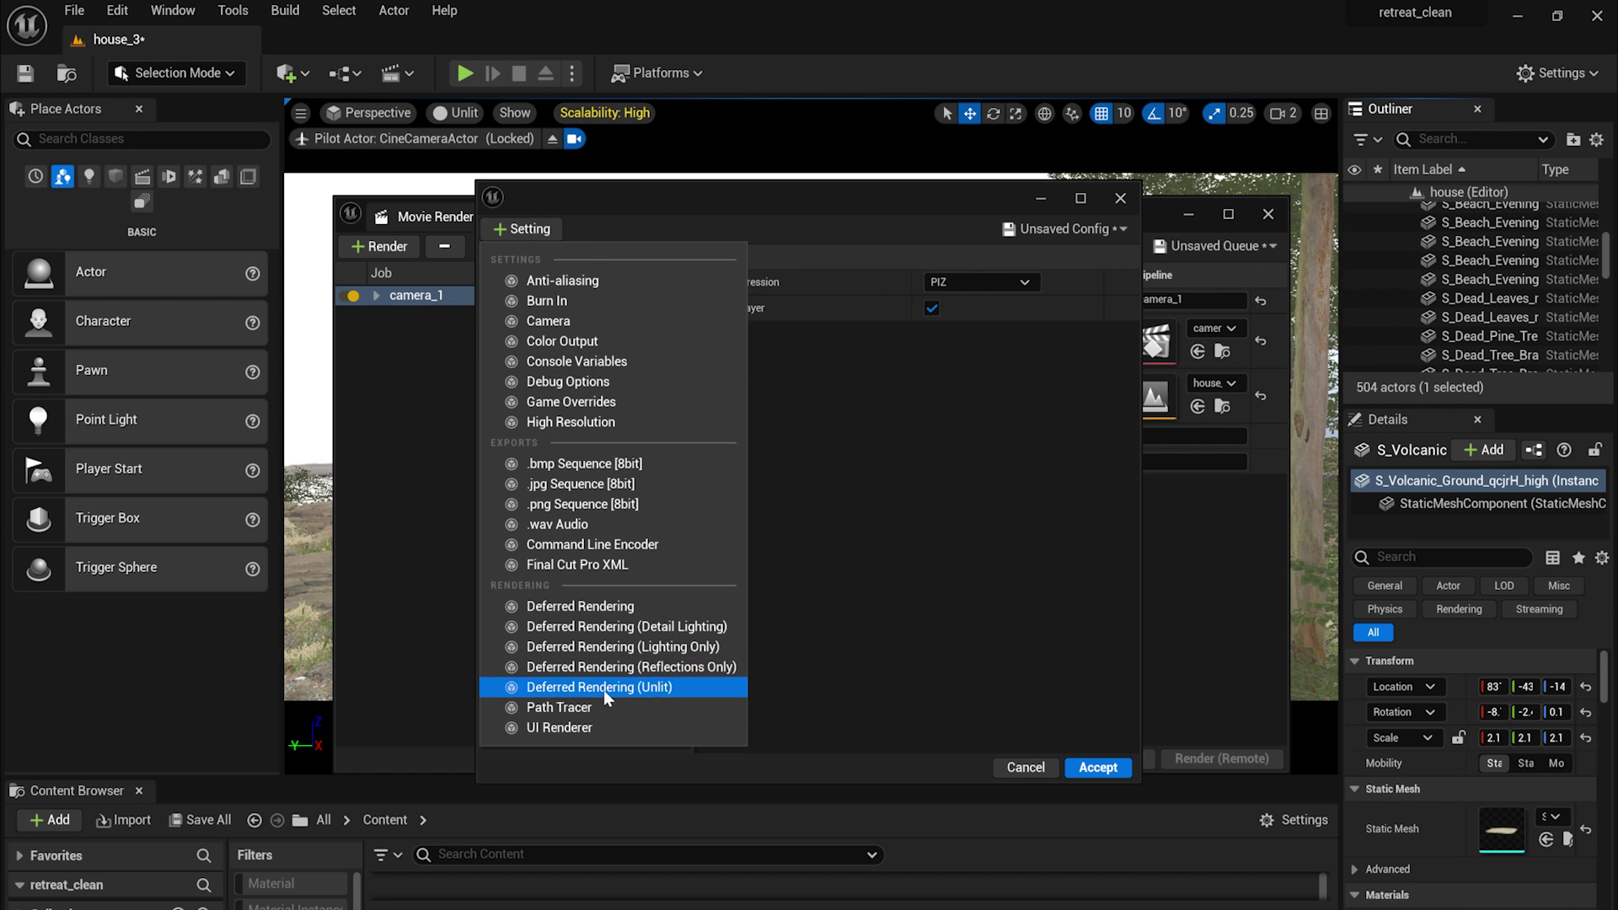
{"action": "left_click", "coordinate": [590, 707]}
{"action": "left_click", "coordinate": [524, 229]}
{"action": "left_click", "coordinate": [562, 280]}
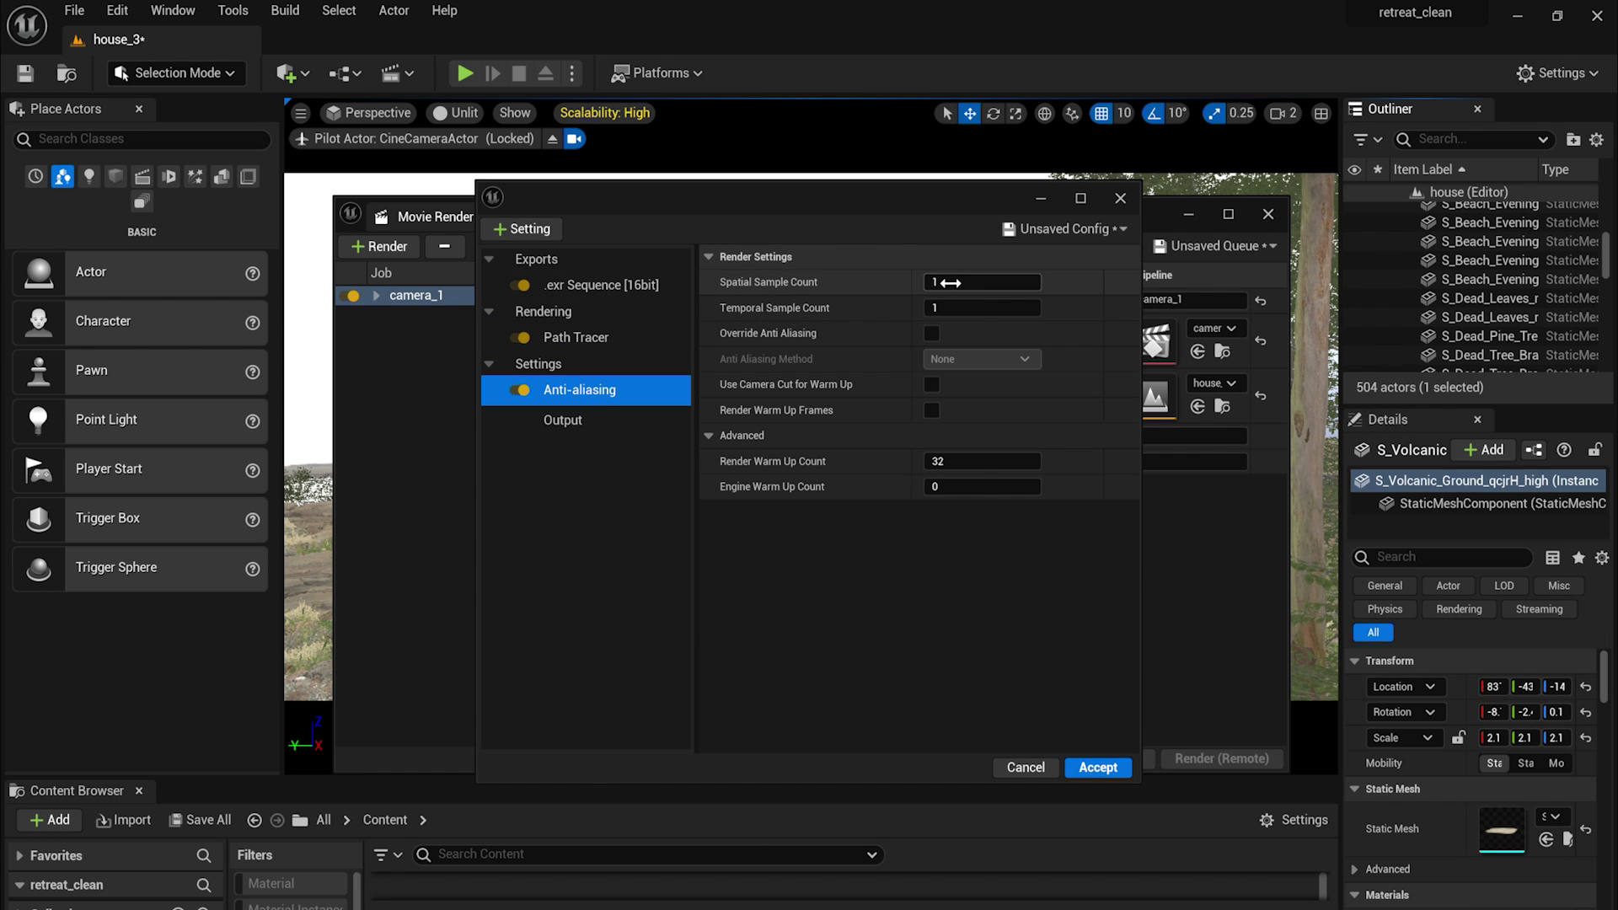
- Set Anti-aliasing to 36 spatial and 36 temporal samples with override enabled
{"action": "left_click", "coordinate": [950, 283]}
{"action": "type", "text": "36"}
{"action": "key", "text": "Tab"}
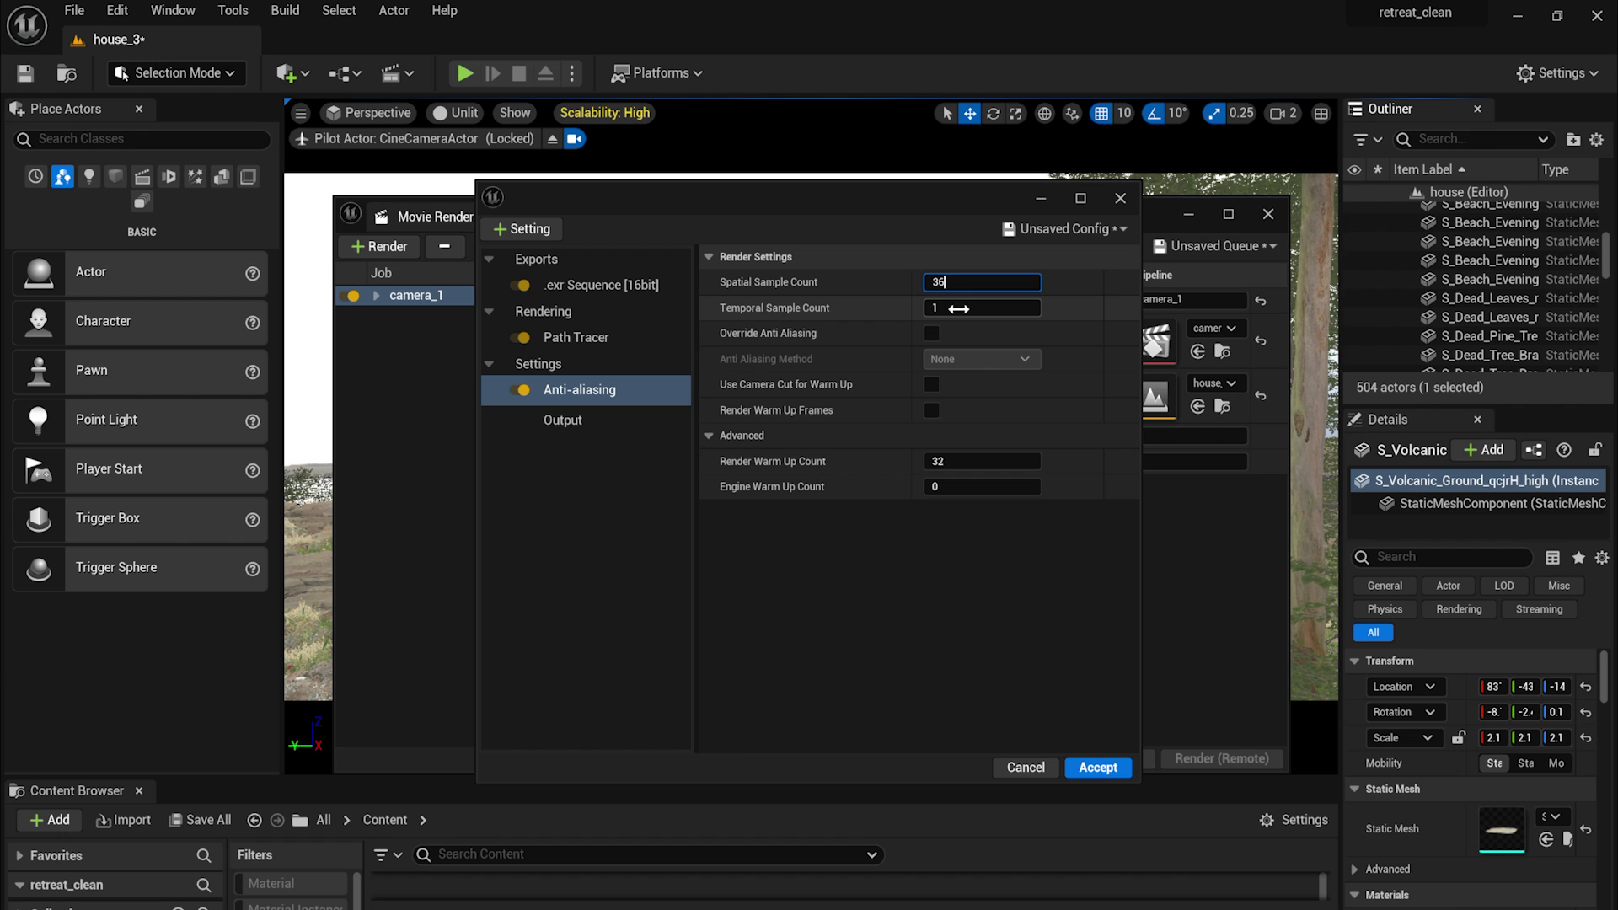
{"action": "type", "text": "36"}
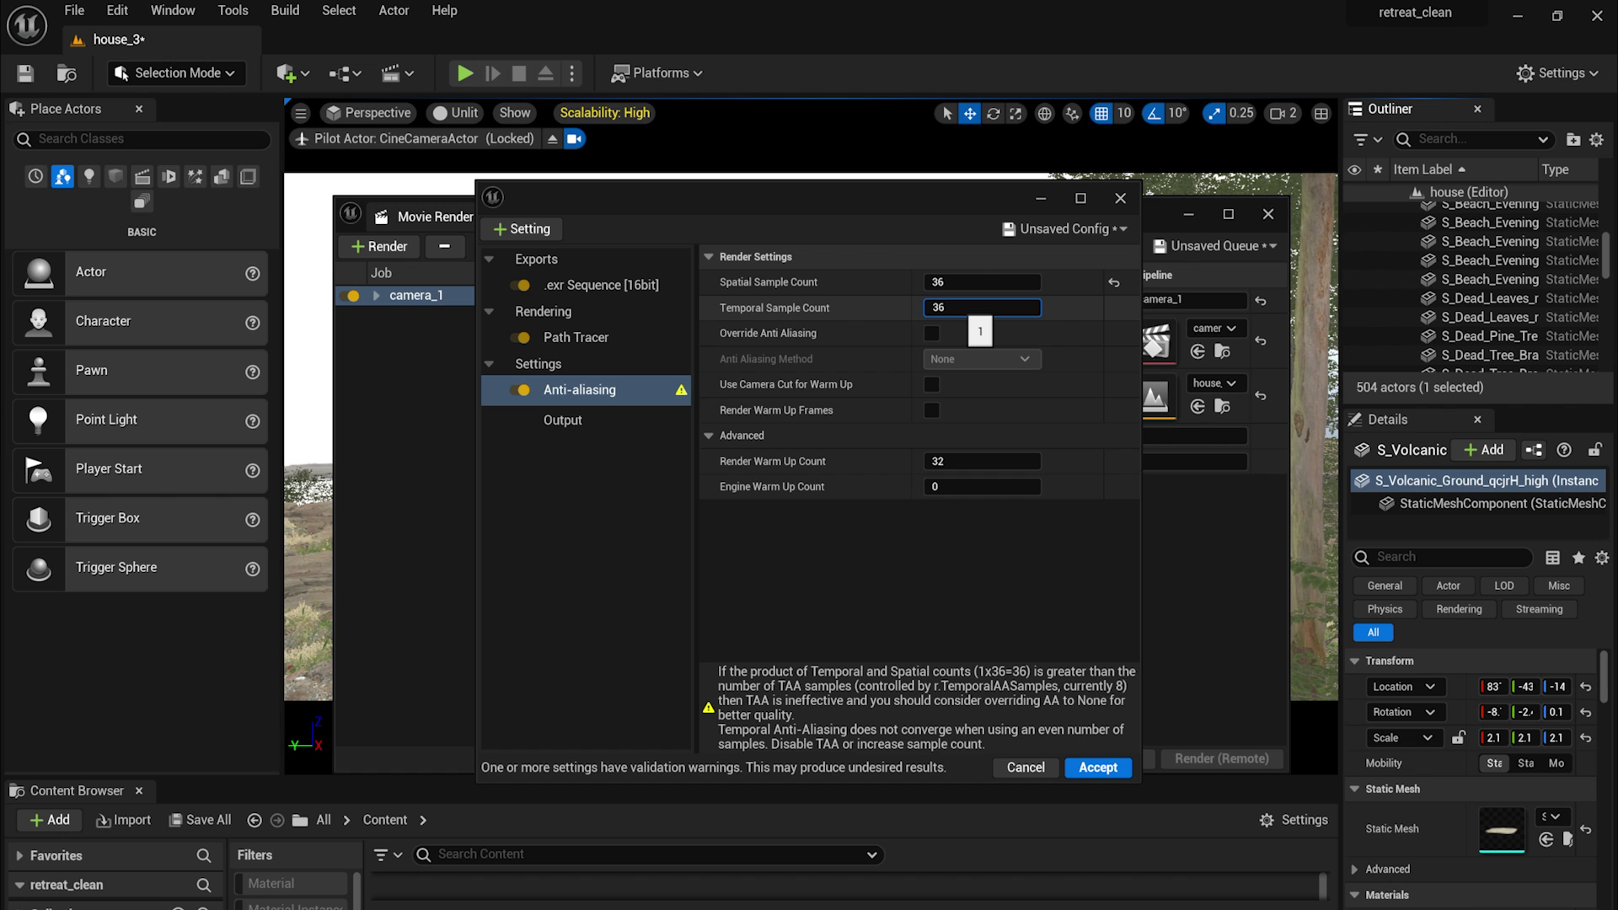
{"action": "left_click", "coordinate": [931, 332]}
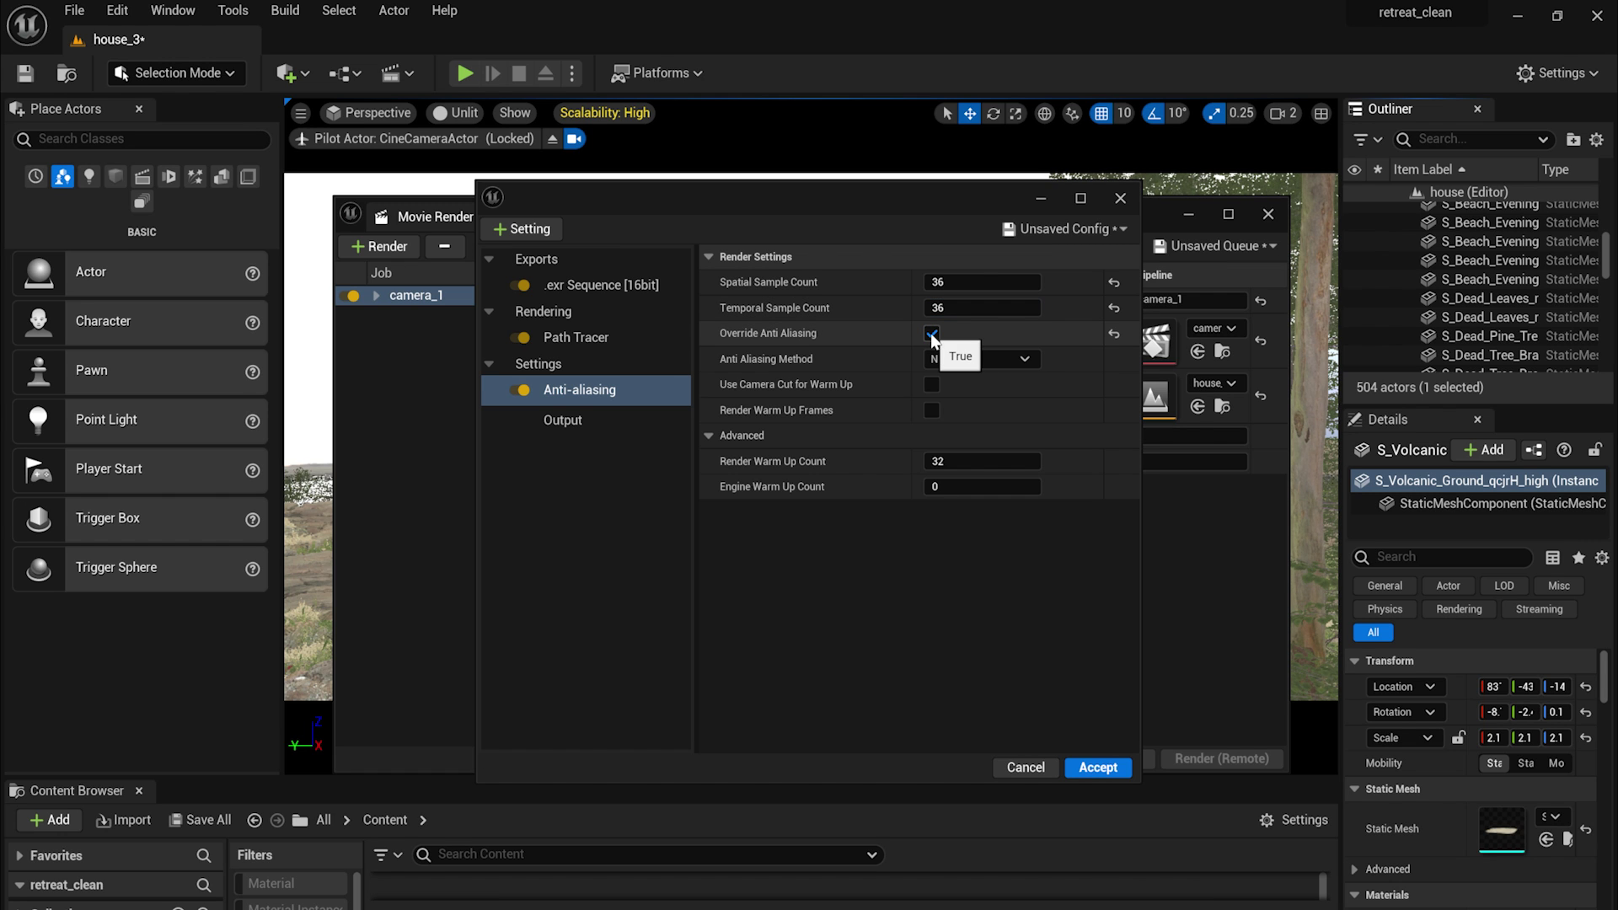
- Set the output resolution to 3840×1920, accept the settings, and start a local render
{"action": "left_click", "coordinate": [562, 421]}
{"action": "left_click", "coordinate": [1047, 334]}
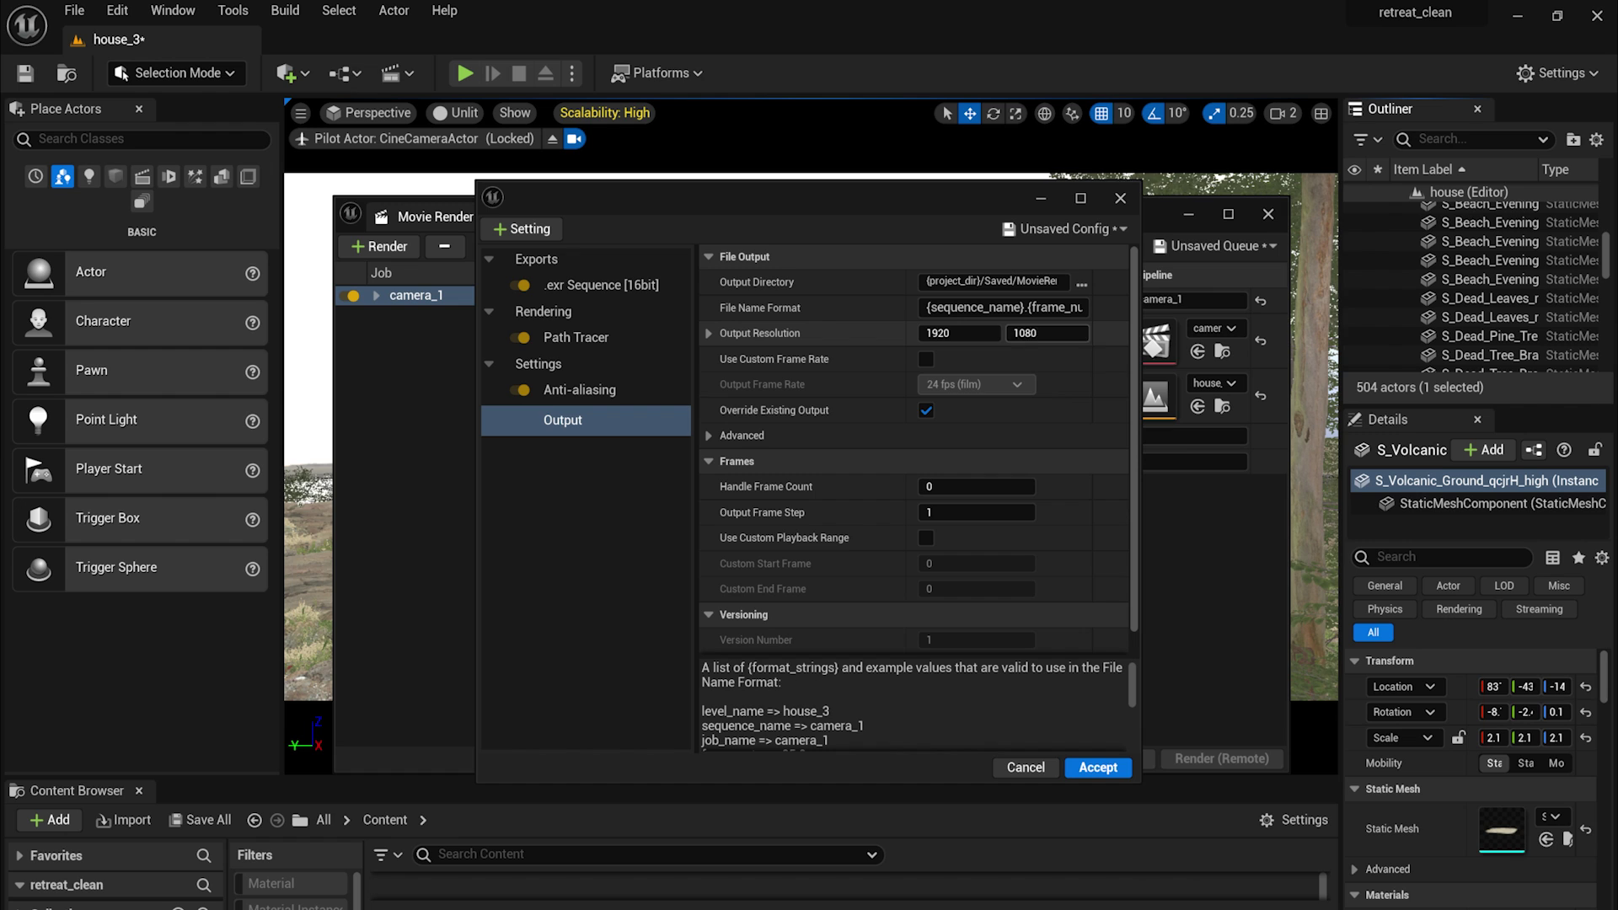
{"action": "type", "text": "960"}
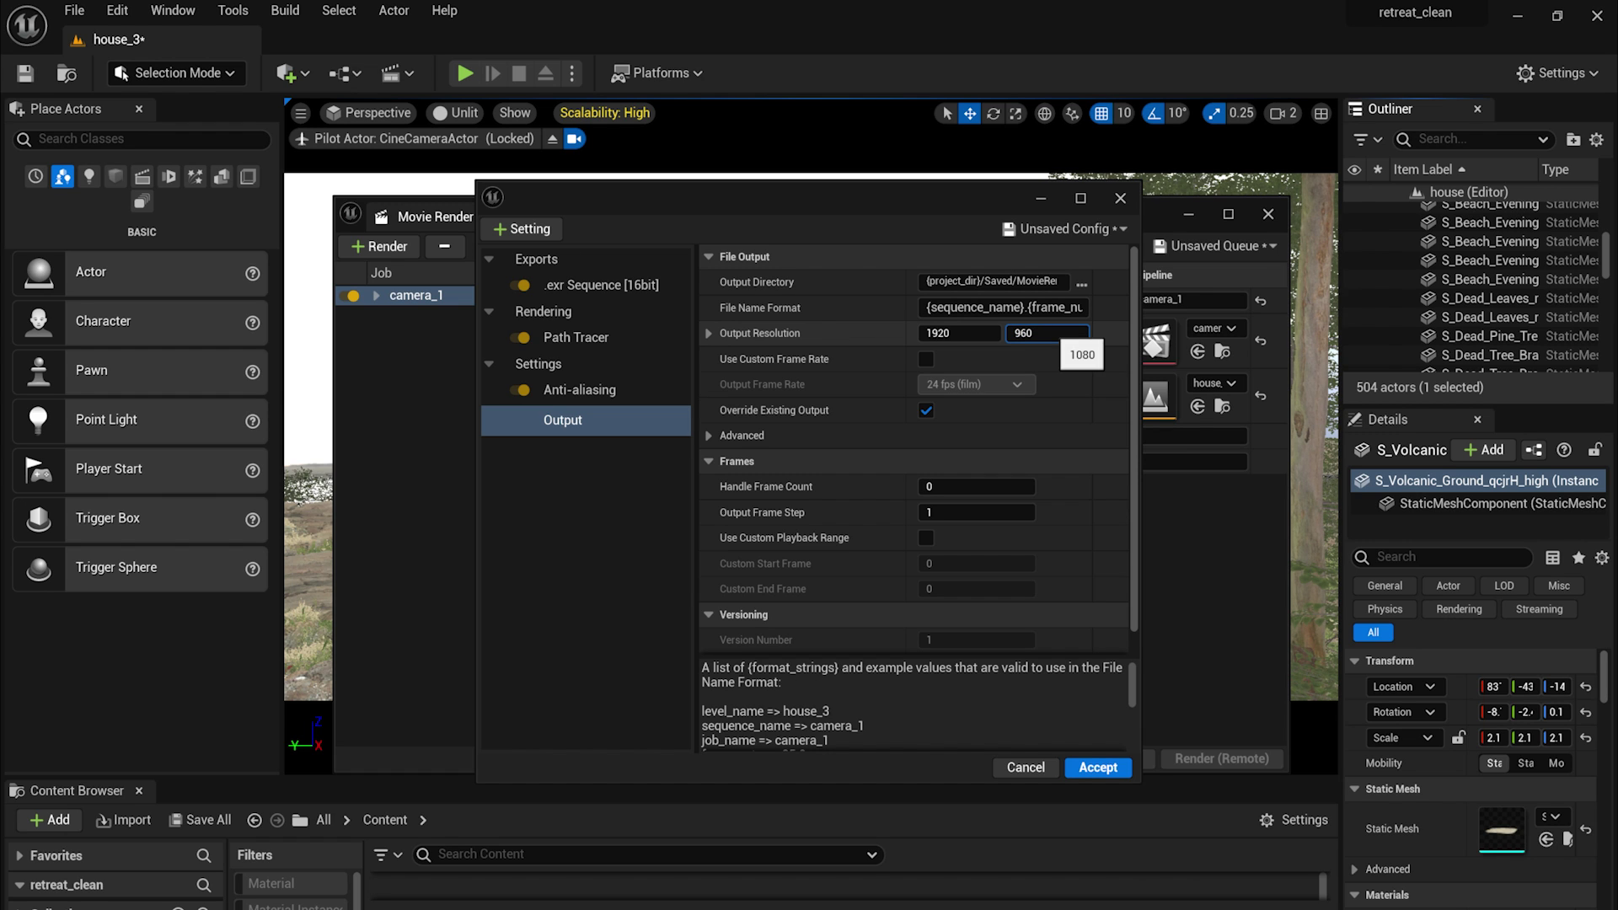
{"action": "left_click", "coordinate": [969, 331]}
{"action": "key", "text": "End"}
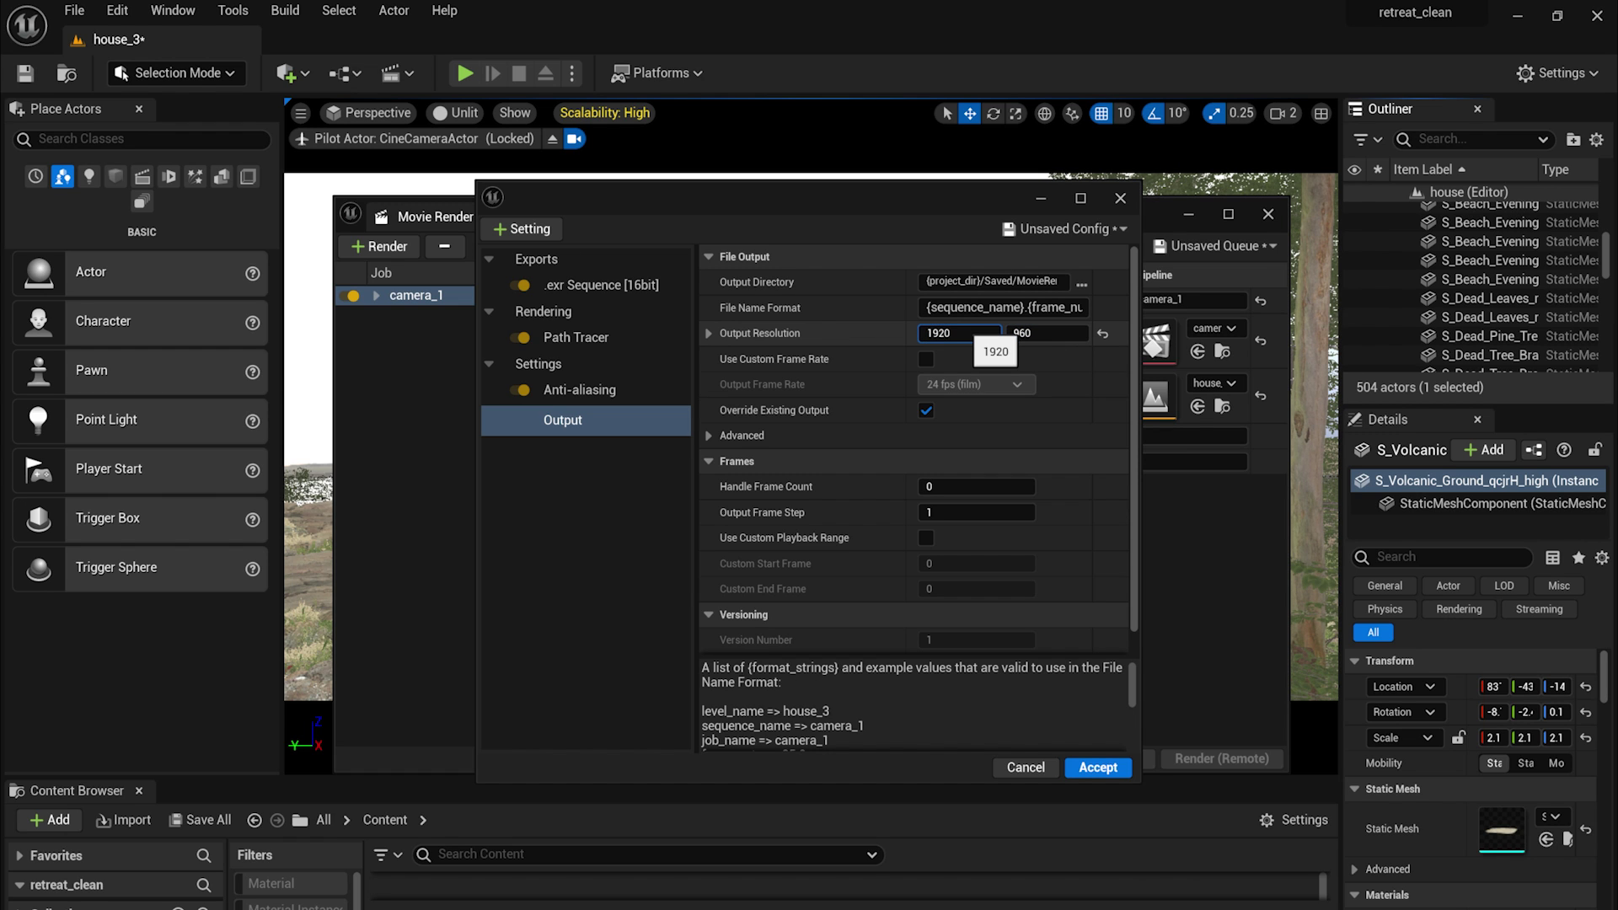
{"action": "type", "text": "*2"}
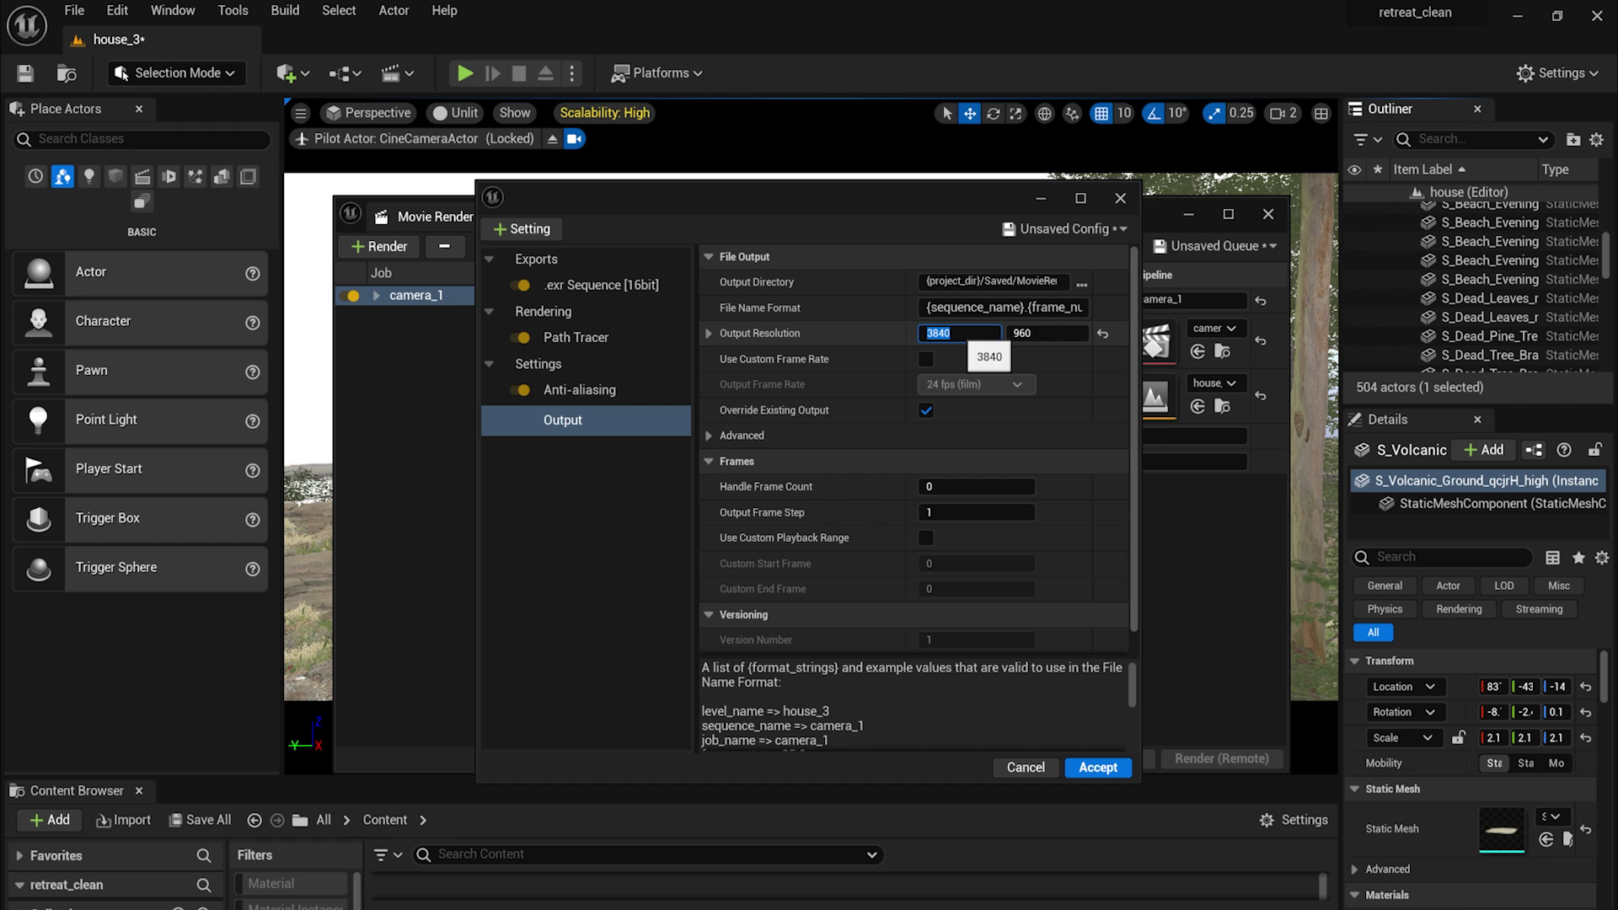
{"action": "left_click", "coordinate": [1054, 333]}
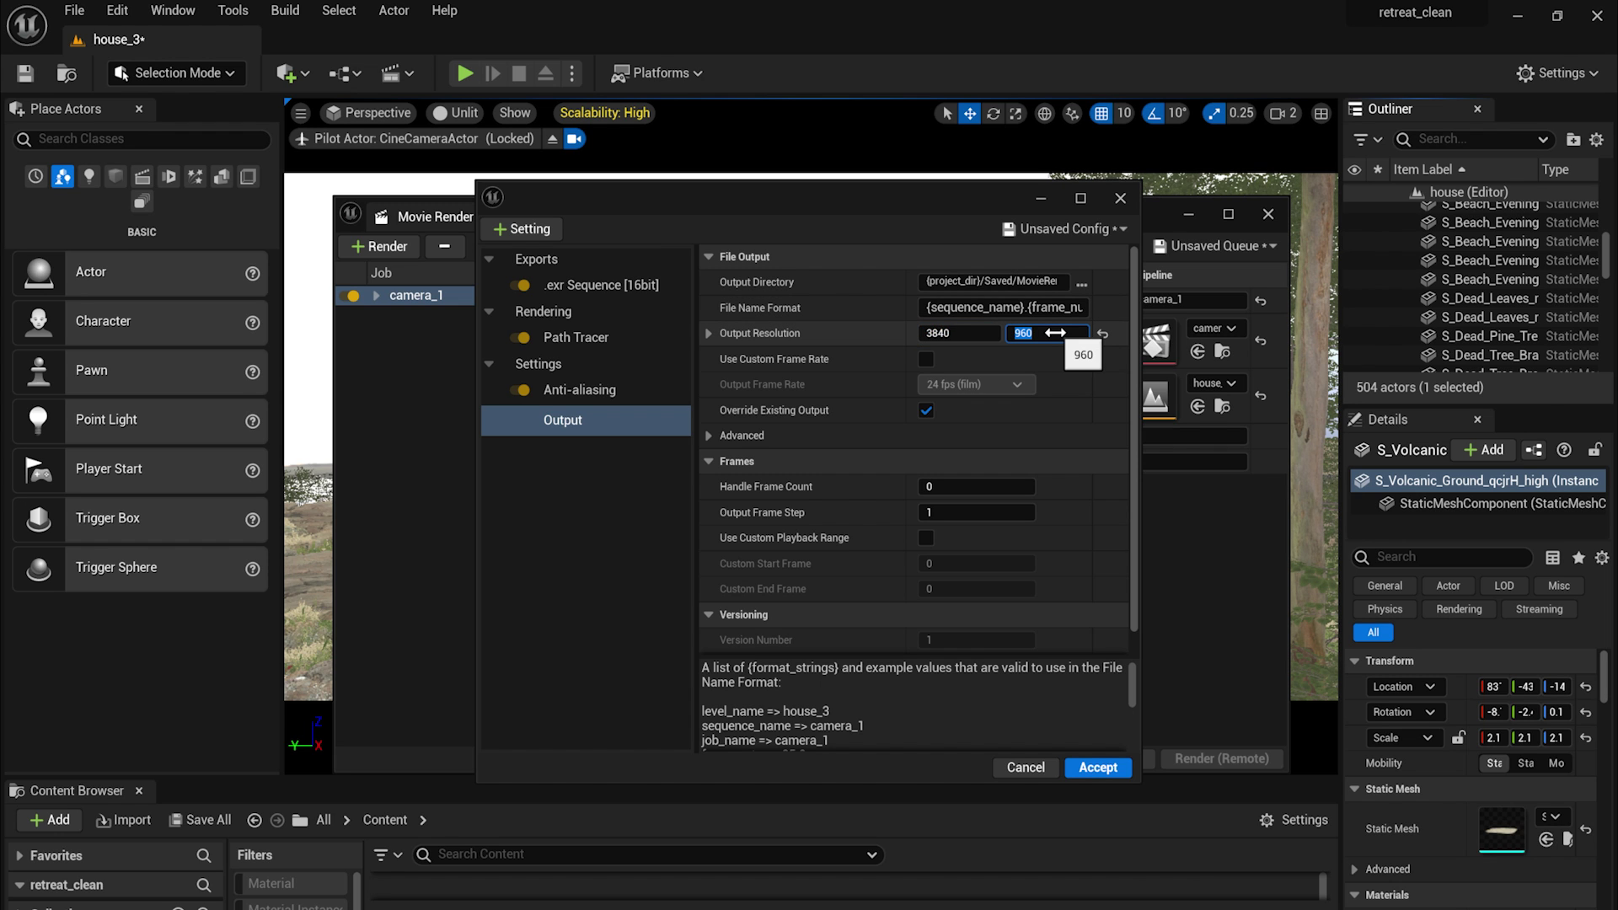
{"action": "key", "text": "End"}
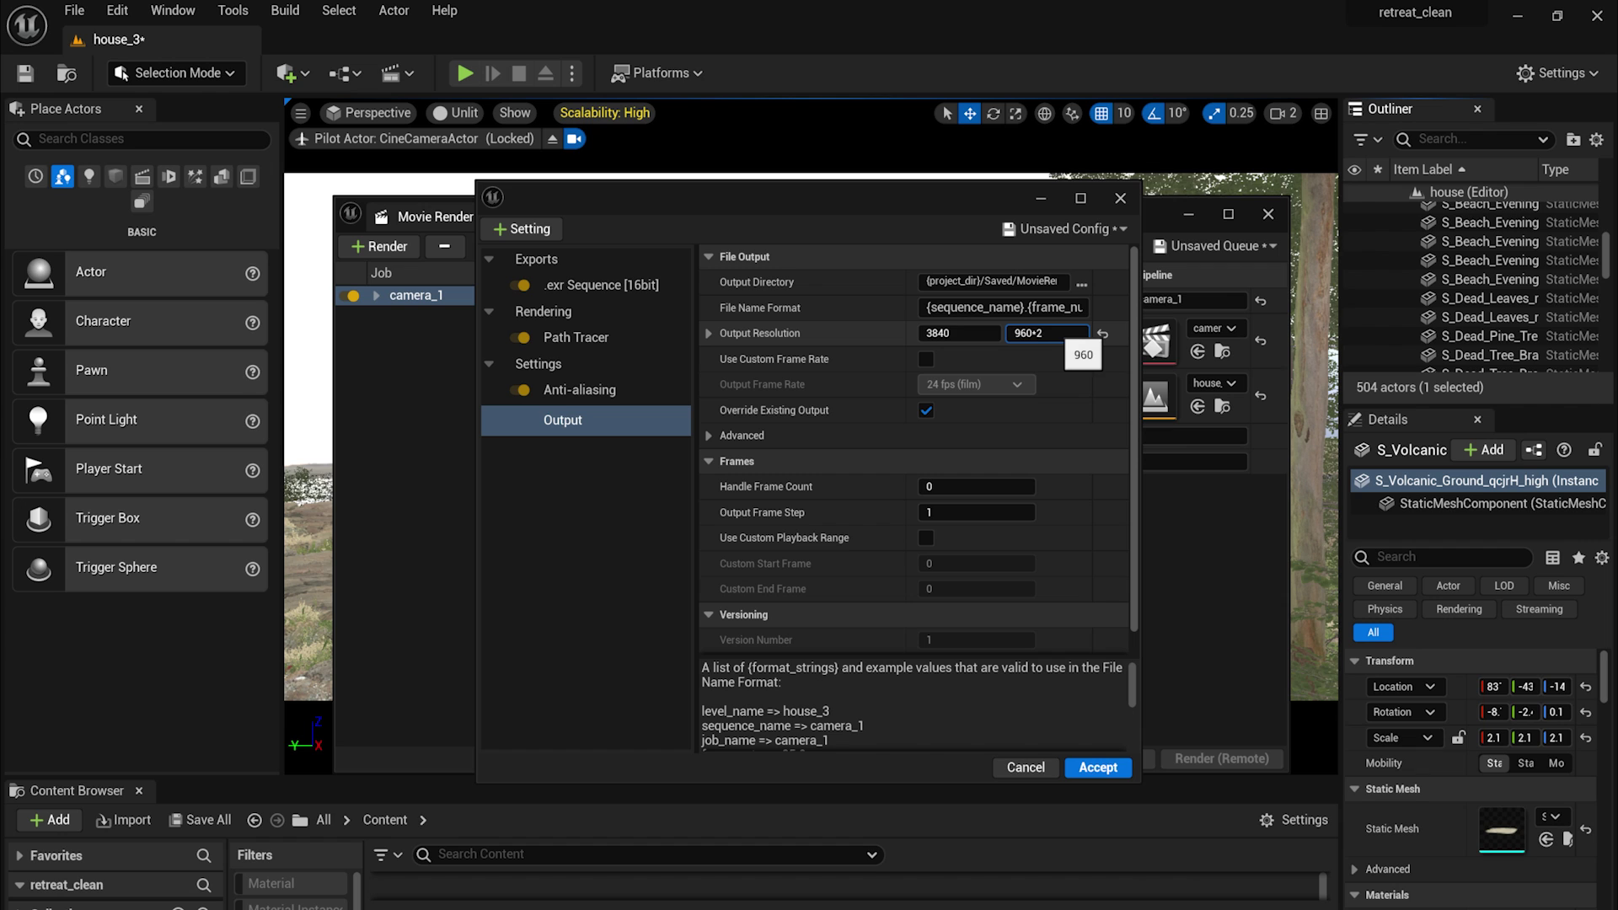
{"action": "type", "text": "*2"}
{"action": "key", "text": "Return"}
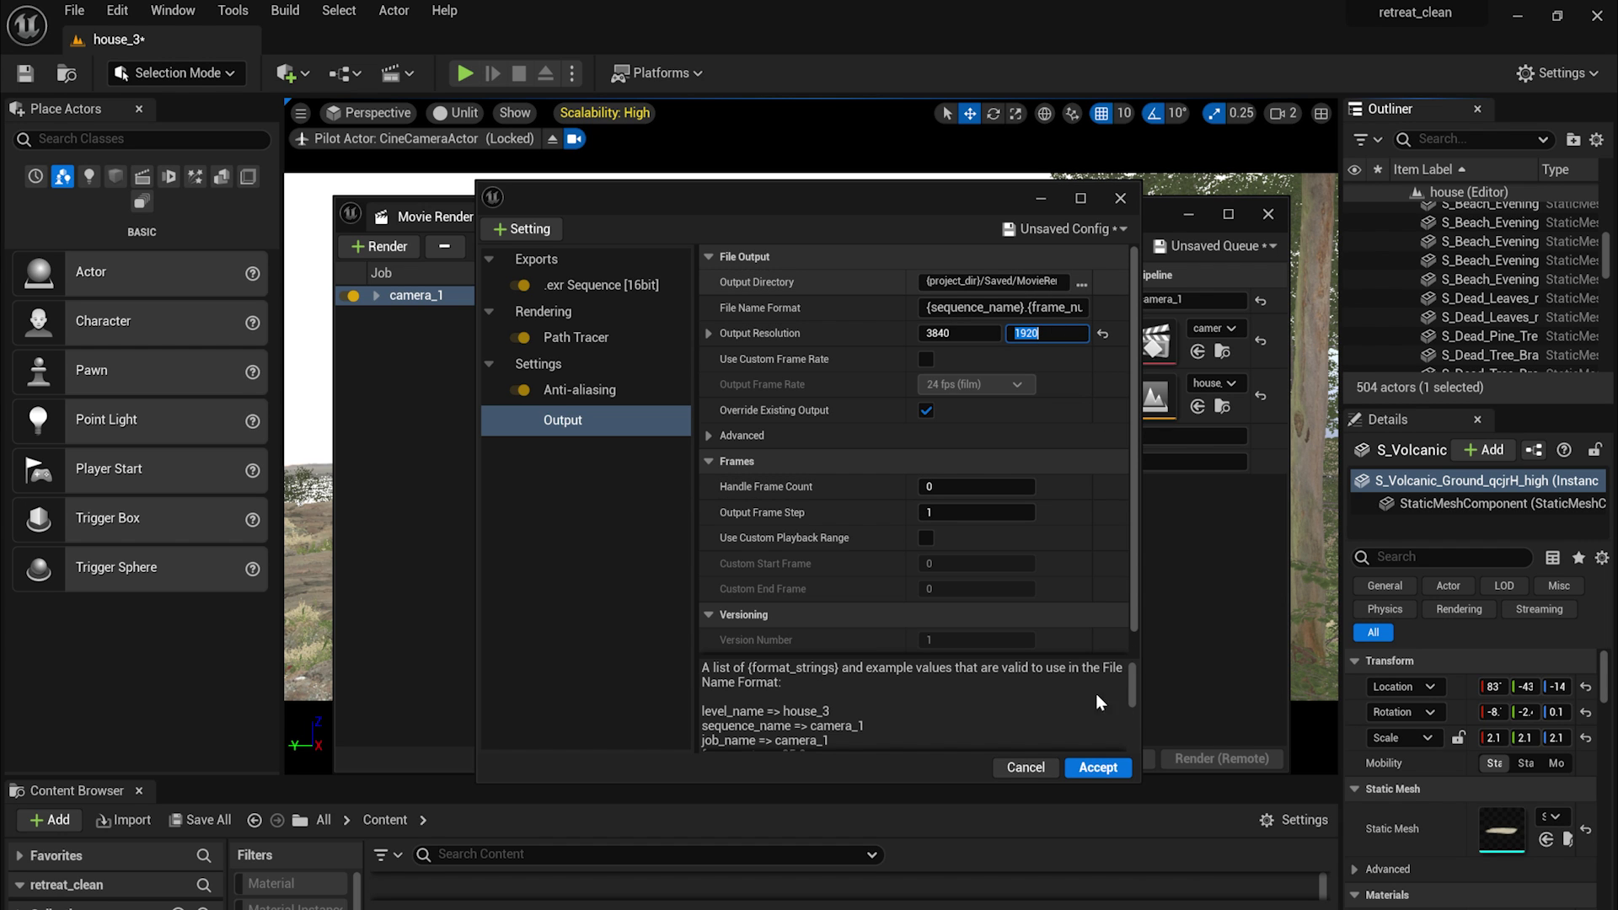
{"action": "left_click", "coordinate": [1094, 768]}
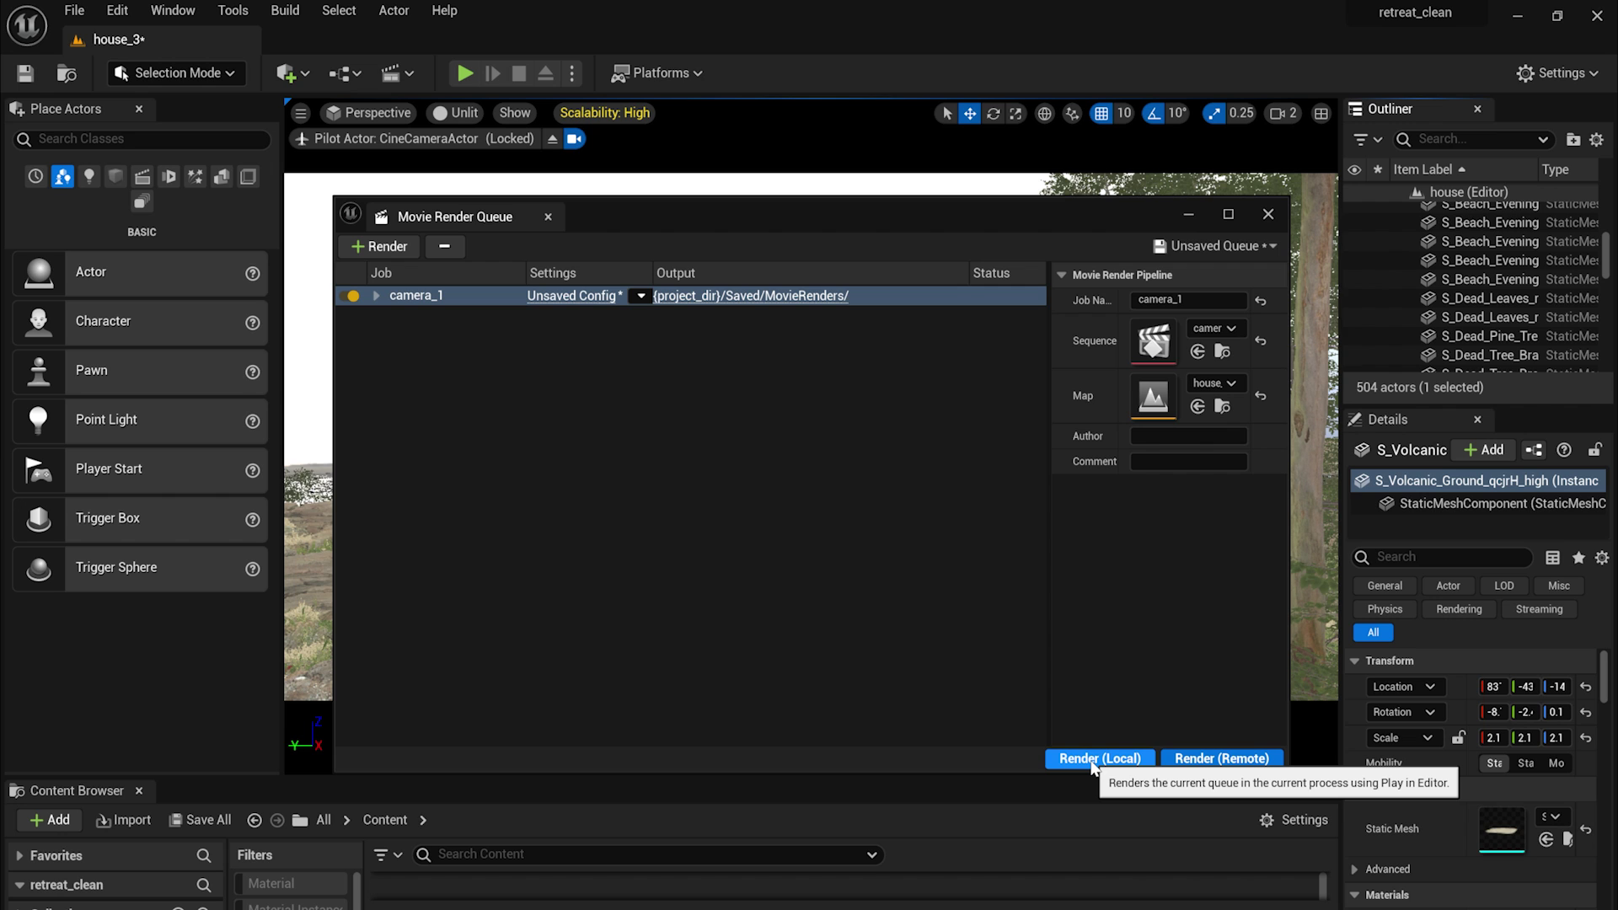
{"action": "left_click", "coordinate": [1093, 761]}
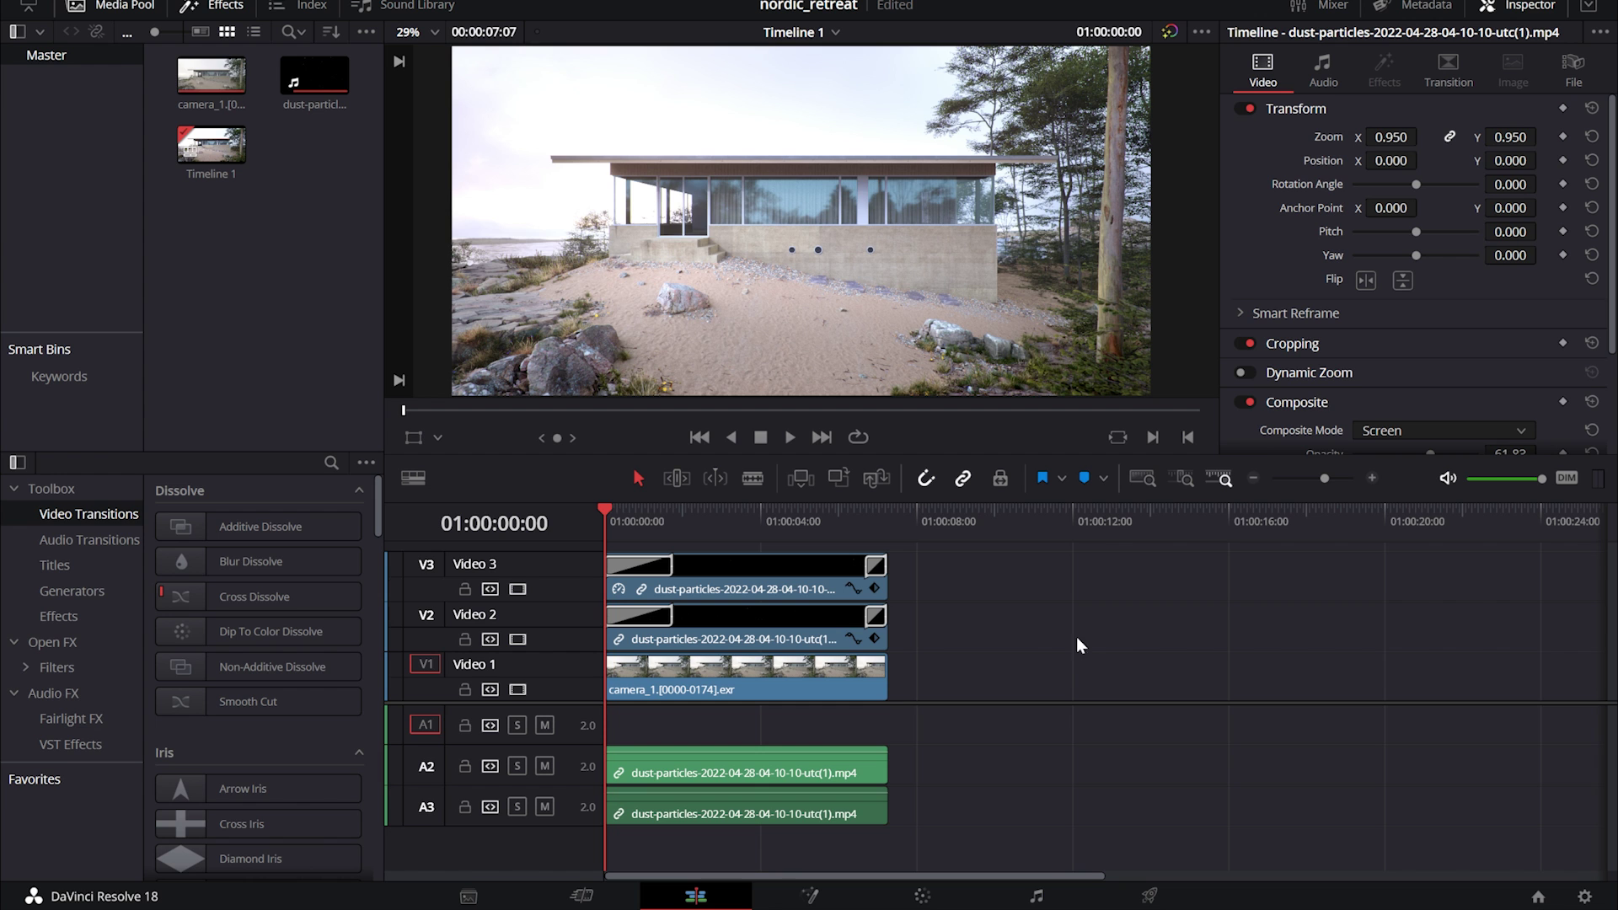
- Select the dust-particles clip on V3 and switch to the Color page
{"action": "left_click", "coordinate": [801, 588]}
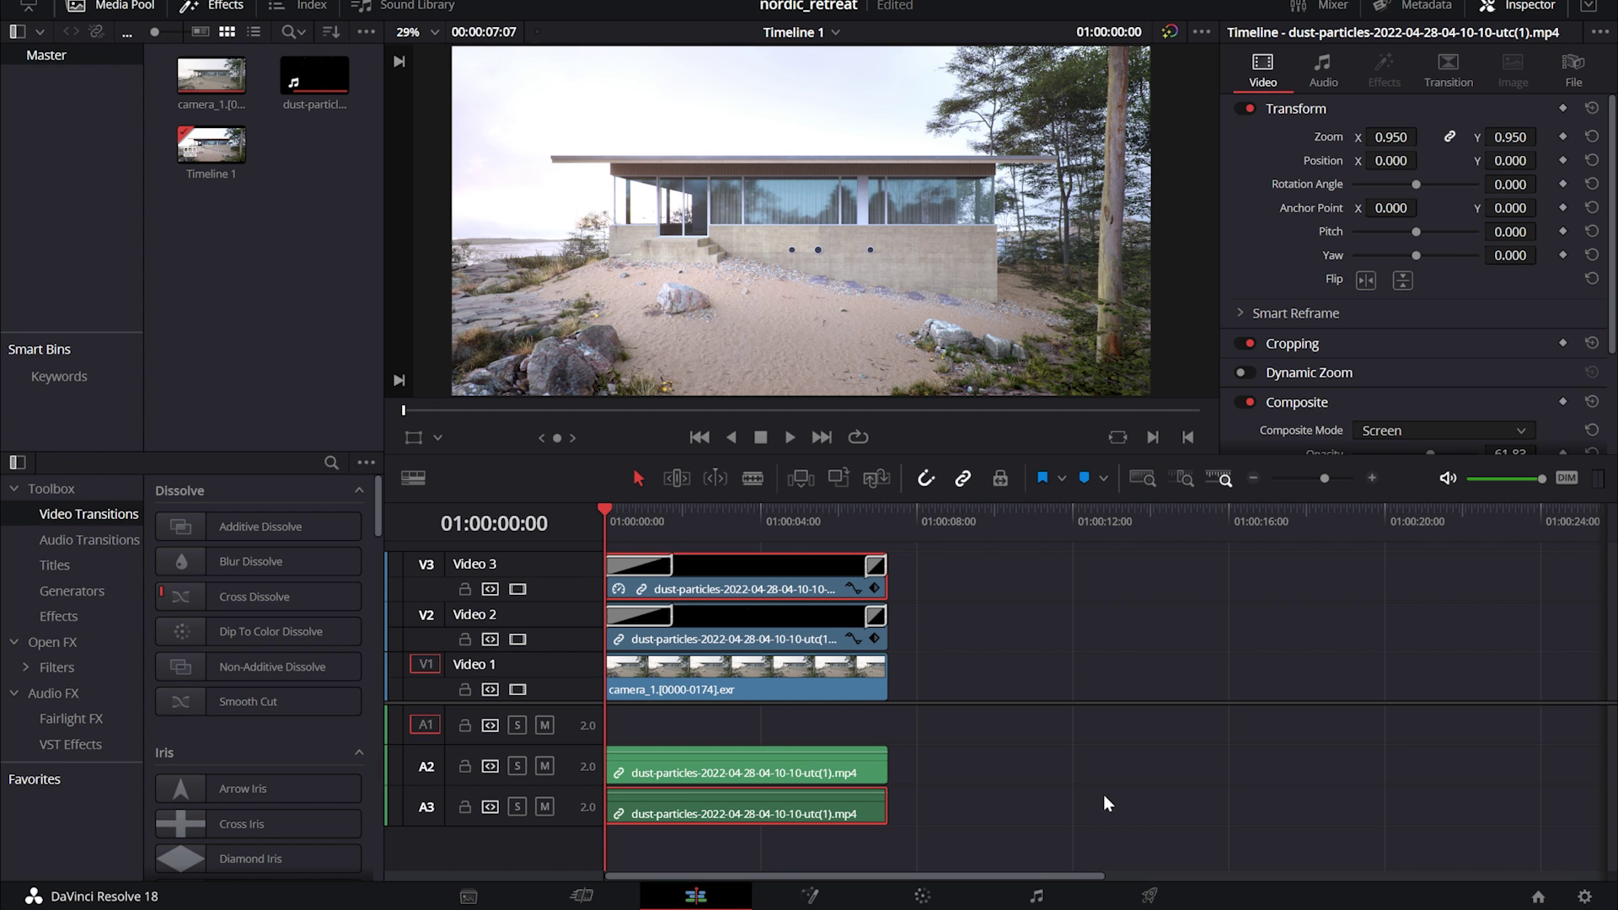
{"action": "left_click", "coordinate": [922, 896]}
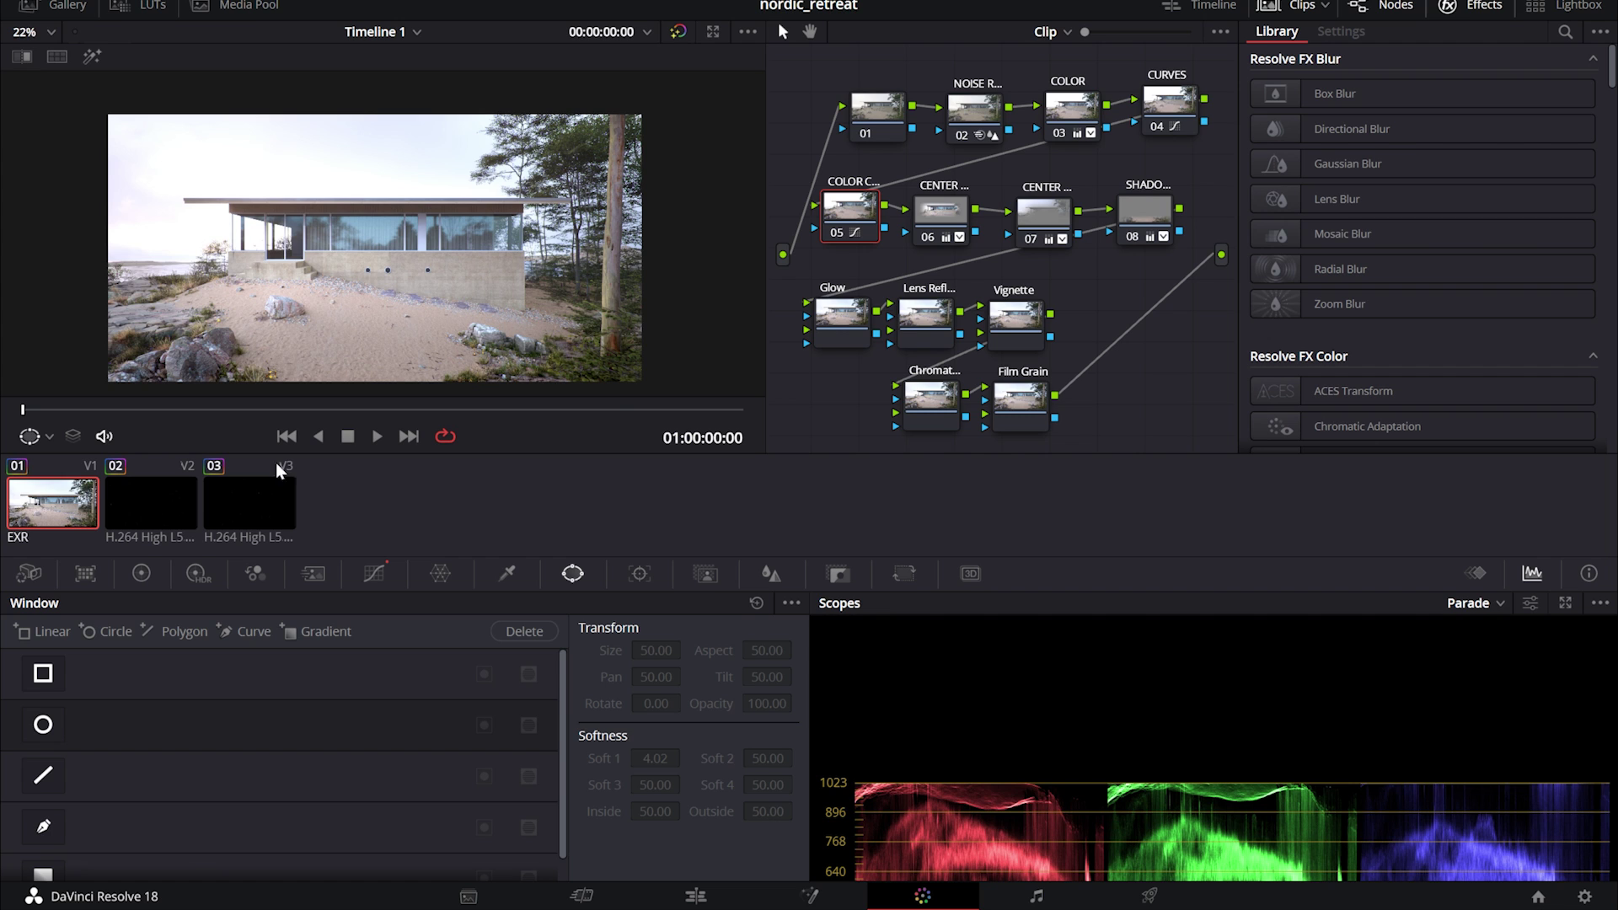